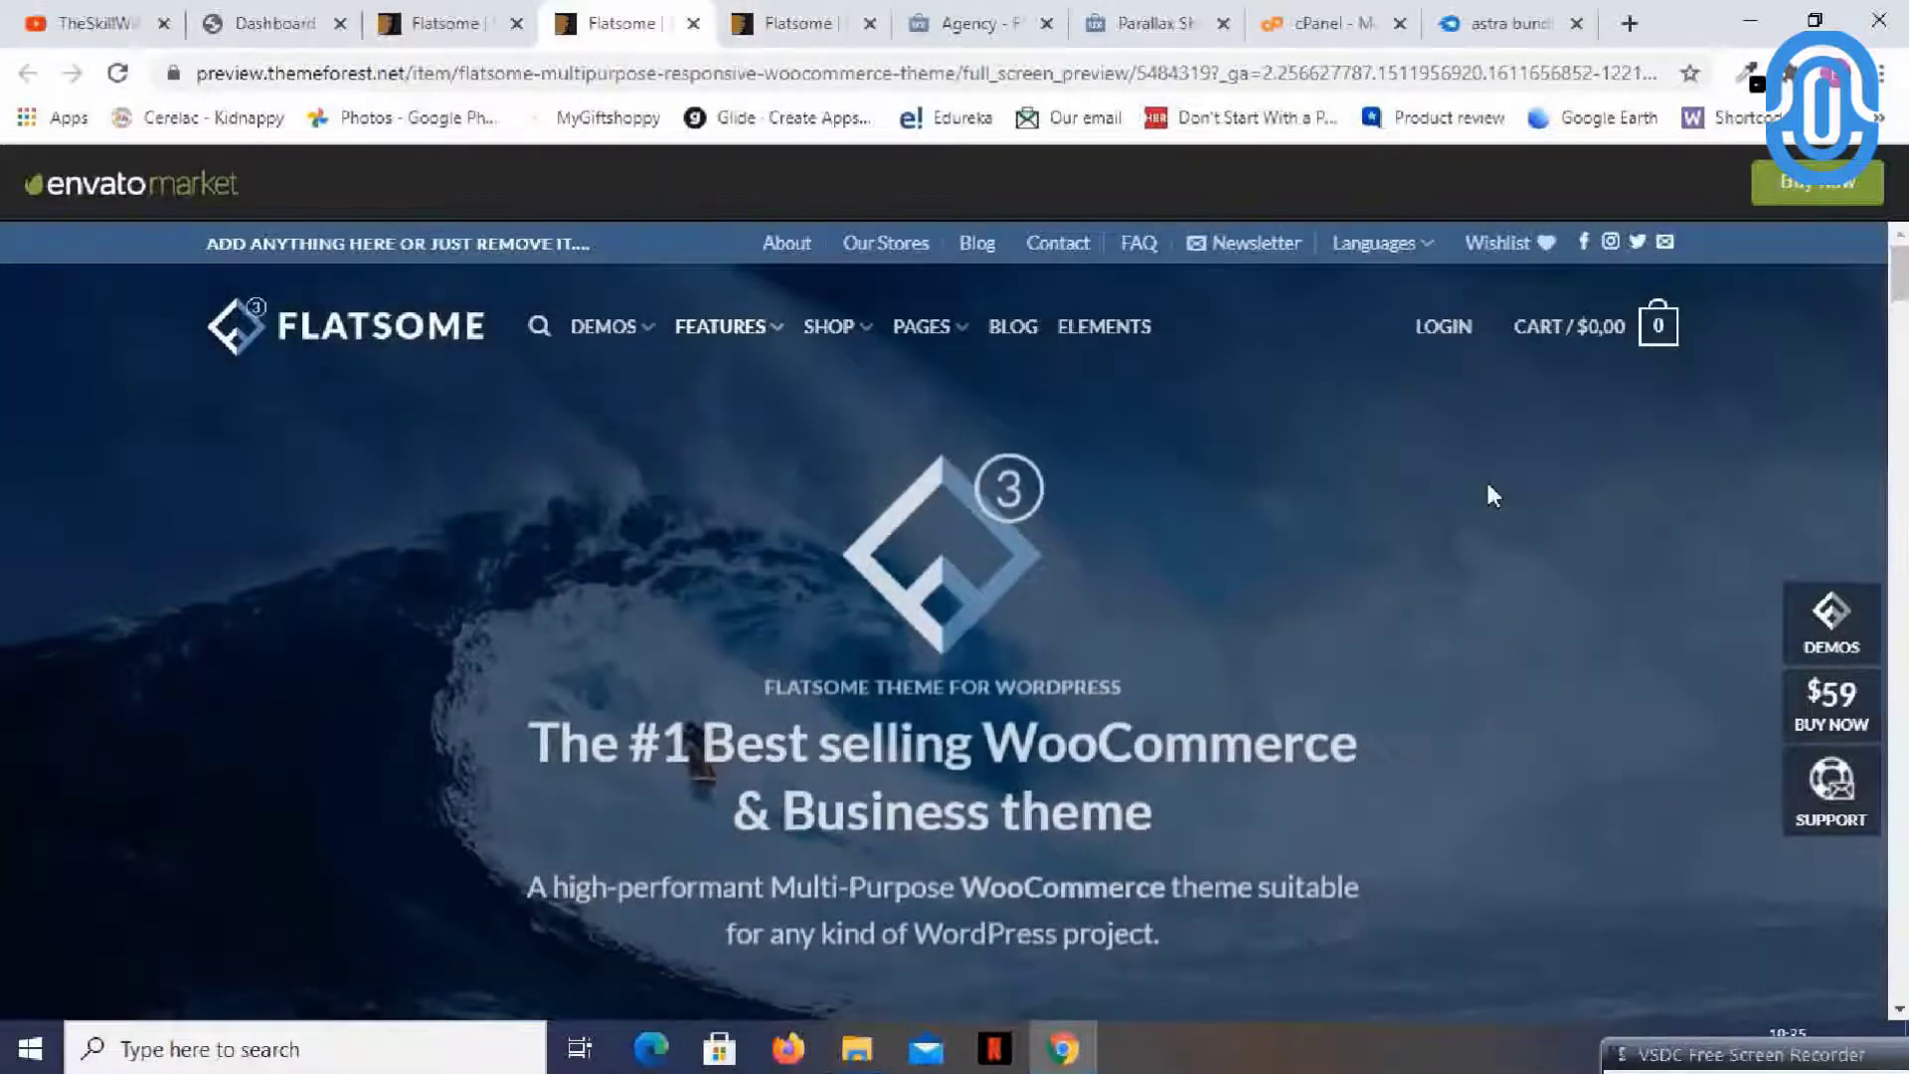
- Browse the Shop and Business demo thumbnails on the Flatsome preview page
{"action": "scroll", "coordinate": [1486, 496], "scroll_direction": "down", "scroll_amount": 3}
{"action": "scroll", "coordinate": [1527, 469], "scroll_direction": "down", "scroll_amount": 10}
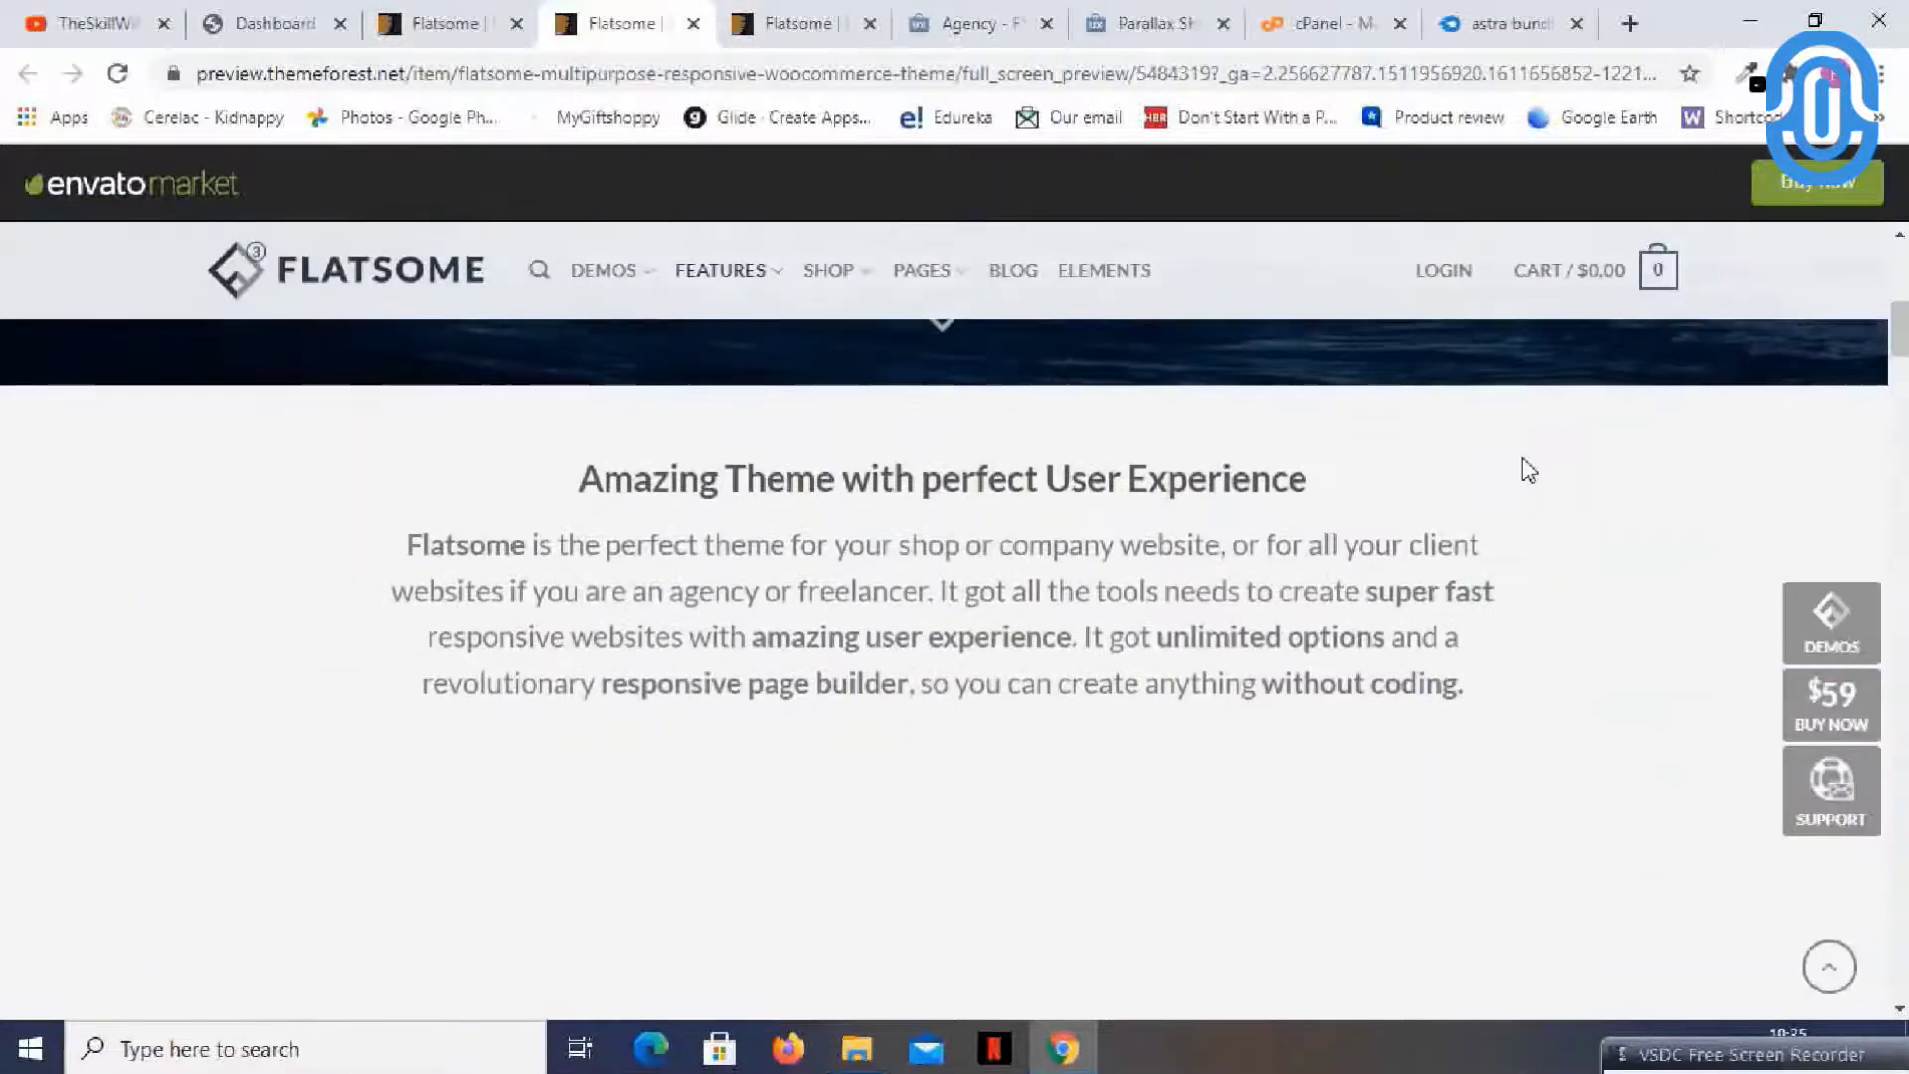
{"action": "scroll", "coordinate": [1595, 438], "scroll_direction": "down", "scroll_amount": 7}
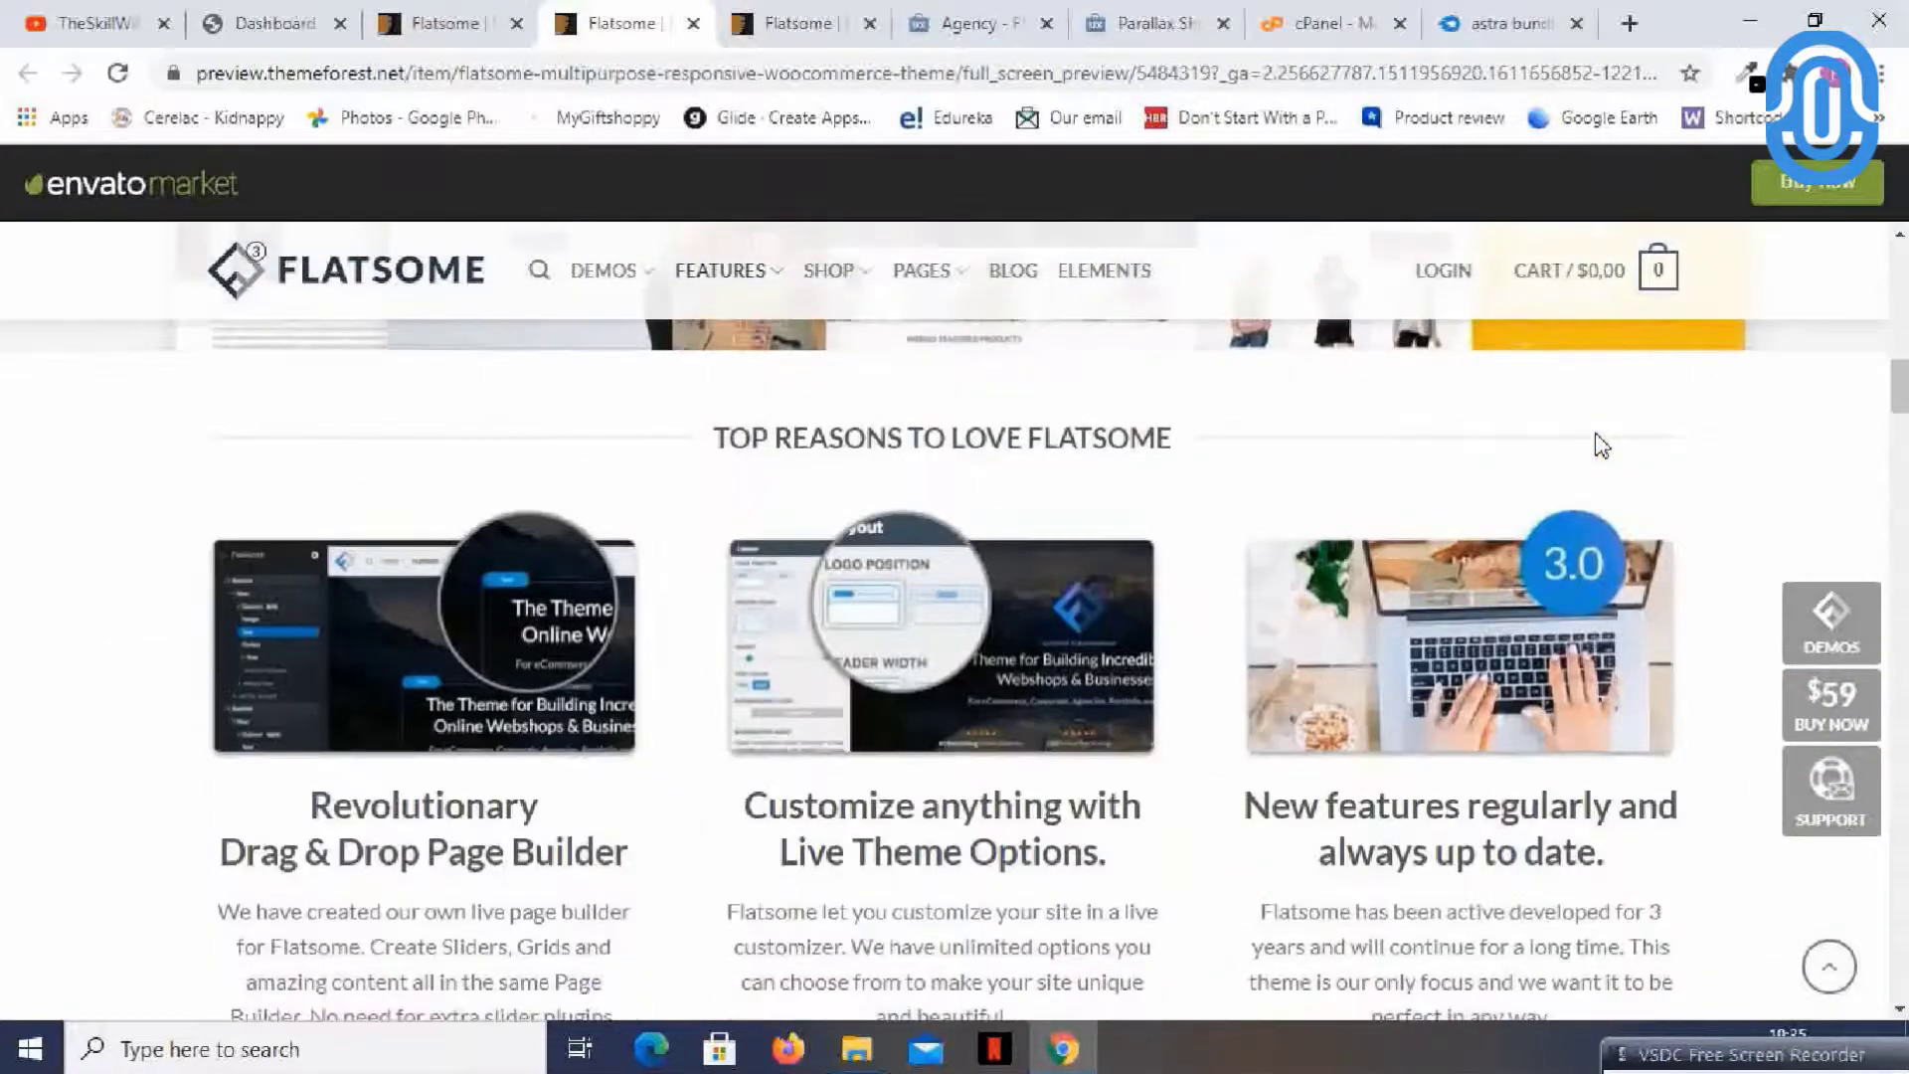
{"action": "scroll", "coordinate": [1598, 442], "scroll_direction": "down", "scroll_amount": 7}
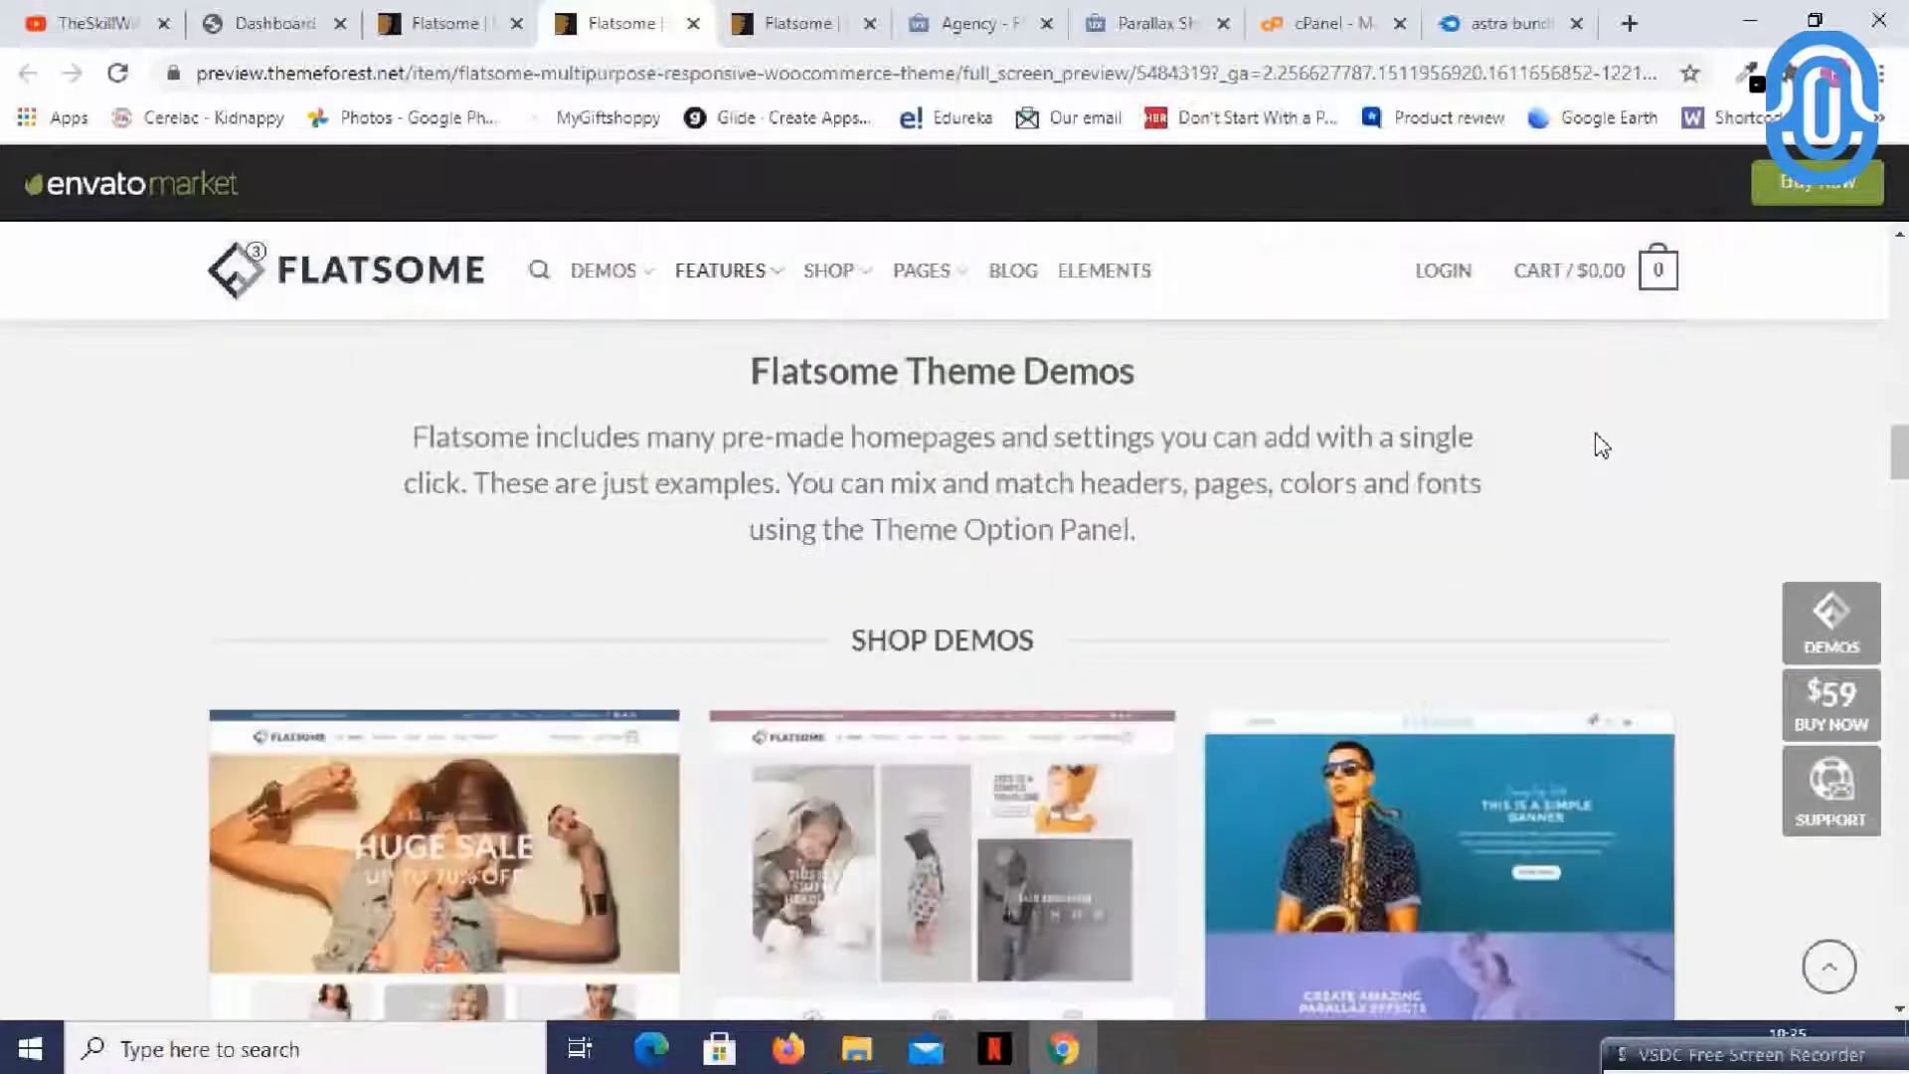
{"action": "scroll", "coordinate": [1598, 448], "scroll_direction": "up", "scroll_amount": 7}
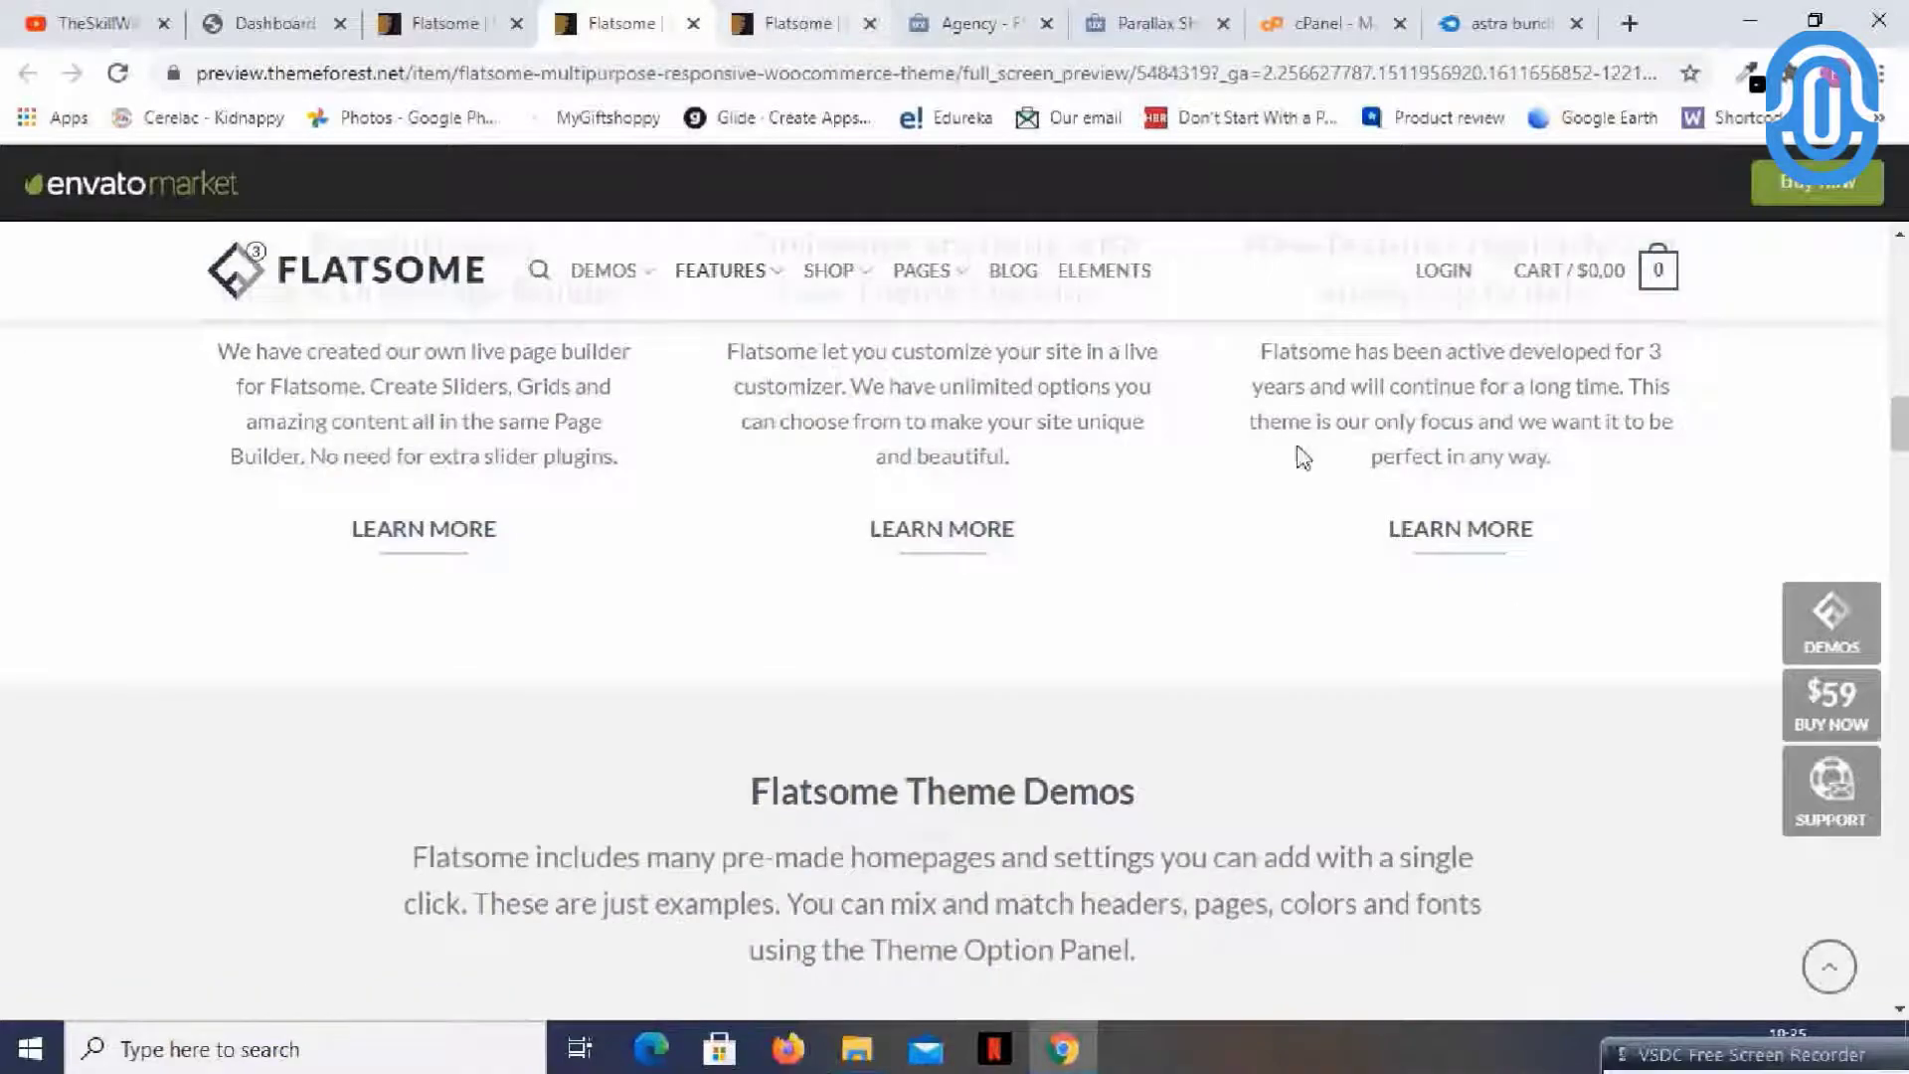
{"action": "scroll", "coordinate": [1300, 448], "scroll_direction": "down", "scroll_amount": 8}
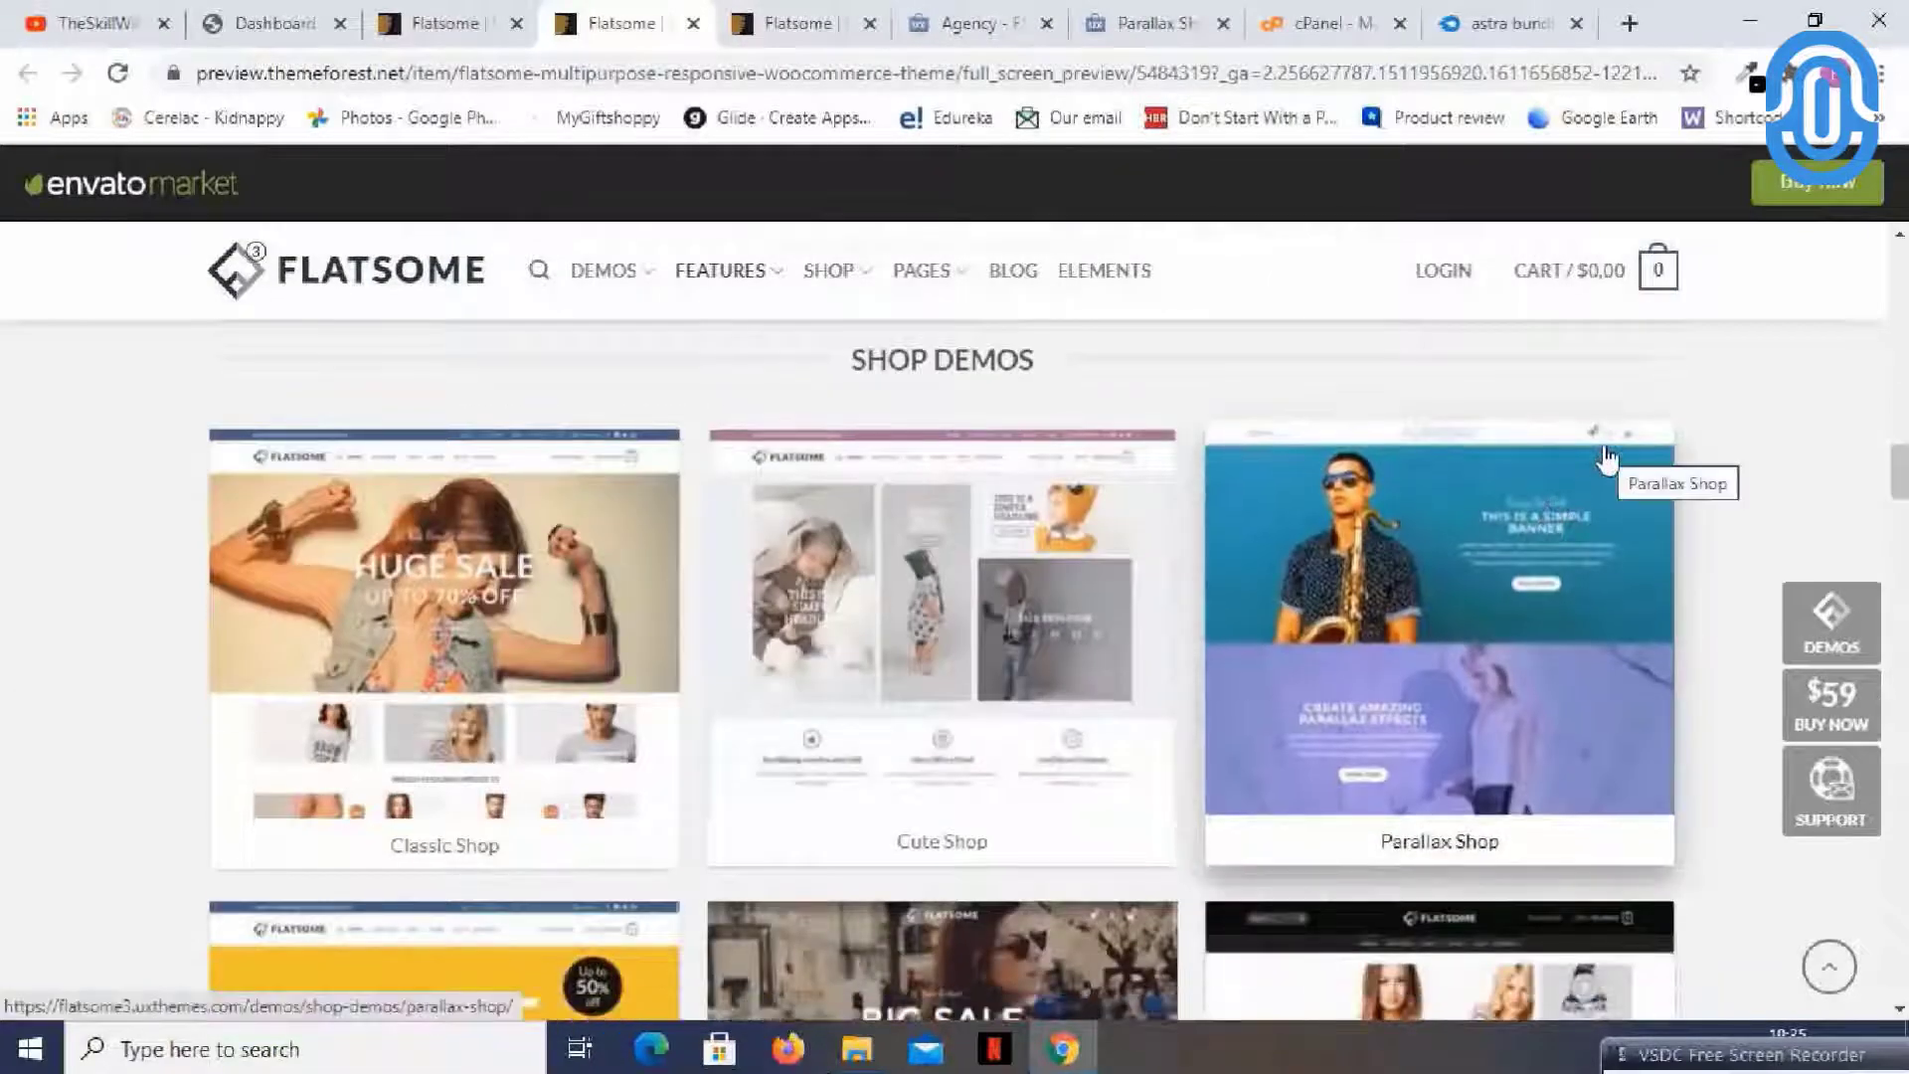
{"action": "scroll", "coordinate": [1665, 445], "scroll_direction": "down", "scroll_amount": 9}
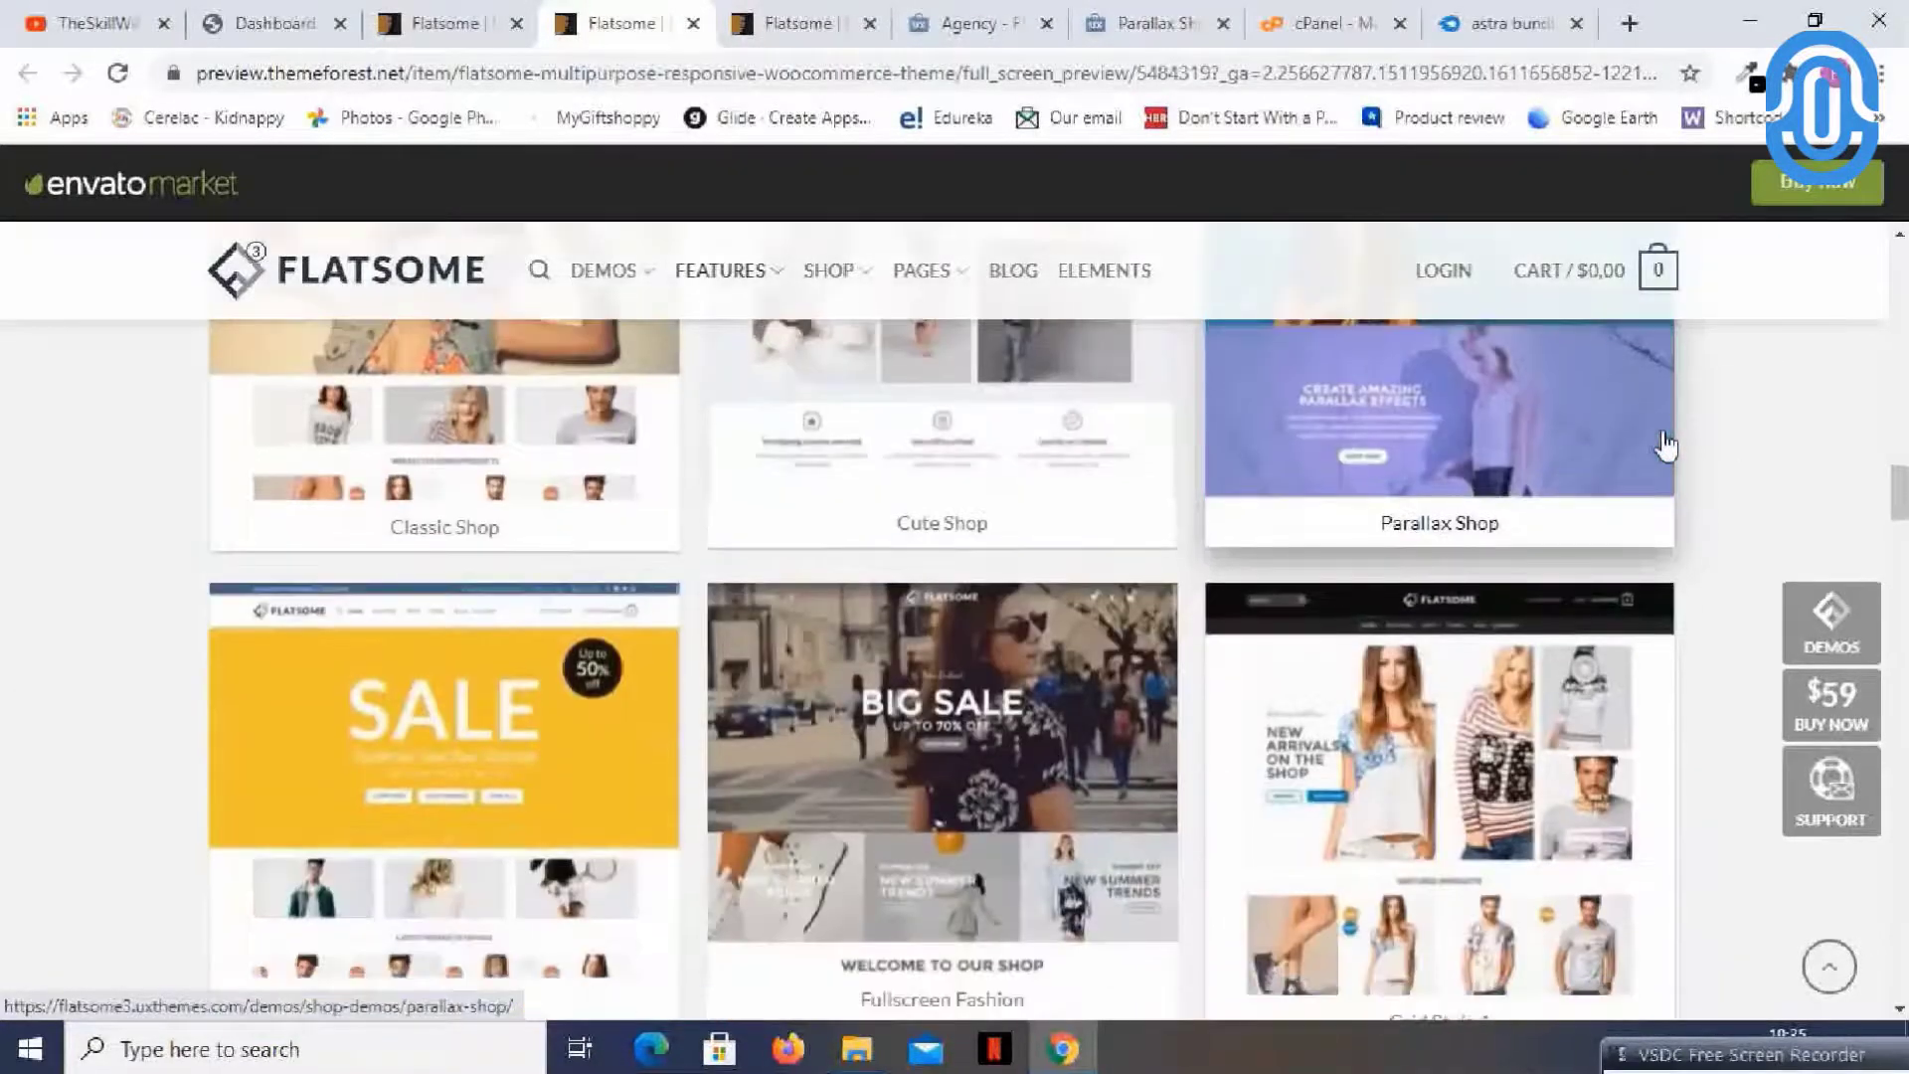
{"action": "scroll", "coordinate": [1666, 445], "scroll_direction": "down", "scroll_amount": 5}
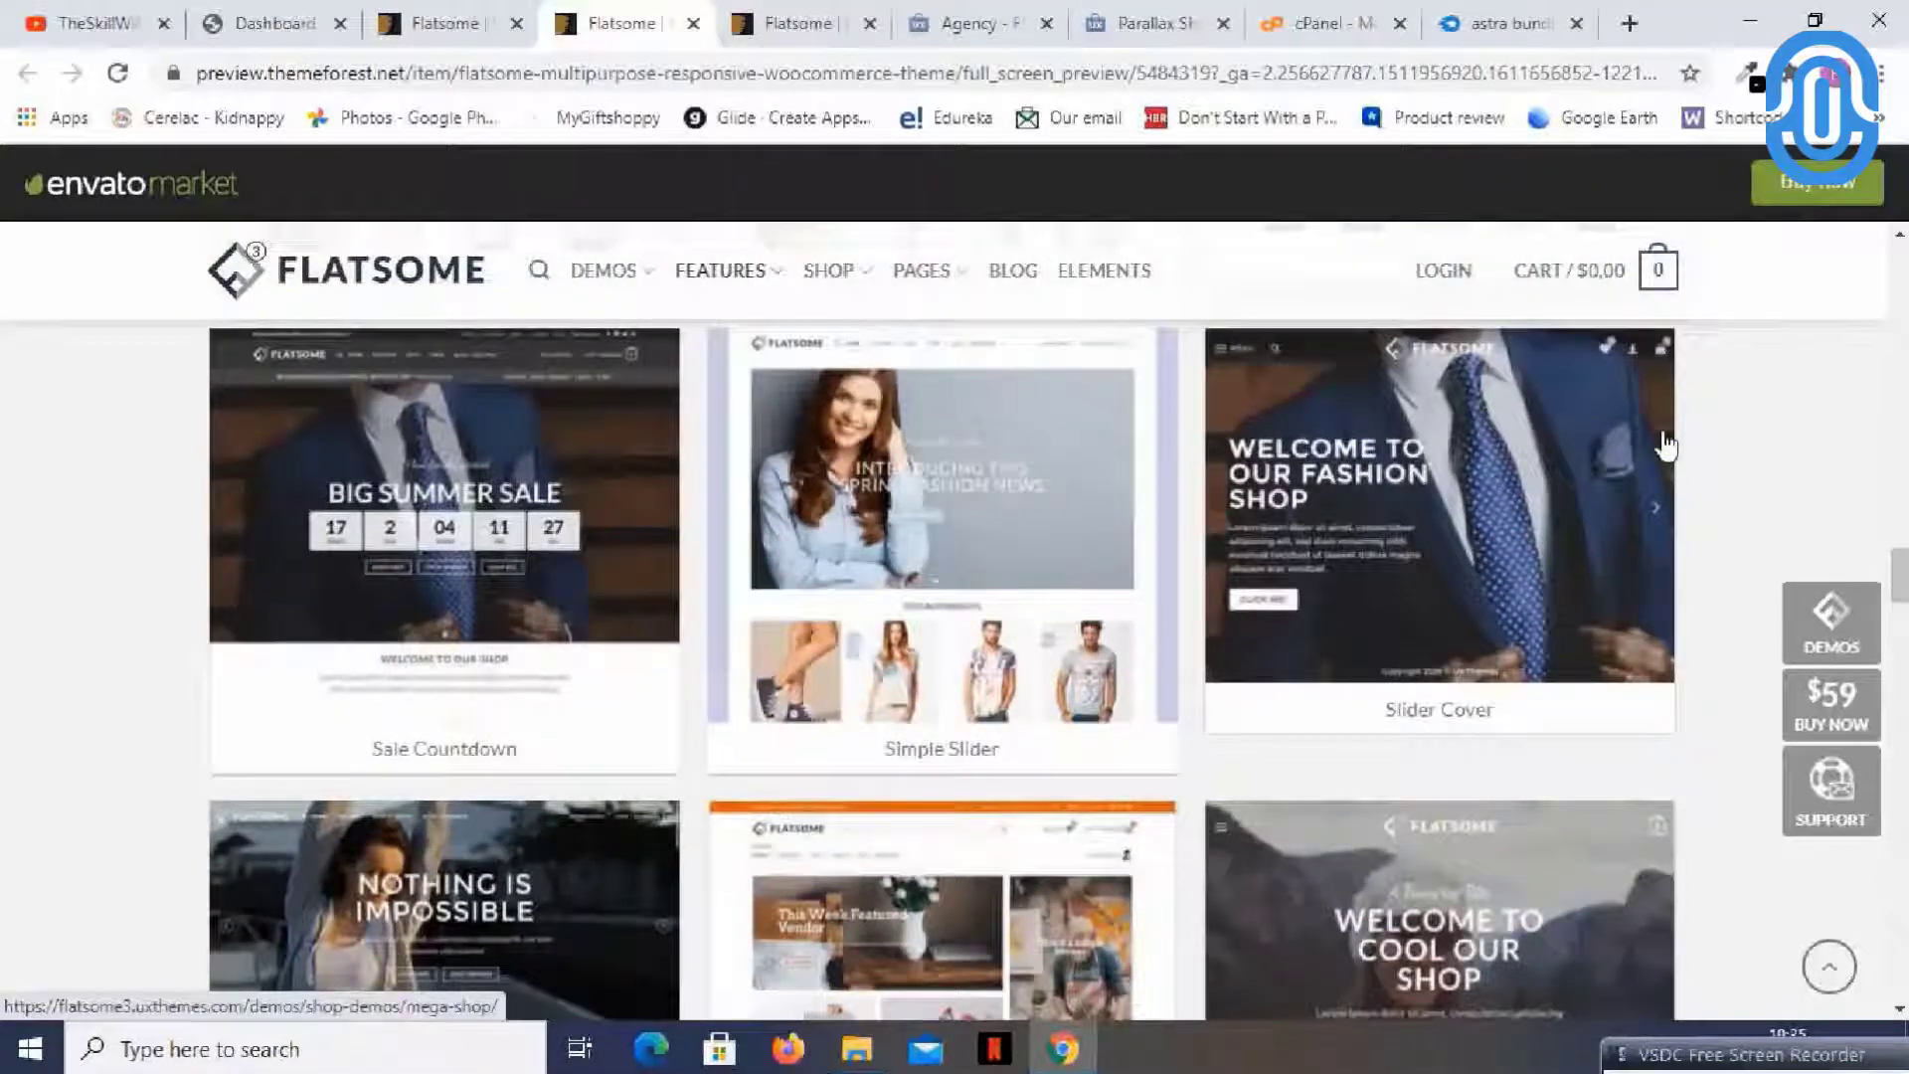
{"action": "scroll", "coordinate": [1666, 445], "scroll_direction": "down", "scroll_amount": 3}
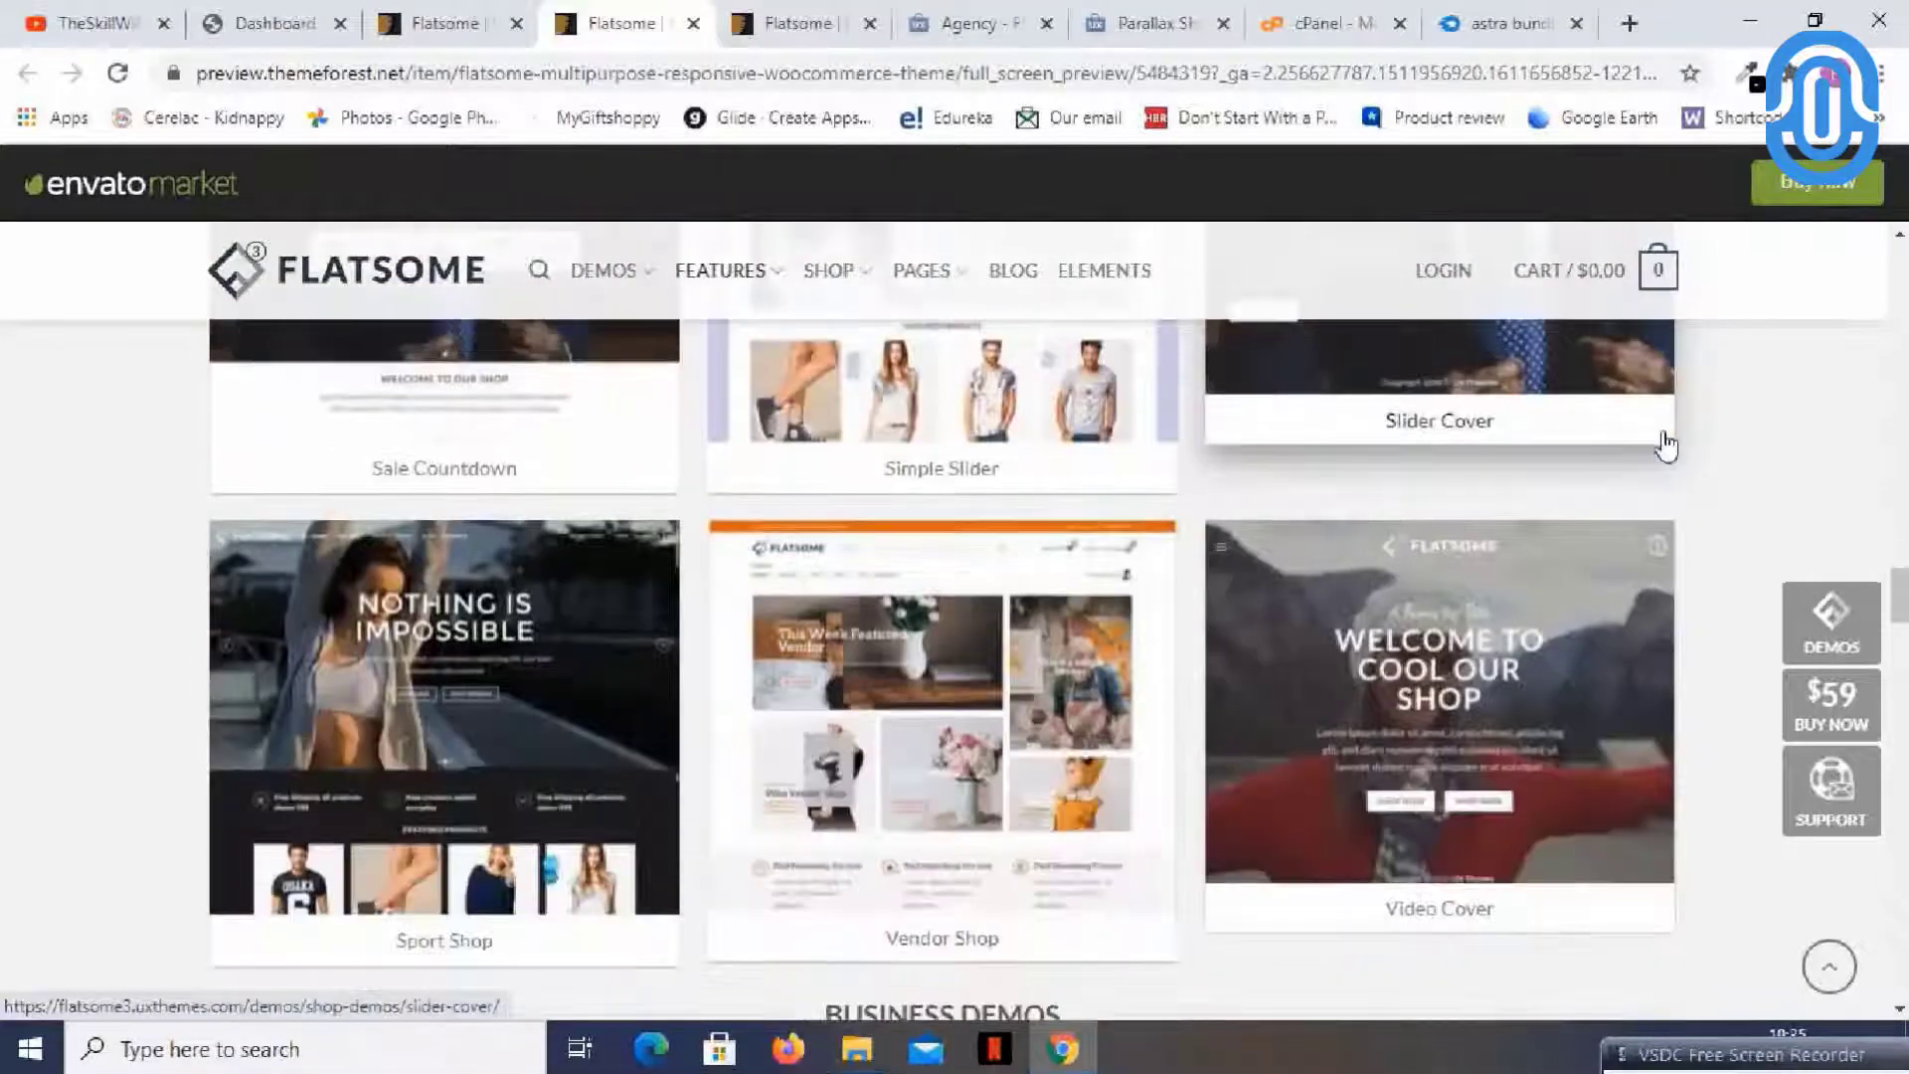
{"action": "scroll", "coordinate": [1666, 444], "scroll_direction": "down", "scroll_amount": 3}
{"action": "scroll", "coordinate": [1666, 444], "scroll_direction": "down", "scroll_amount": 3}
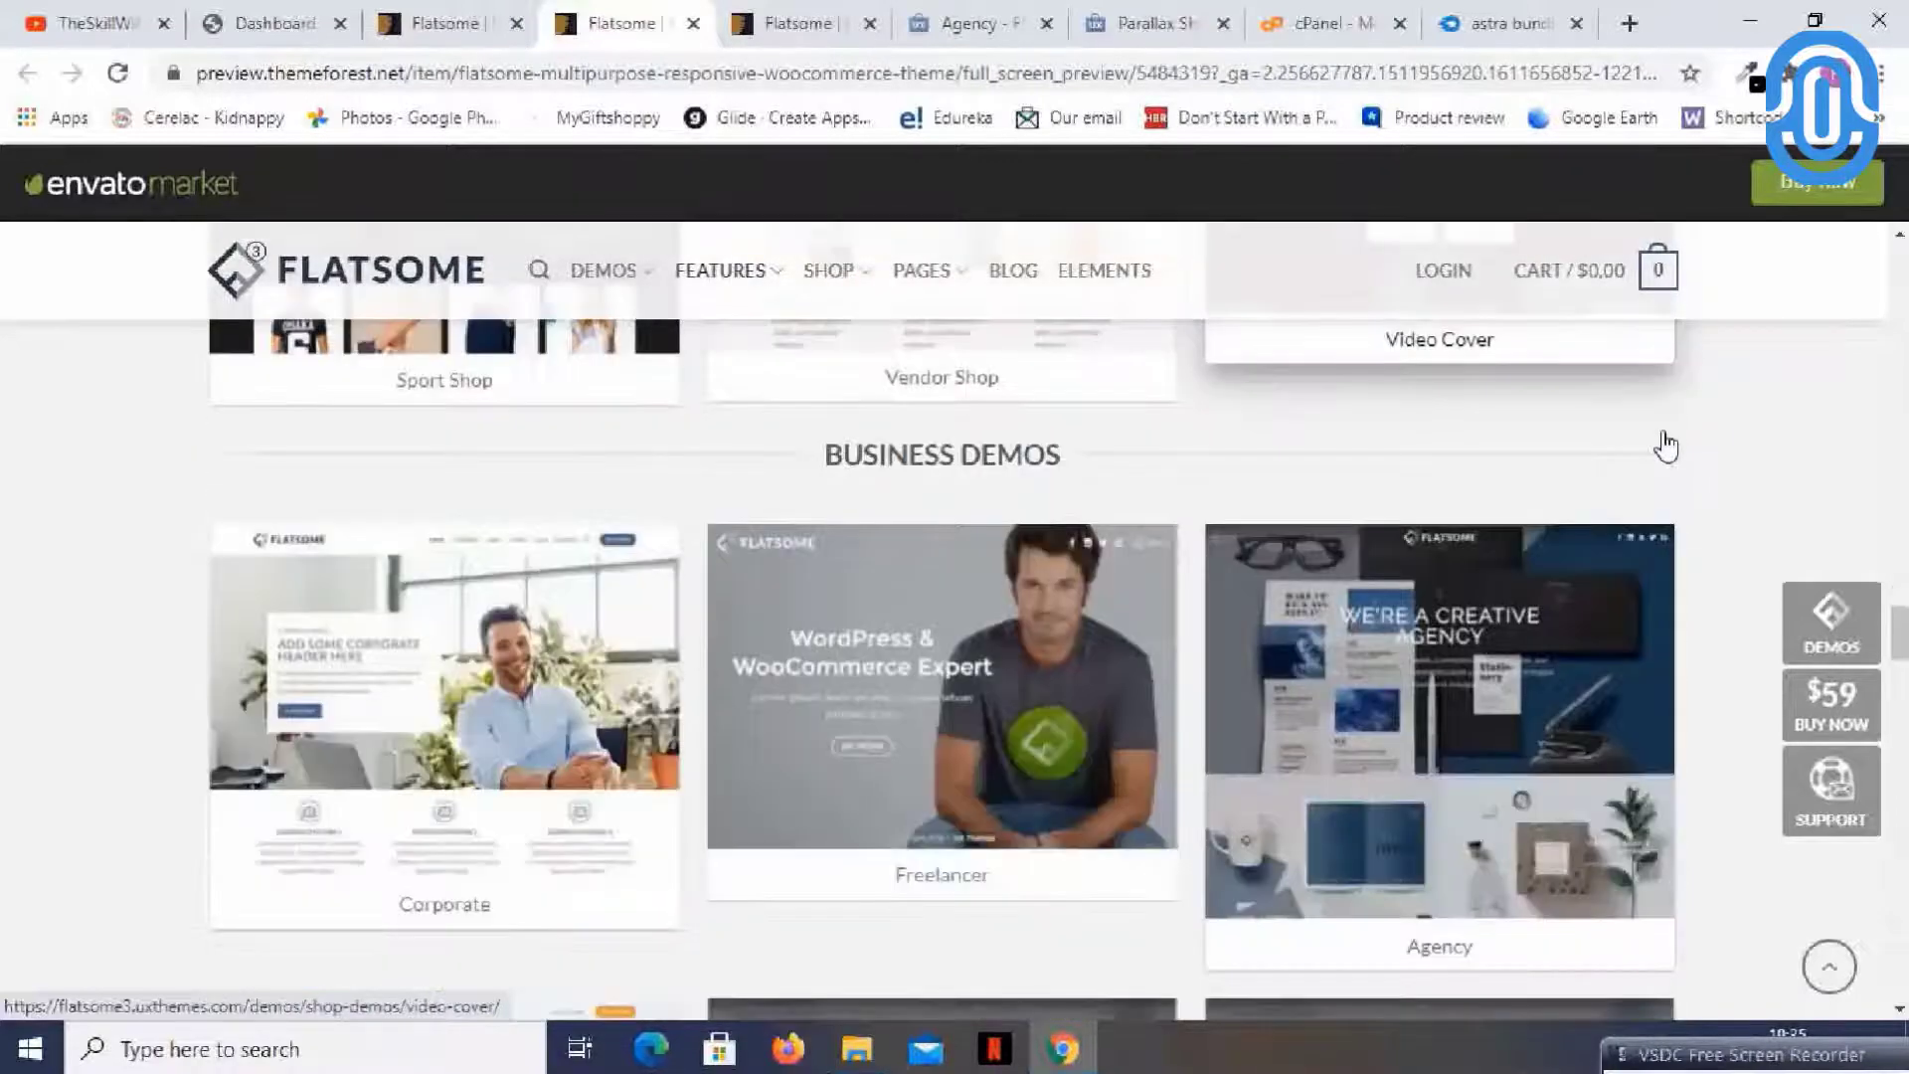
{"action": "scroll", "coordinate": [1666, 445], "scroll_direction": "up", "scroll_amount": 20}
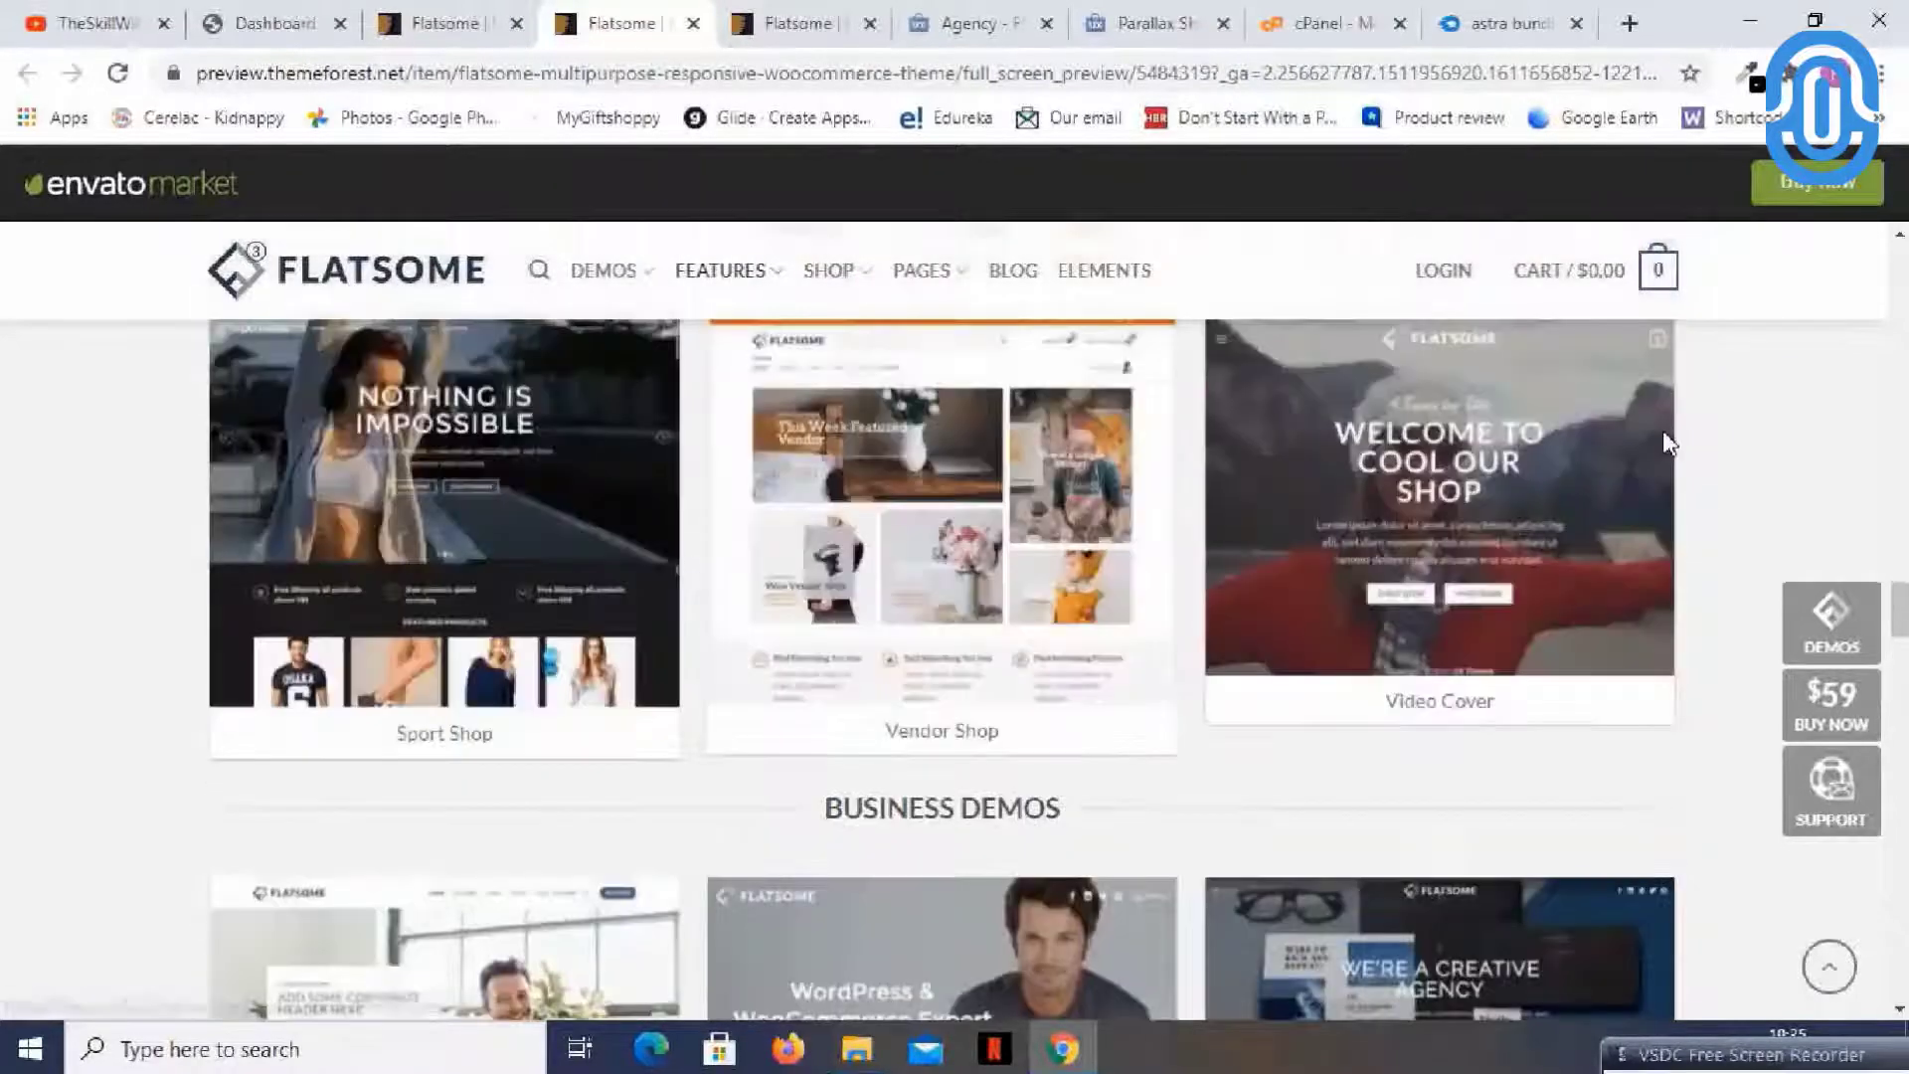
{"action": "scroll", "coordinate": [1665, 445], "scroll_direction": "up", "scroll_amount": 6}
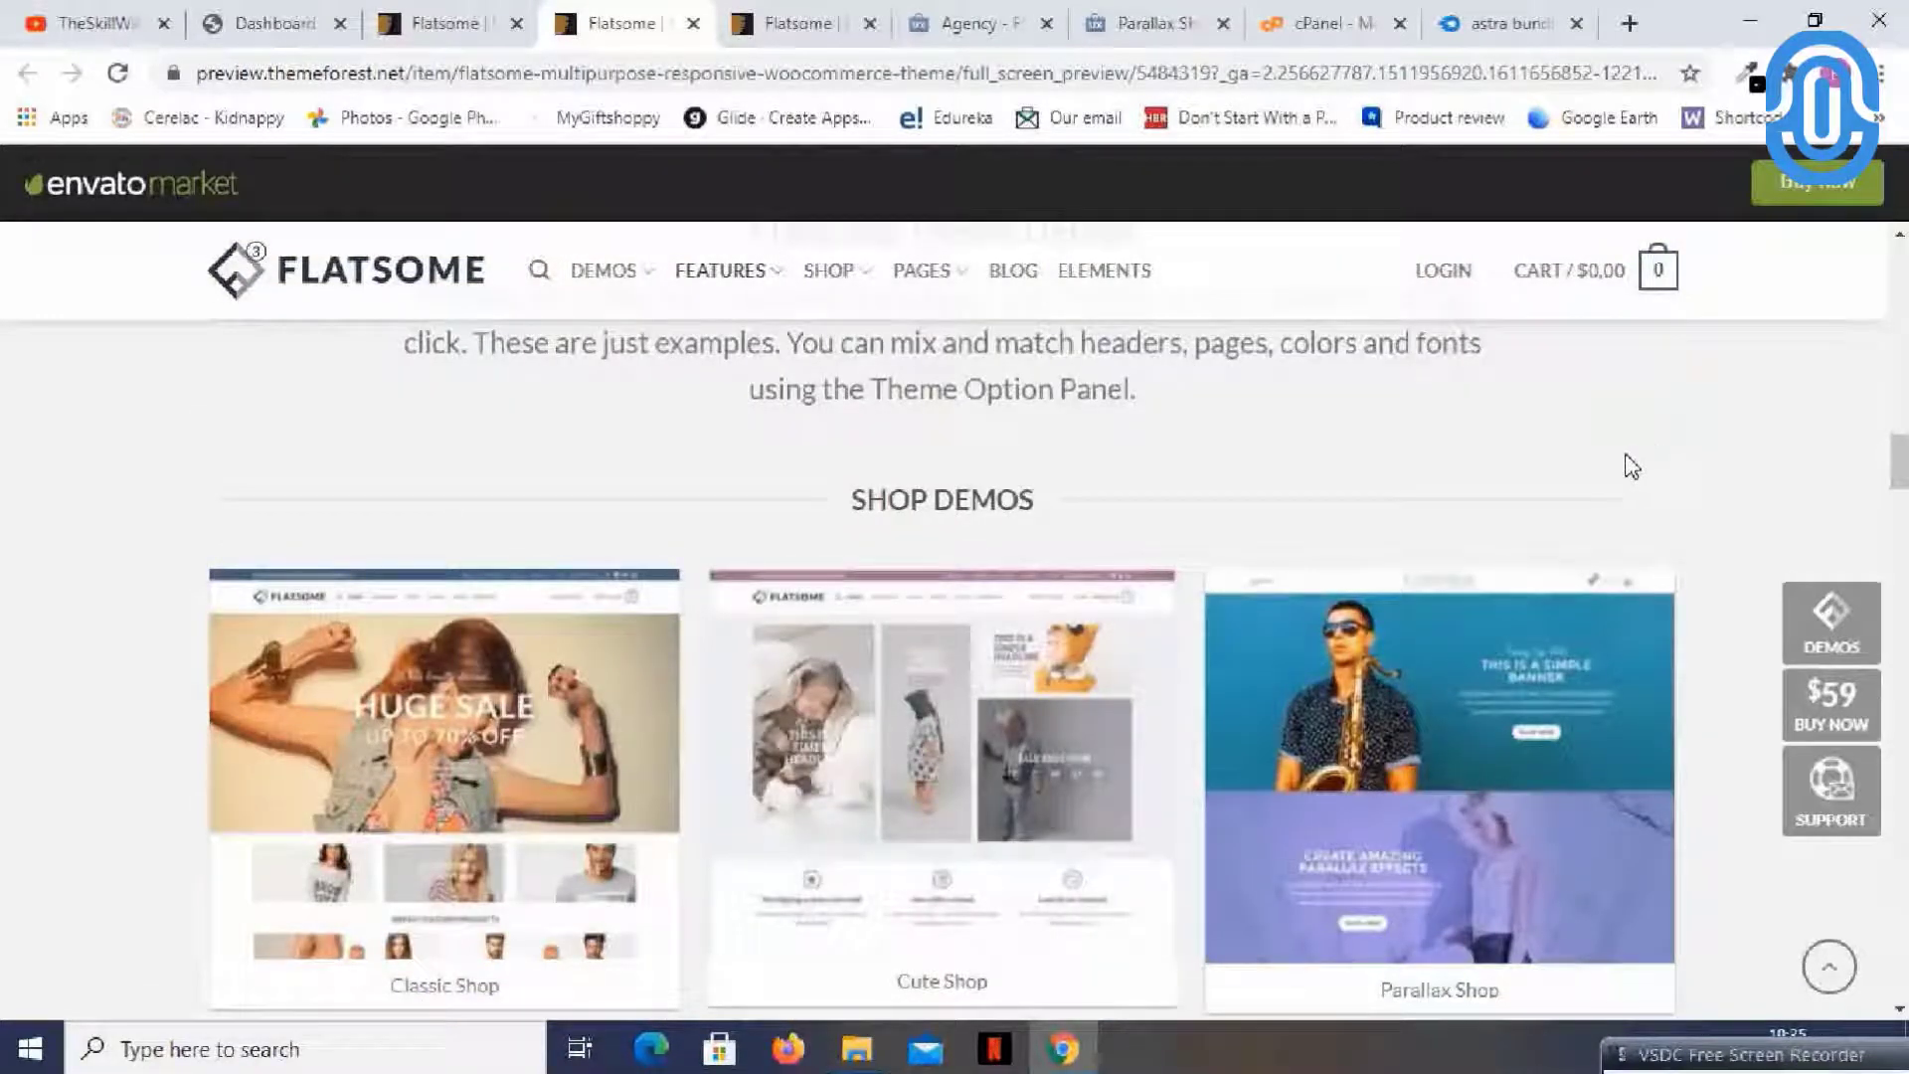
{"action": "scroll", "coordinate": [1521, 486], "scroll_direction": "down", "scroll_amount": 10}
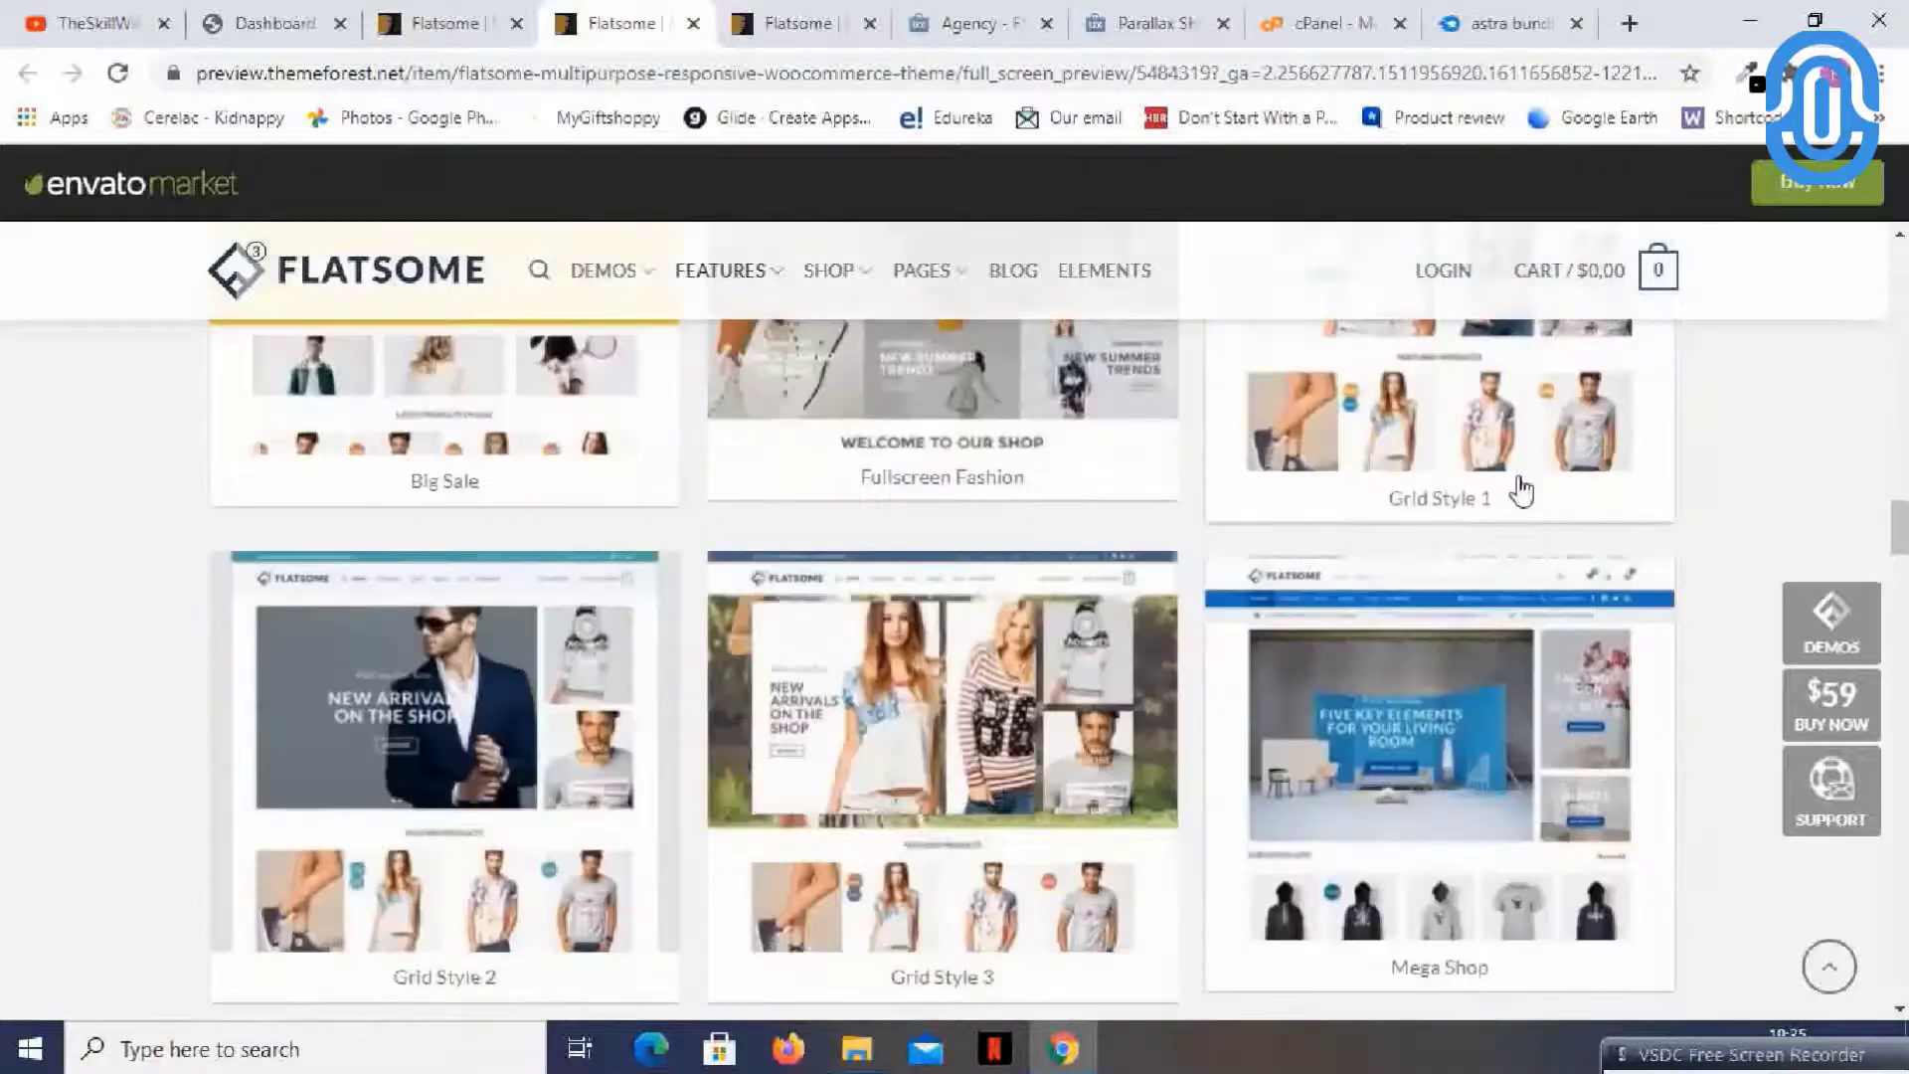
{"action": "scroll", "coordinate": [1521, 486], "scroll_direction": "down", "scroll_amount": 3}
{"action": "scroll", "coordinate": [1521, 487], "scroll_direction": "down", "scroll_amount": 3}
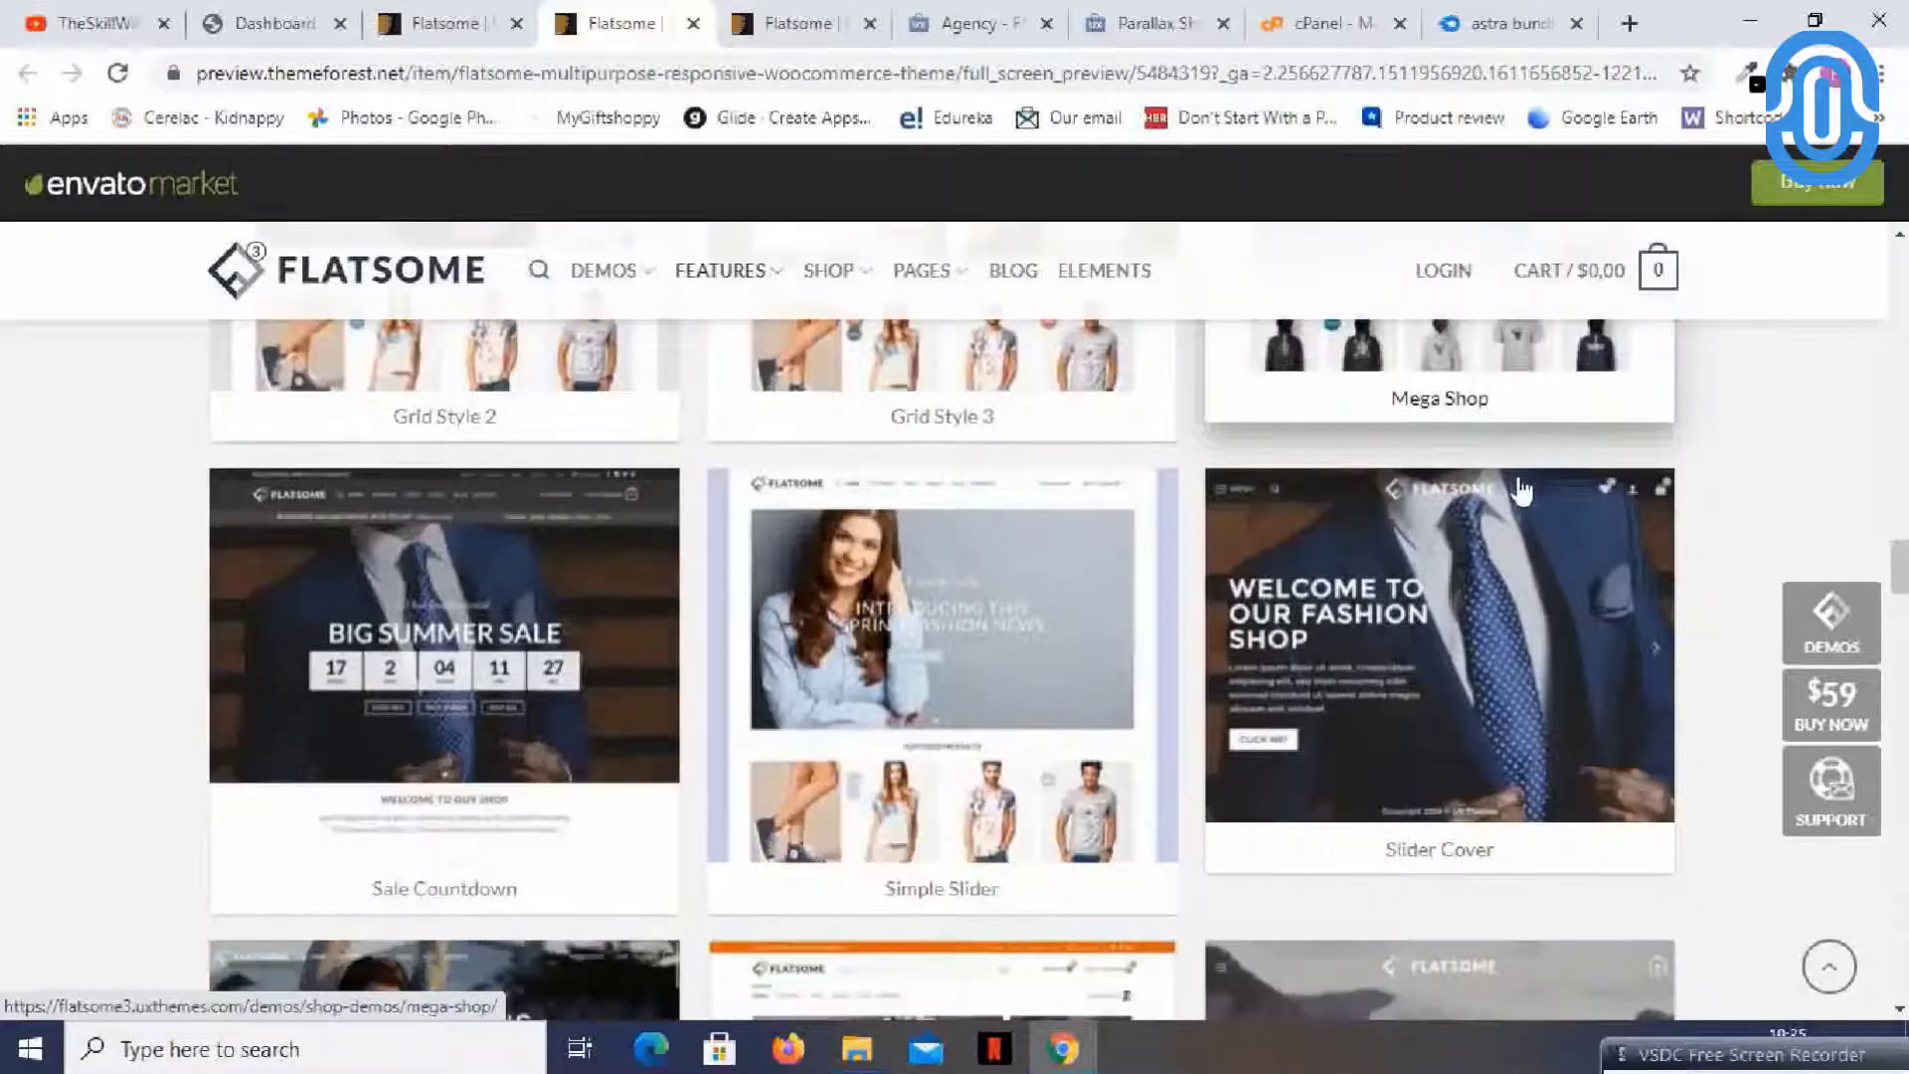
- Reload the second Flatsome preview tab and scroll down to Top Reasons to Love Flatsome
{"action": "left_click", "coordinate": [799, 23]}
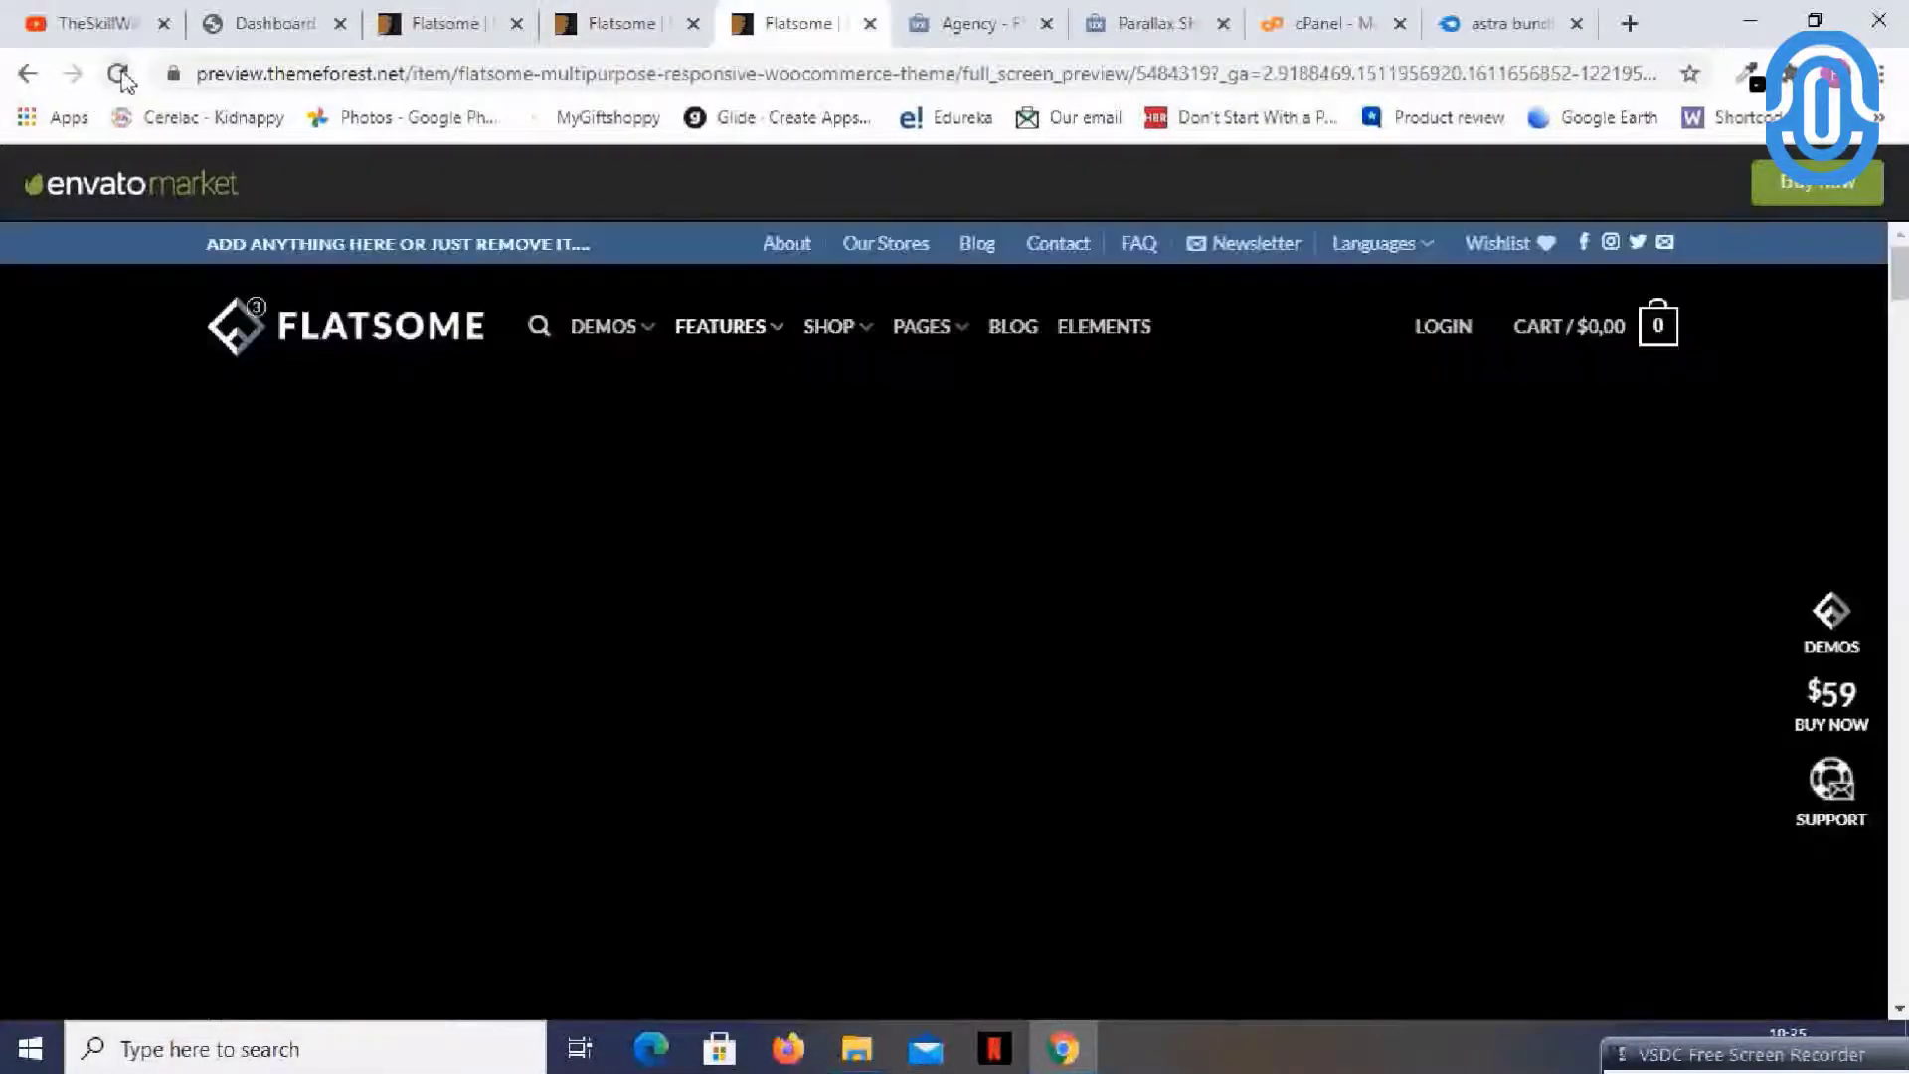
{"action": "left_click", "coordinate": [120, 74]}
{"action": "scroll", "coordinate": [1524, 398], "scroll_direction": "down", "scroll_amount": 2}
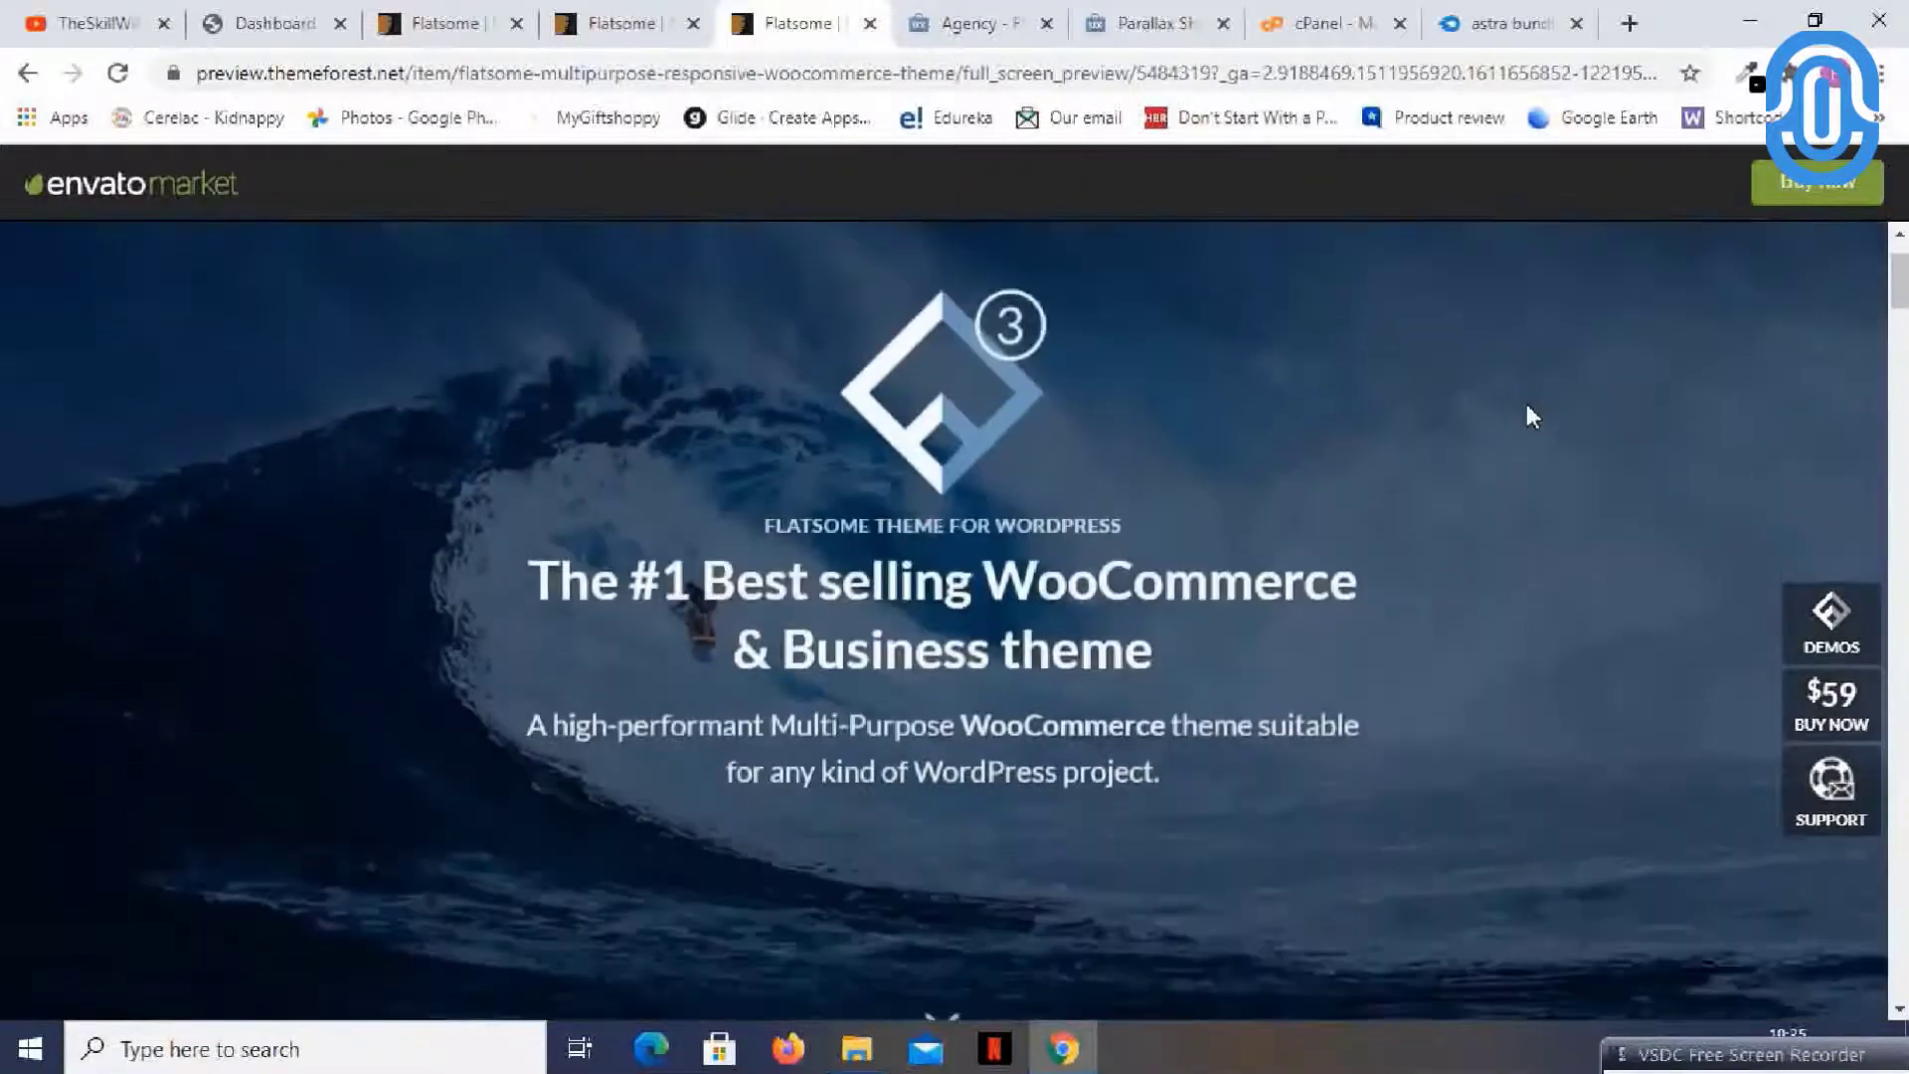
{"action": "scroll", "coordinate": [1529, 414], "scroll_direction": "down", "scroll_amount": 5}
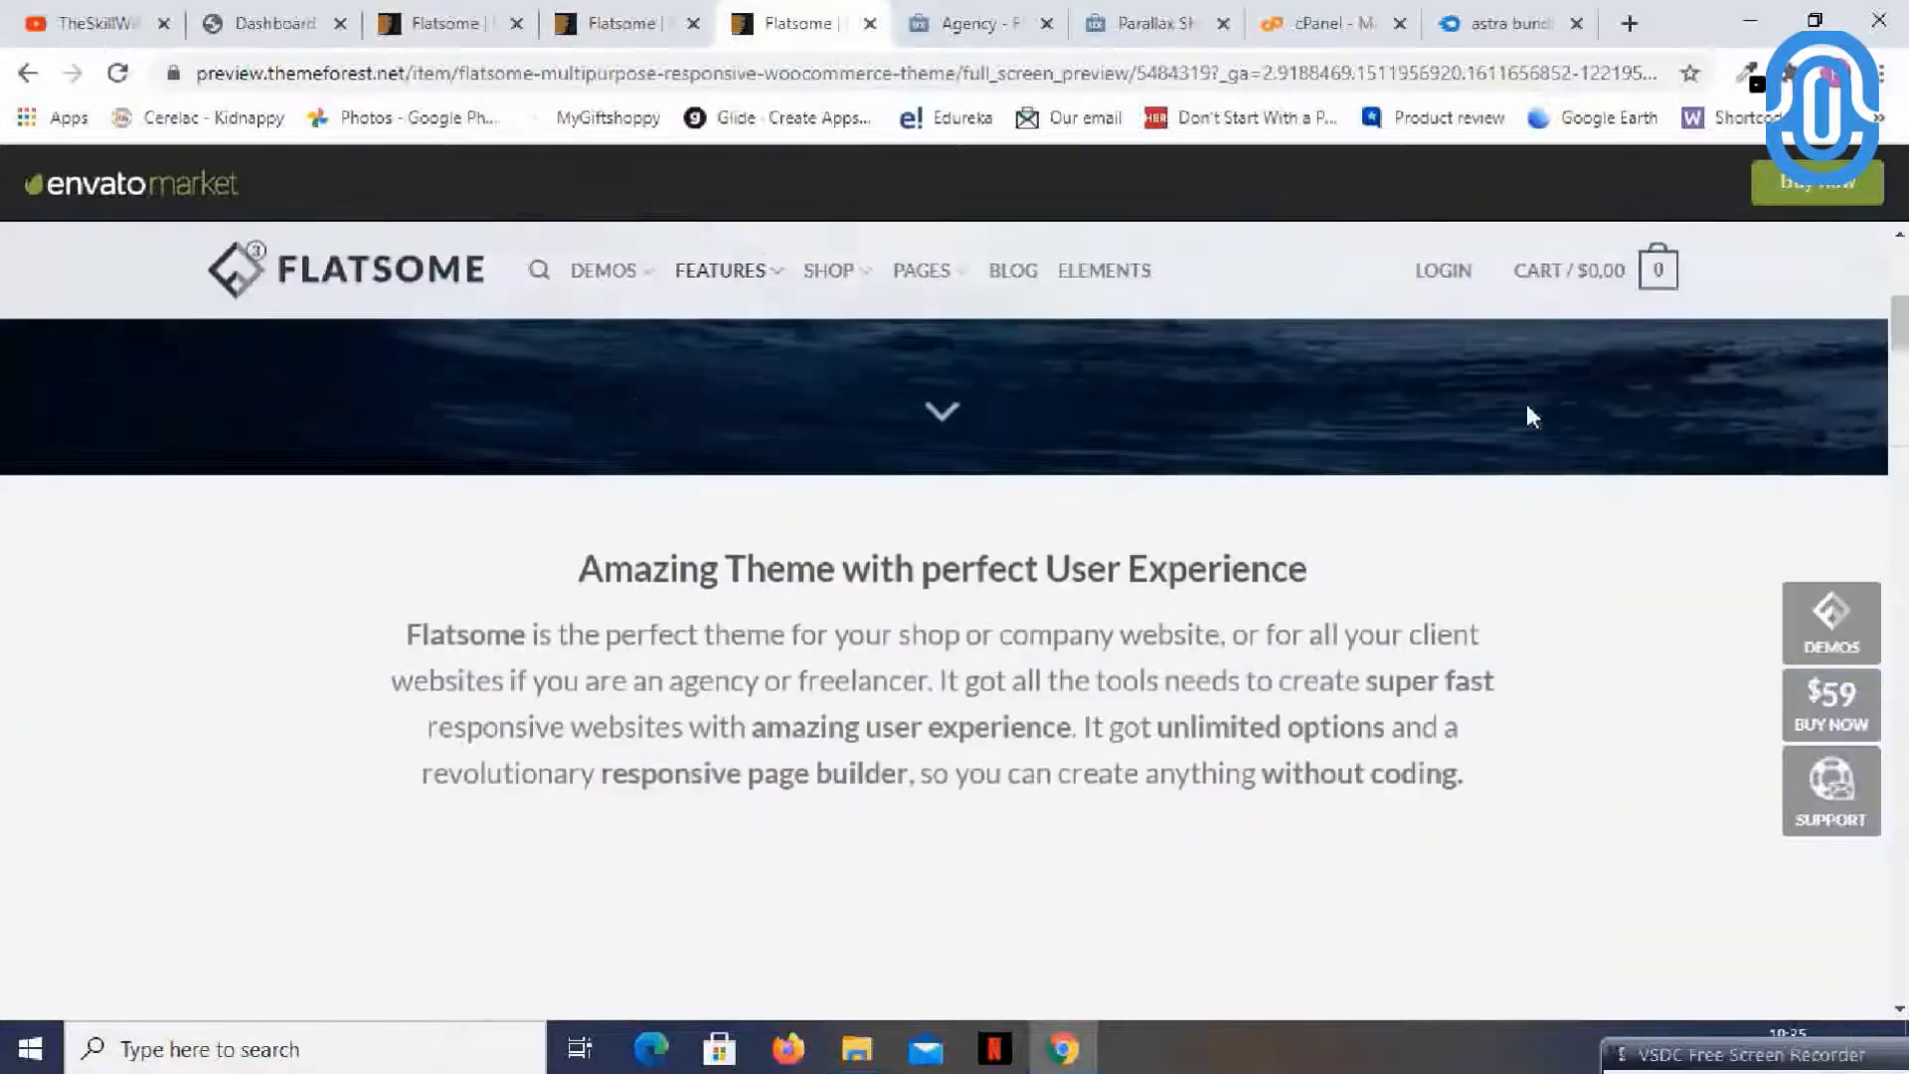
{"action": "scroll", "coordinate": [1525, 413], "scroll_direction": "down", "scroll_amount": 4}
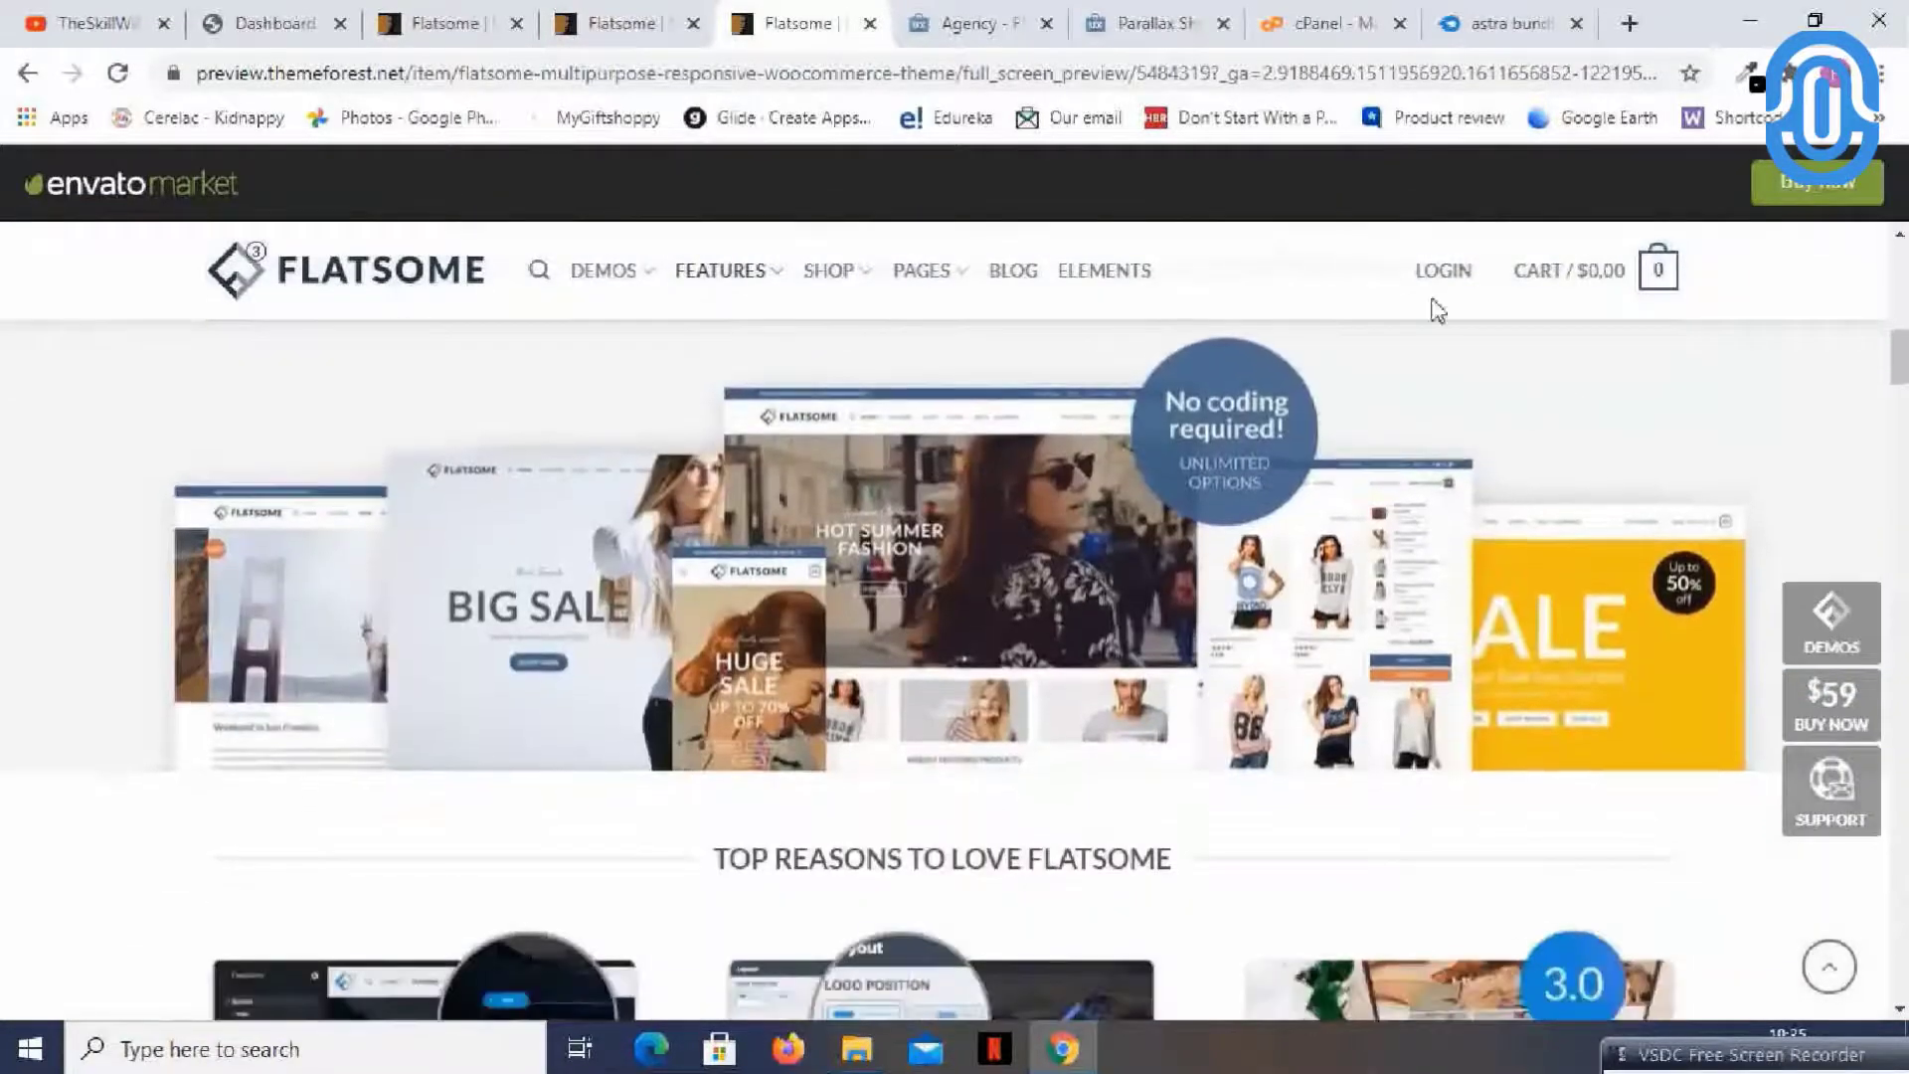
{"action": "left_click", "coordinate": [970, 23]}
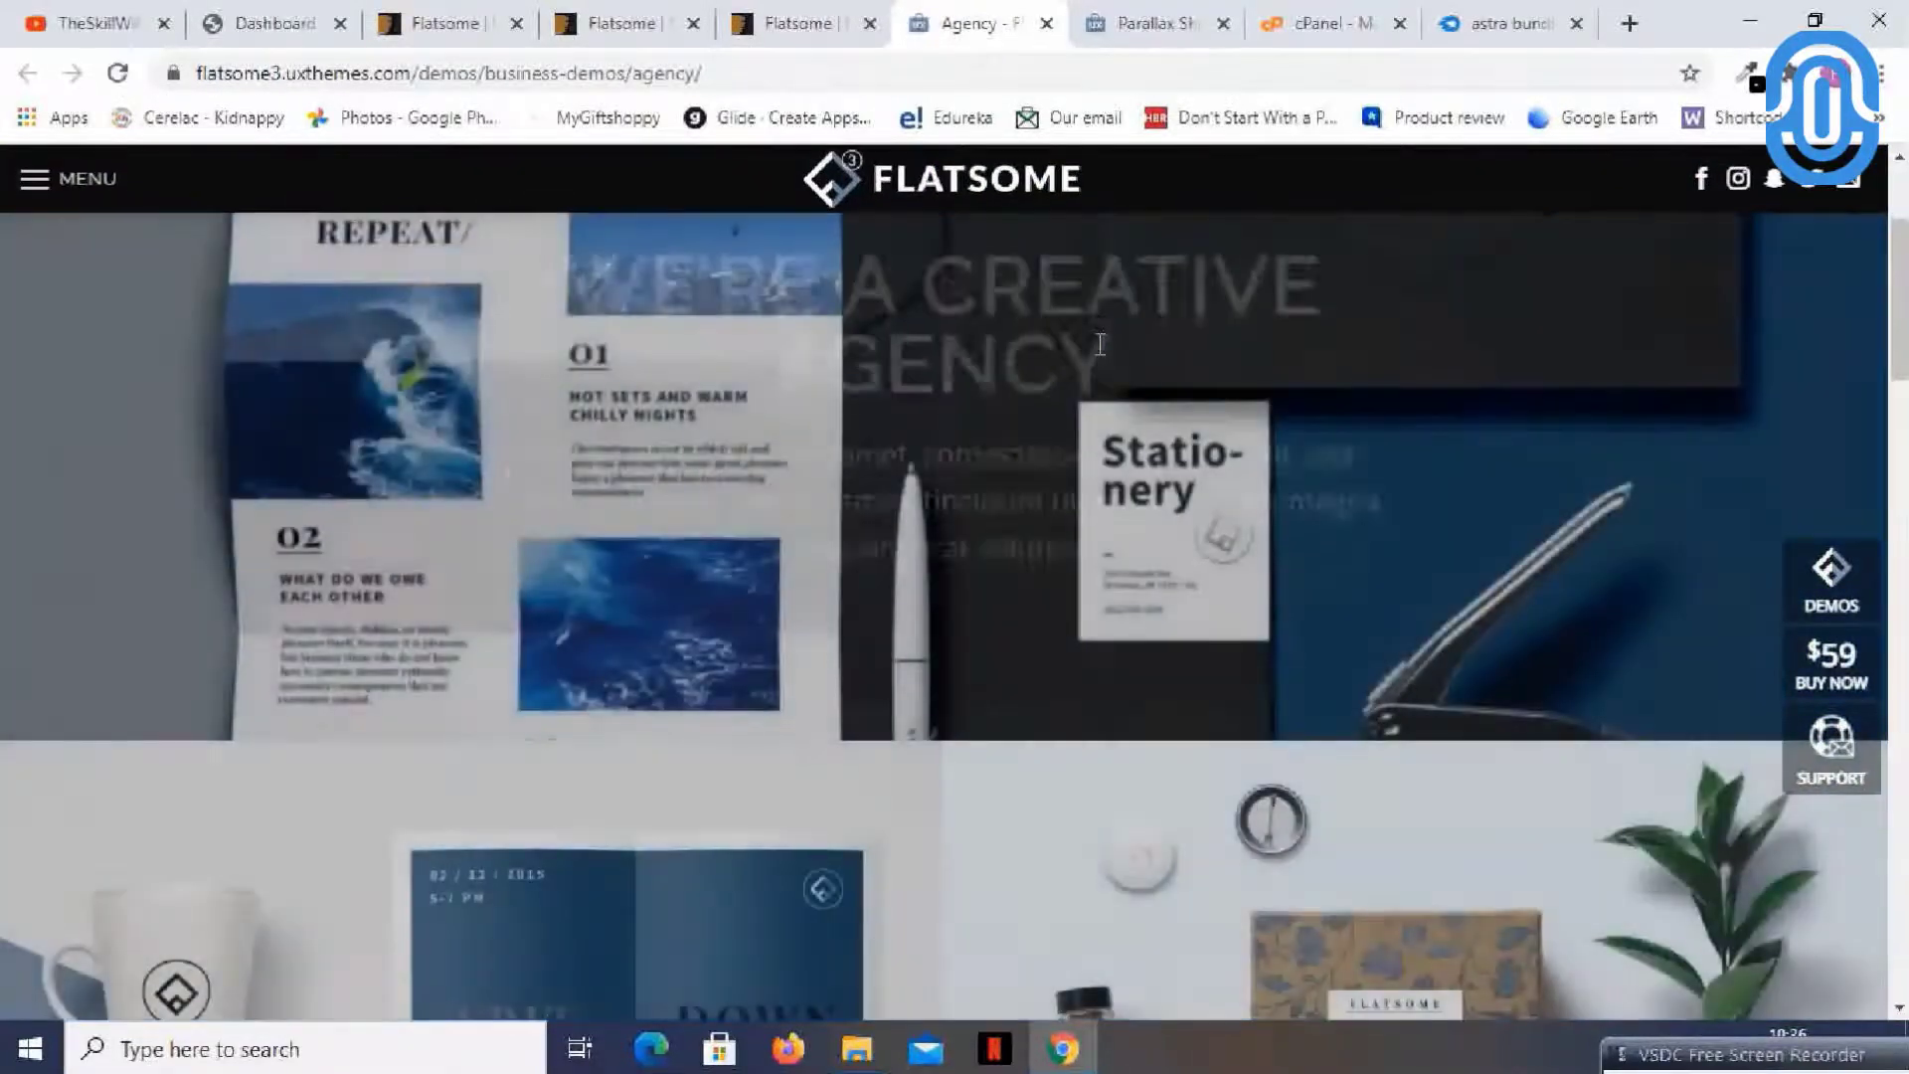
{"action": "scroll", "coordinate": [1101, 345], "scroll_direction": "down", "scroll_amount": 2}
{"action": "scroll", "coordinate": [1101, 346], "scroll_direction": "up", "scroll_amount": 4}
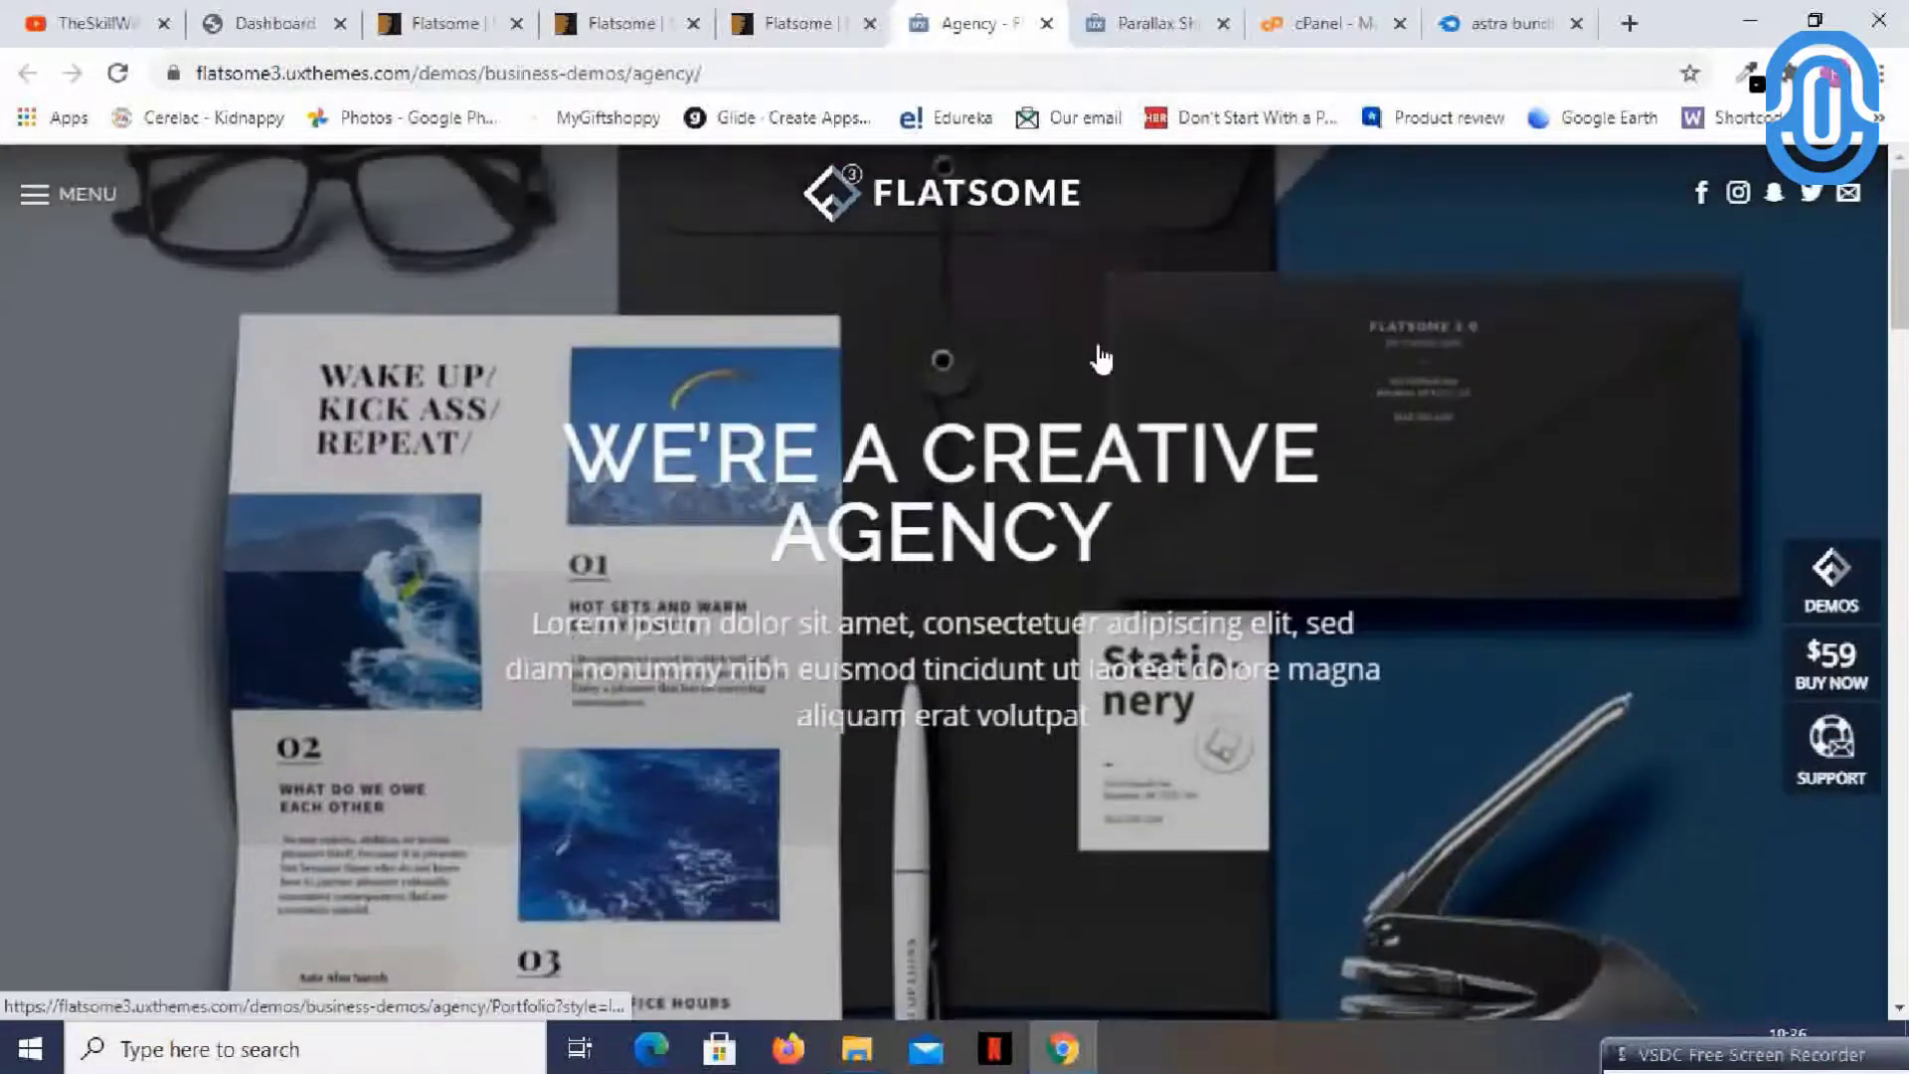
{"action": "scroll", "coordinate": [1101, 353], "scroll_direction": "down", "scroll_amount": 1}
{"action": "scroll", "coordinate": [1101, 356], "scroll_direction": "down", "scroll_amount": 10}
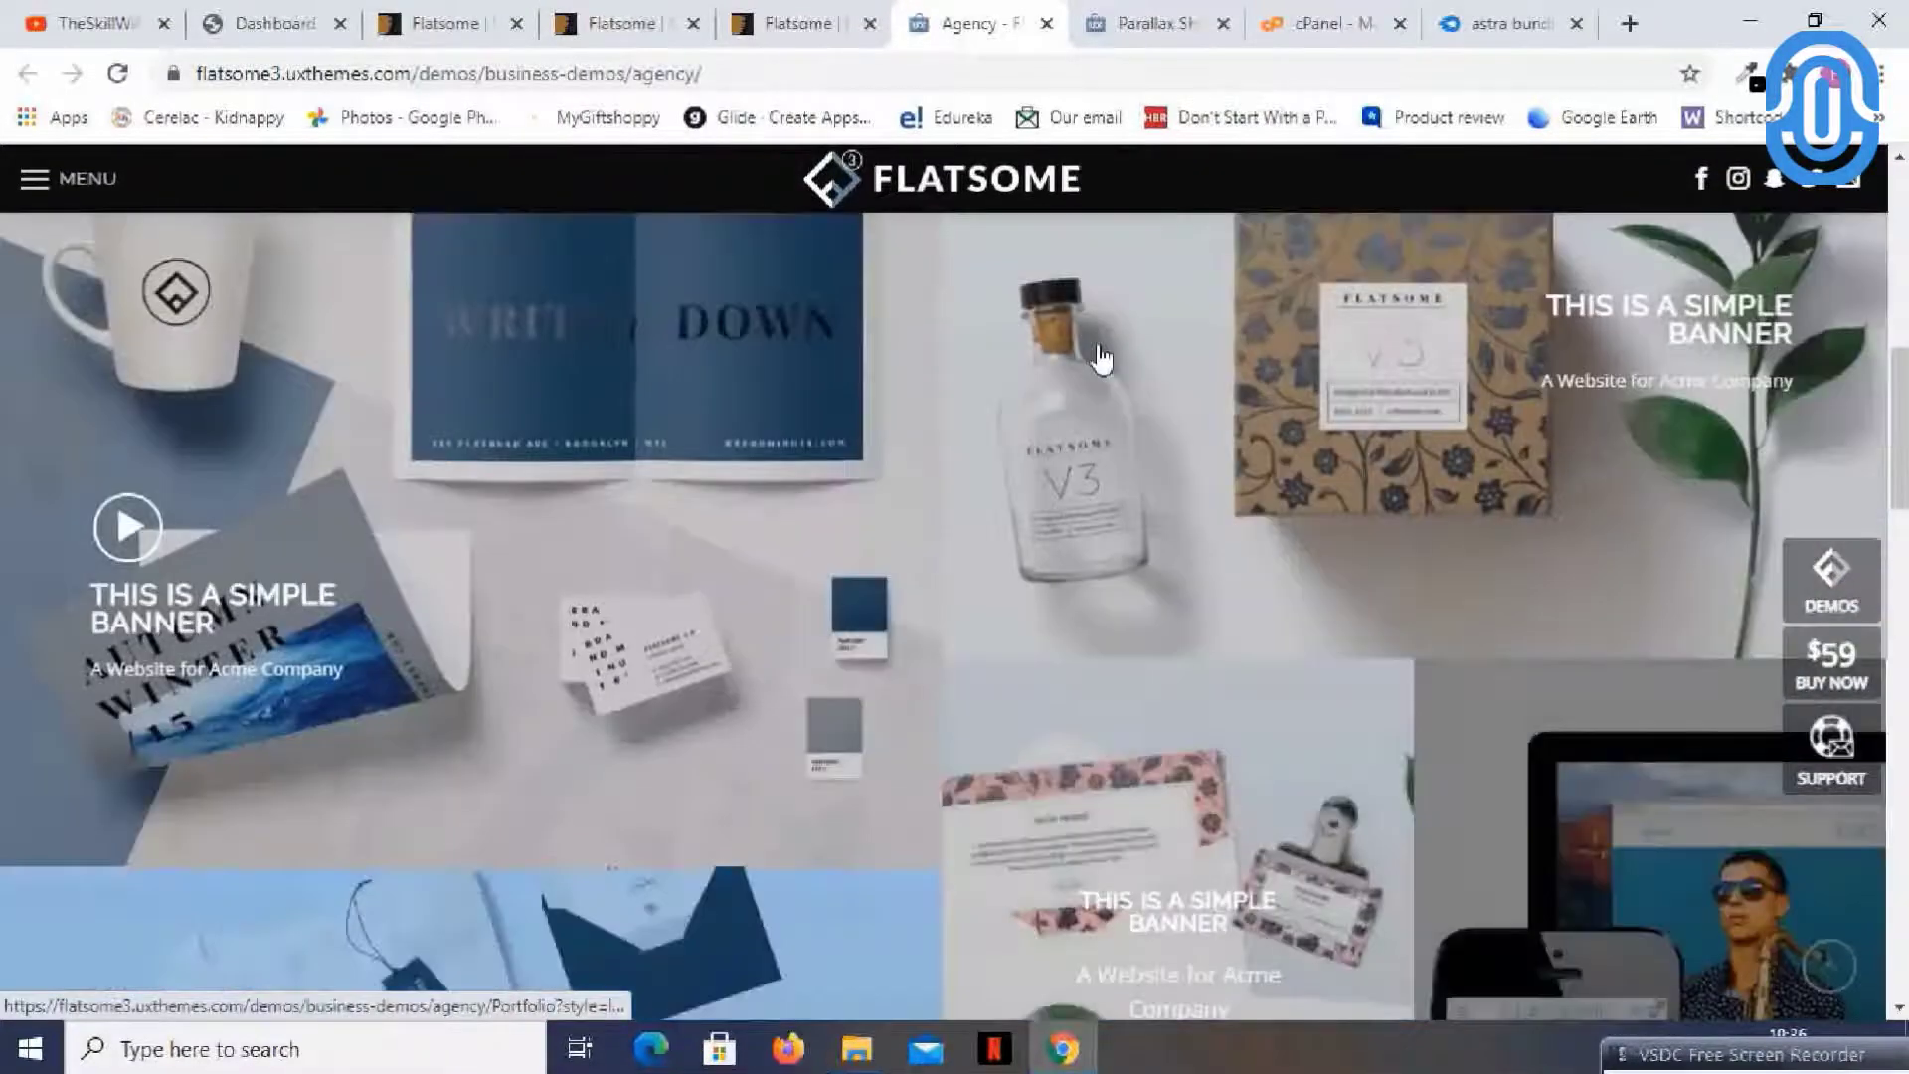
{"action": "key", "text": "ctrl+Tab"}
{"action": "scroll", "coordinate": [1132, 435], "scroll_direction": "down", "scroll_amount": 4}
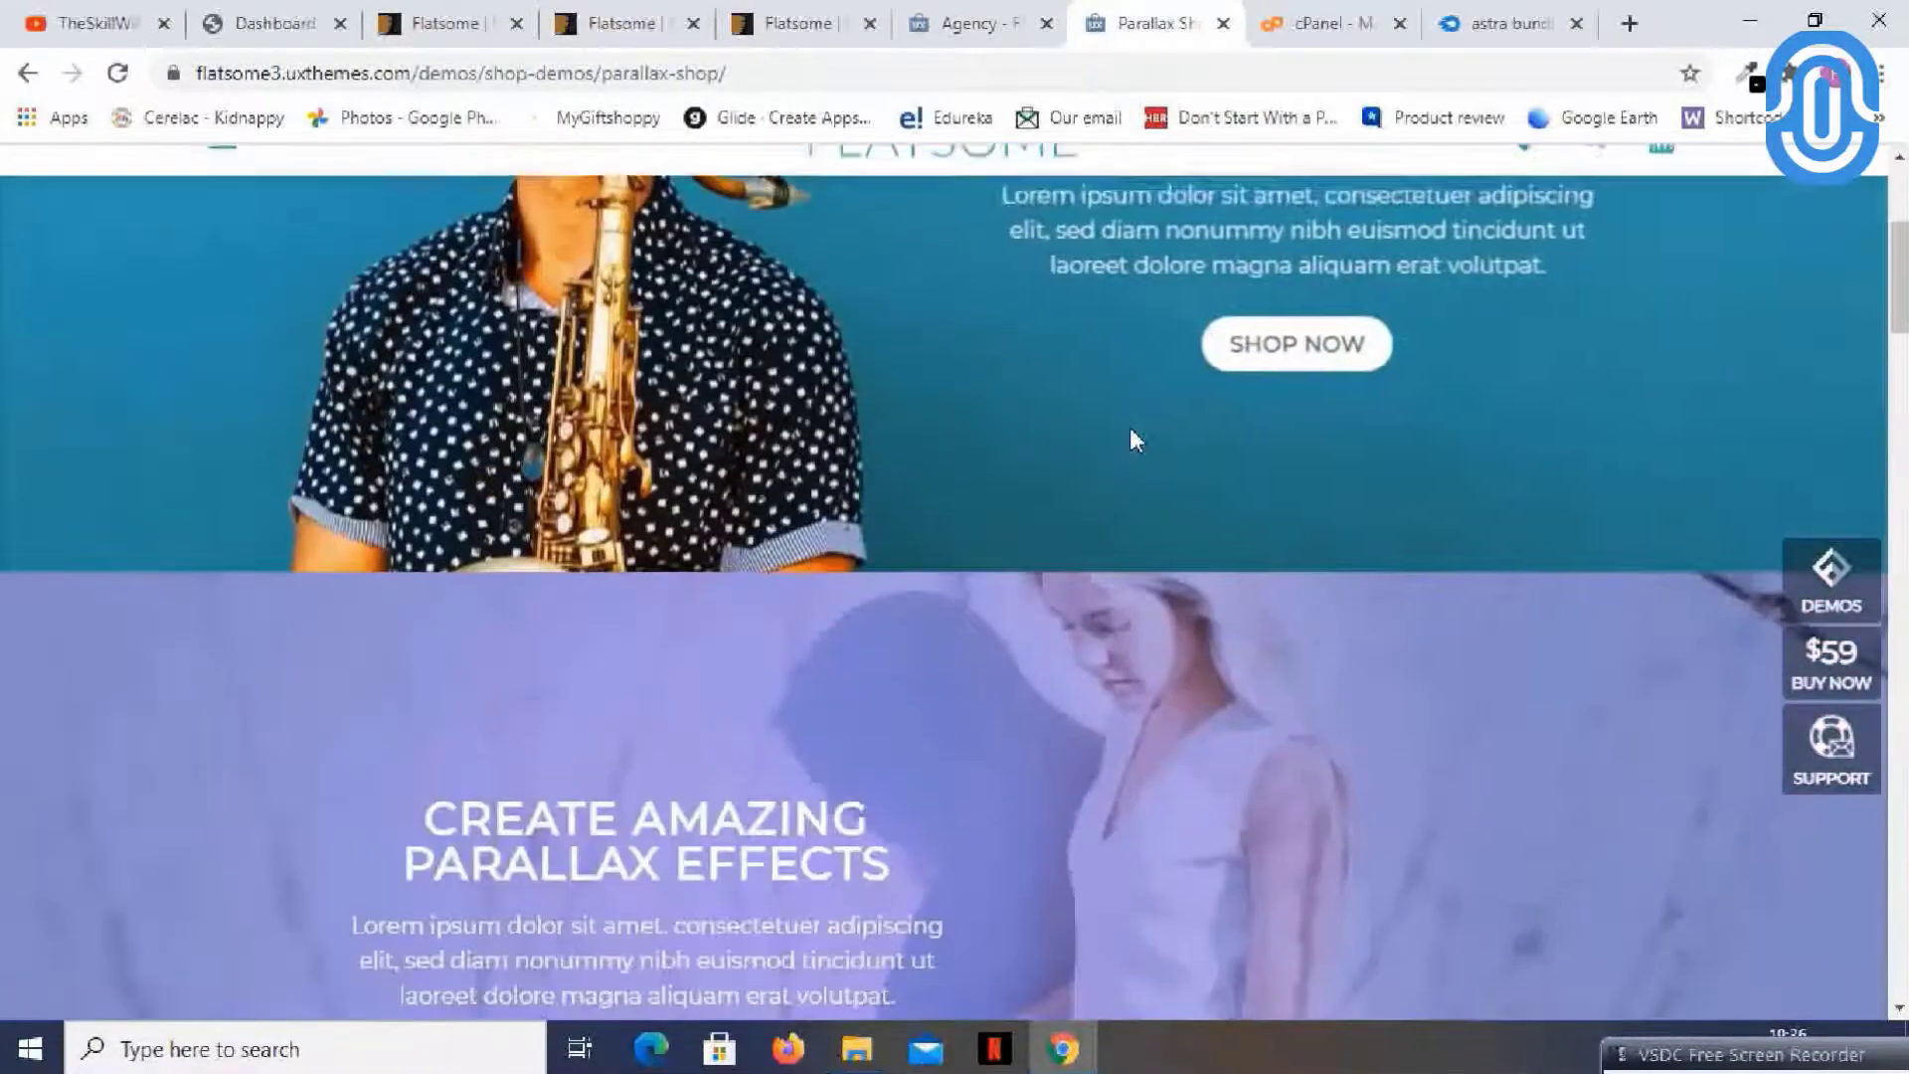
{"action": "scroll", "coordinate": [1132, 434], "scroll_direction": "up", "scroll_amount": 4}
{"action": "scroll", "coordinate": [1132, 434], "scroll_direction": "down", "scroll_amount": 8}
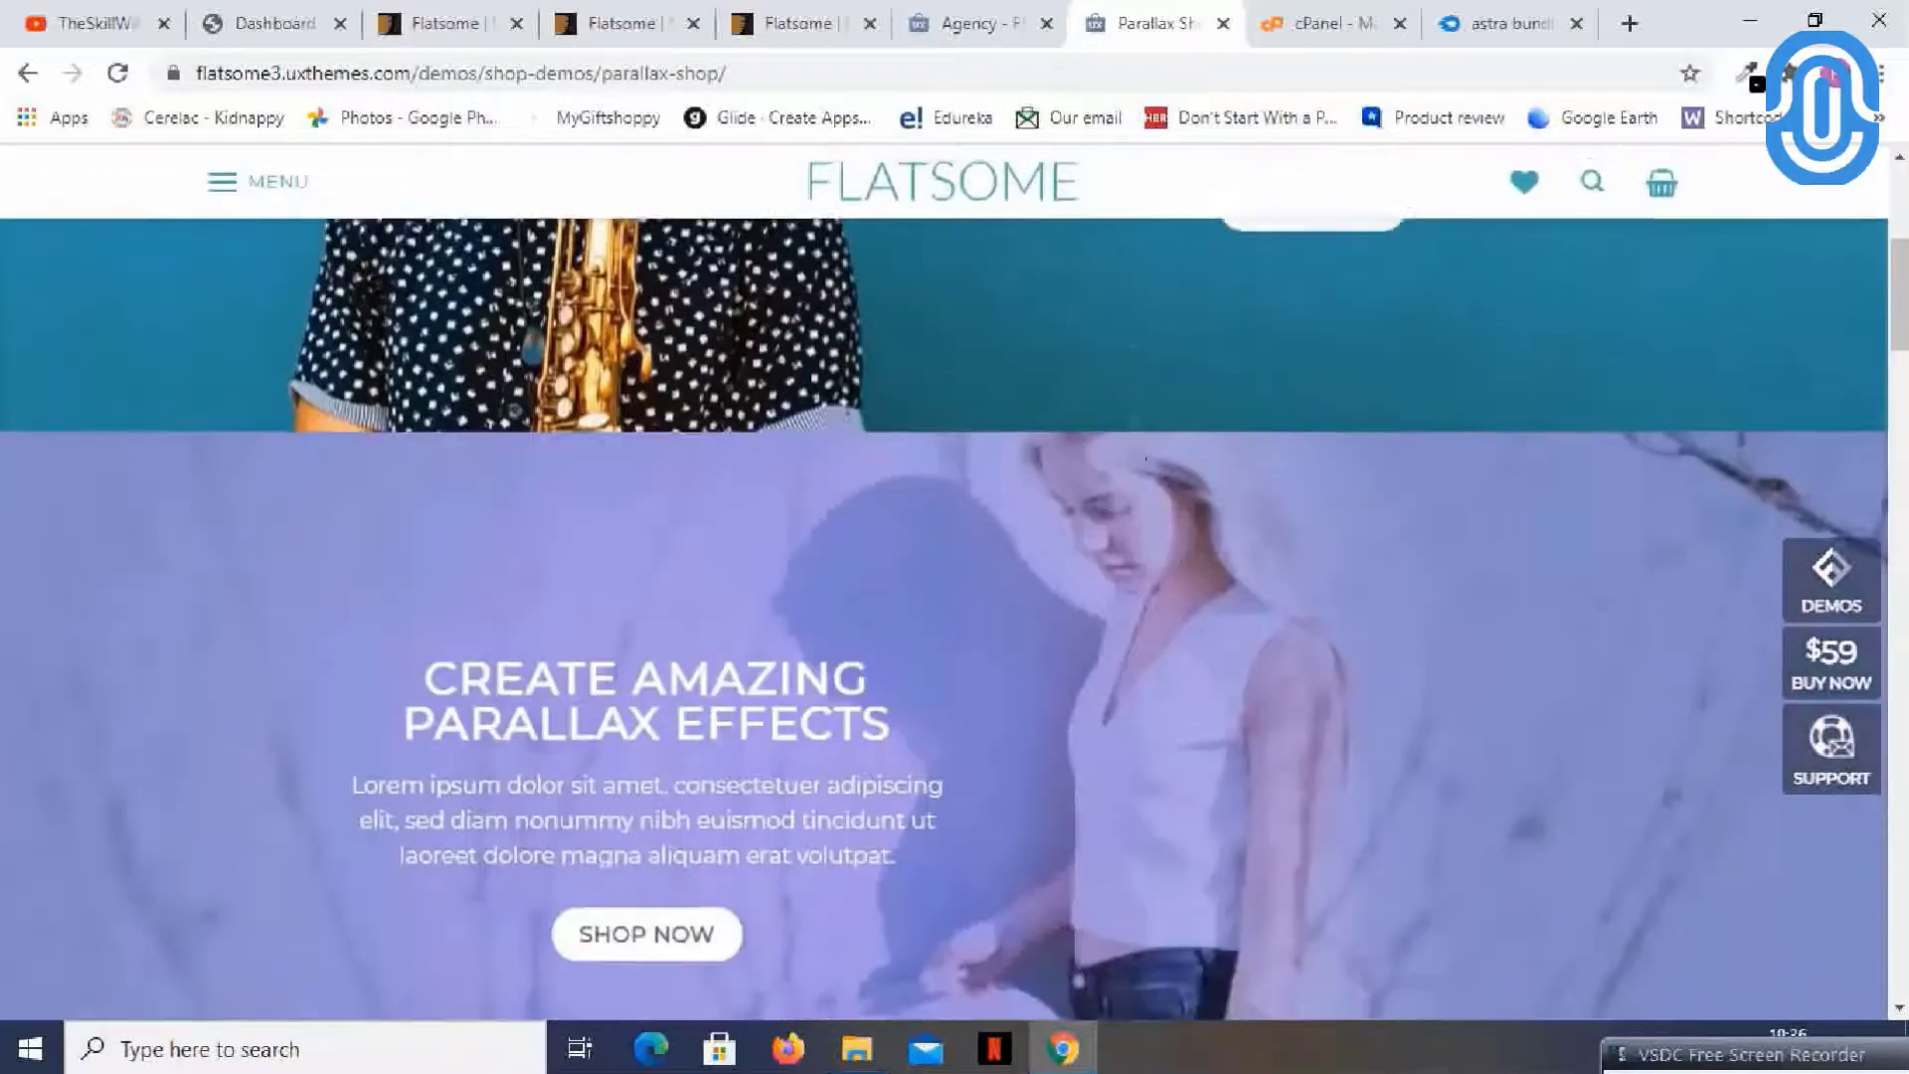
{"action": "scroll", "coordinate": [1131, 430], "scroll_direction": "down", "scroll_amount": 10}
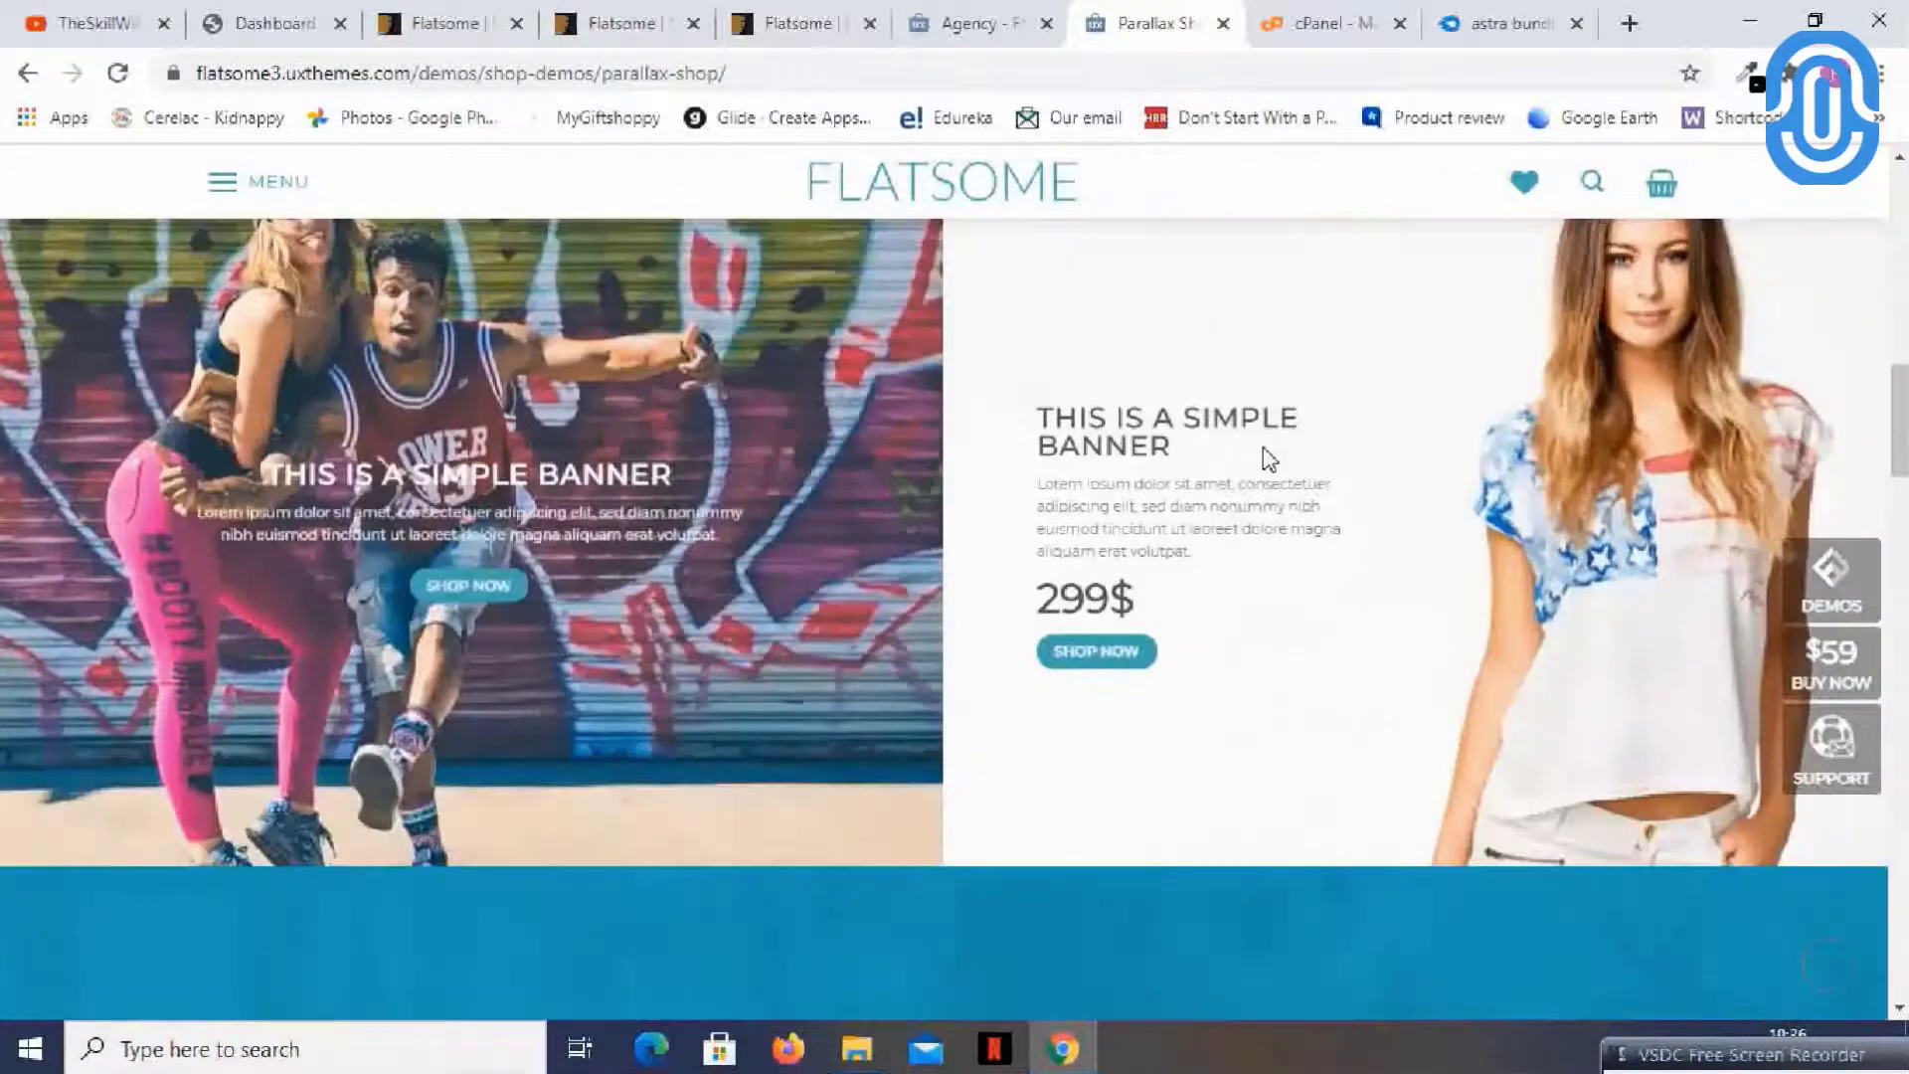
{"action": "scroll", "coordinate": [1266, 447], "scroll_direction": "down", "scroll_amount": 10}
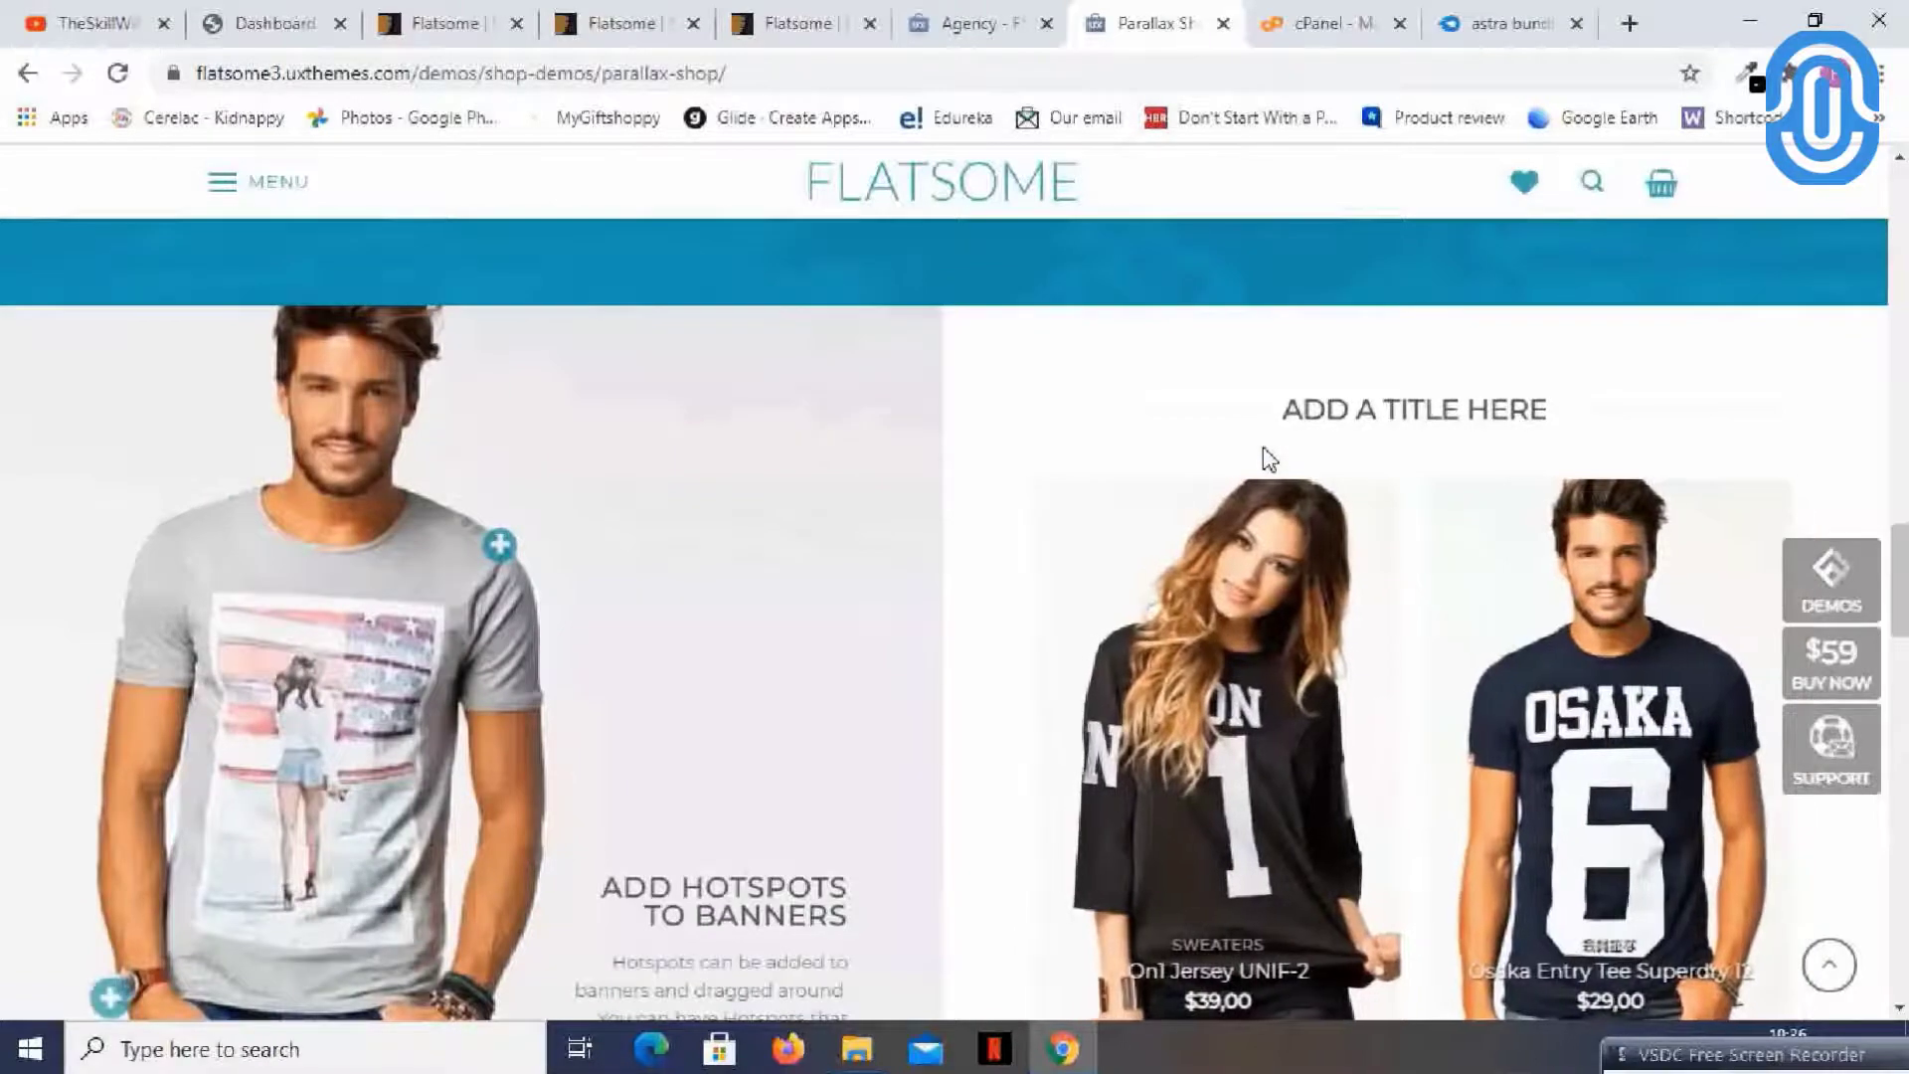
{"action": "scroll", "coordinate": [1269, 457], "scroll_direction": "down", "scroll_amount": 3}
{"action": "scroll", "coordinate": [1266, 461], "scroll_direction": "down", "scroll_amount": 1}
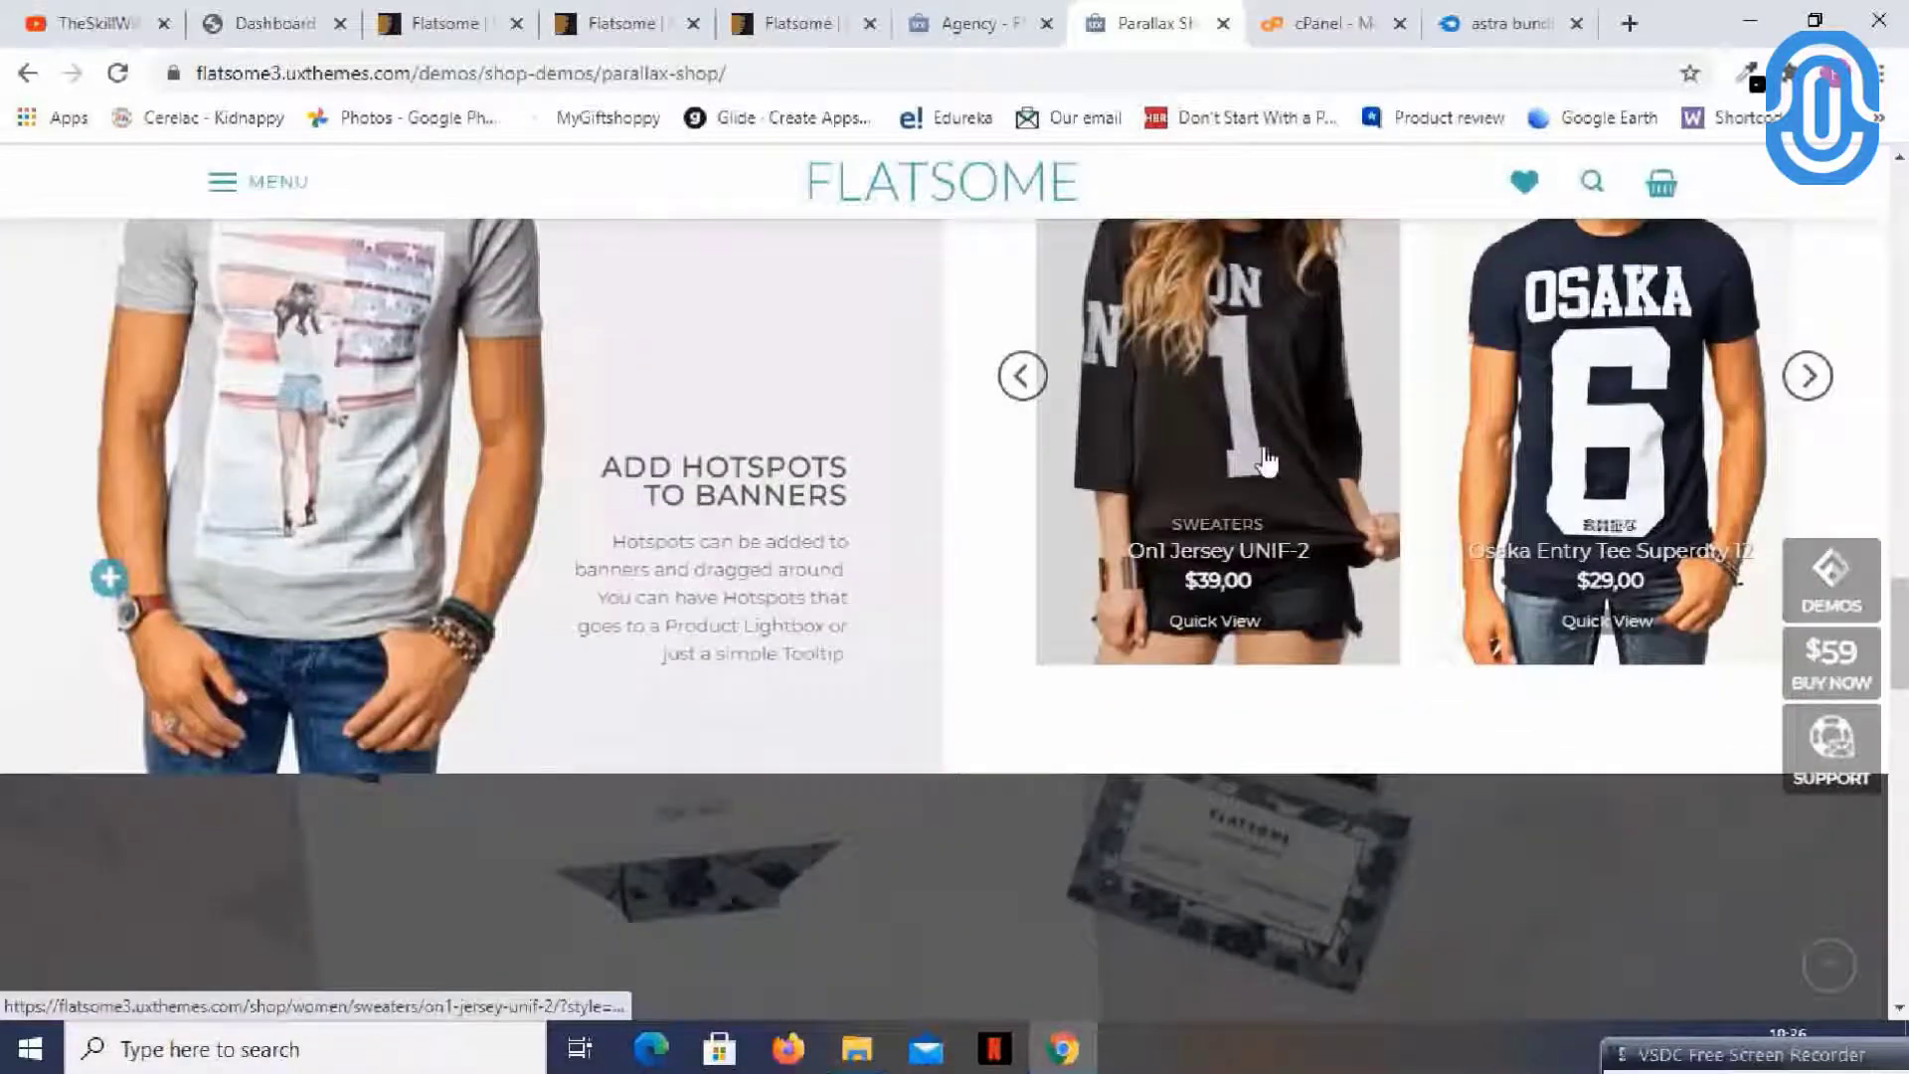
{"action": "scroll", "coordinate": [1266, 459], "scroll_direction": "down", "scroll_amount": 3}
{"action": "scroll", "coordinate": [1266, 459], "scroll_direction": "down", "scroll_amount": 1}
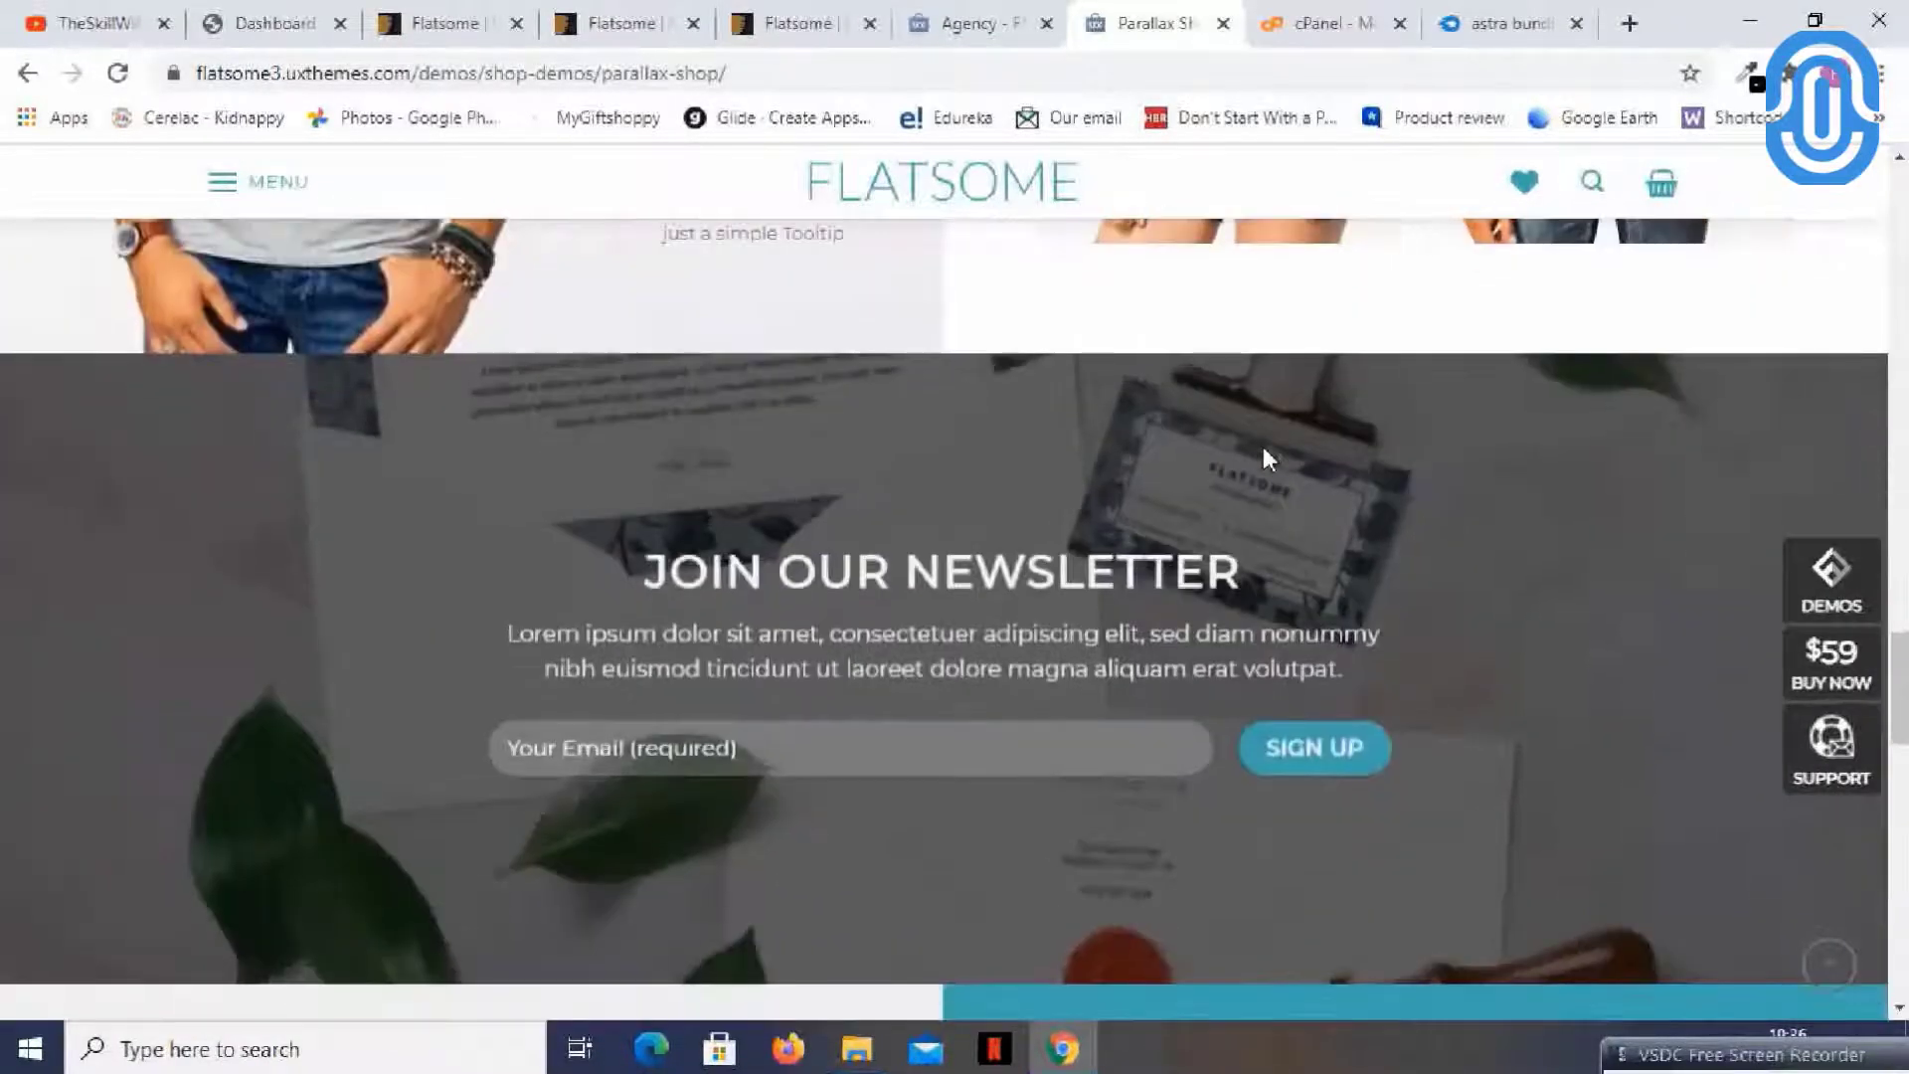
{"action": "scroll", "coordinate": [1266, 460], "scroll_direction": "down", "scroll_amount": 3}
{"action": "scroll", "coordinate": [1266, 459], "scroll_direction": "down", "scroll_amount": 1}
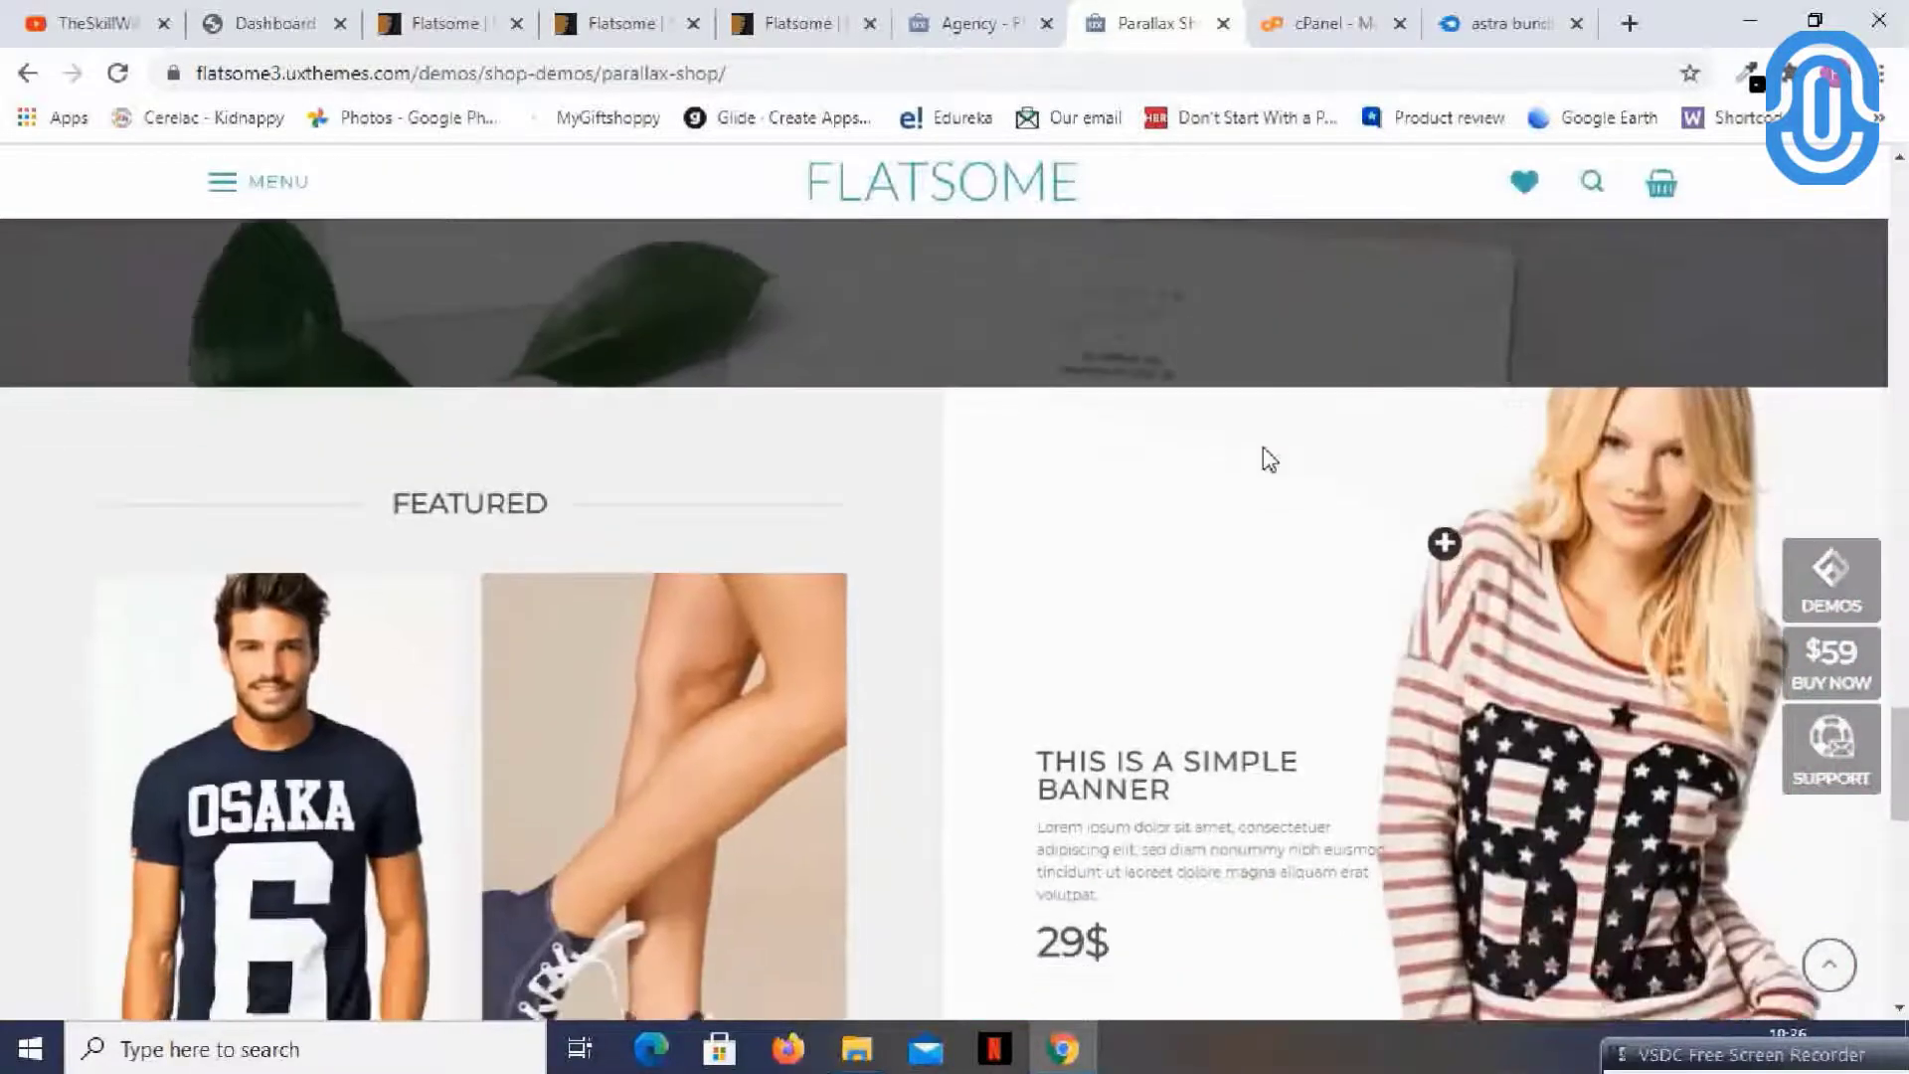
{"action": "scroll", "coordinate": [1269, 460], "scroll_direction": "down", "scroll_amount": 15}
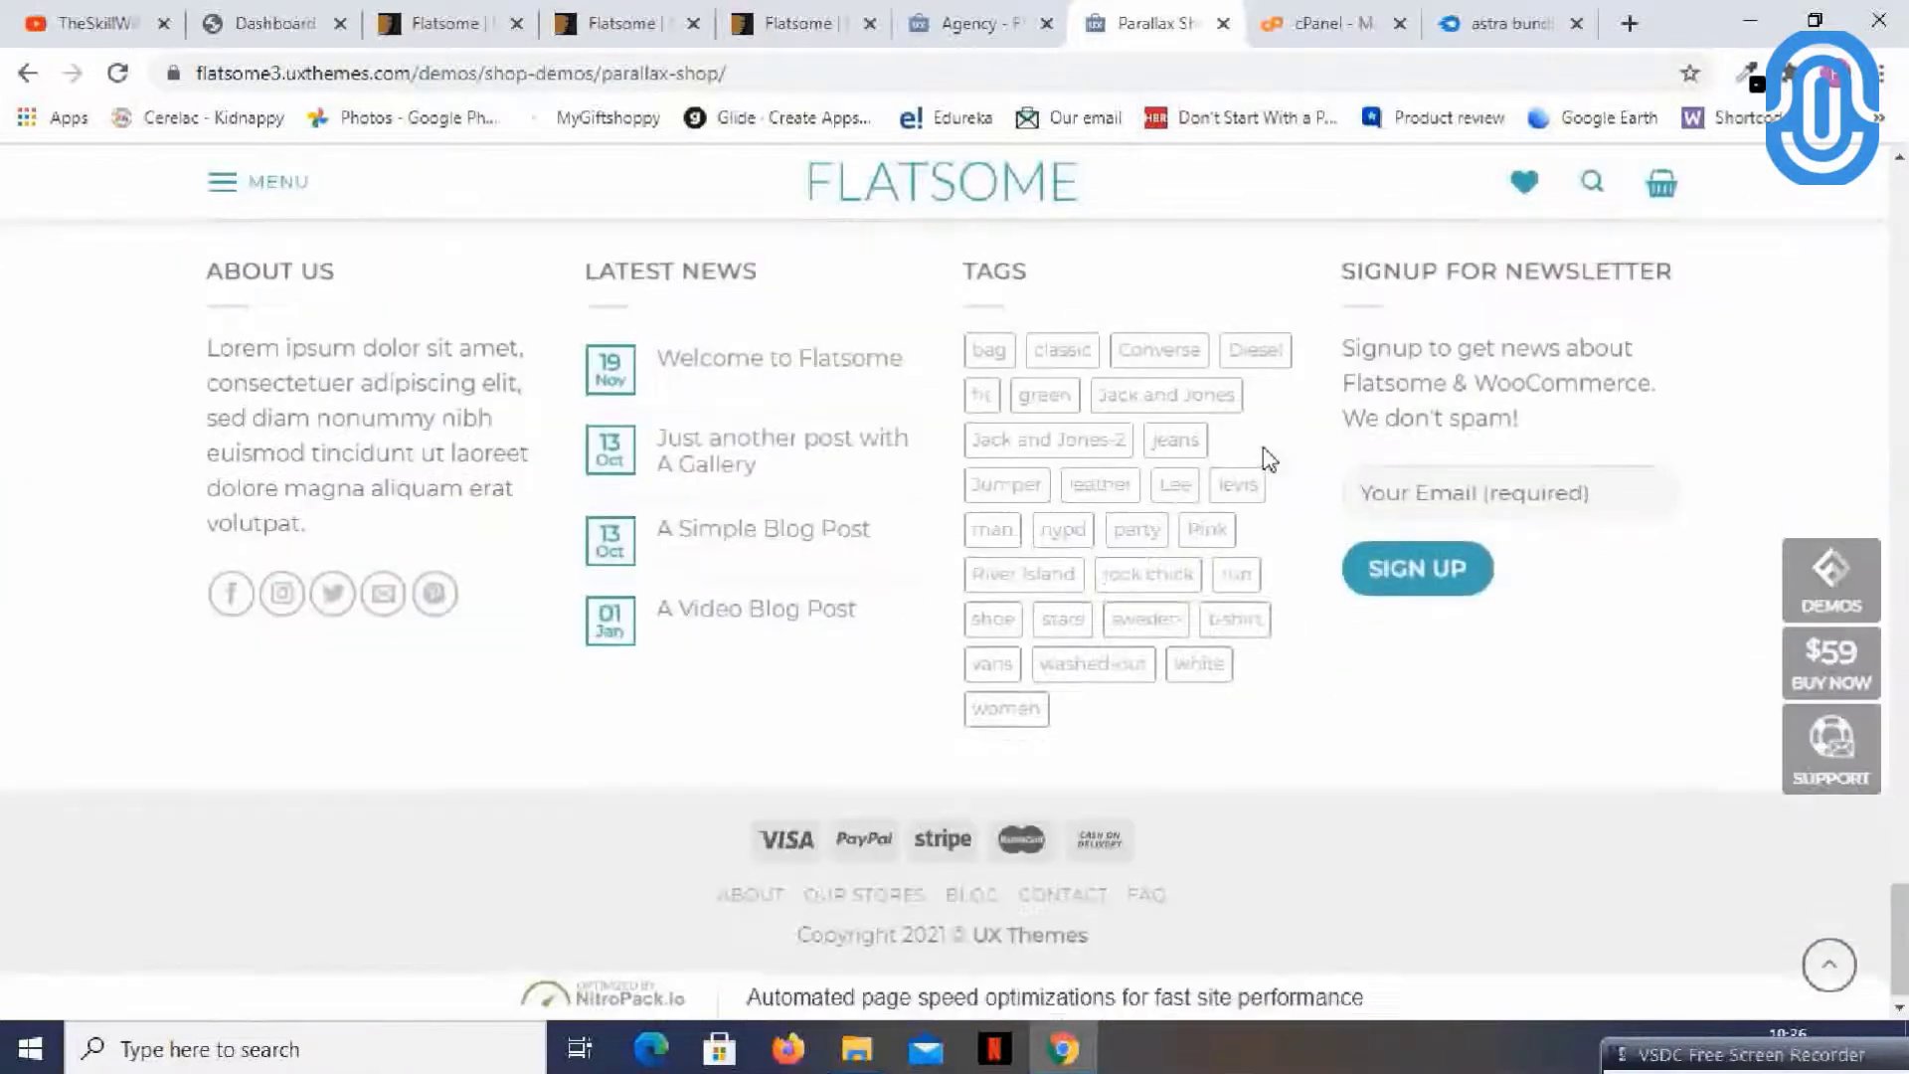
{"action": "scroll", "coordinate": [1269, 460], "scroll_direction": "up", "scroll_amount": 15}
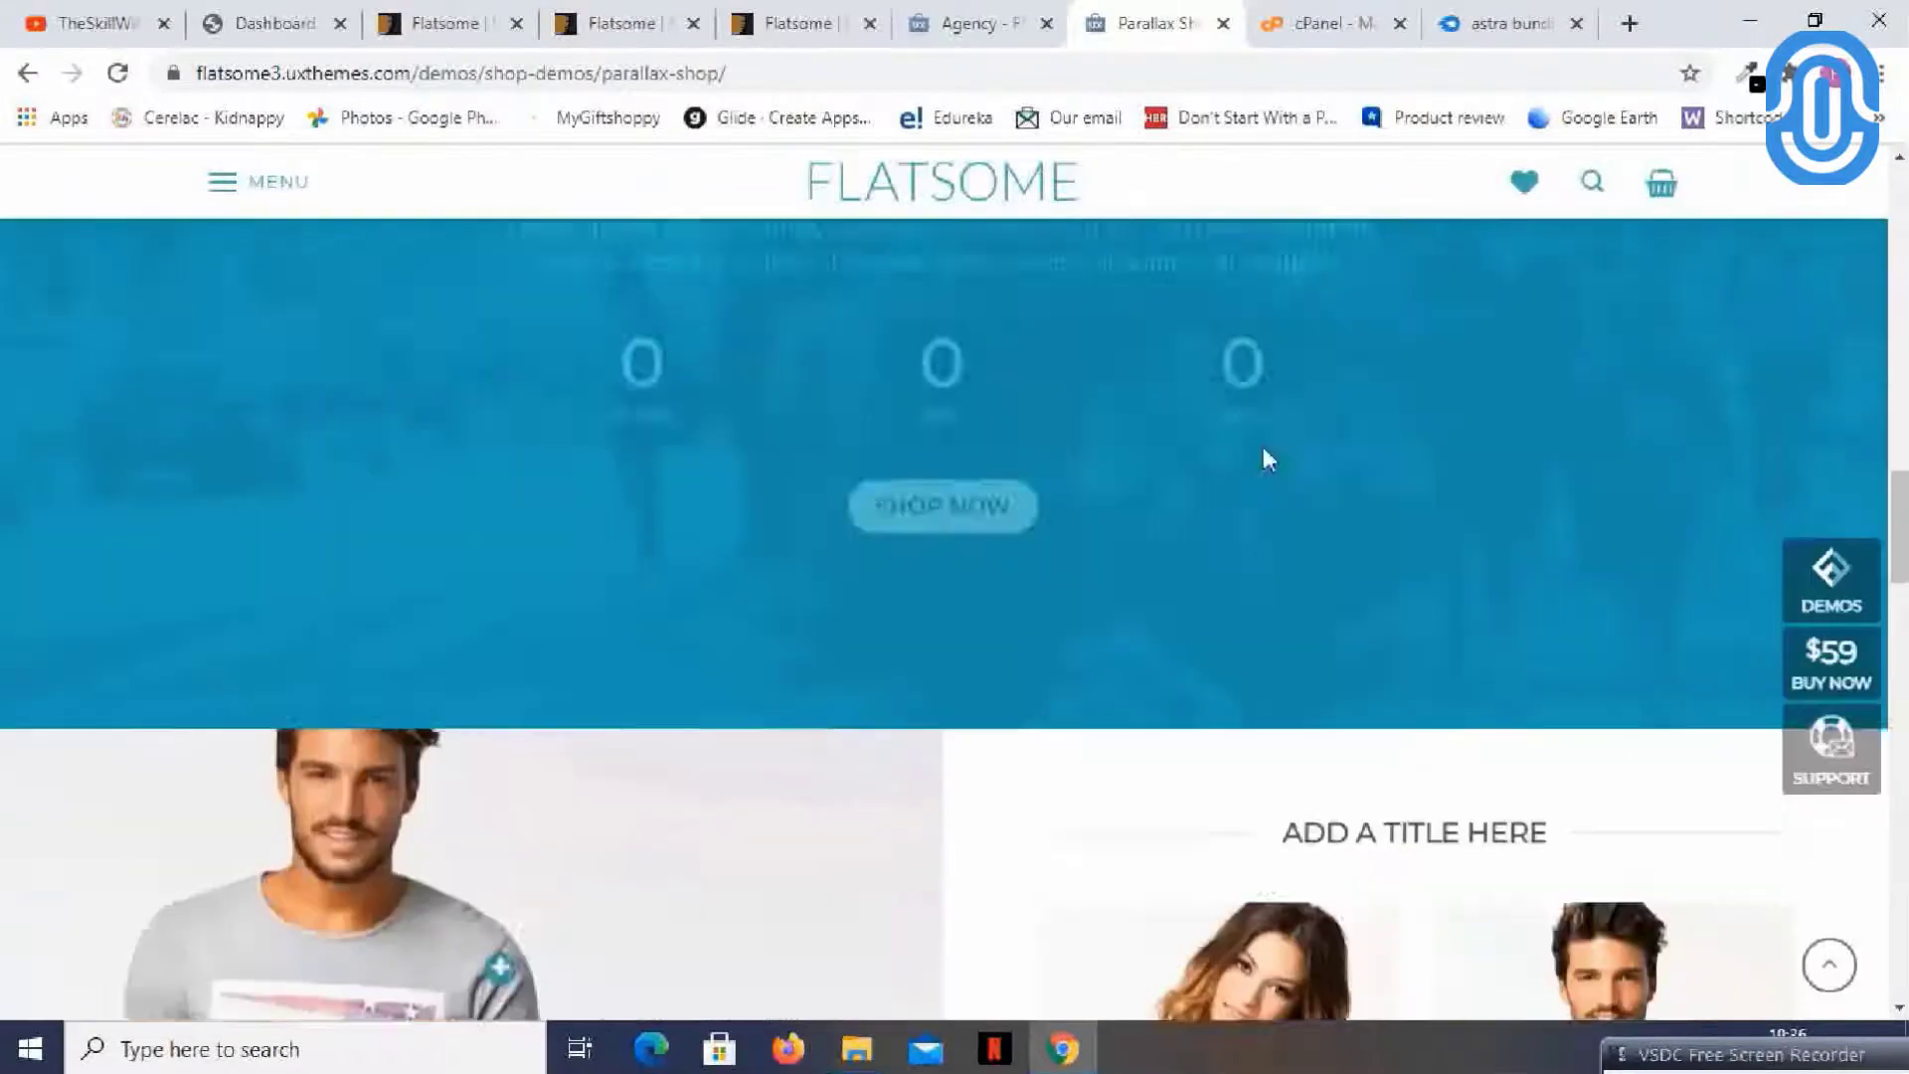
{"action": "scroll", "coordinate": [1263, 445], "scroll_direction": "up", "scroll_amount": 1}
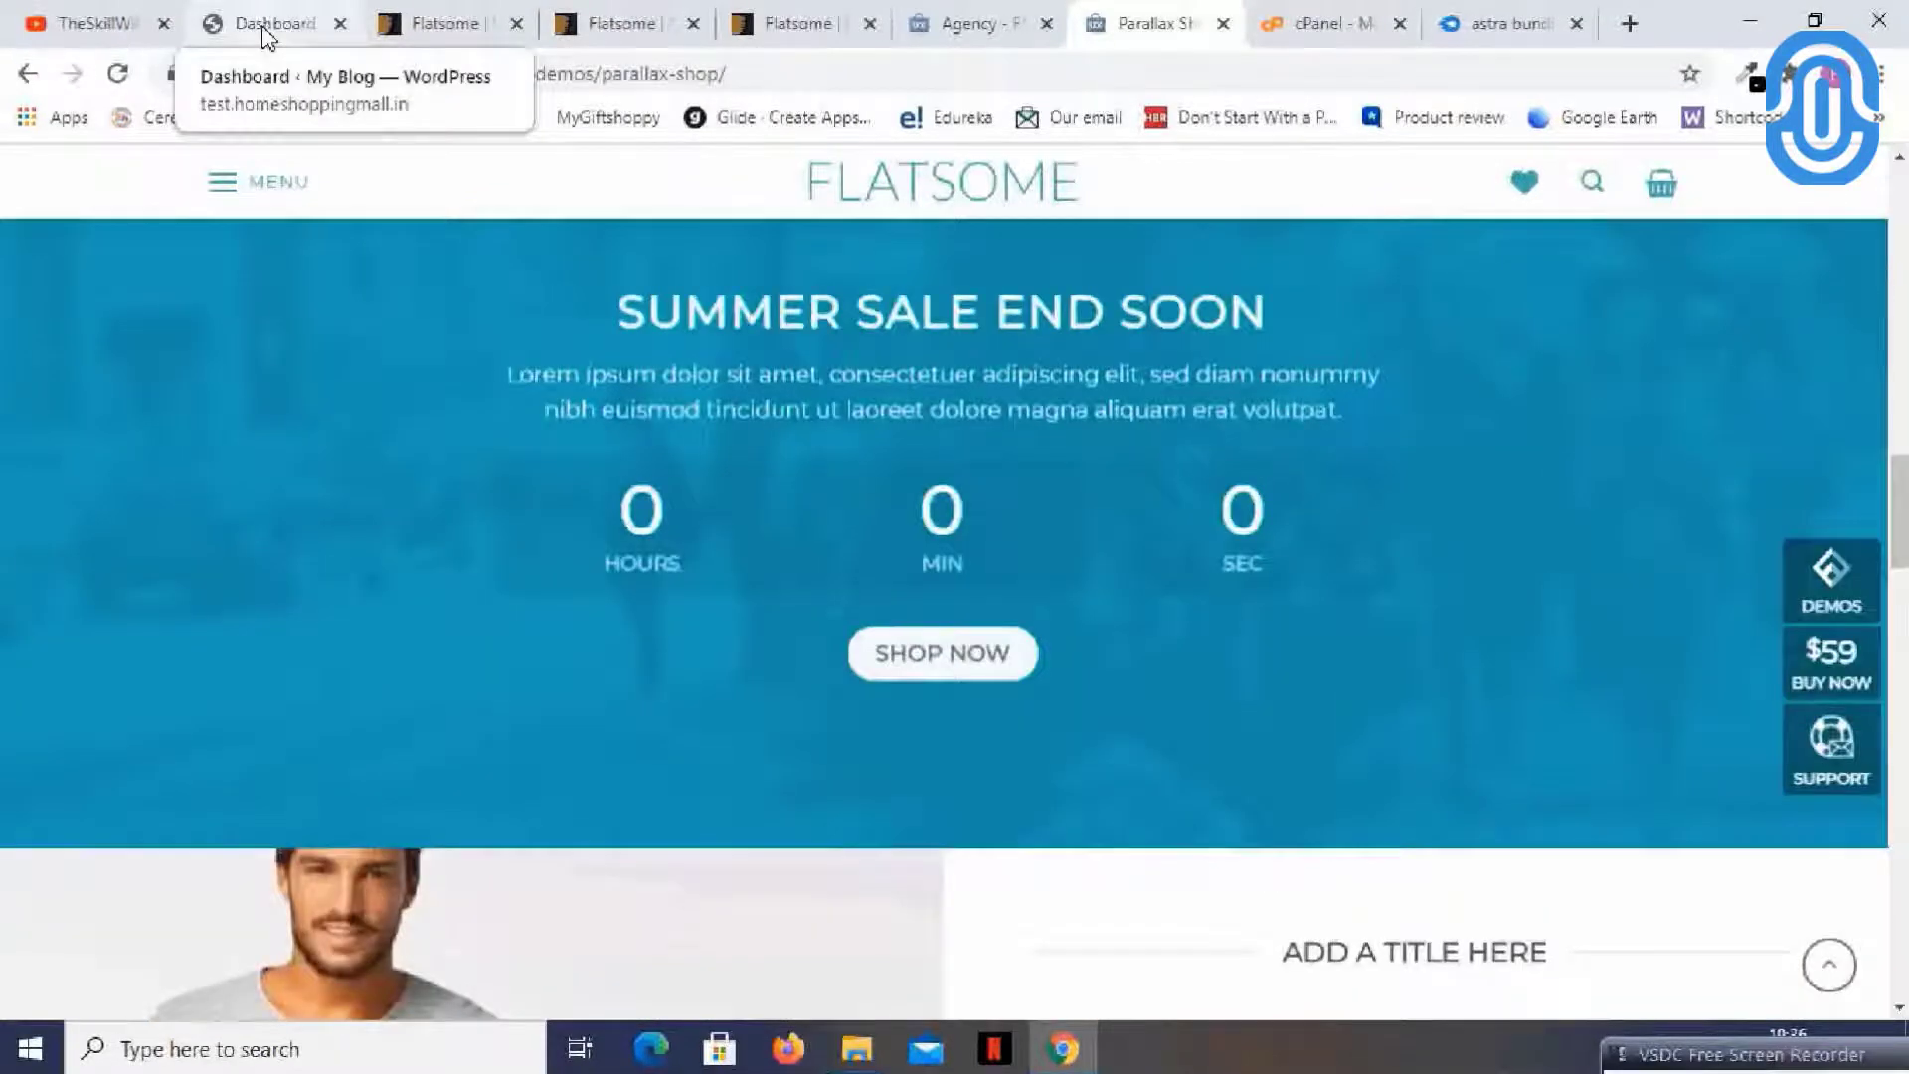
- Switch to the WordPress admin Dashboard tab
{"action": "left_click", "coordinate": [269, 36]}
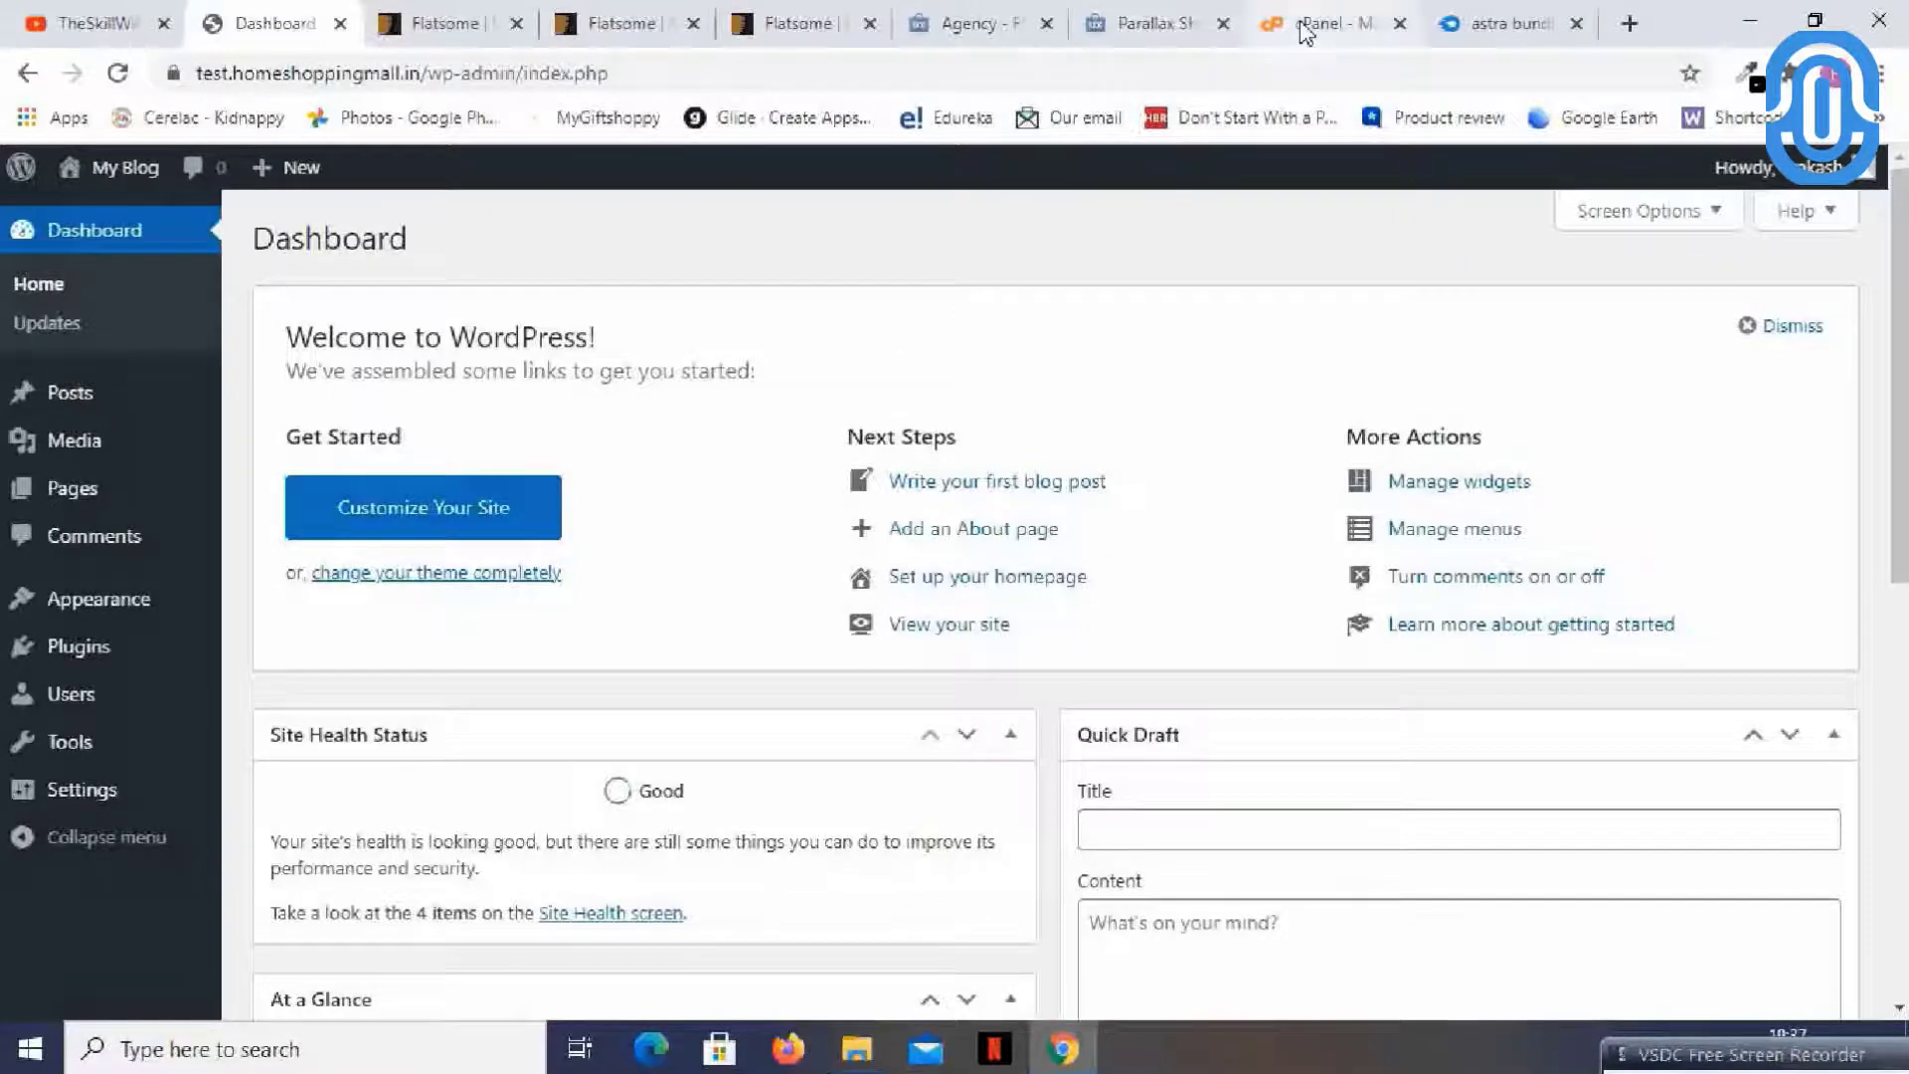
- Move the cPanel tab beside the Dashboard tab and view the Flatsome ThemeForest page
{"action": "left_click_drag", "start_coordinate": [1308, 25], "coordinate": [447, 40]}
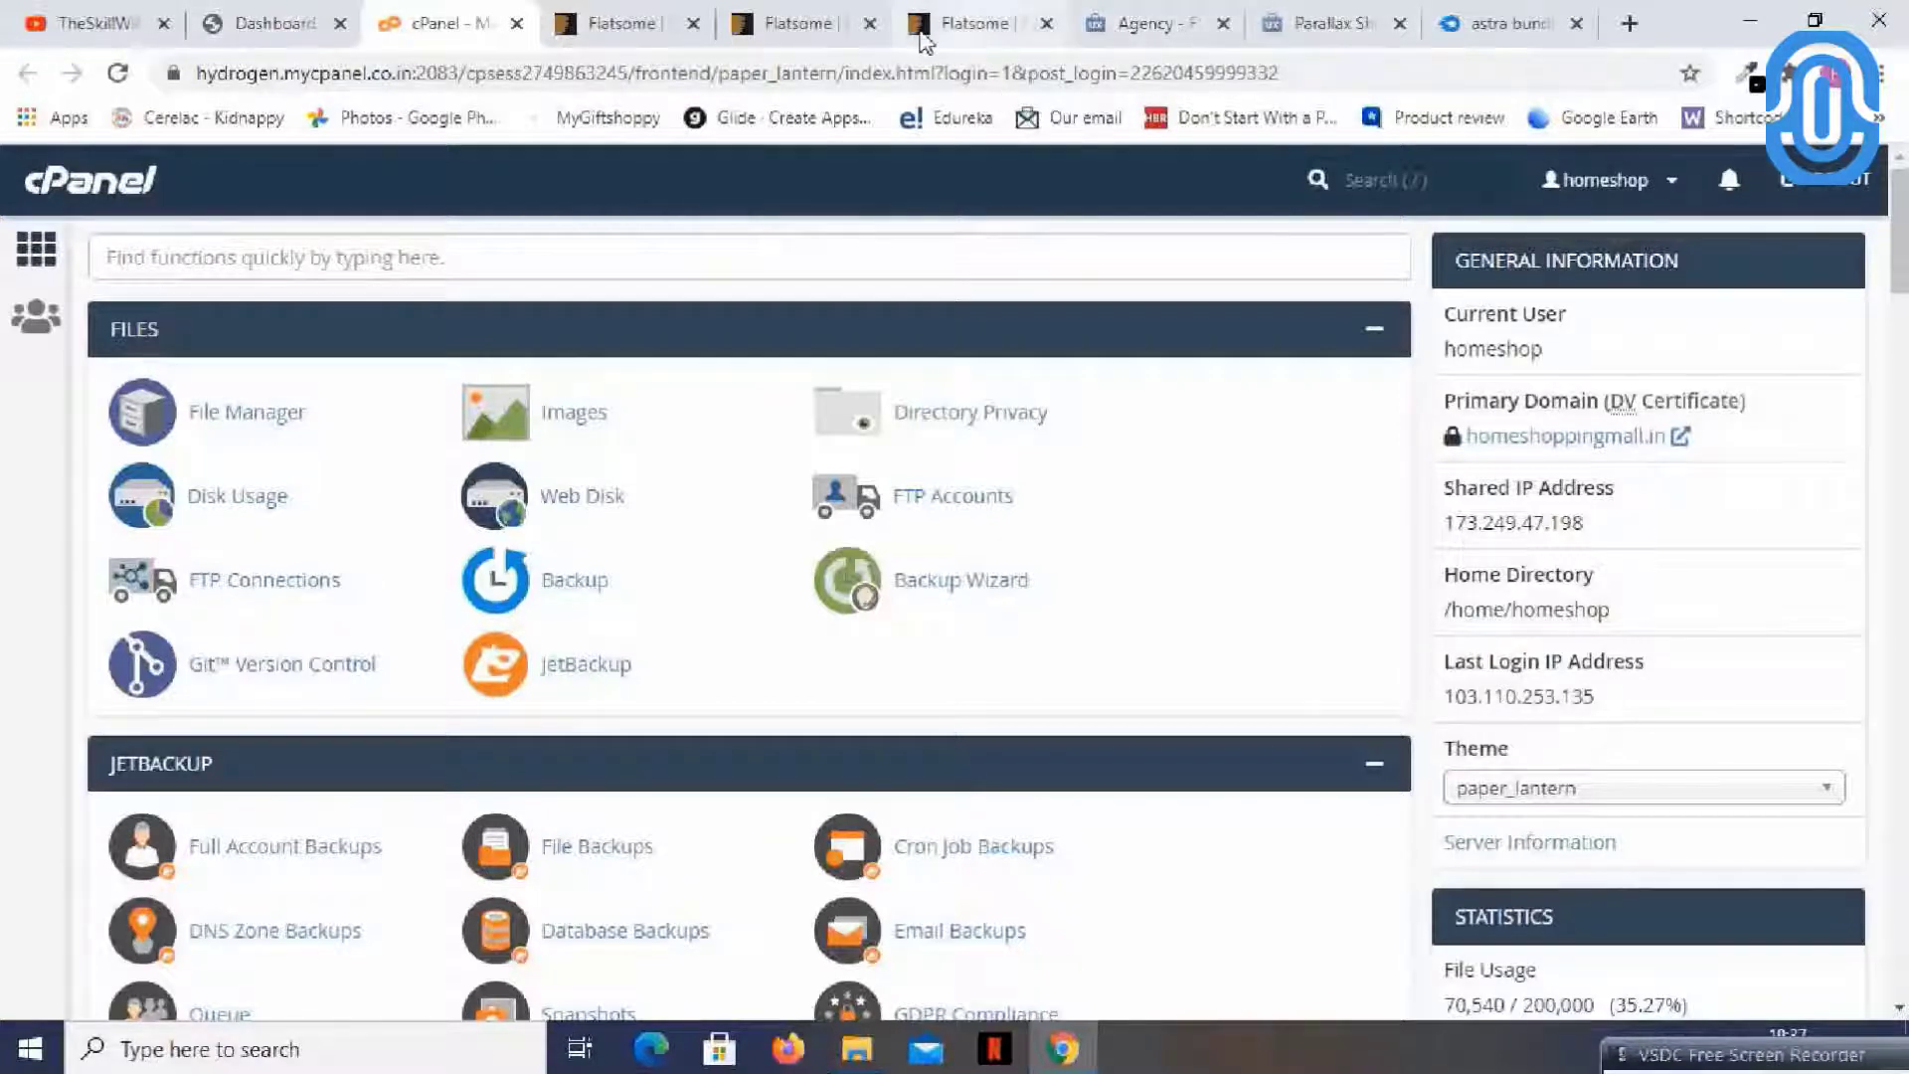
{"action": "left_click", "coordinate": [608, 22]}
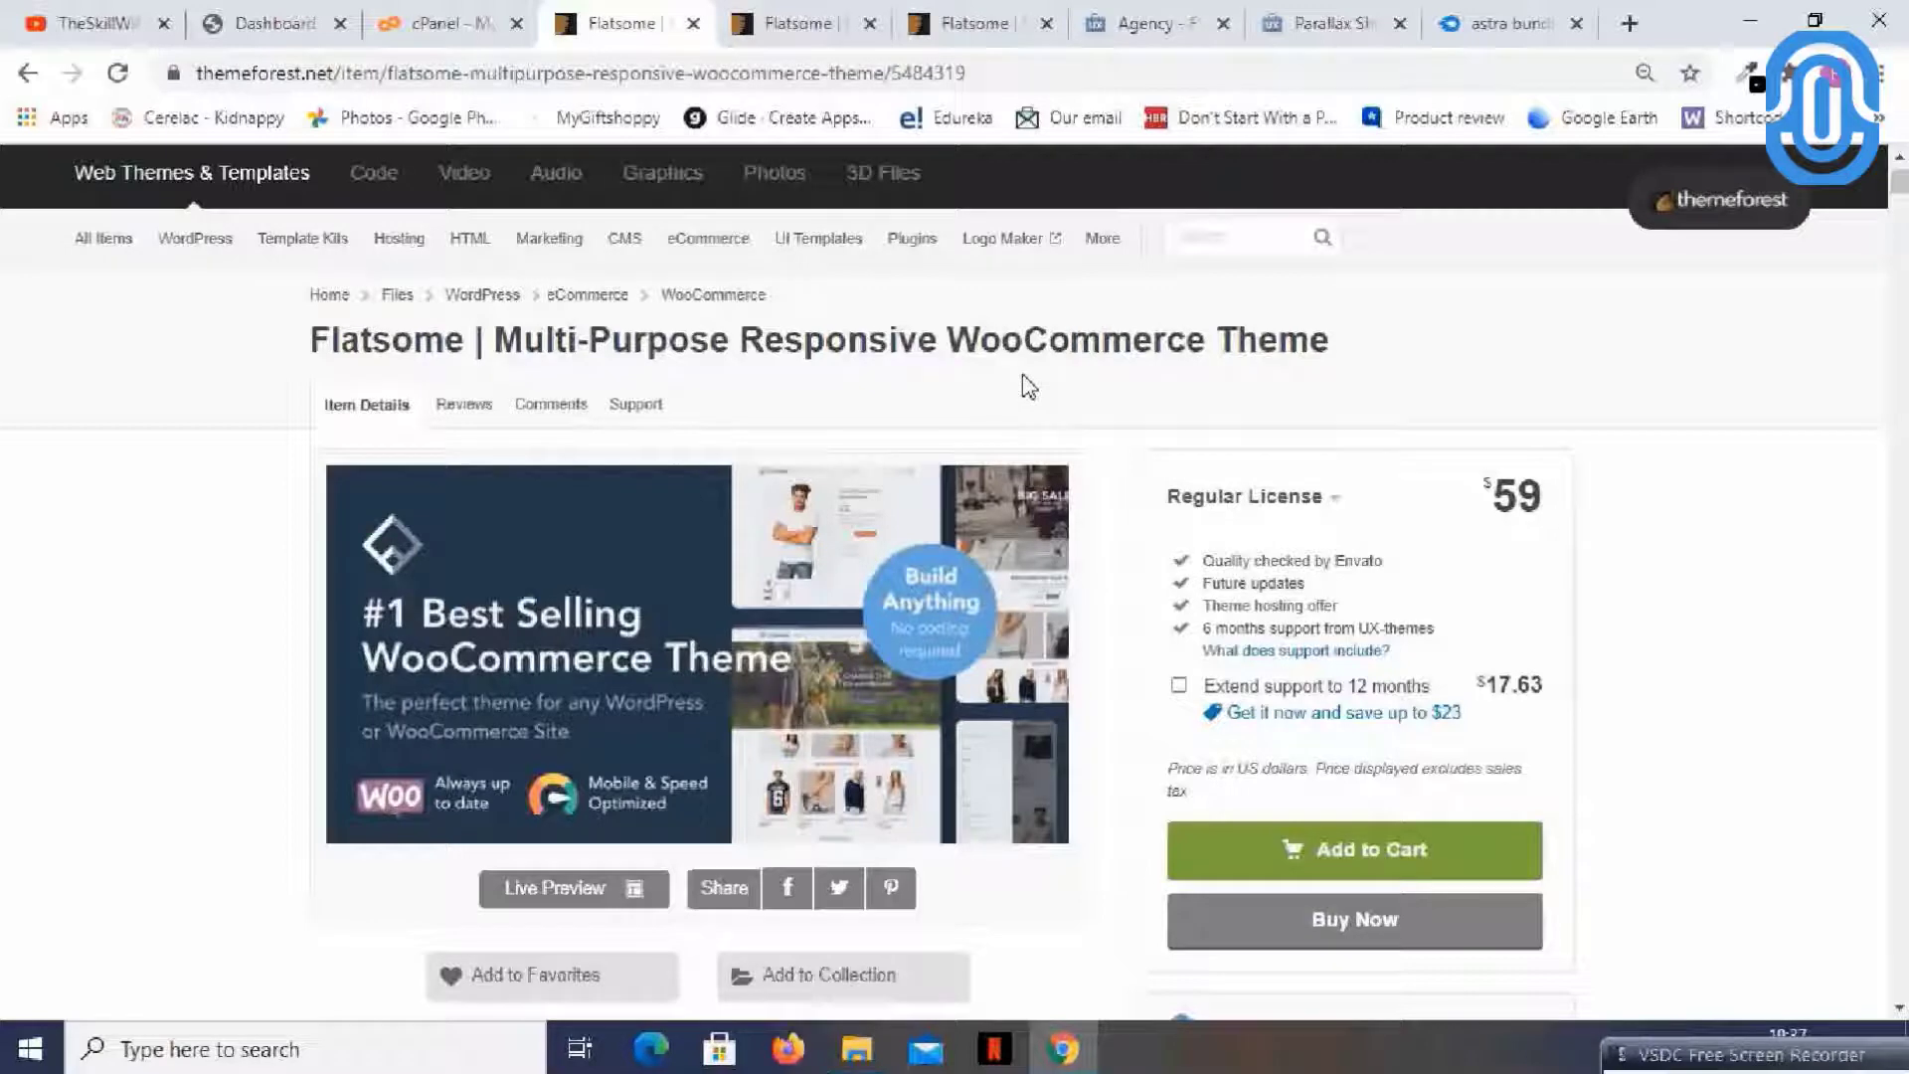
{"action": "scroll", "coordinate": [1601, 349], "scroll_direction": "down", "scroll_amount": 3}
- Open File Manager from the Files section of the cPanel home
{"action": "scroll", "coordinate": [1654, 341], "scroll_direction": "up", "scroll_amount": 5}
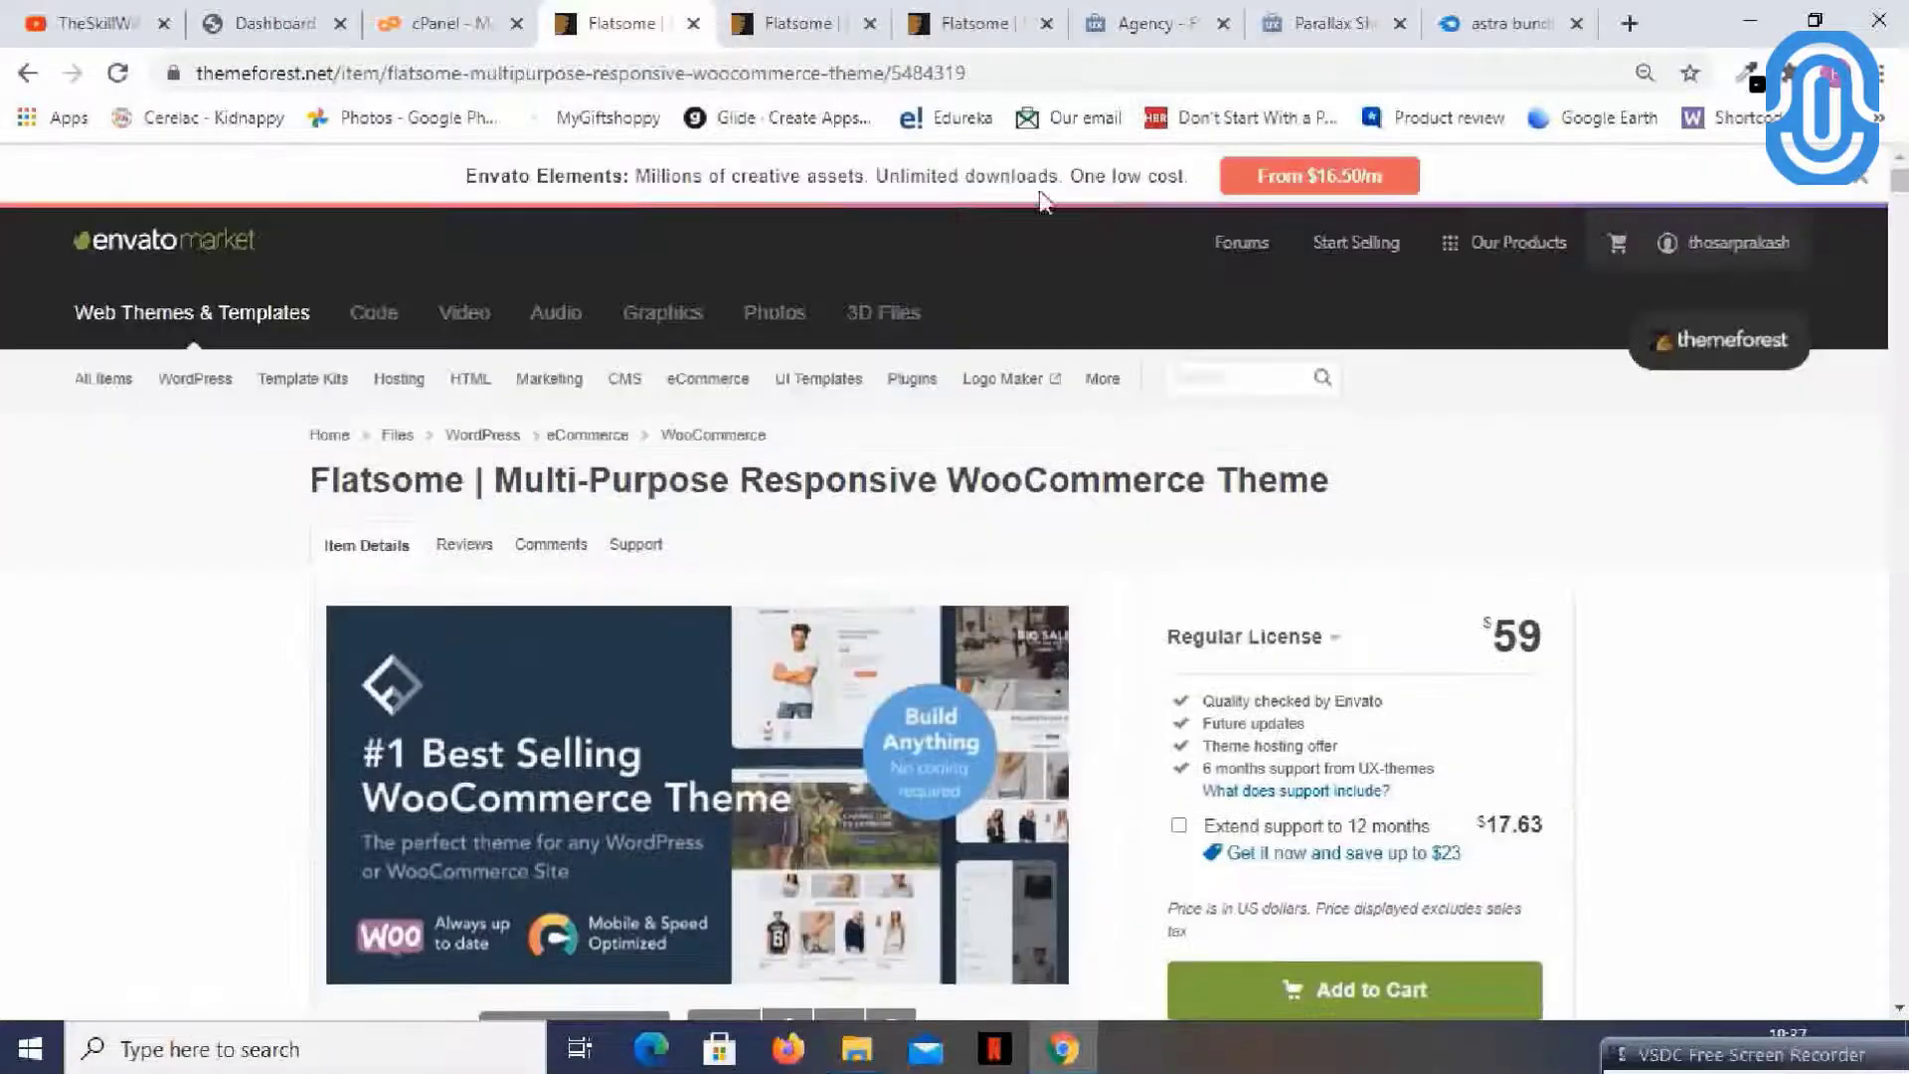
{"action": "left_click", "coordinate": [453, 25]}
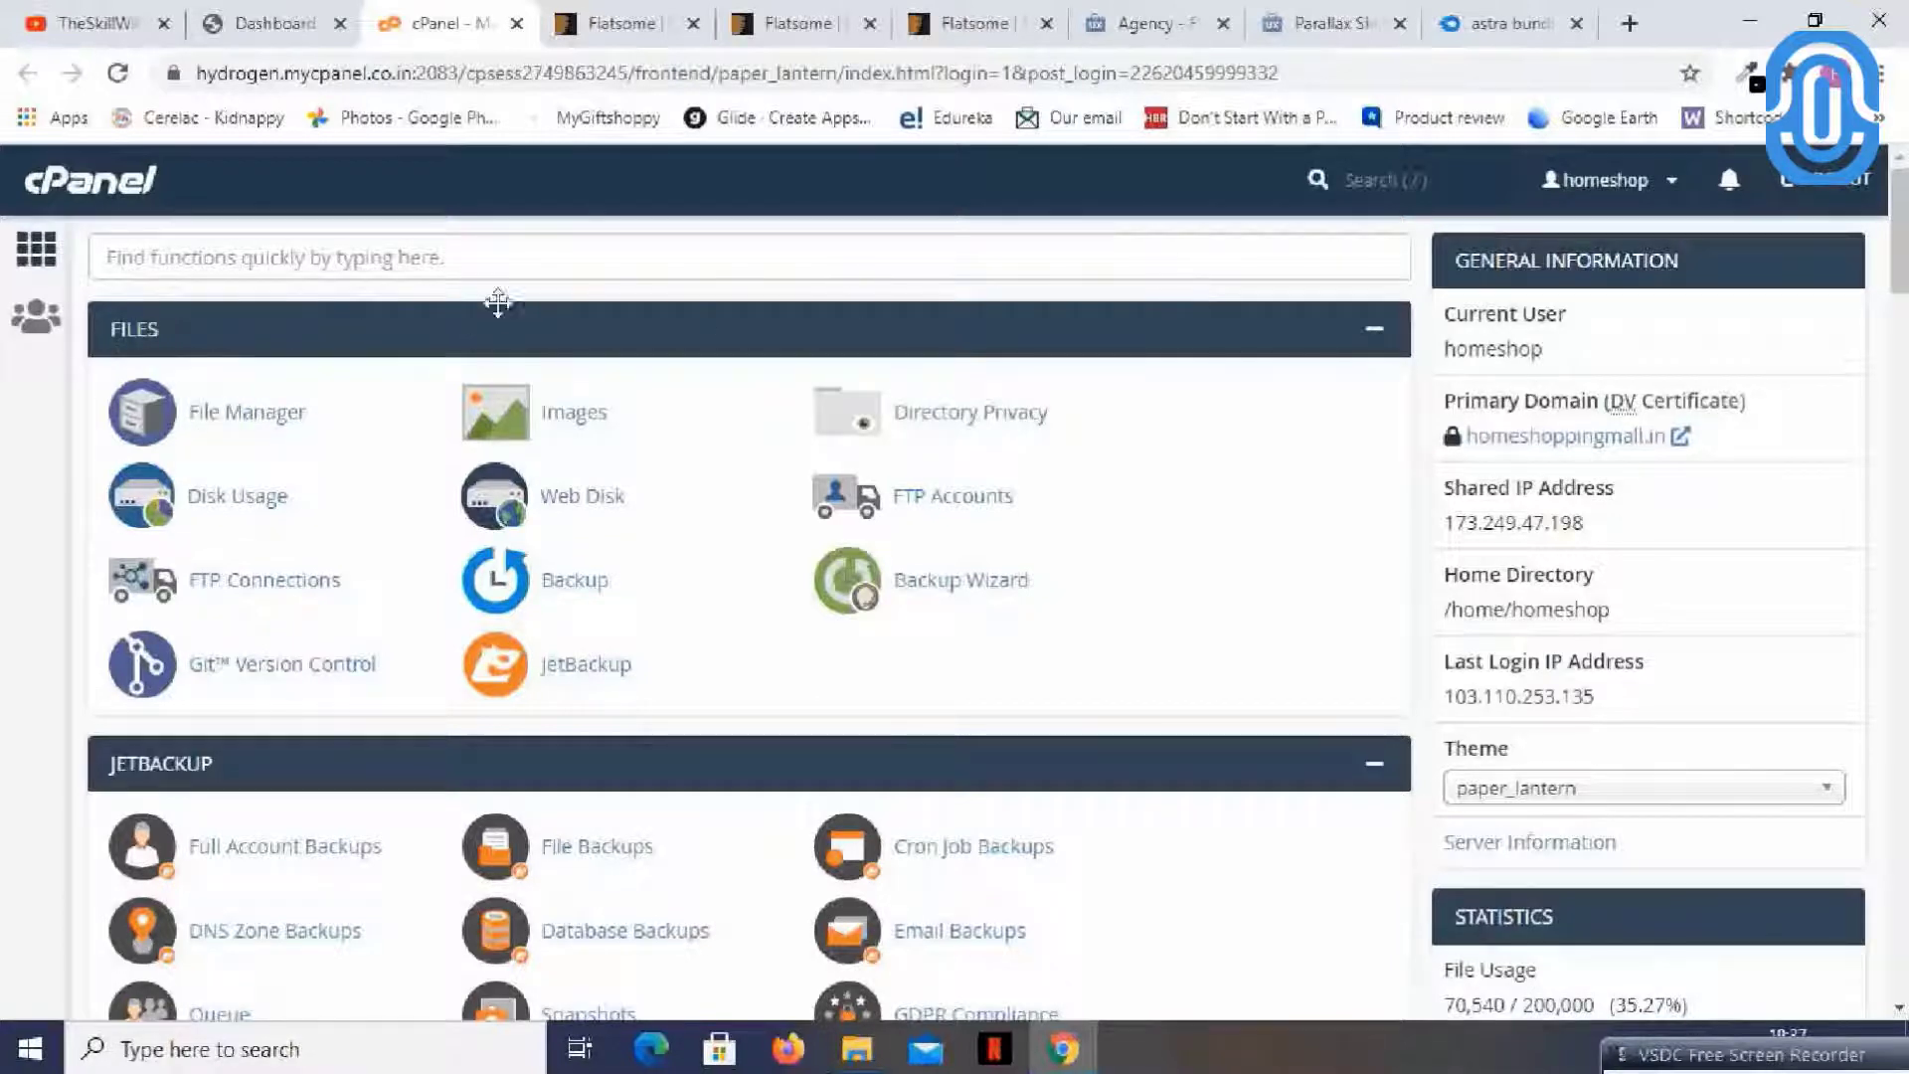
{"action": "left_click", "coordinate": [247, 416]}
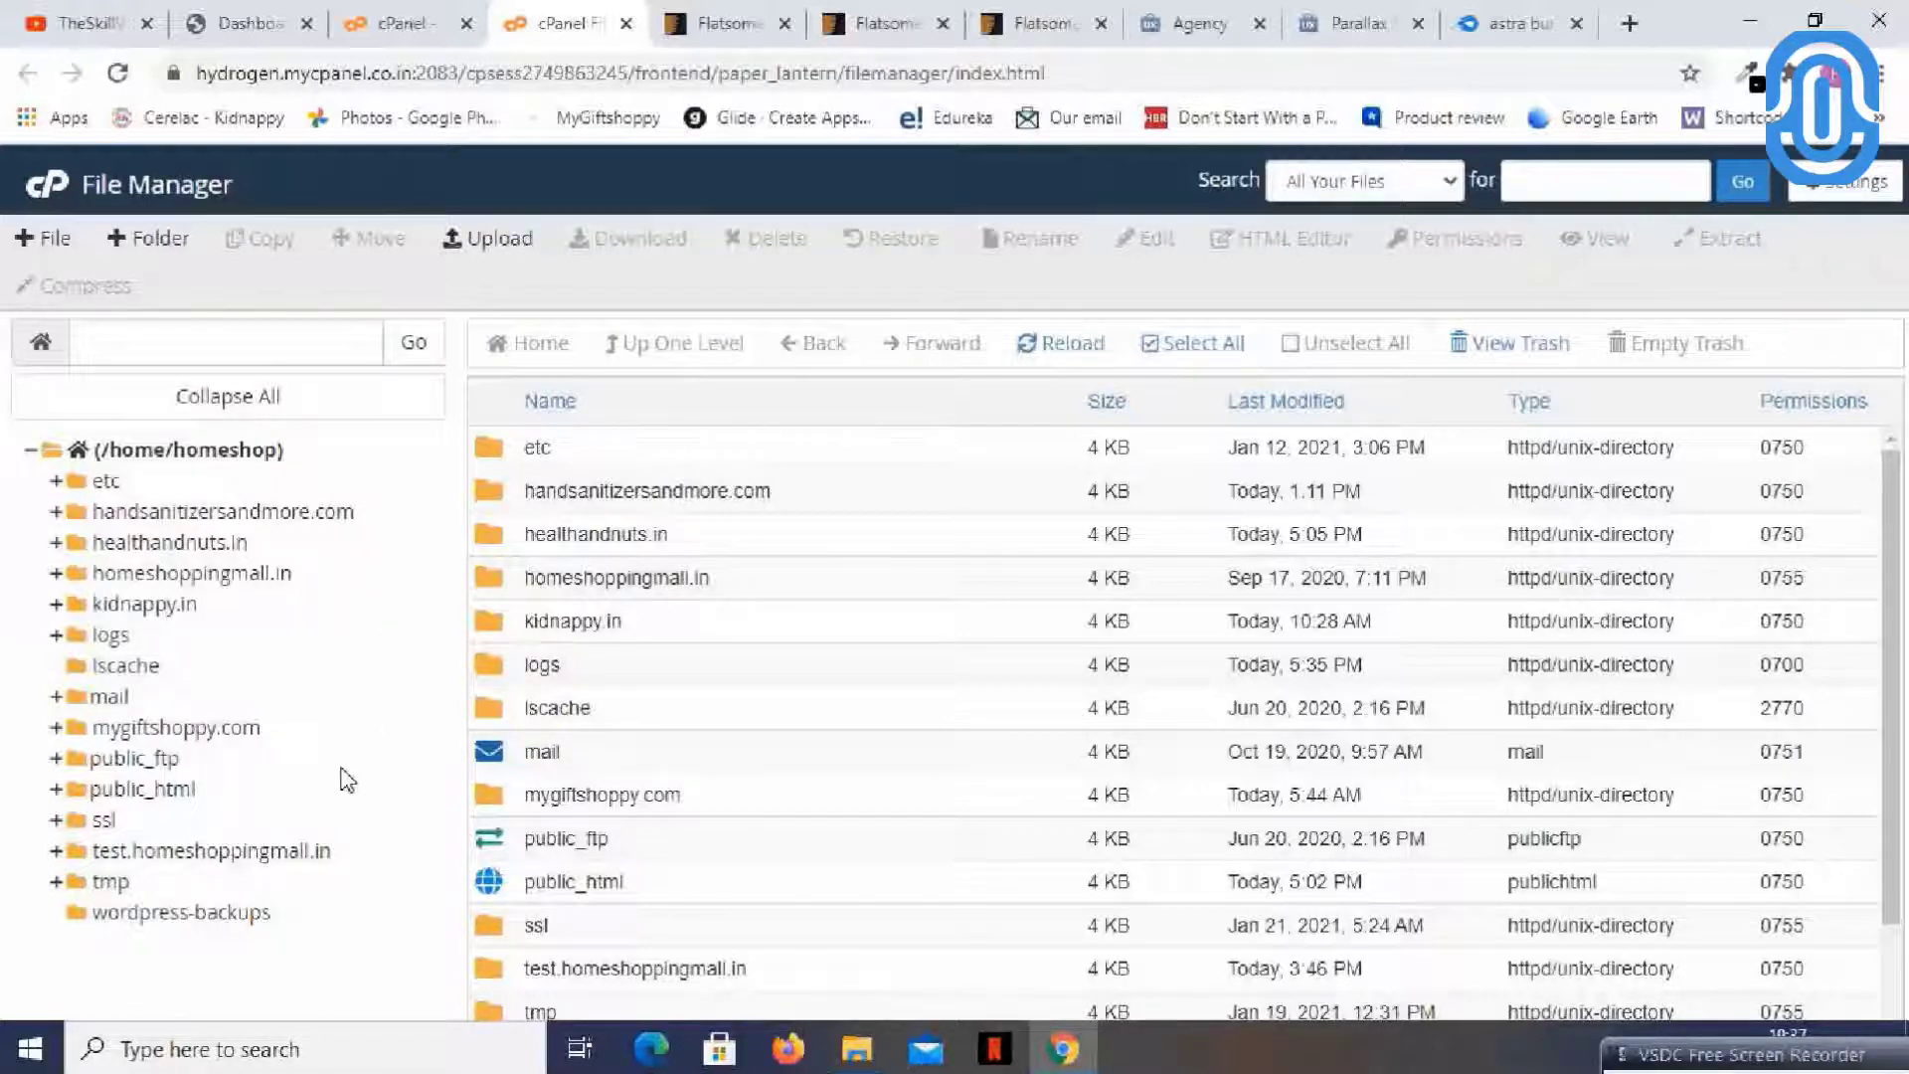
- Navigate to test.homeshoppingmall.in/wp-content/themes in File Manager
{"action": "left_click", "coordinate": [232, 853]}
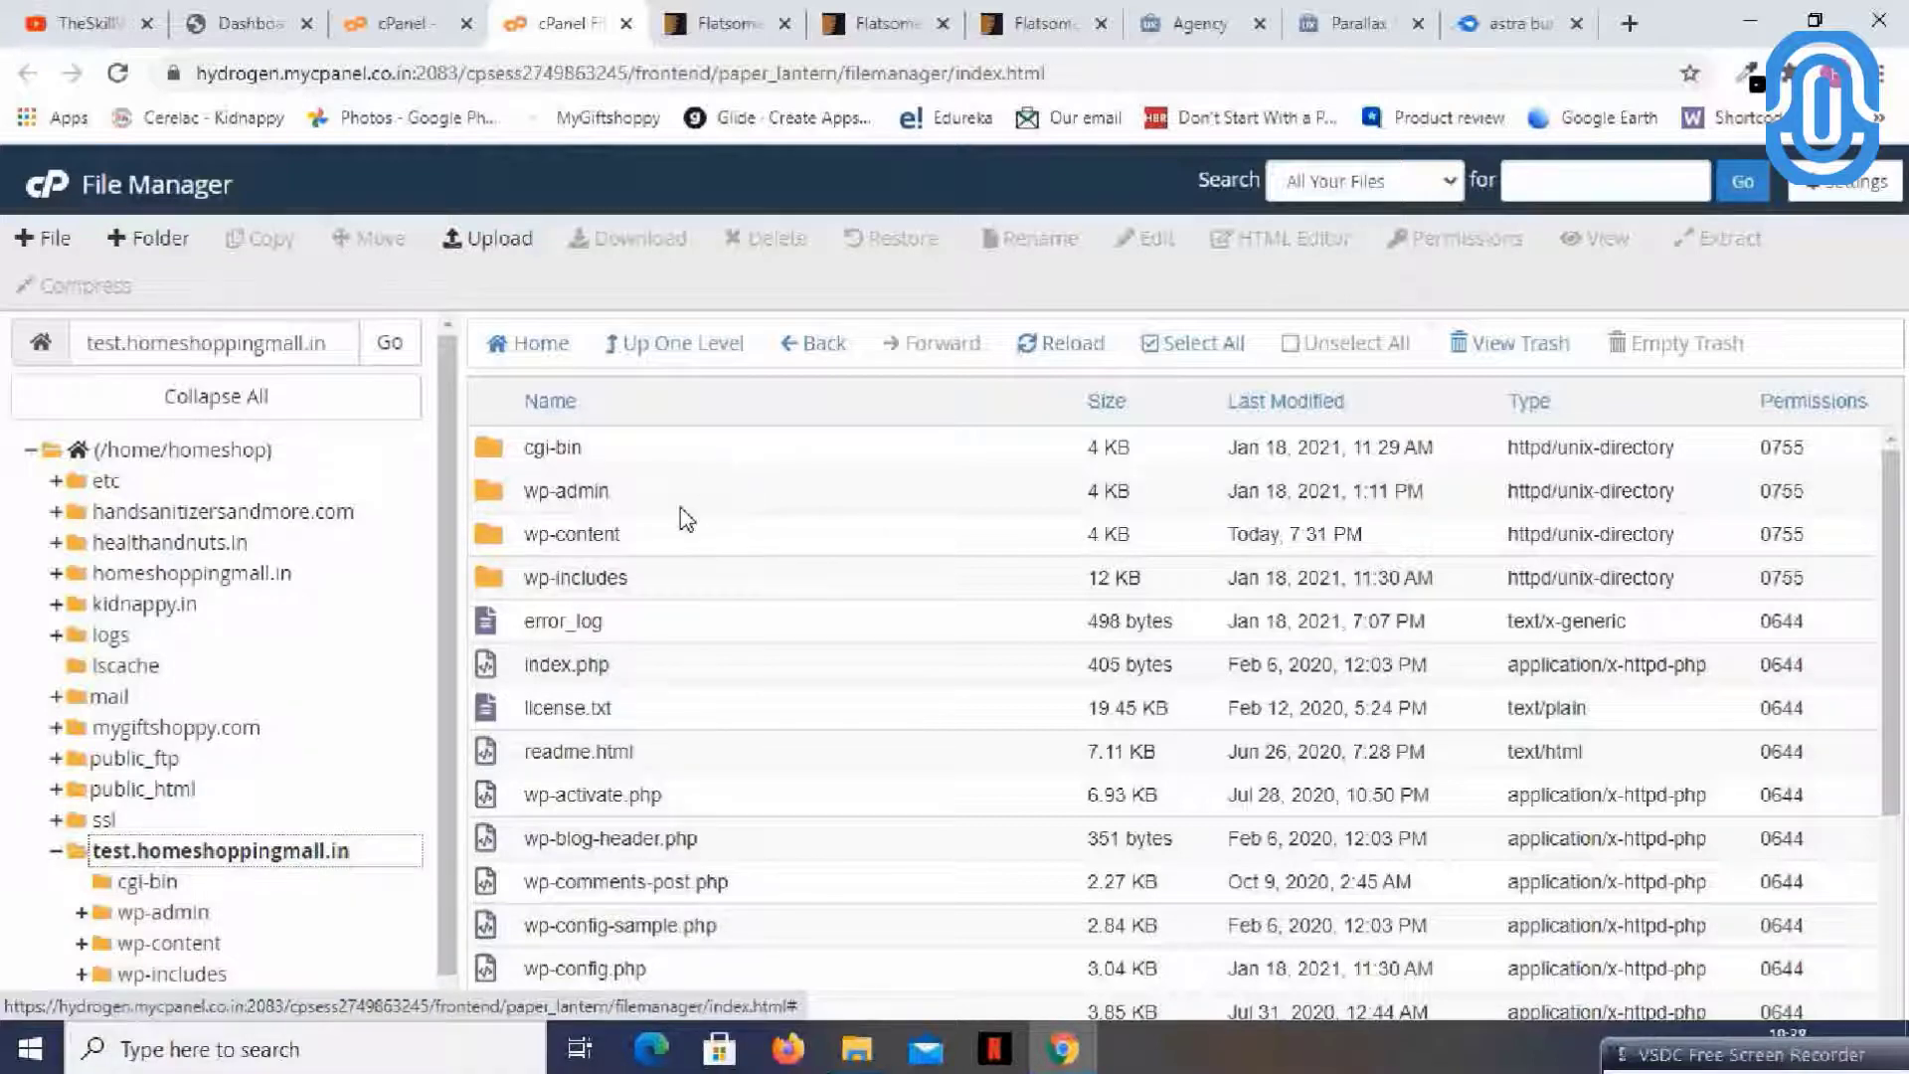
{"action": "double_click", "coordinate": [492, 542]}
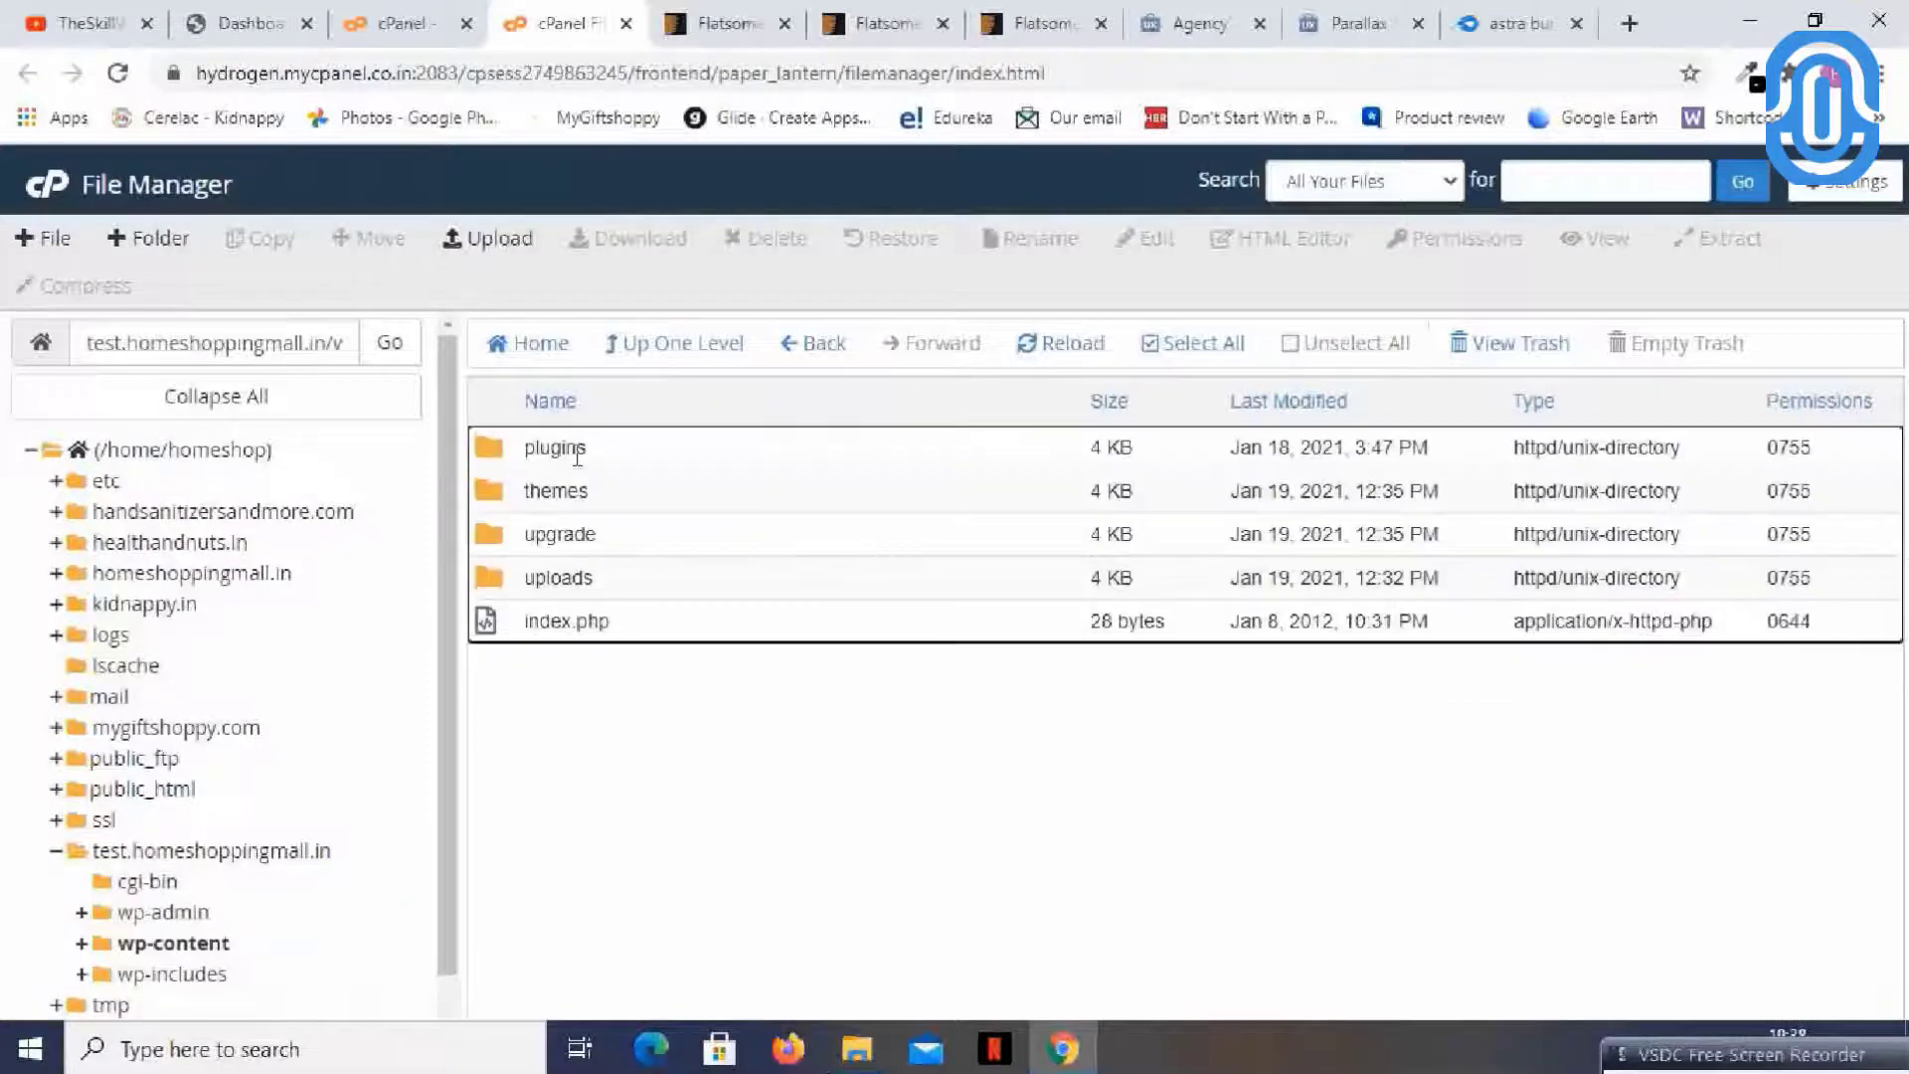
{"action": "double_click", "coordinate": [490, 498]}
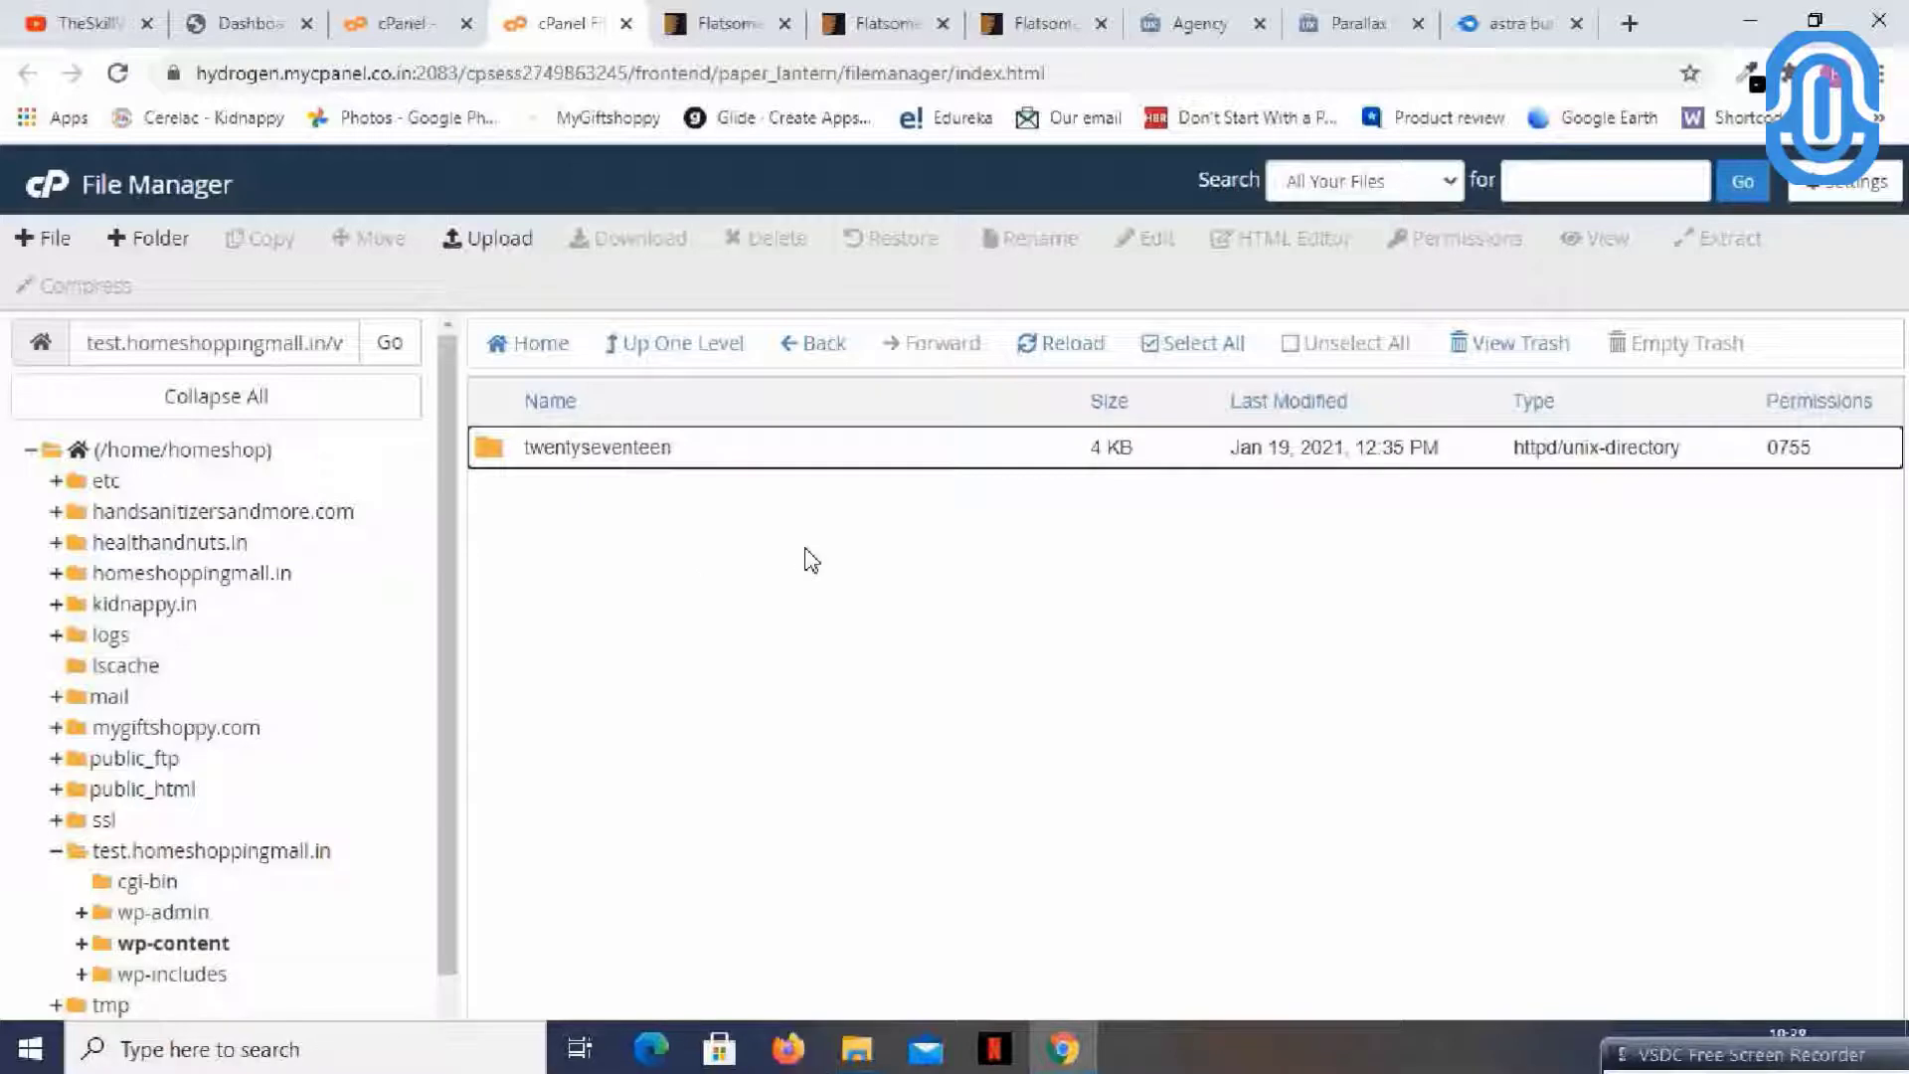
- Upload flatsome.zip from Desktop > Important > Flatsome with licence into the themes folder
{"action": "left_click", "coordinate": [495, 239]}
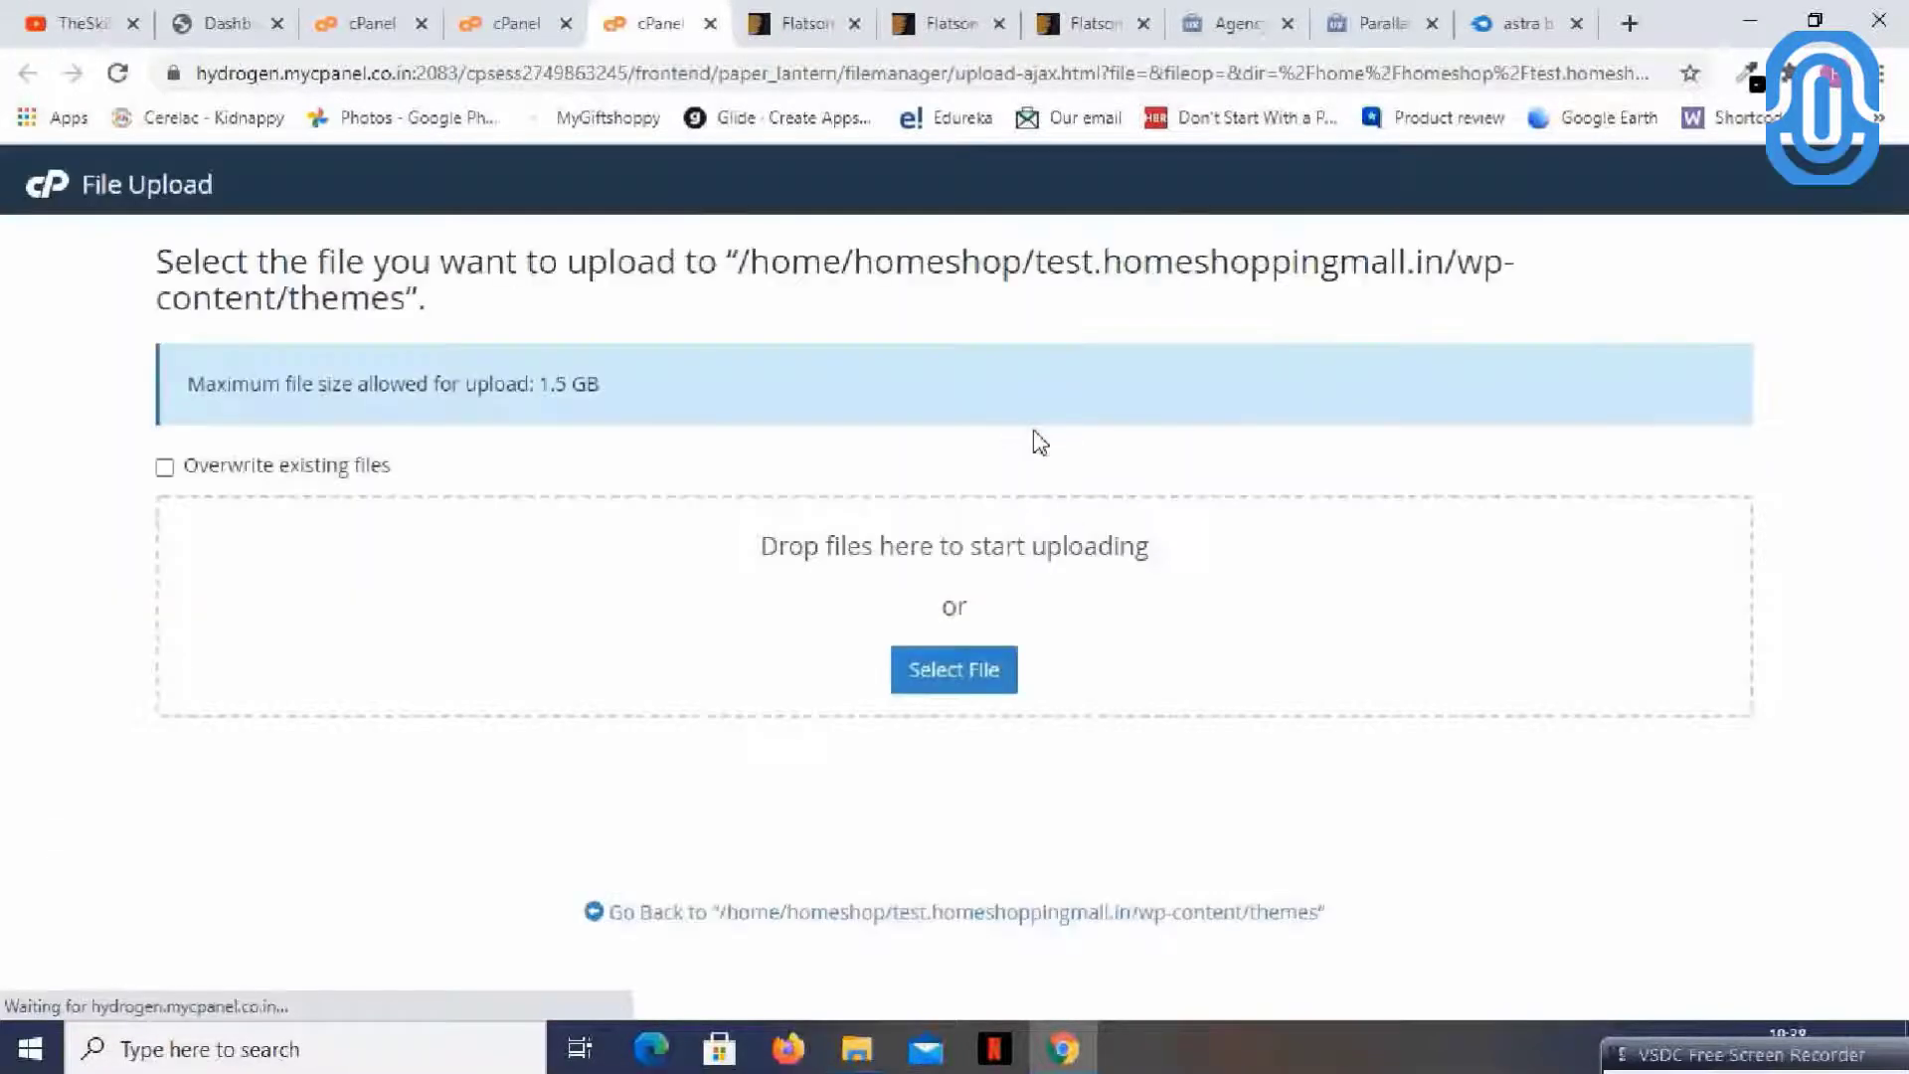
{"action": "left_click", "coordinate": [967, 684]}
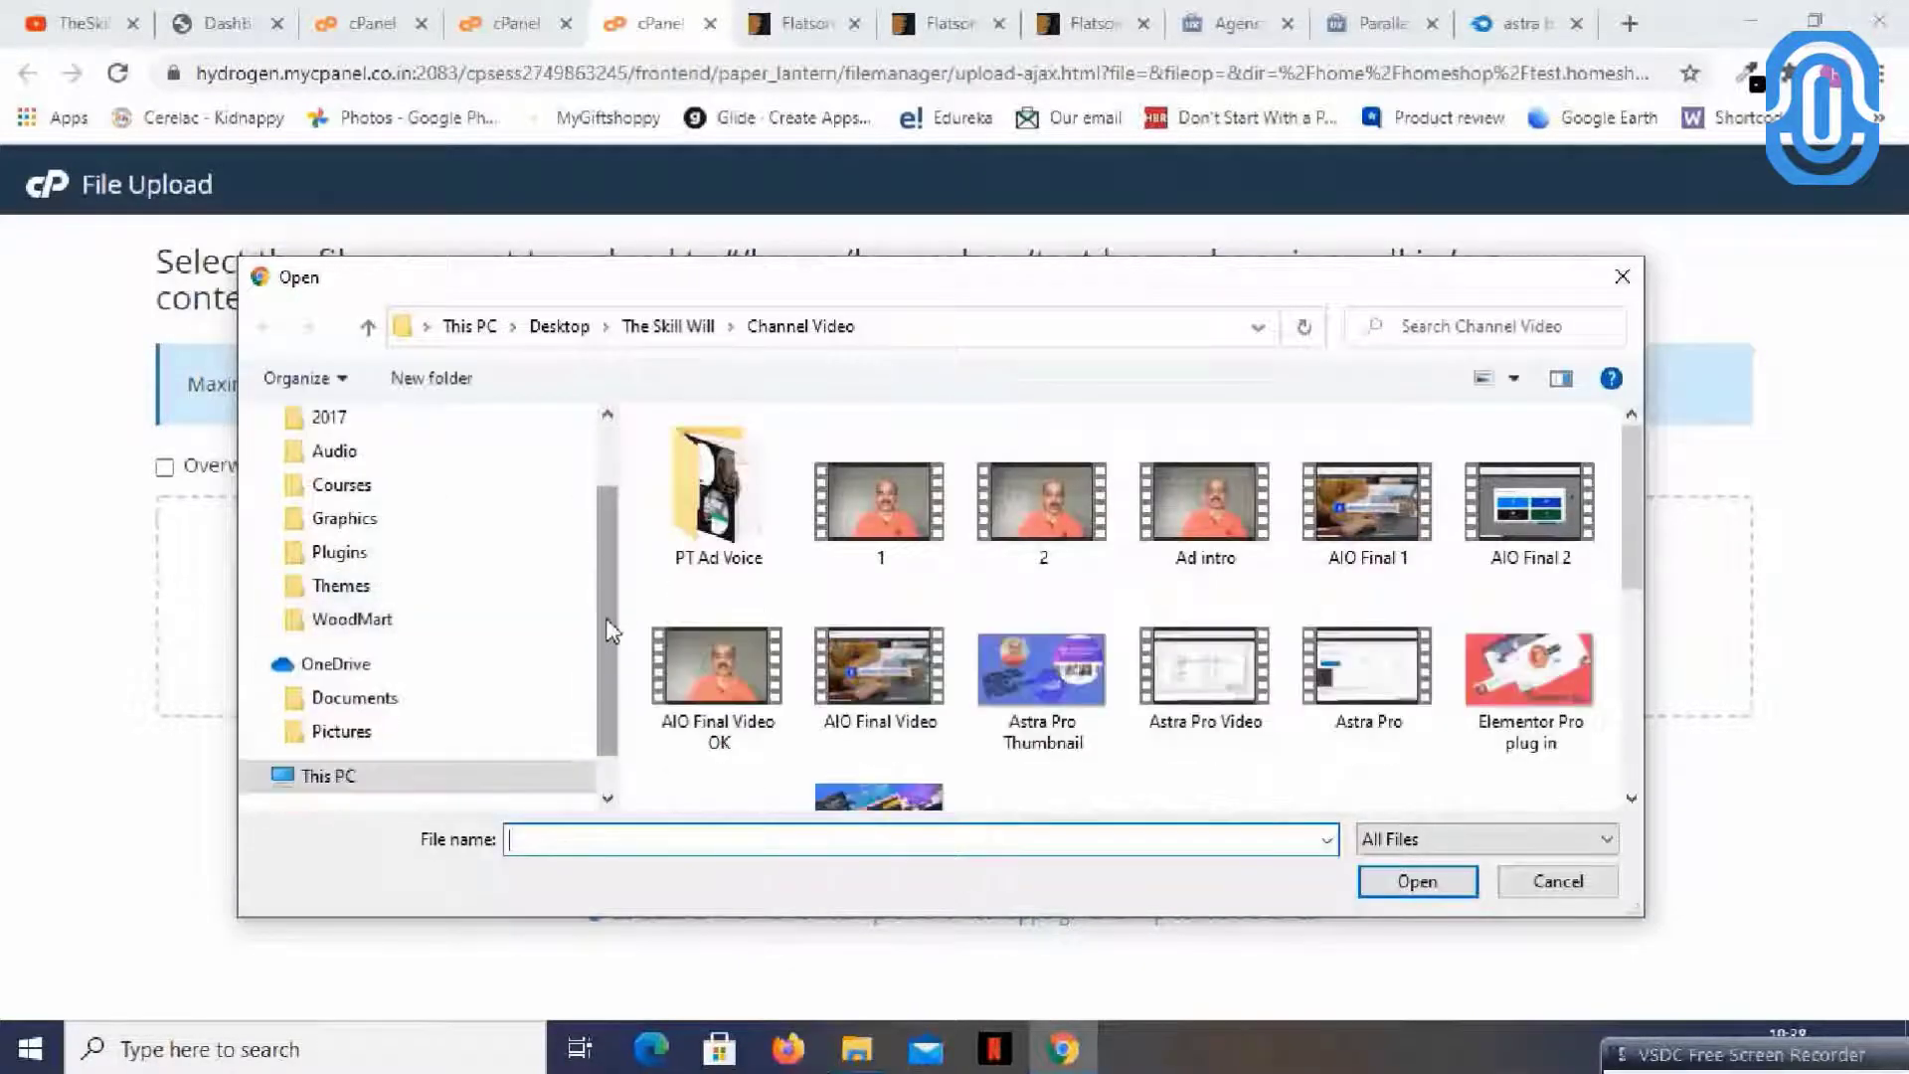
{"action": "mouse_move", "coordinate": [610, 631]}
{"action": "left_mouse_down"}
{"action": "mouse_move", "coordinate": [616, 530]}
{"action": "mouse_move", "coordinate": [631, 660]}
{"action": "mouse_move", "coordinate": [588, 660]}
{"action": "left_mouse_up"}
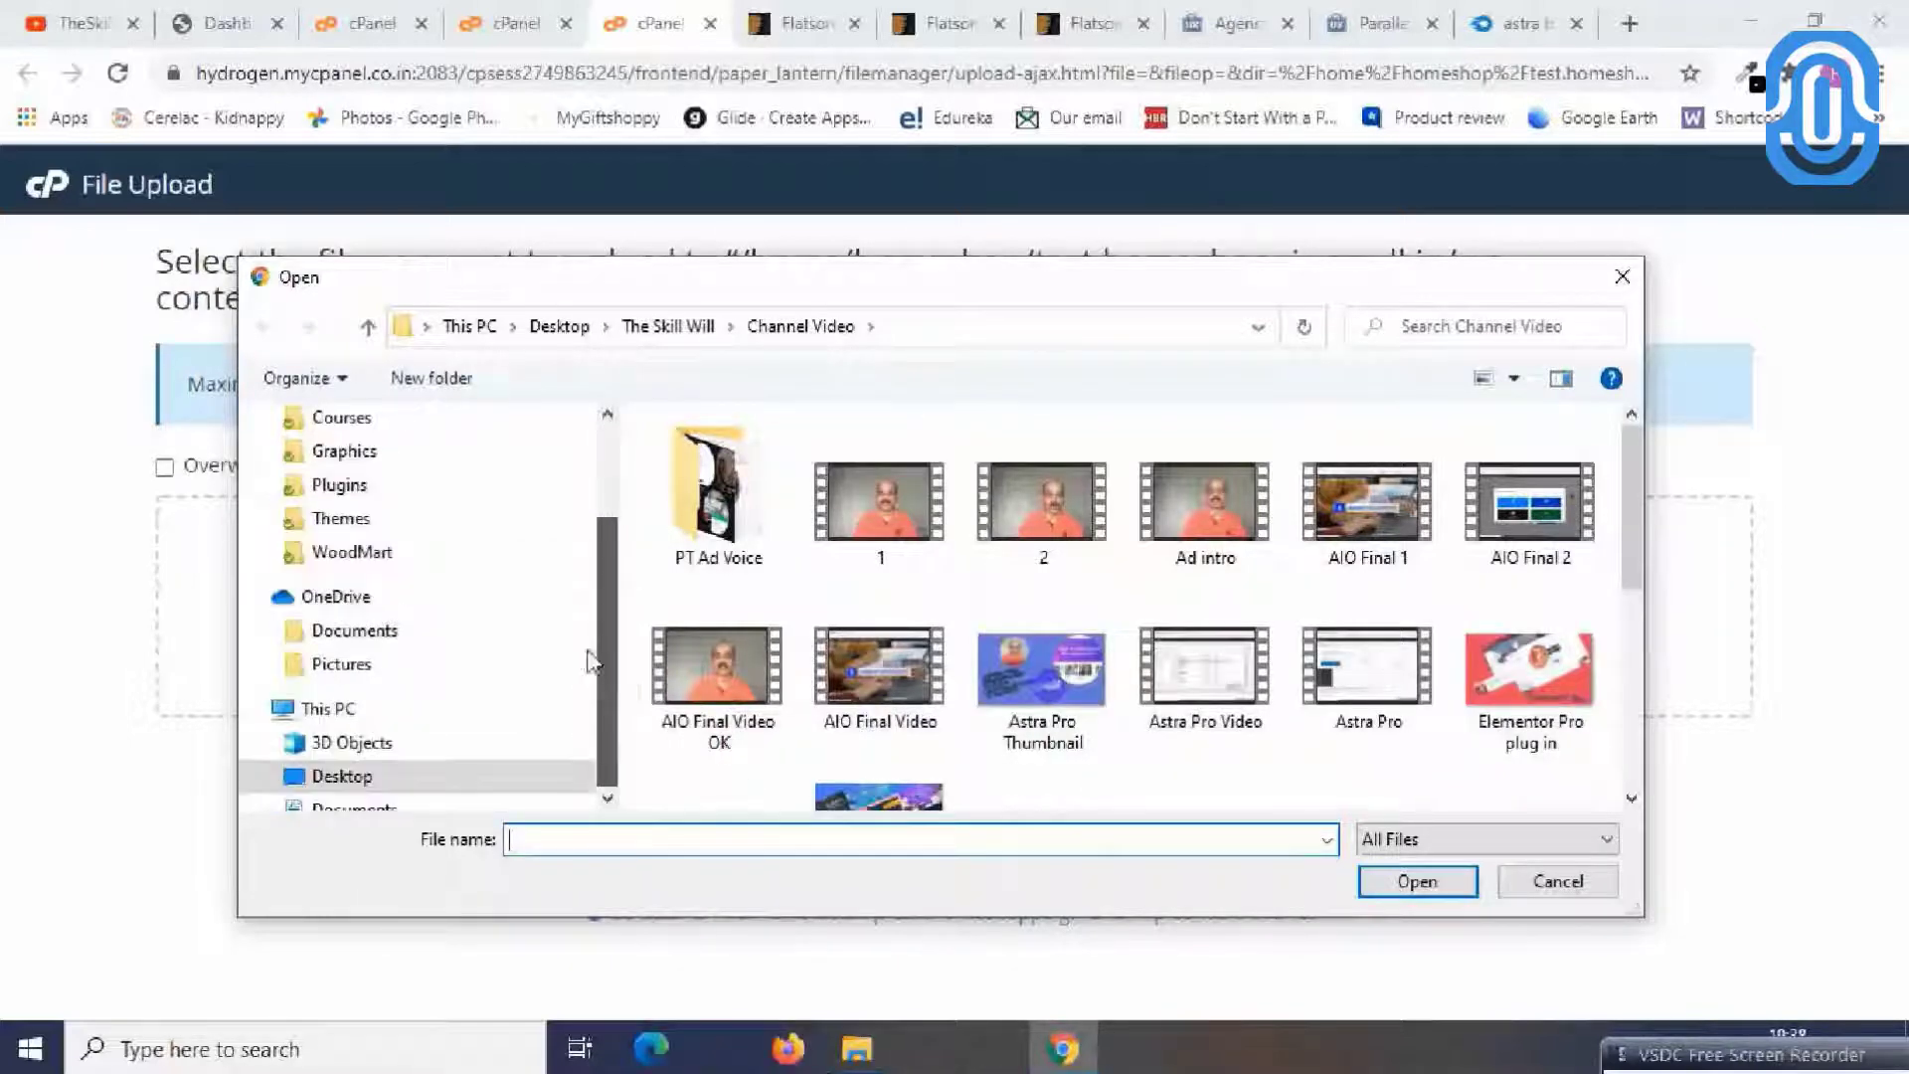
{"action": "left_click", "coordinate": [337, 778]}
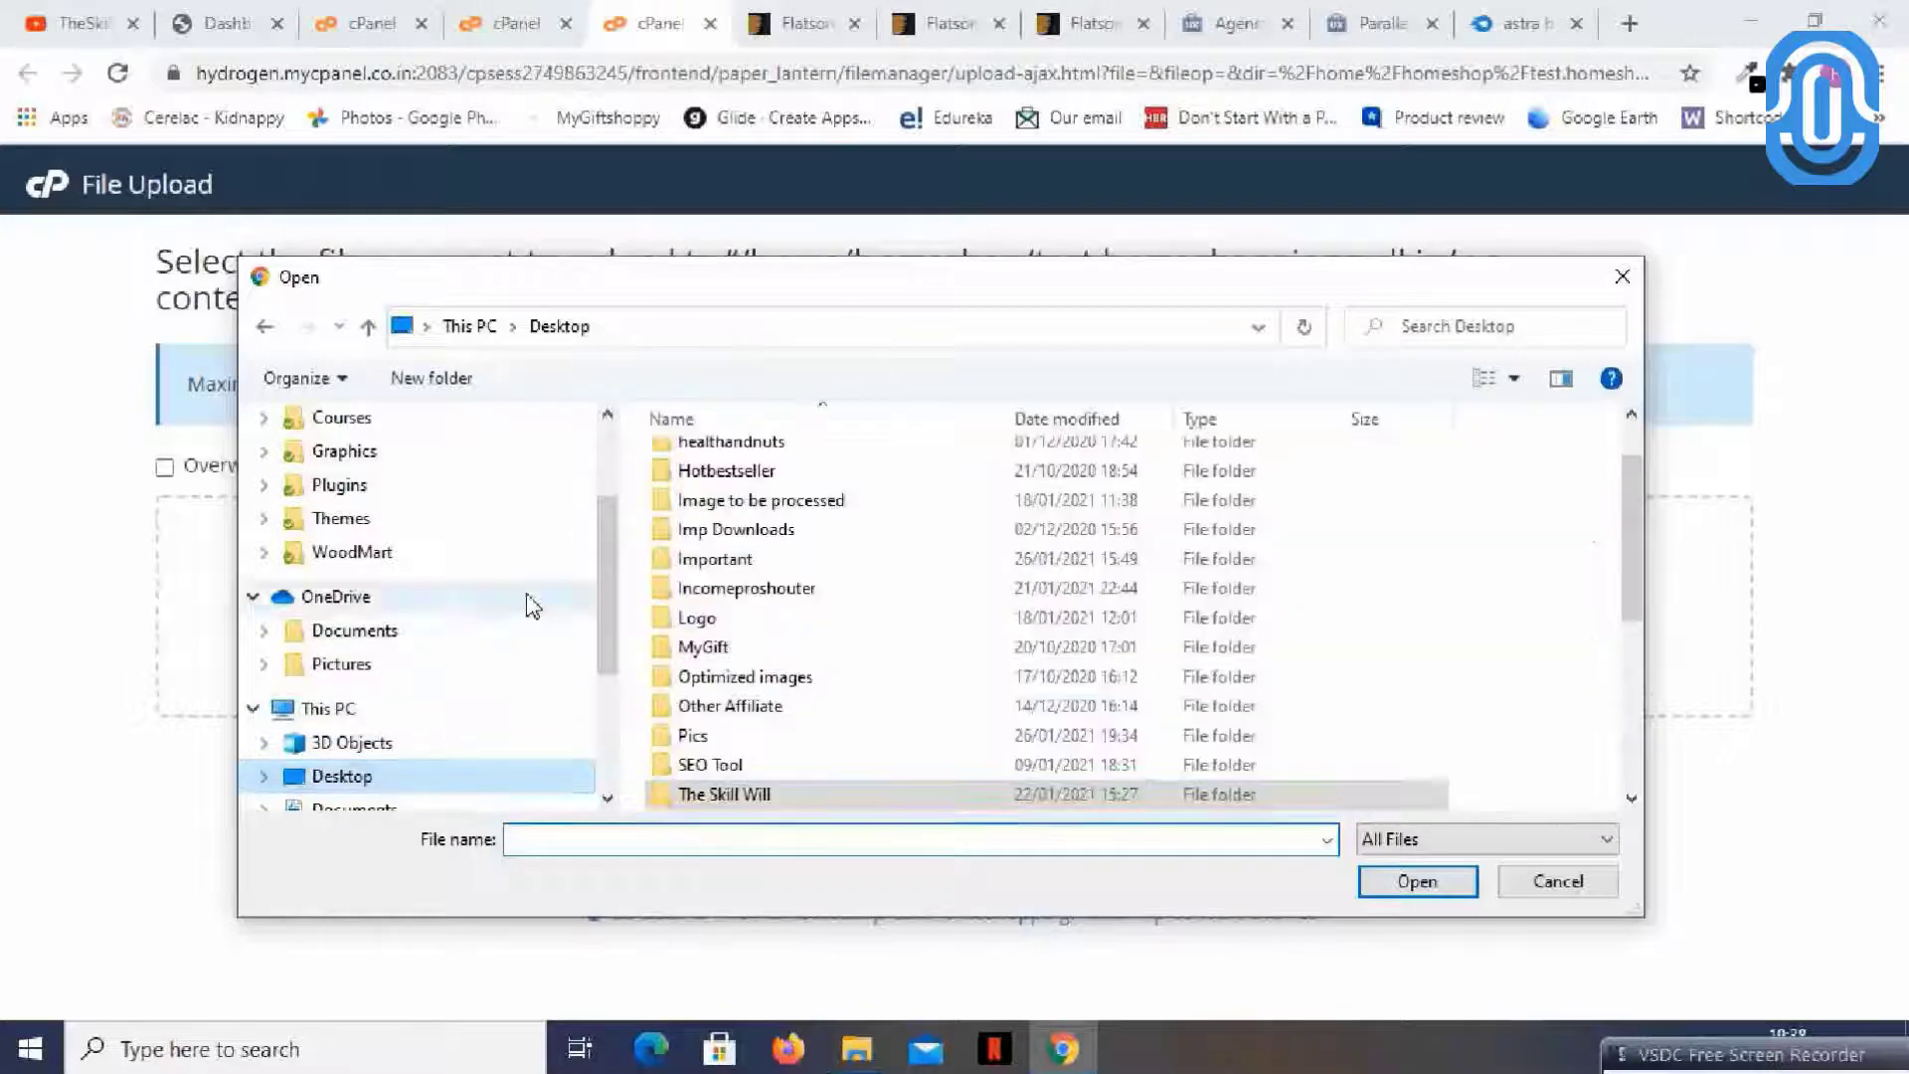
{"action": "left_click", "coordinate": [719, 561]}
{"action": "double_click", "coordinate": [719, 561]}
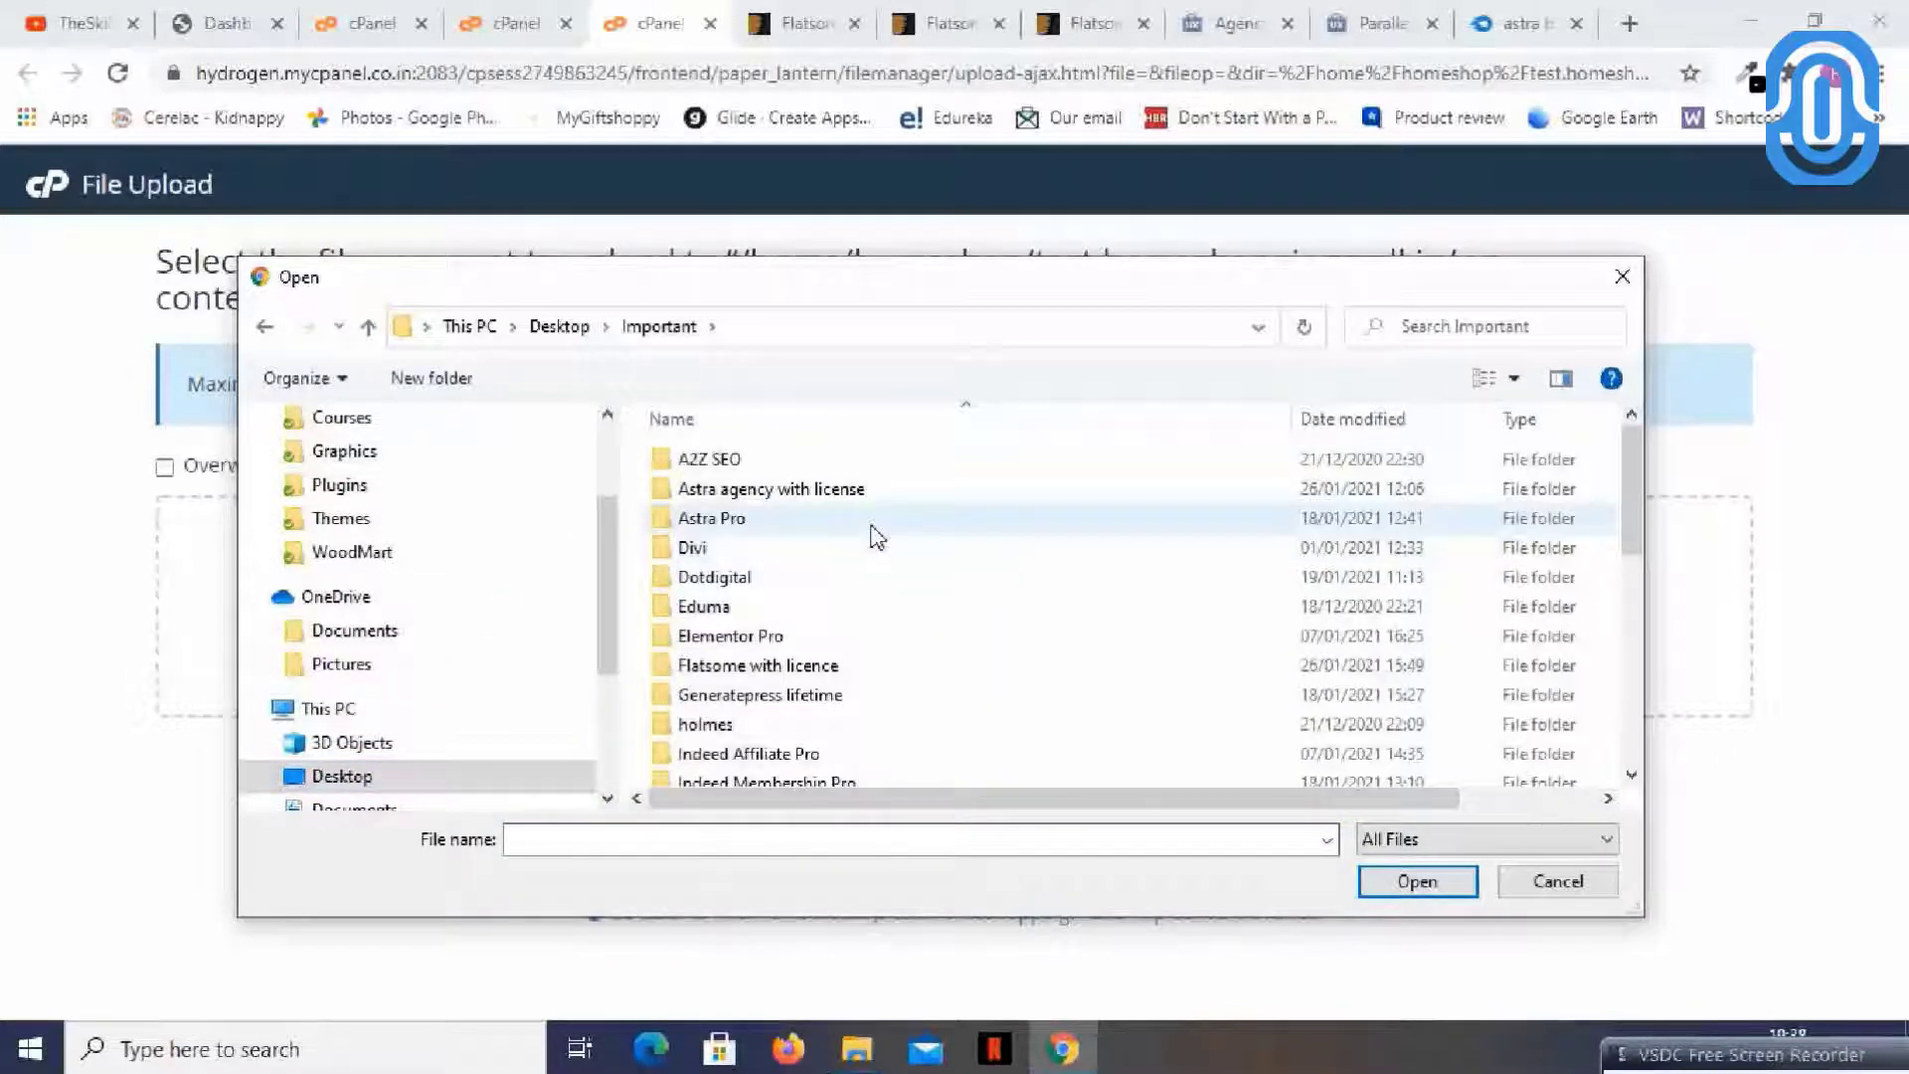
{"action": "left_click", "coordinate": [761, 675]}
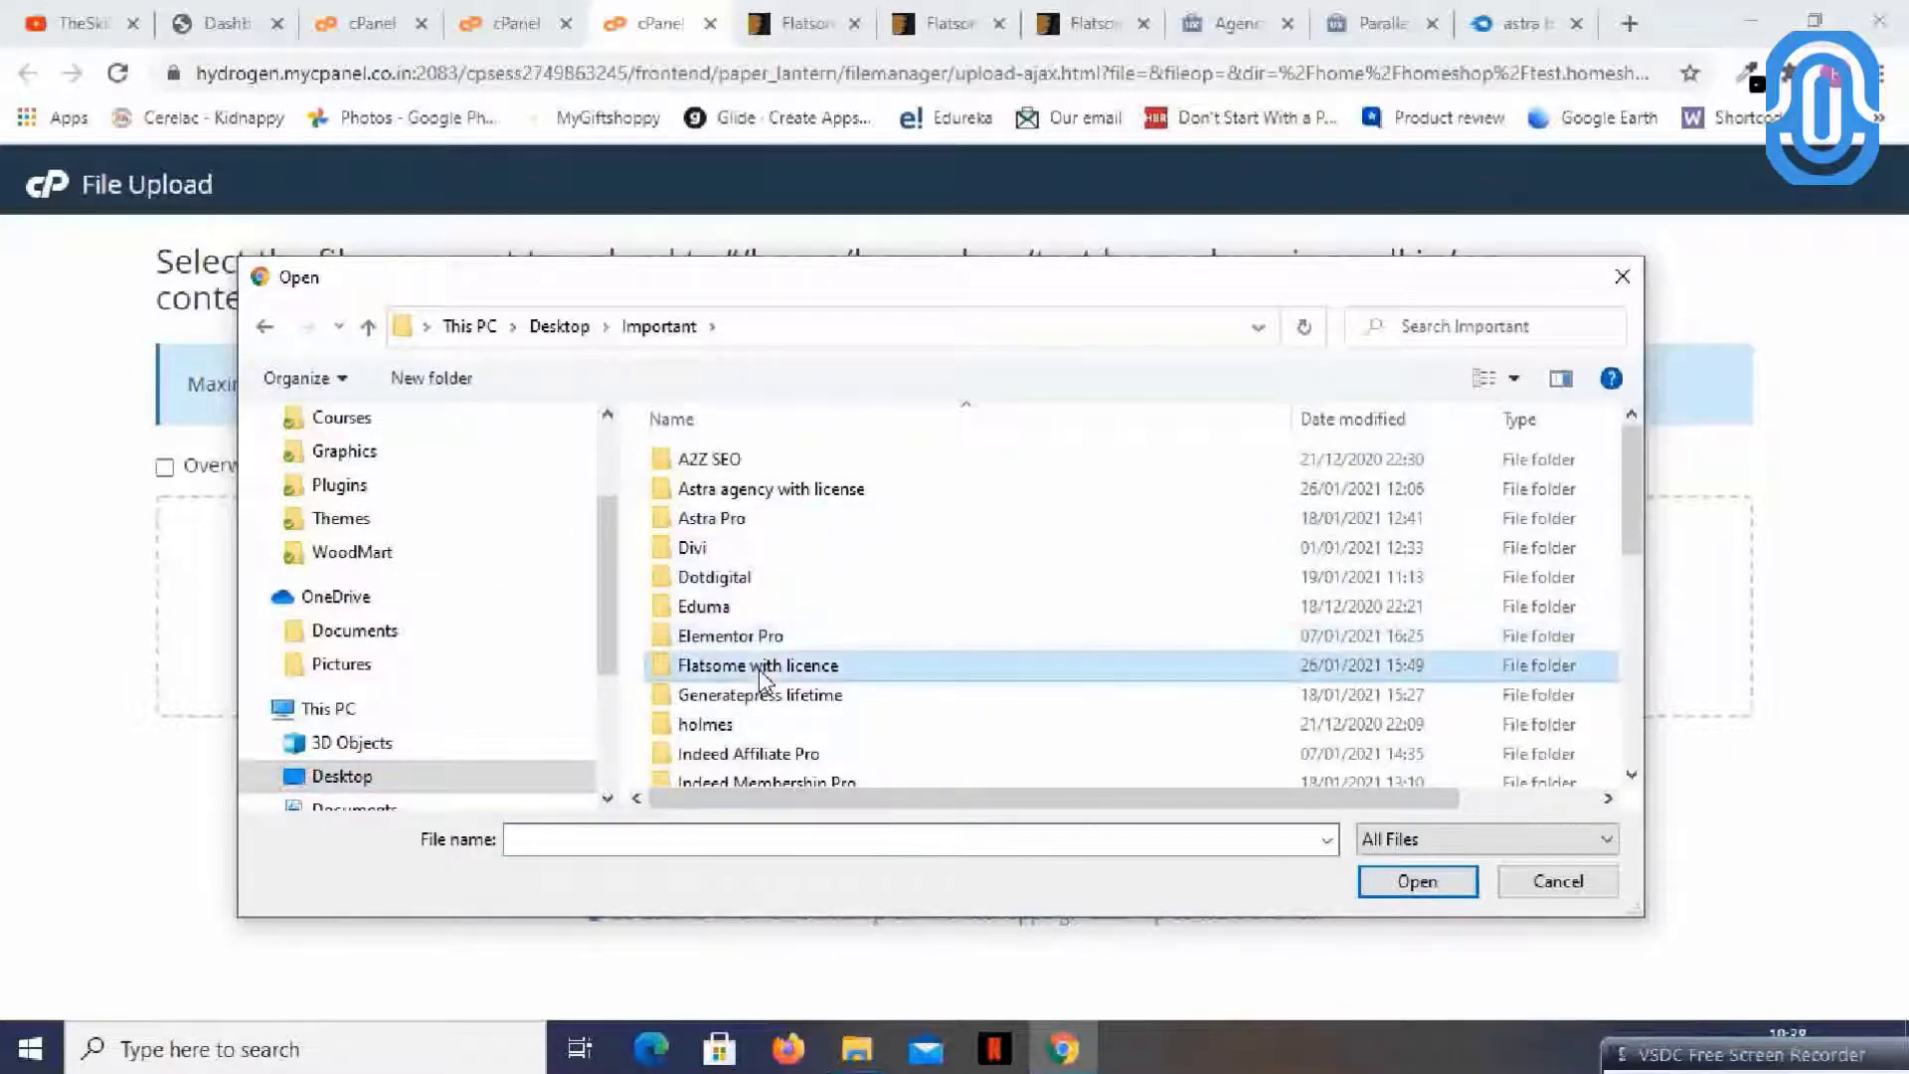
{"action": "double_click", "coordinate": [760, 676]}
{"action": "left_click", "coordinate": [697, 492]}
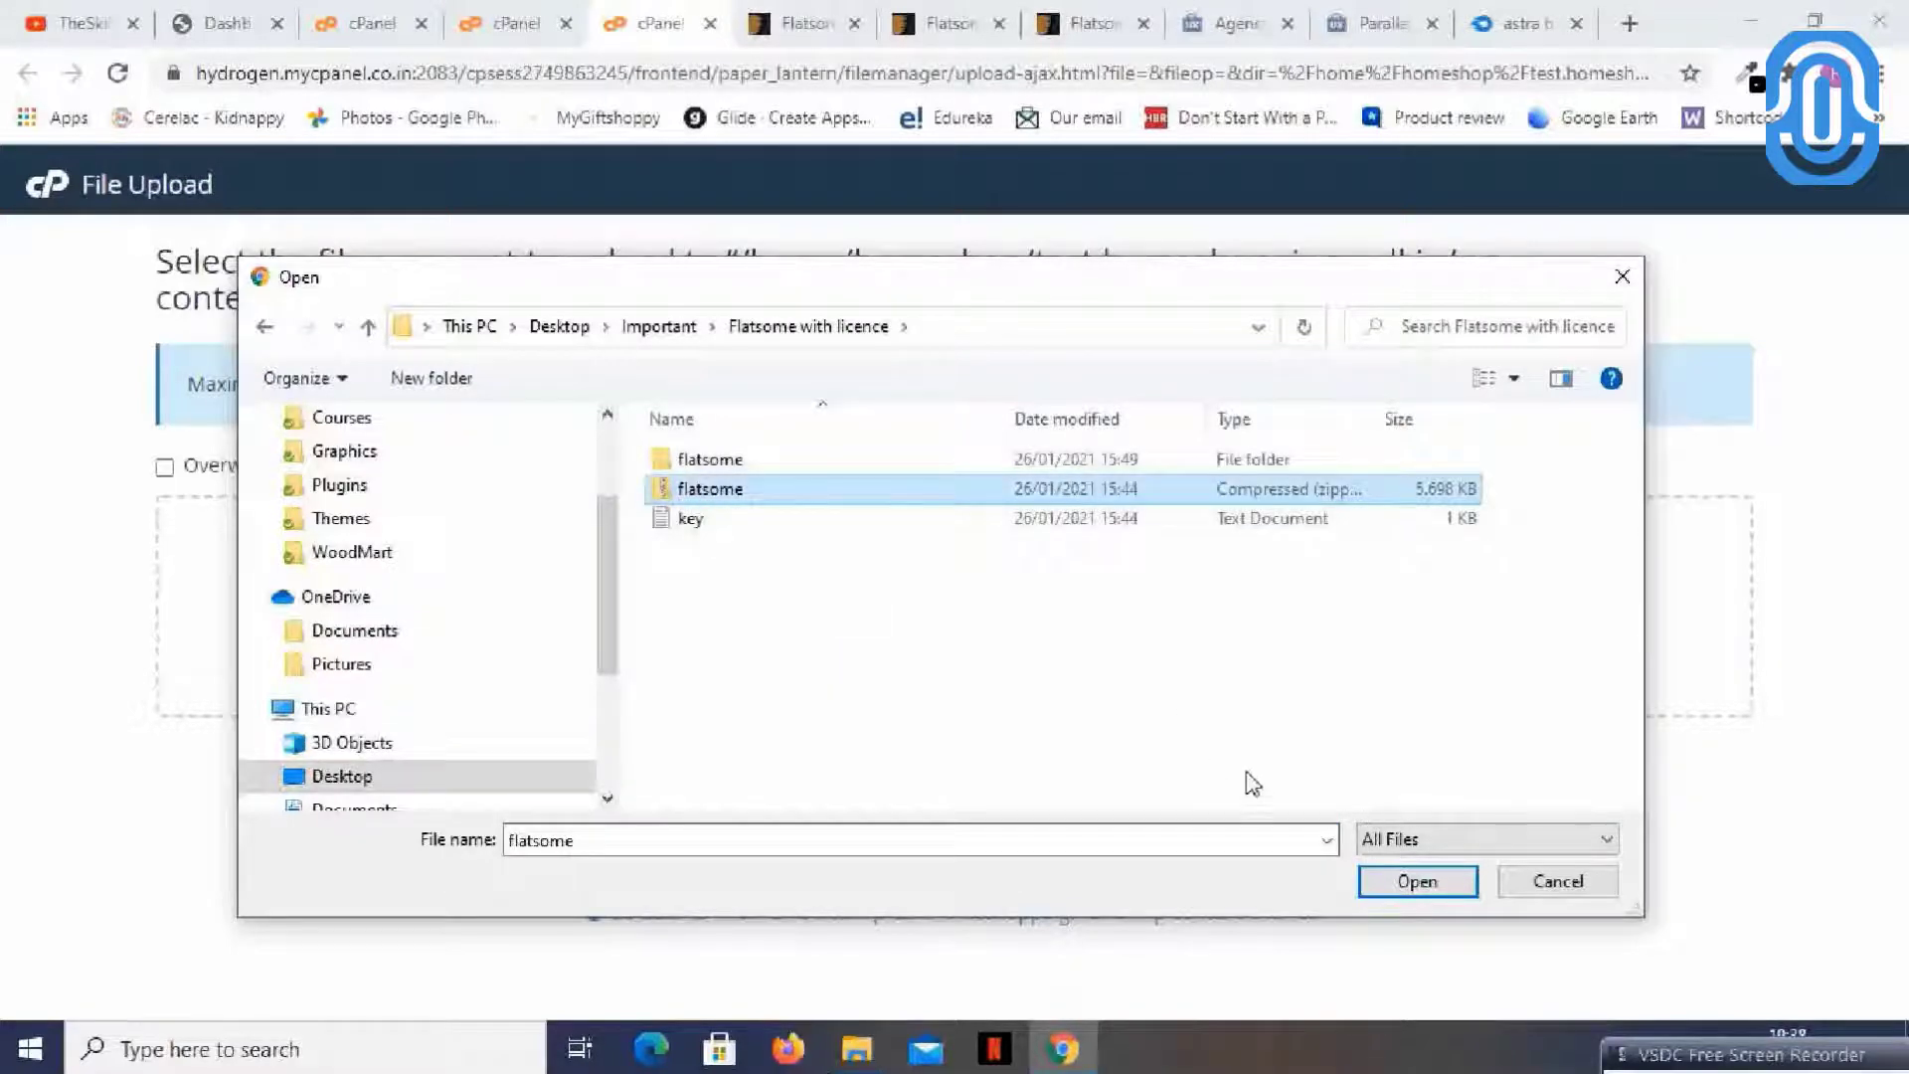
{"action": "left_click", "coordinate": [1419, 882]}
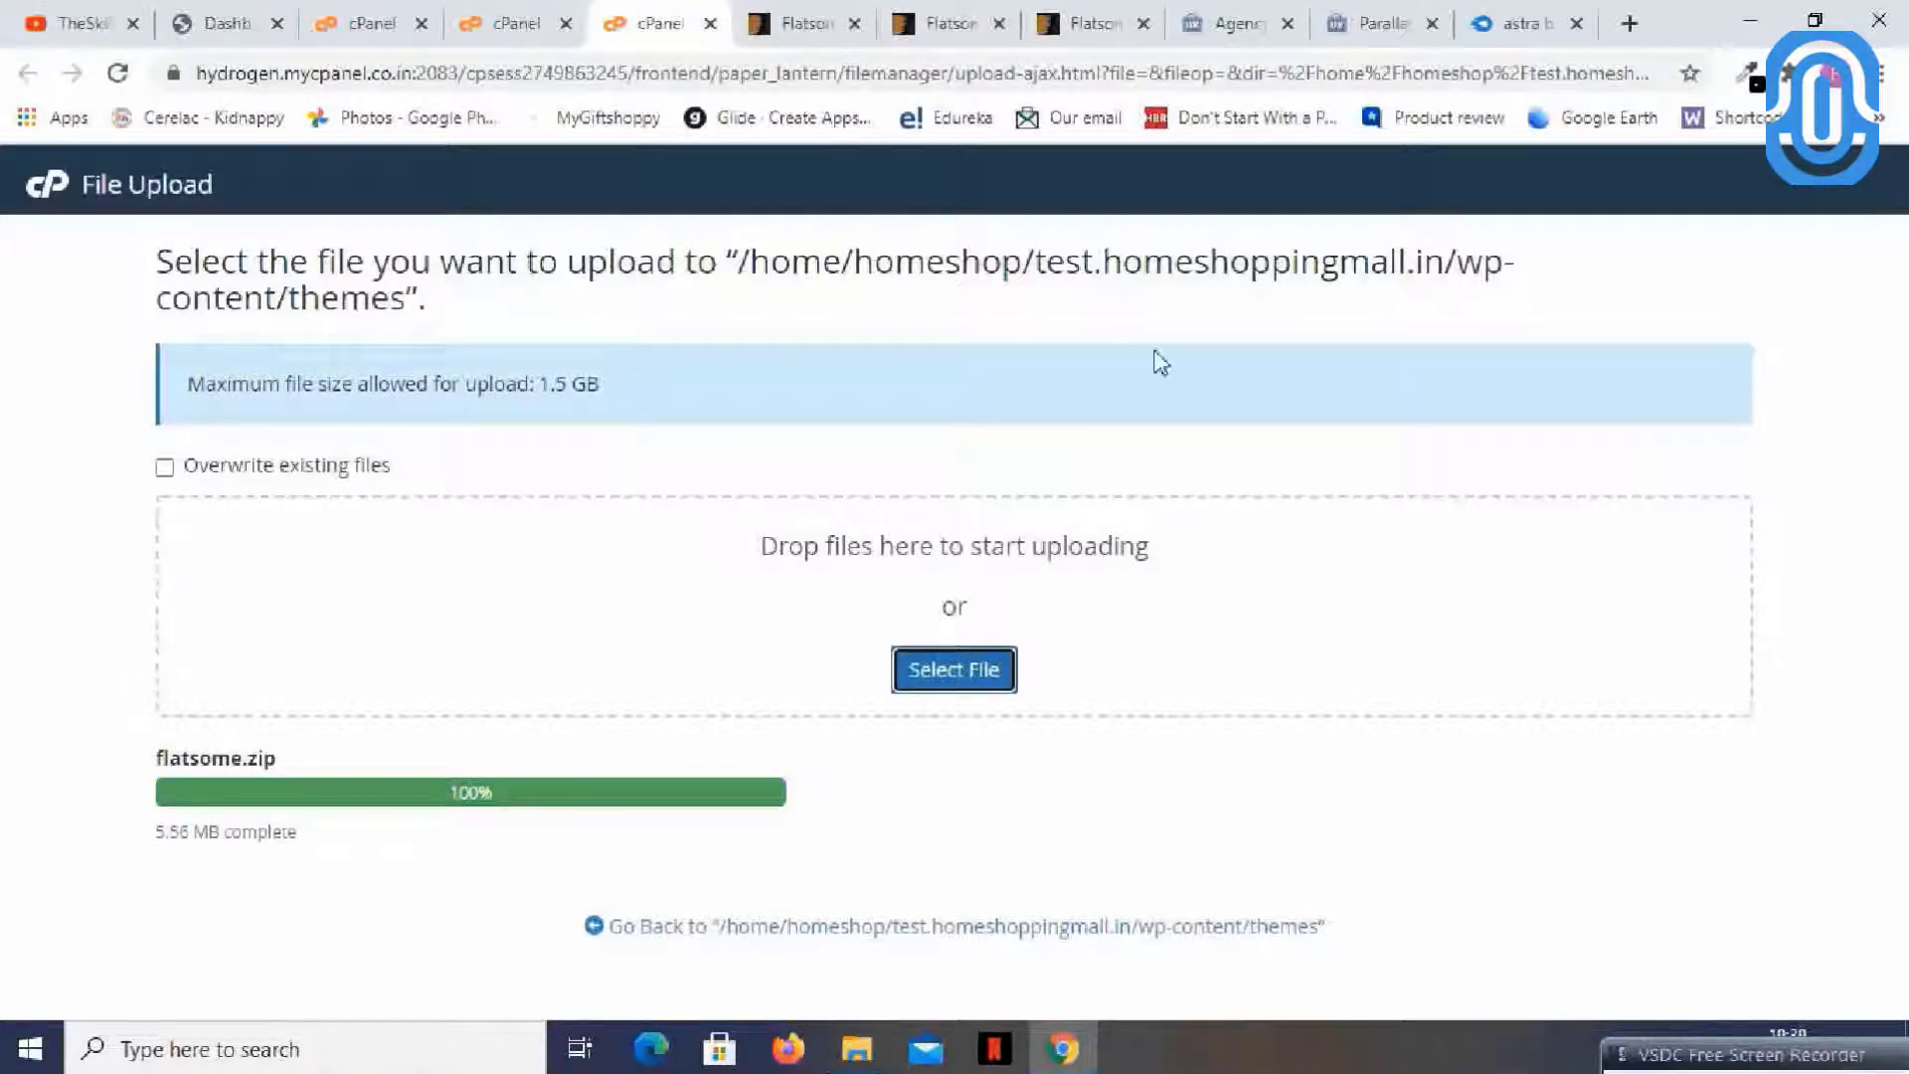
- Extract flatsome.zip into the themes folder
{"action": "left_click", "coordinate": [507, 22]}
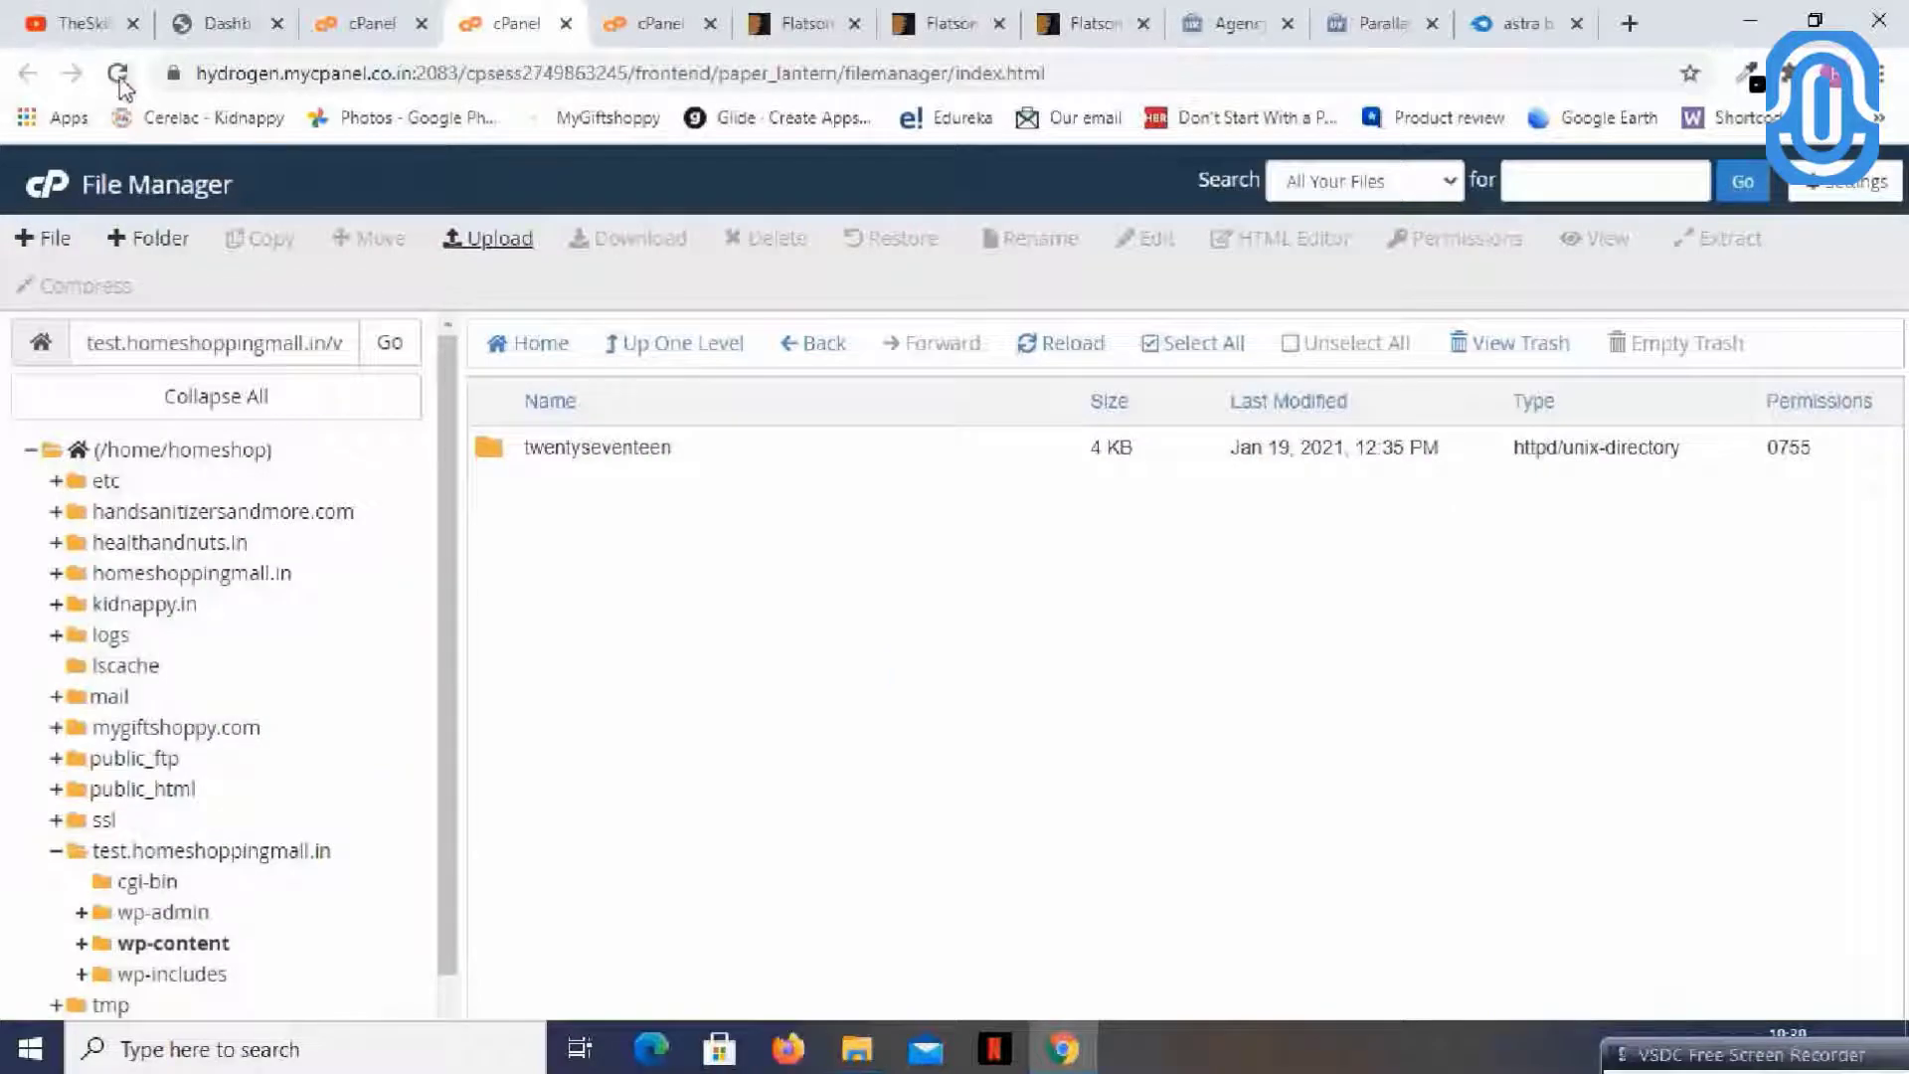
{"action": "left_click", "coordinate": [633, 344]}
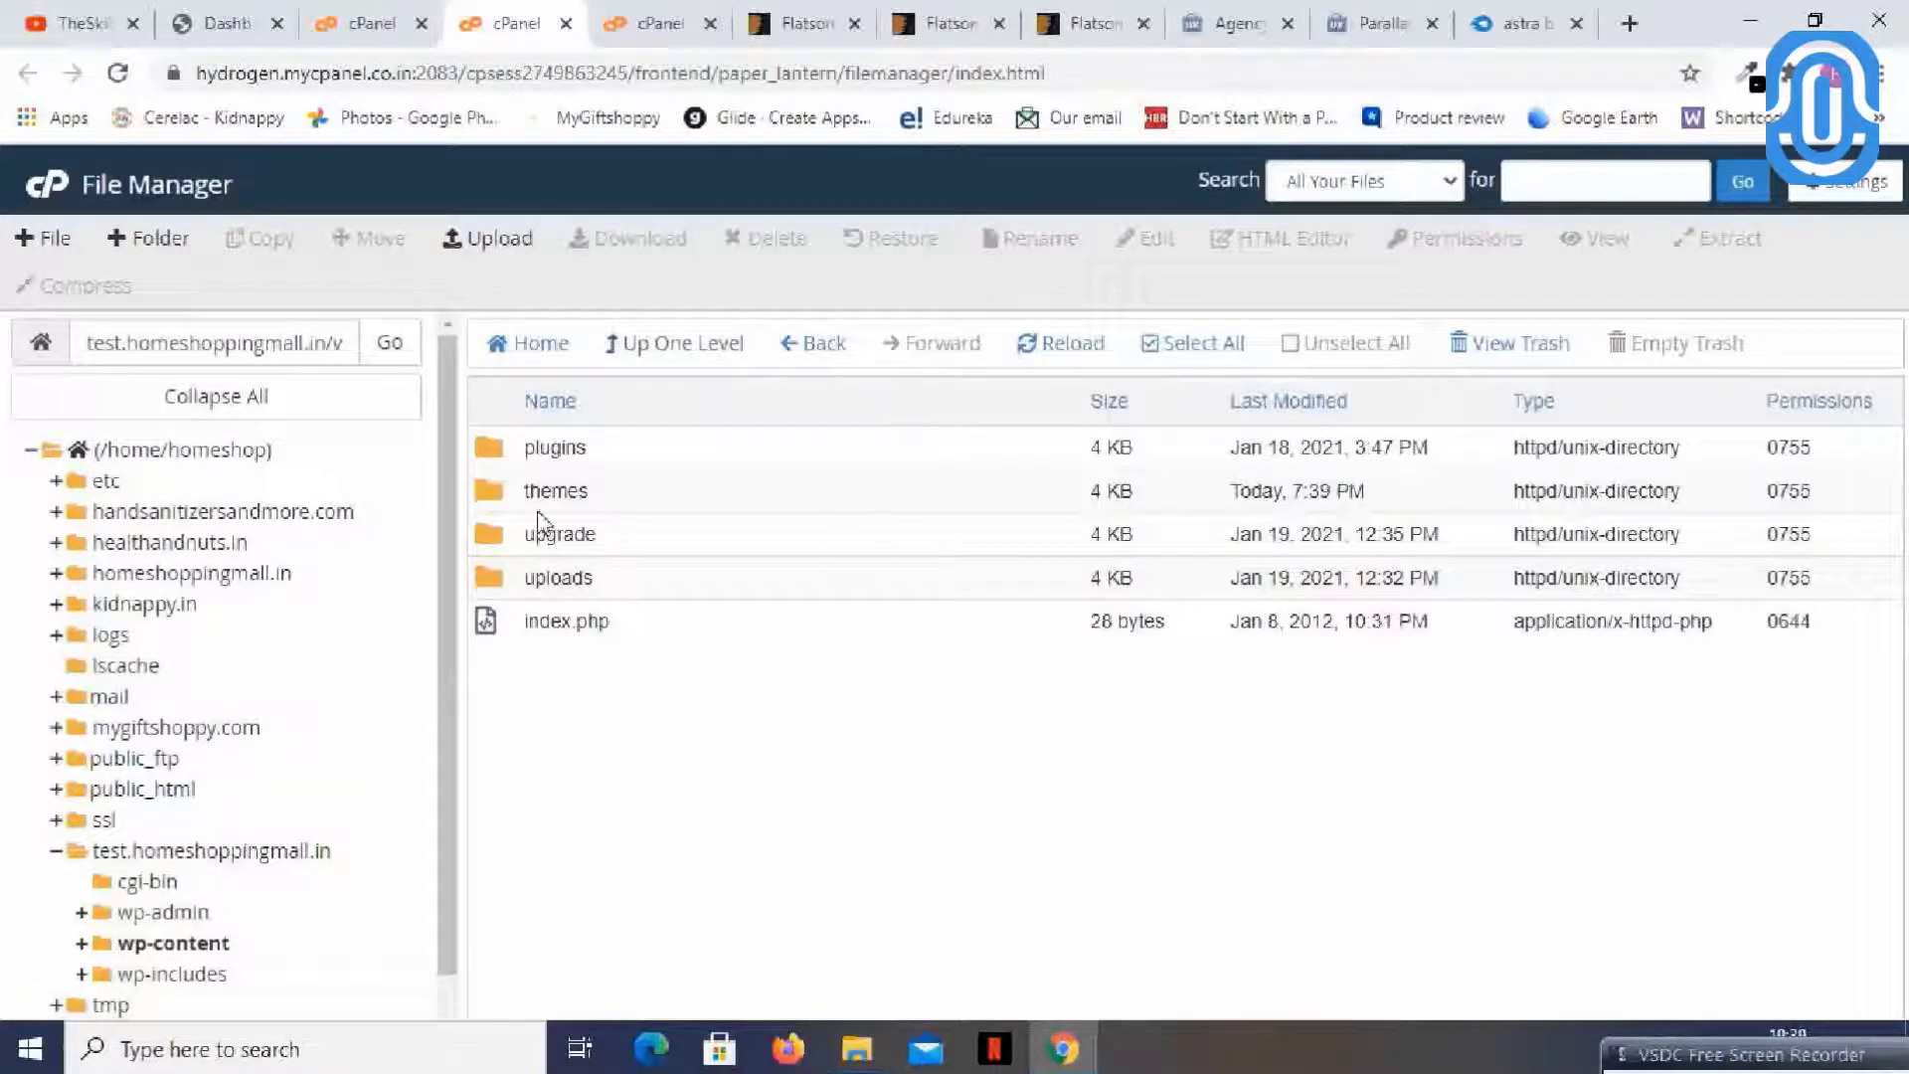
{"action": "double_click", "coordinate": [498, 497]}
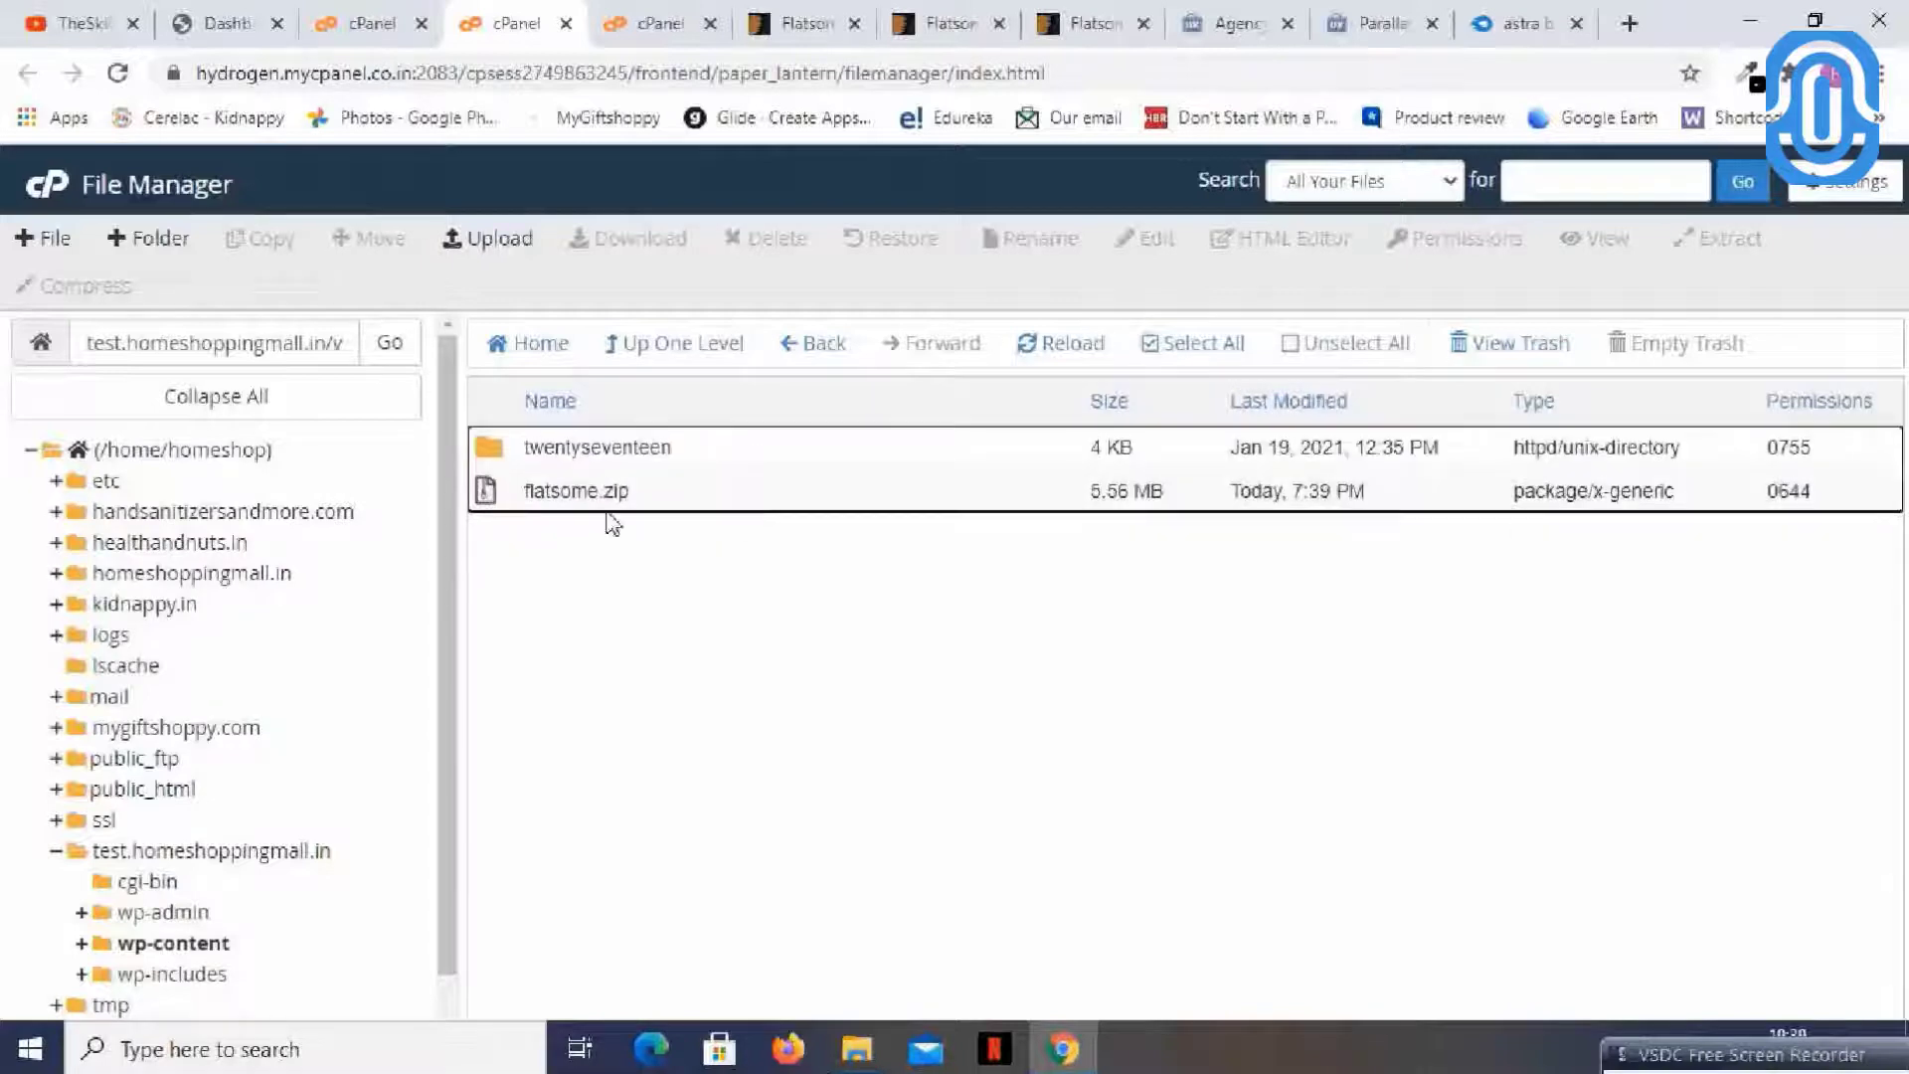
{"action": "left_click", "coordinate": [563, 493]}
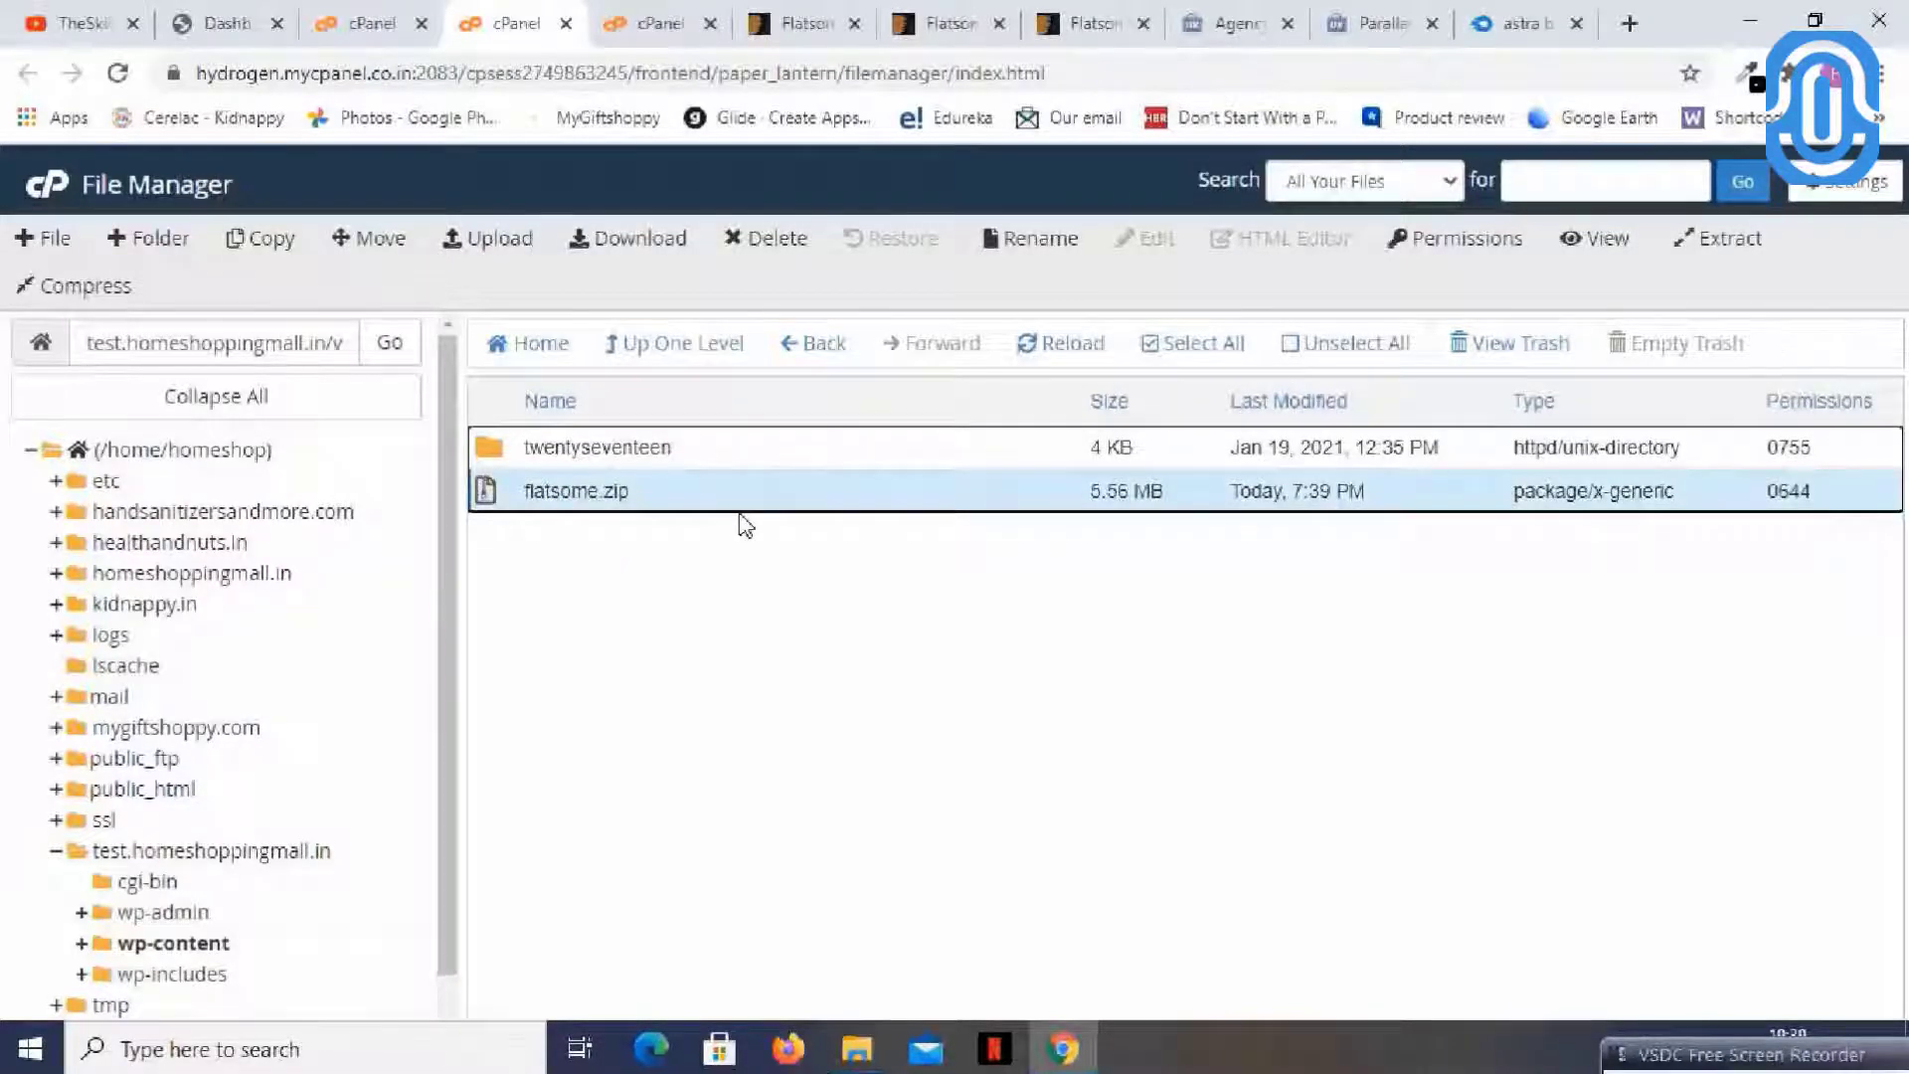
{"action": "left_click", "coordinate": [1721, 241]}
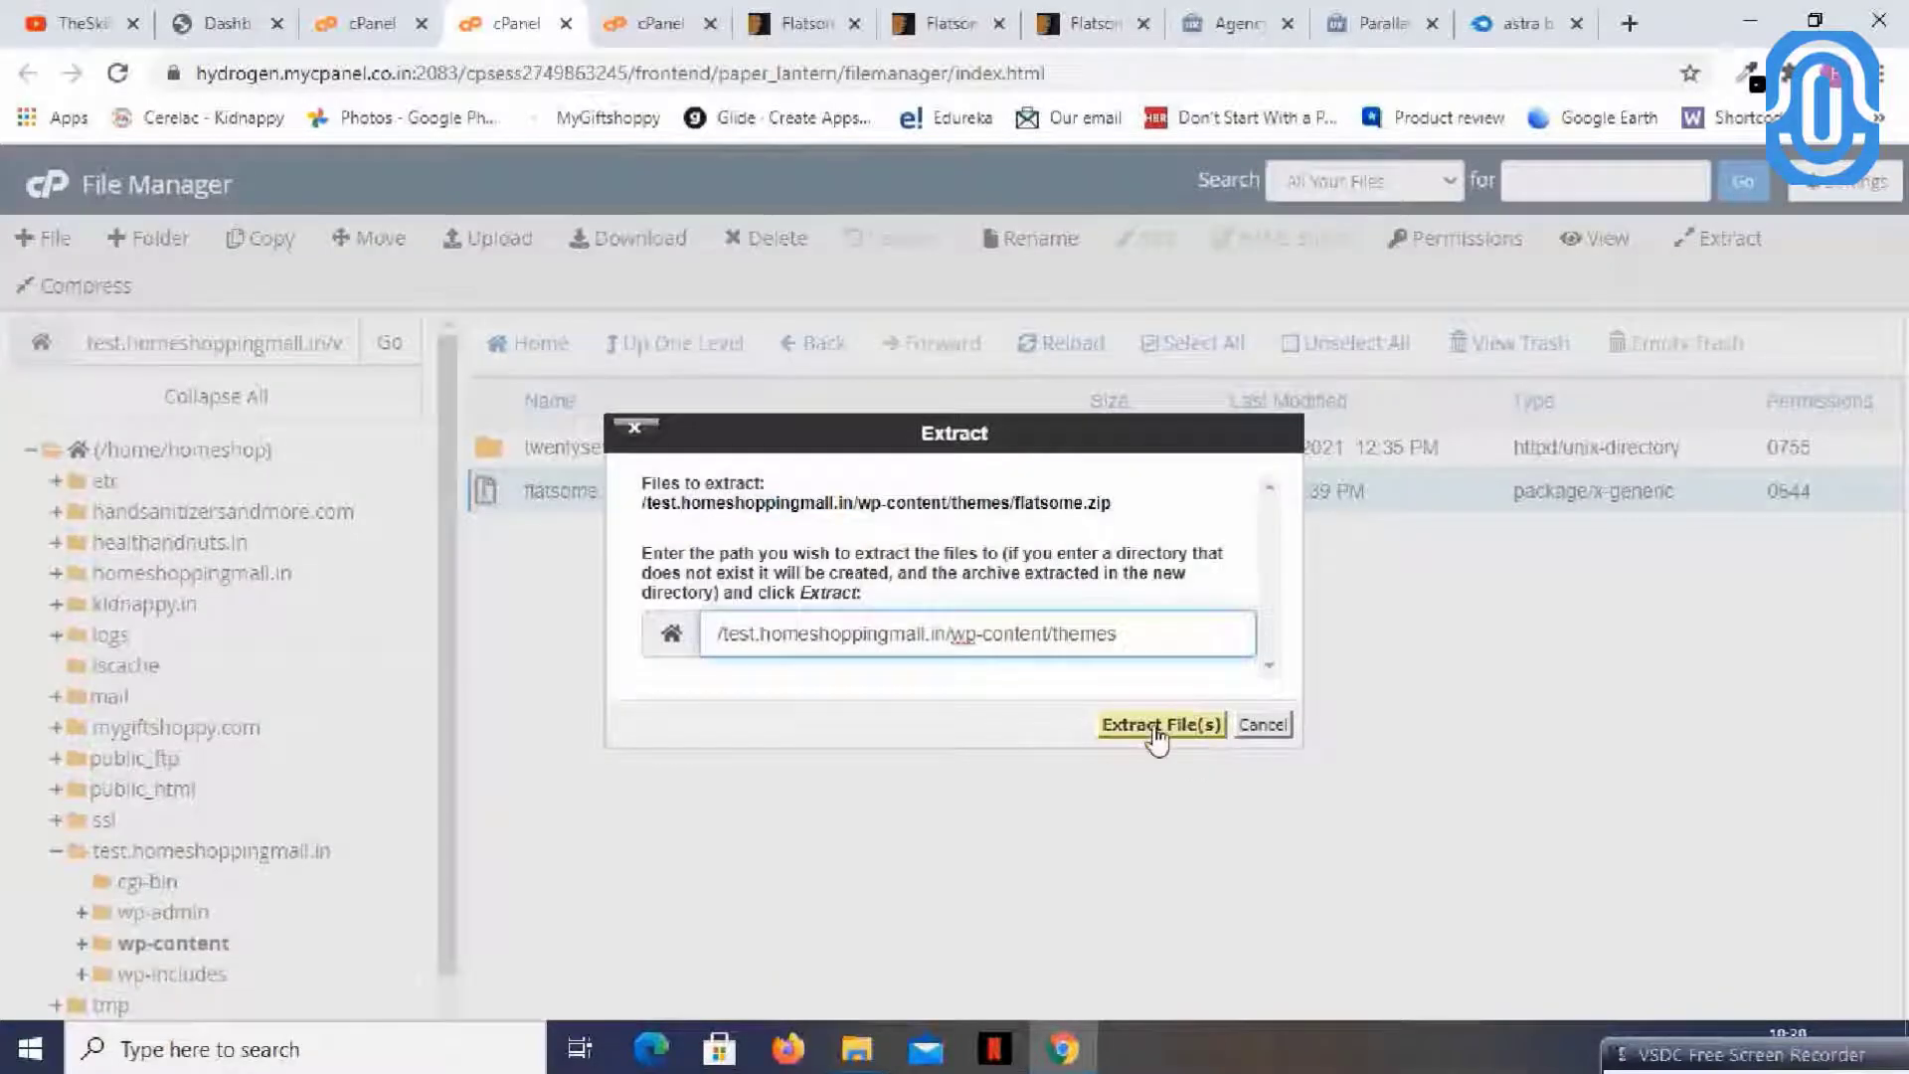
{"action": "left_click", "coordinate": [1156, 726]}
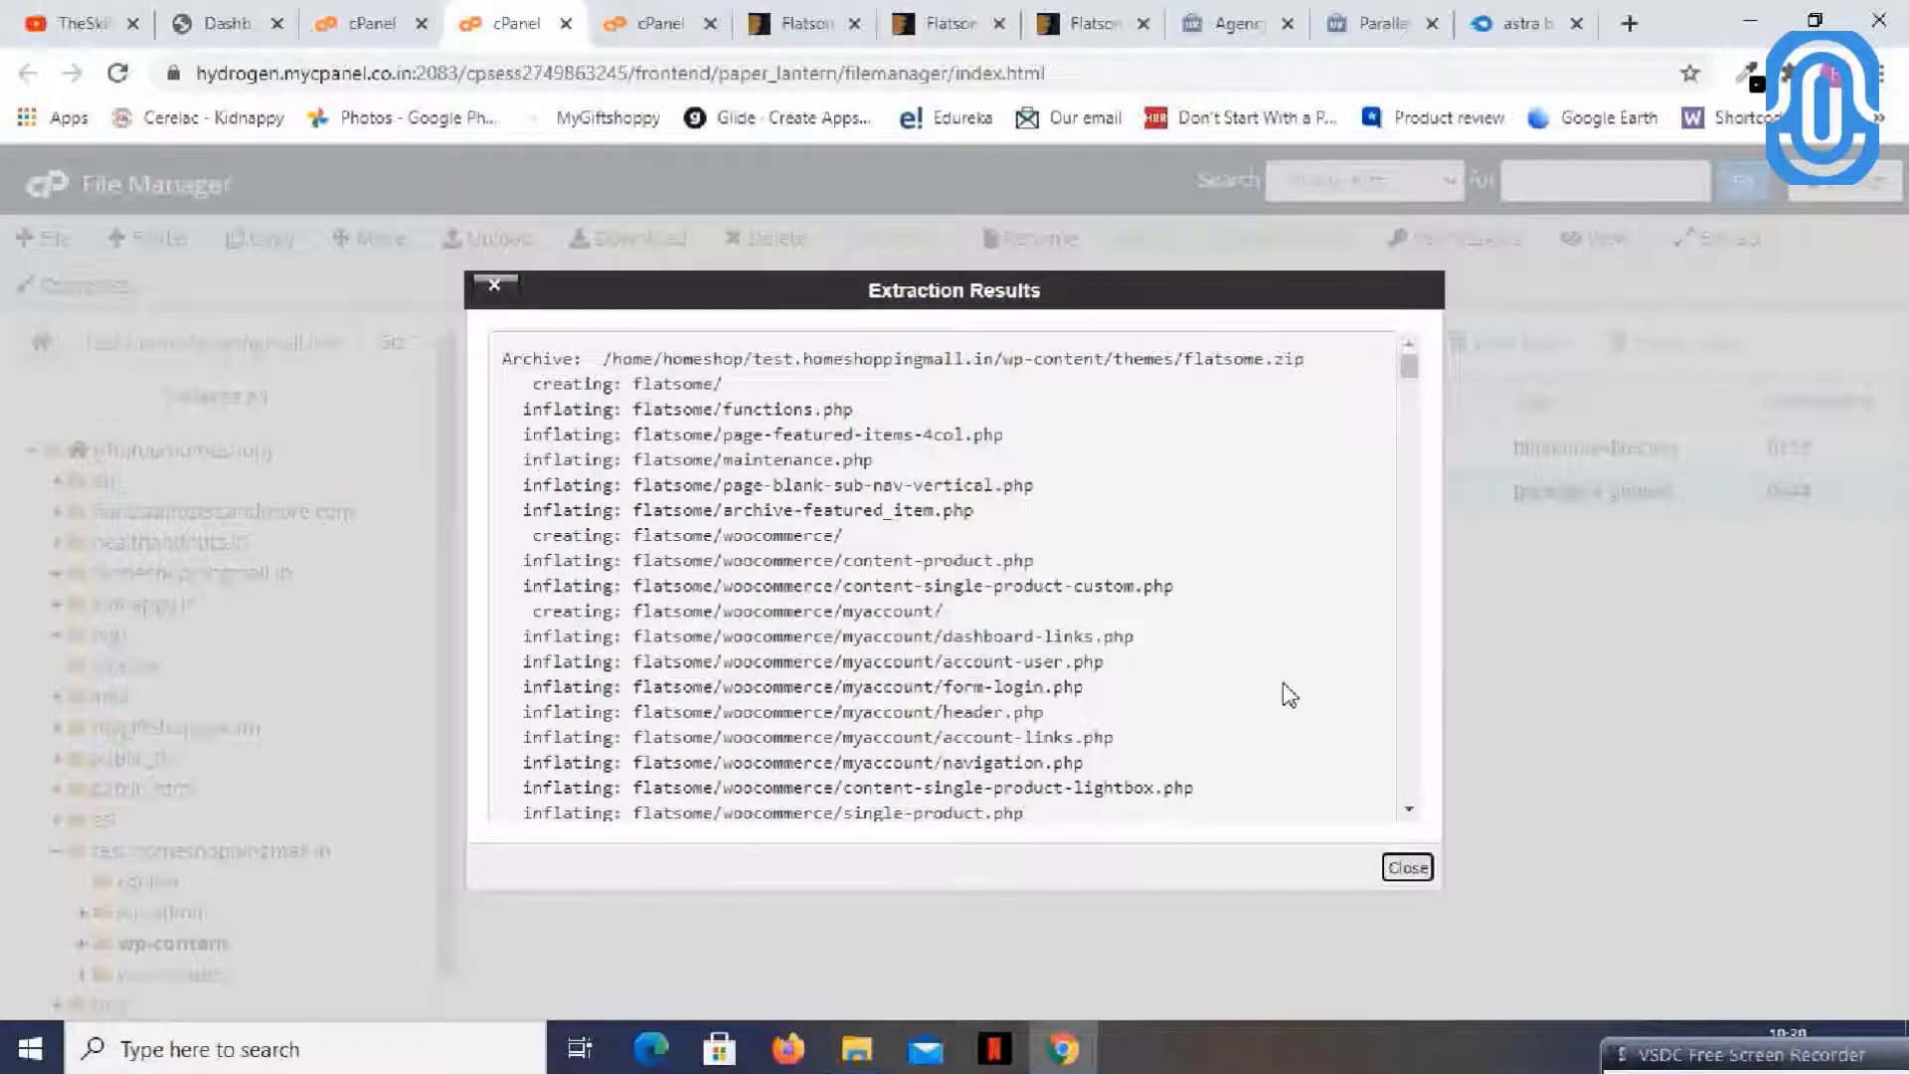
{"action": "left_click", "coordinate": [1406, 869]}
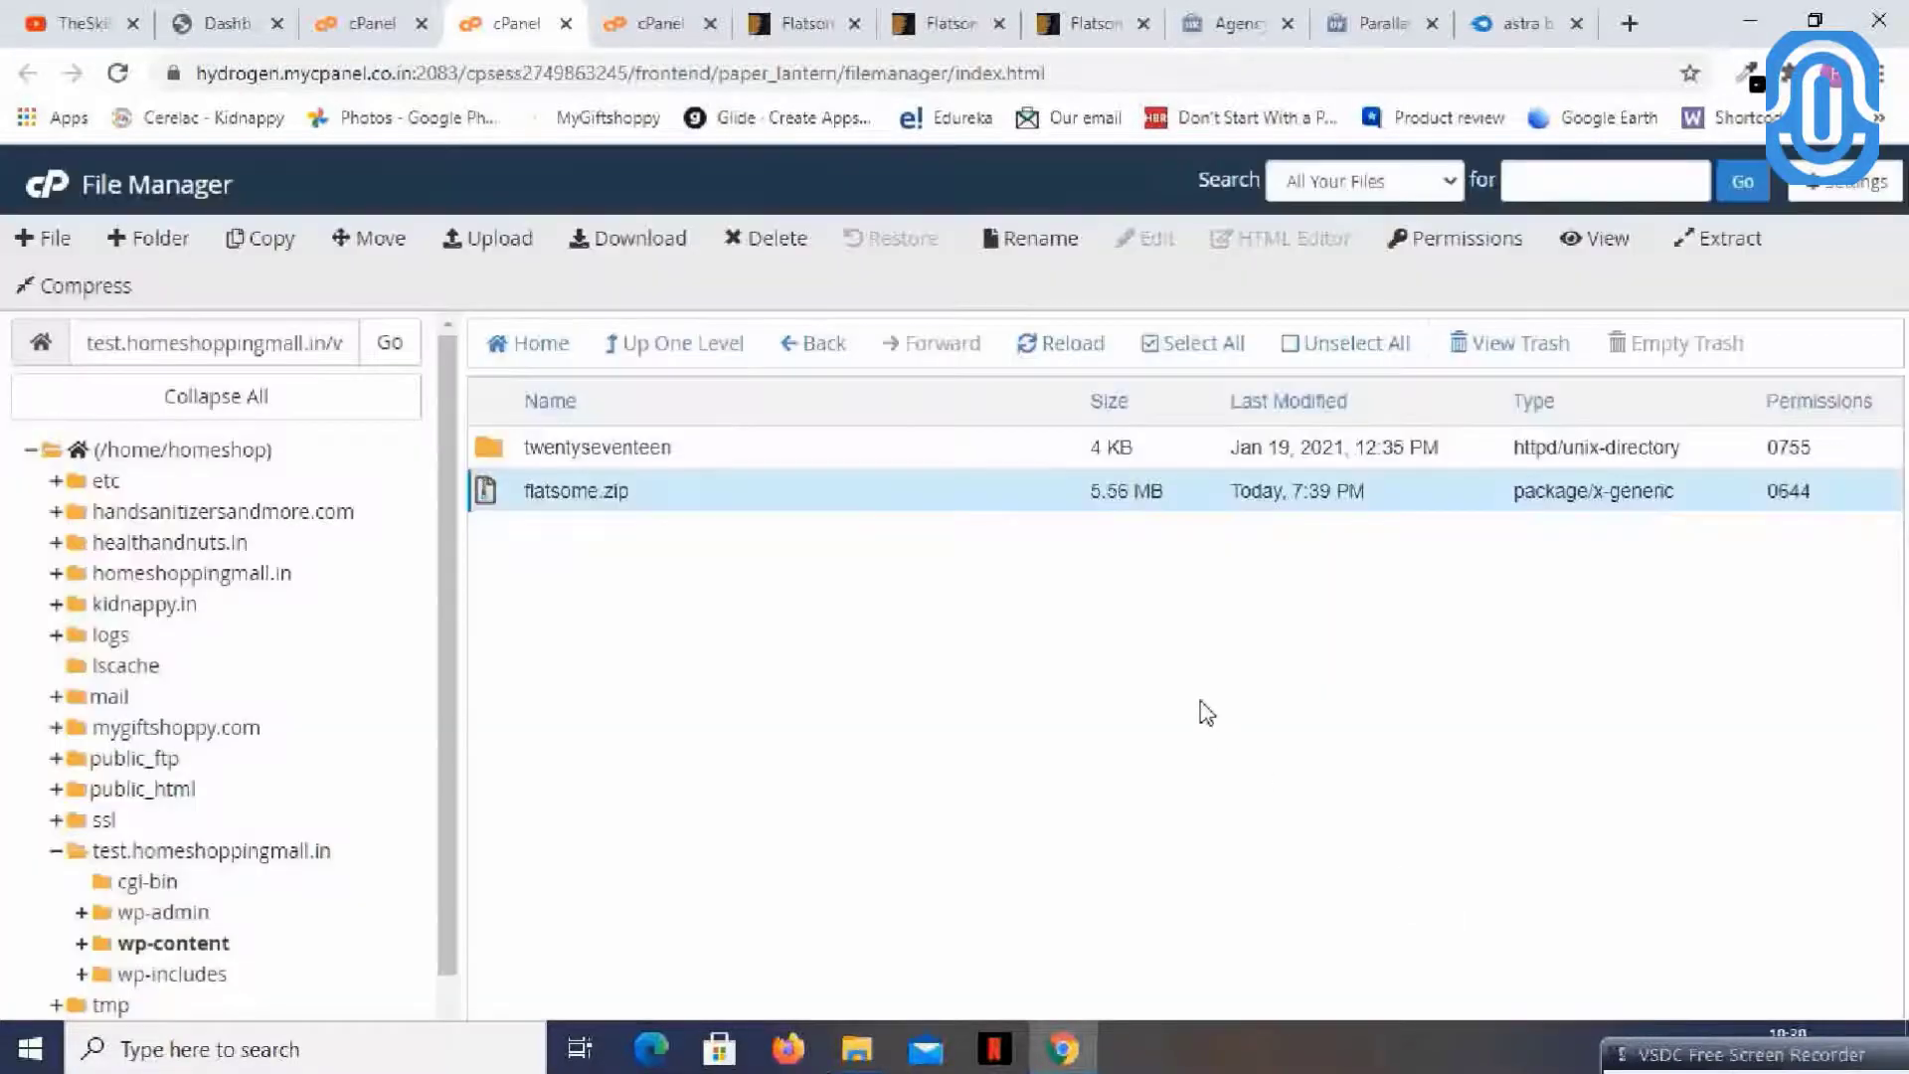
- Reopen the themes folder and select the newly extracted flatsome folder
{"action": "left_click", "coordinate": [654, 347]}
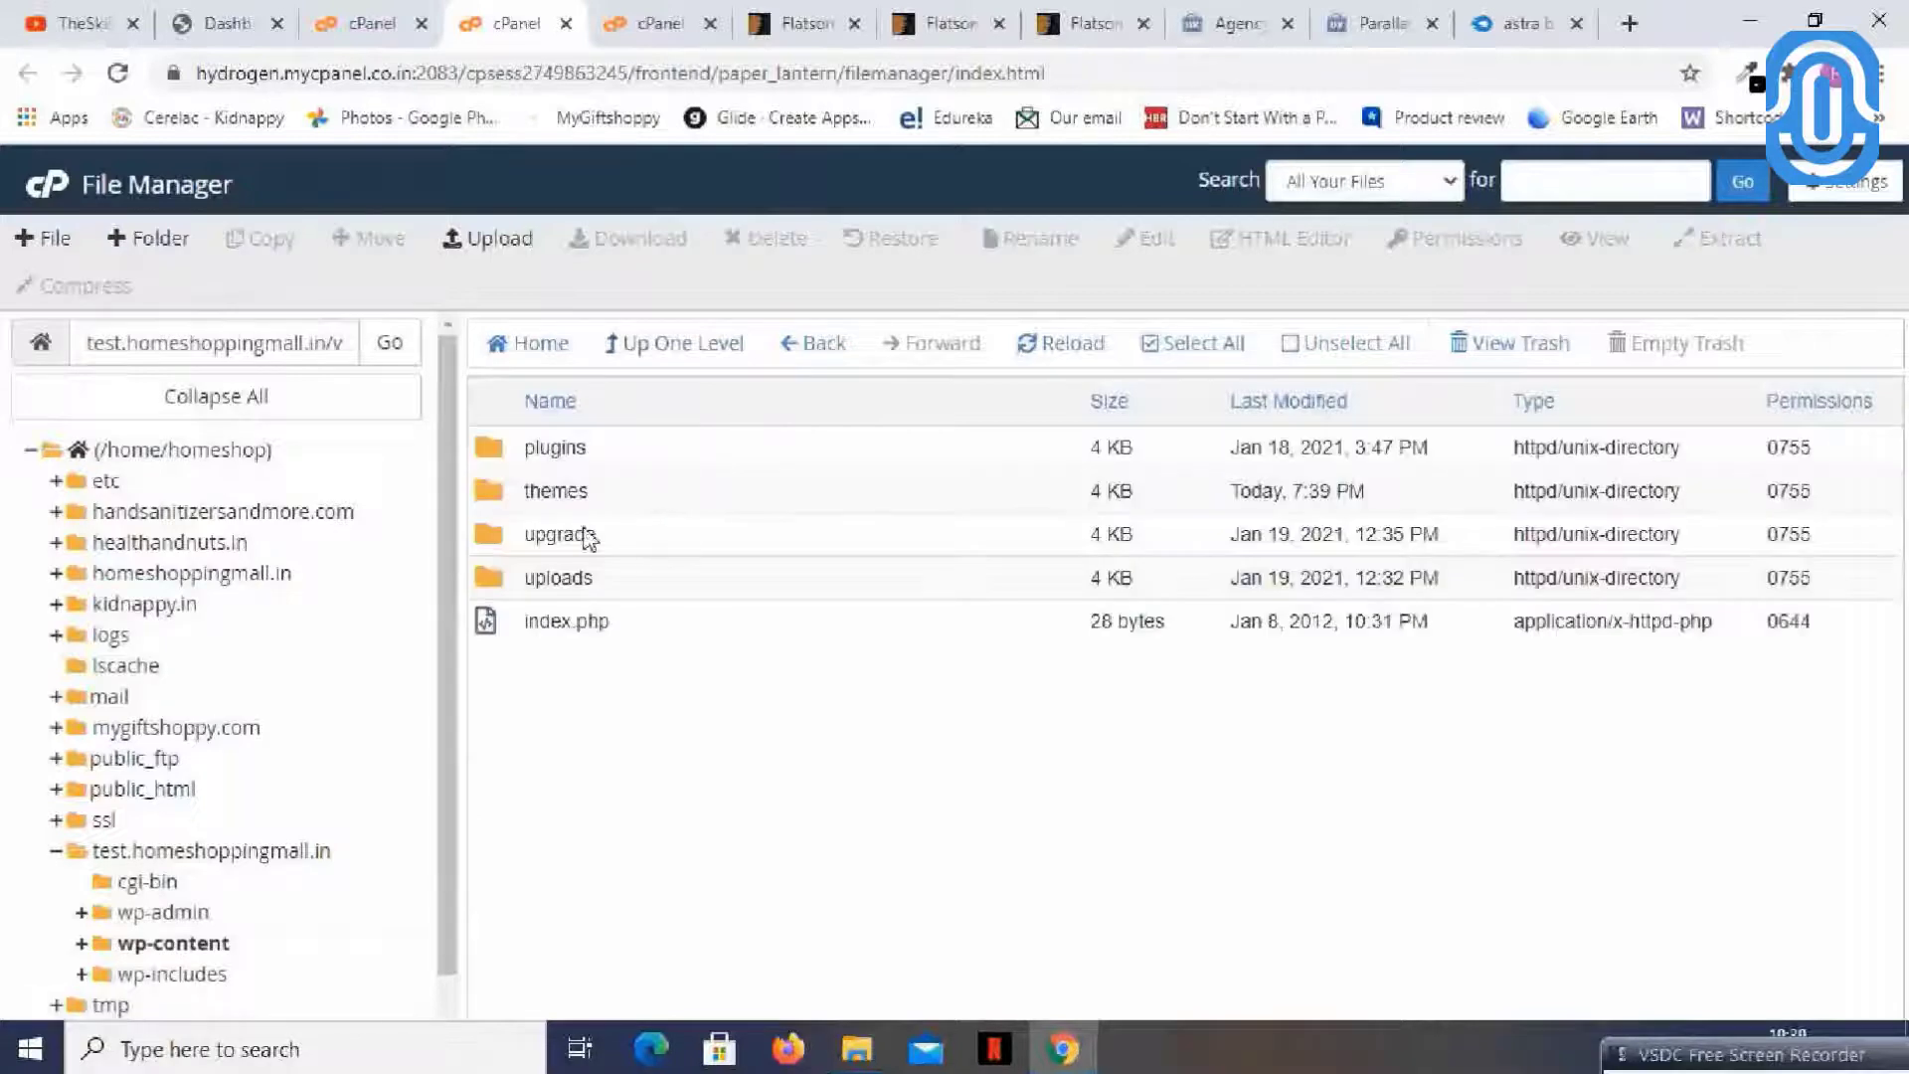
{"action": "double_click", "coordinate": [486, 497]}
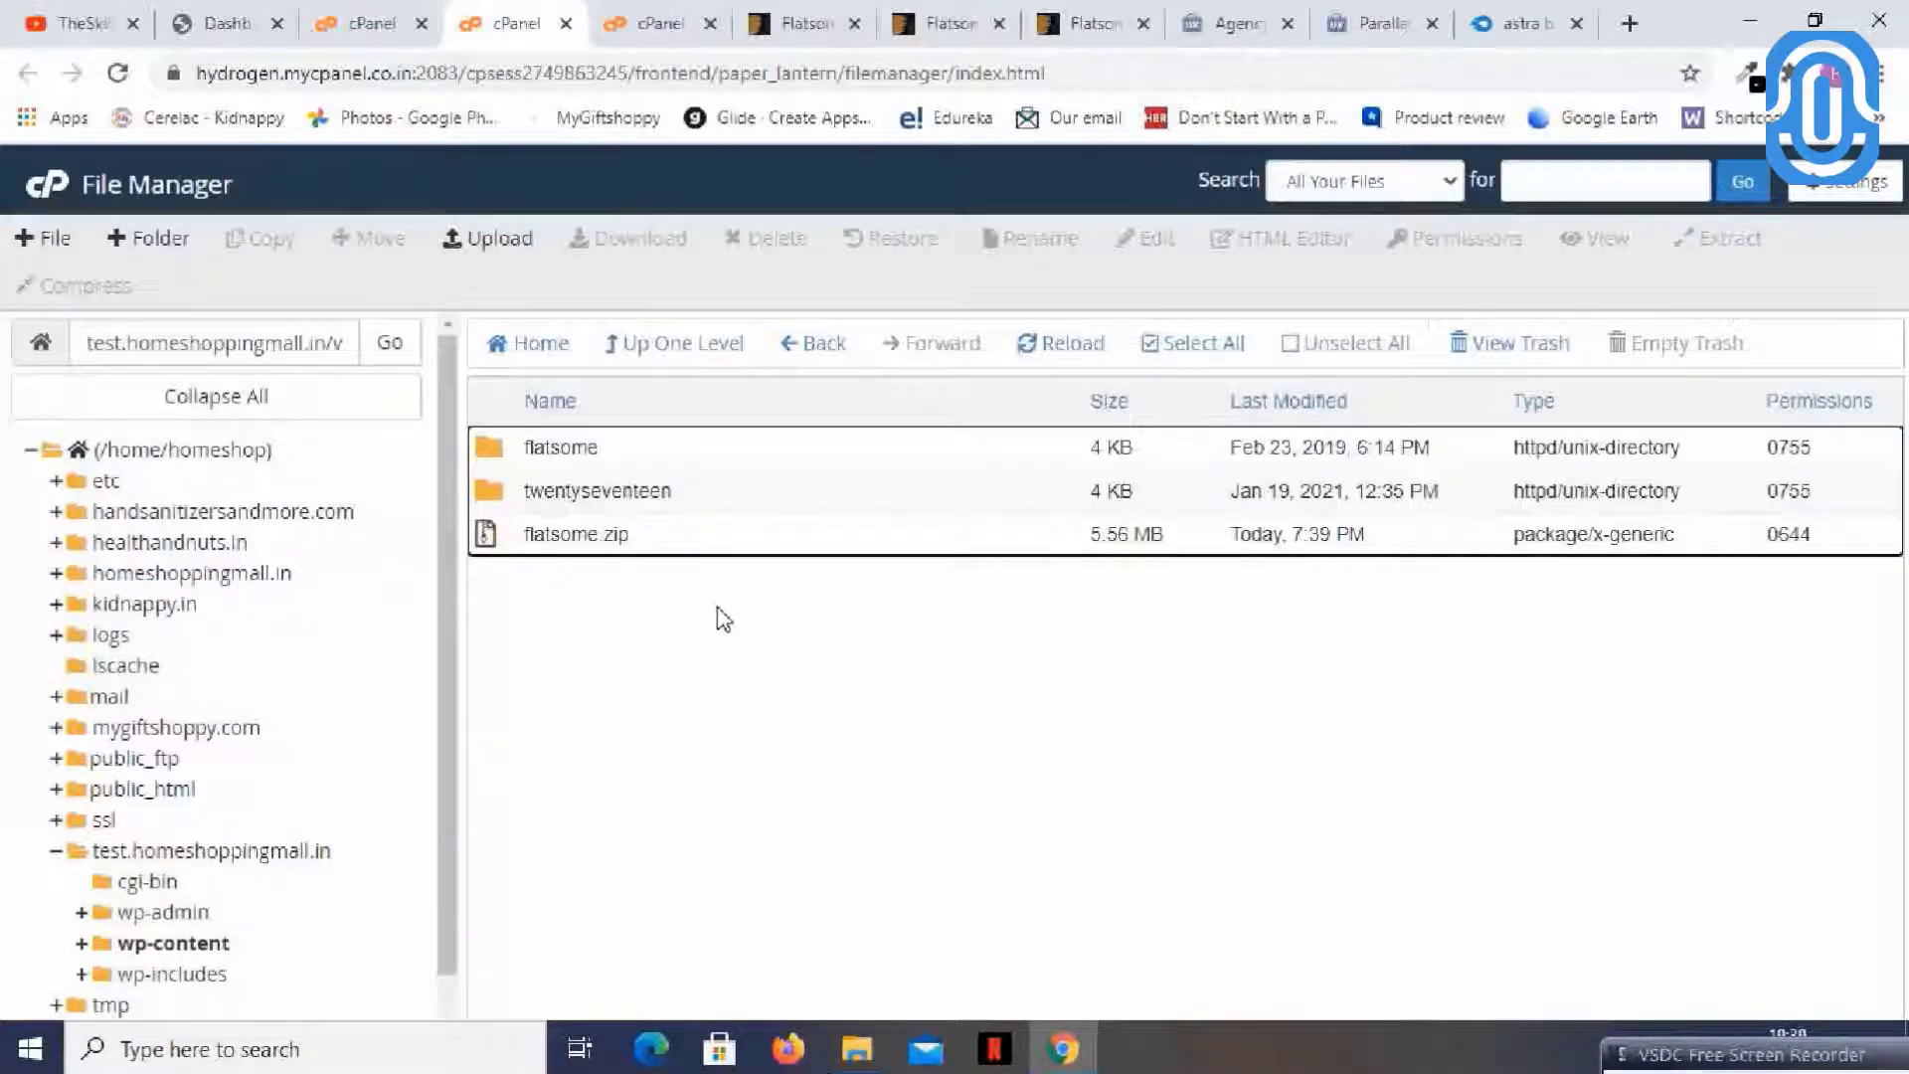
{"action": "left_click", "coordinate": [494, 449]}
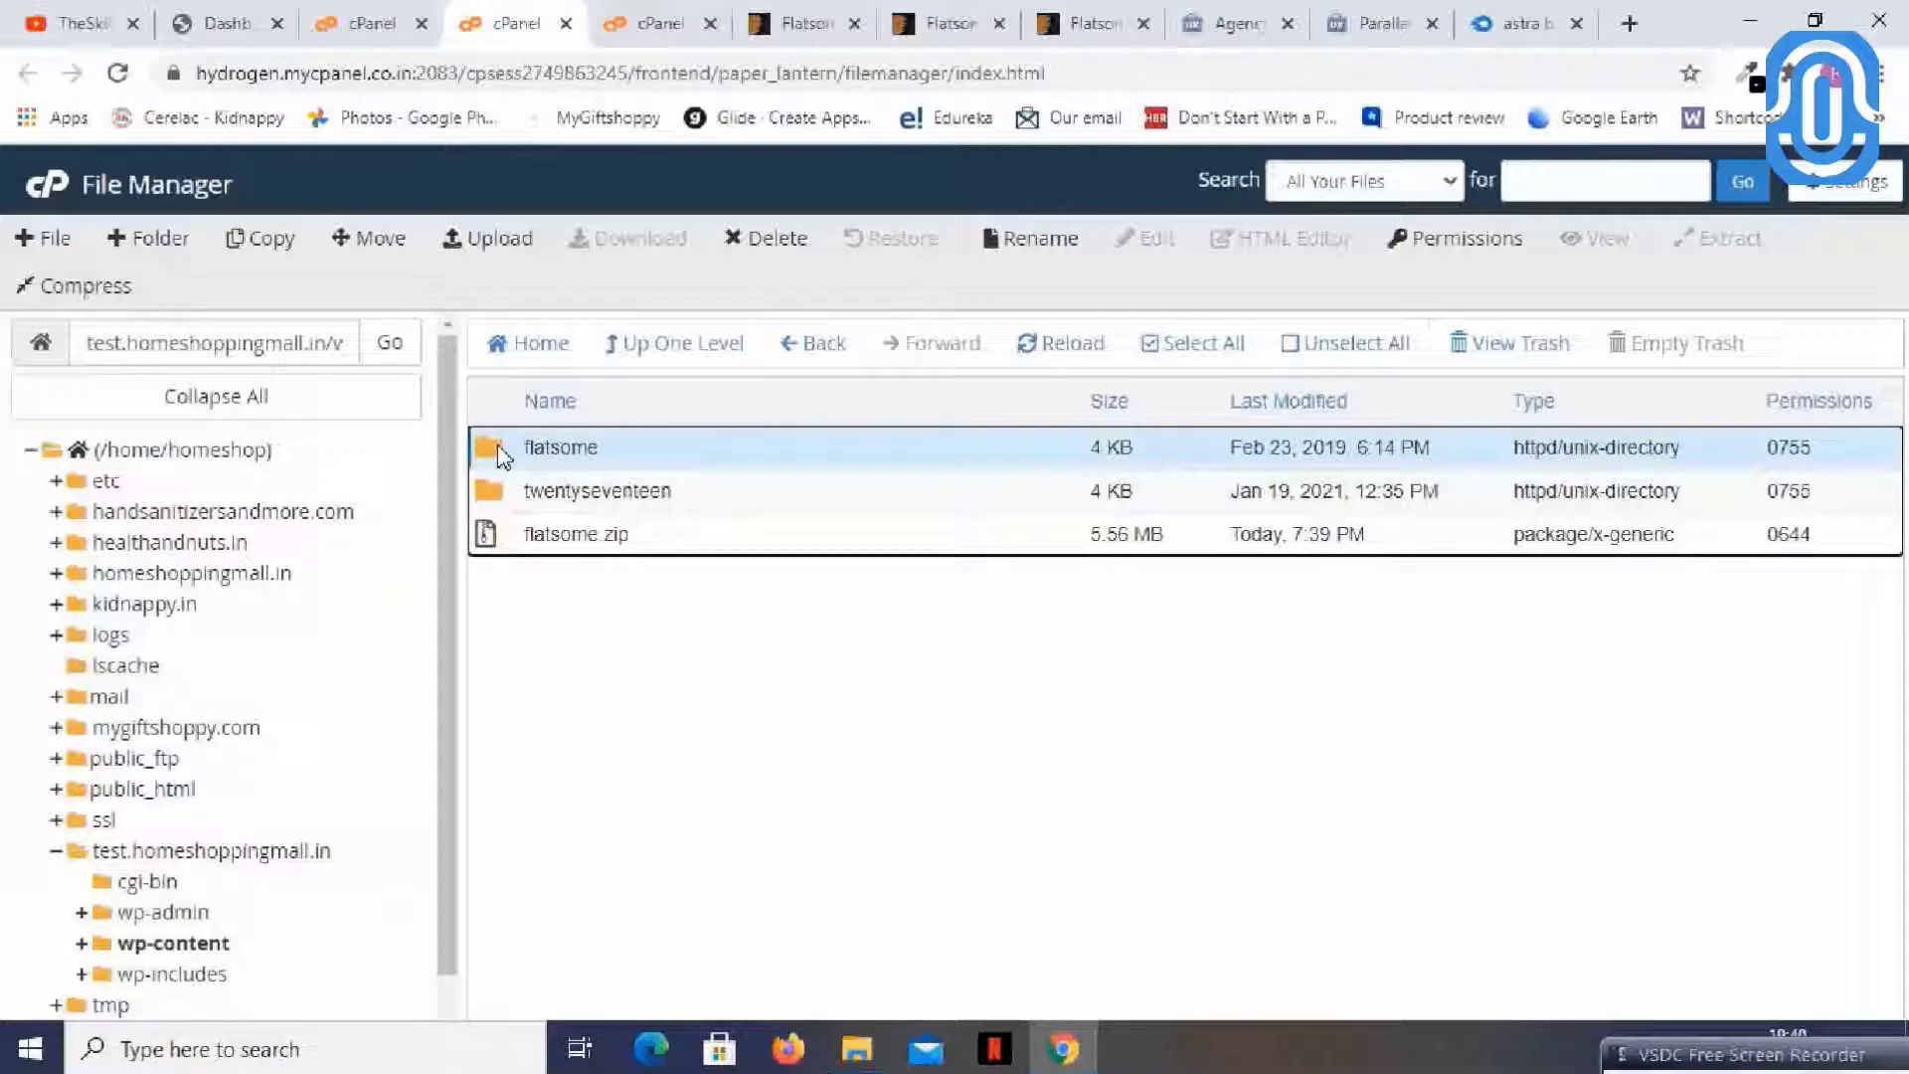
- Activate the Flatsome theme from Appearance > Themes in WordPress
{"action": "left_click", "coordinate": [162, 30]}
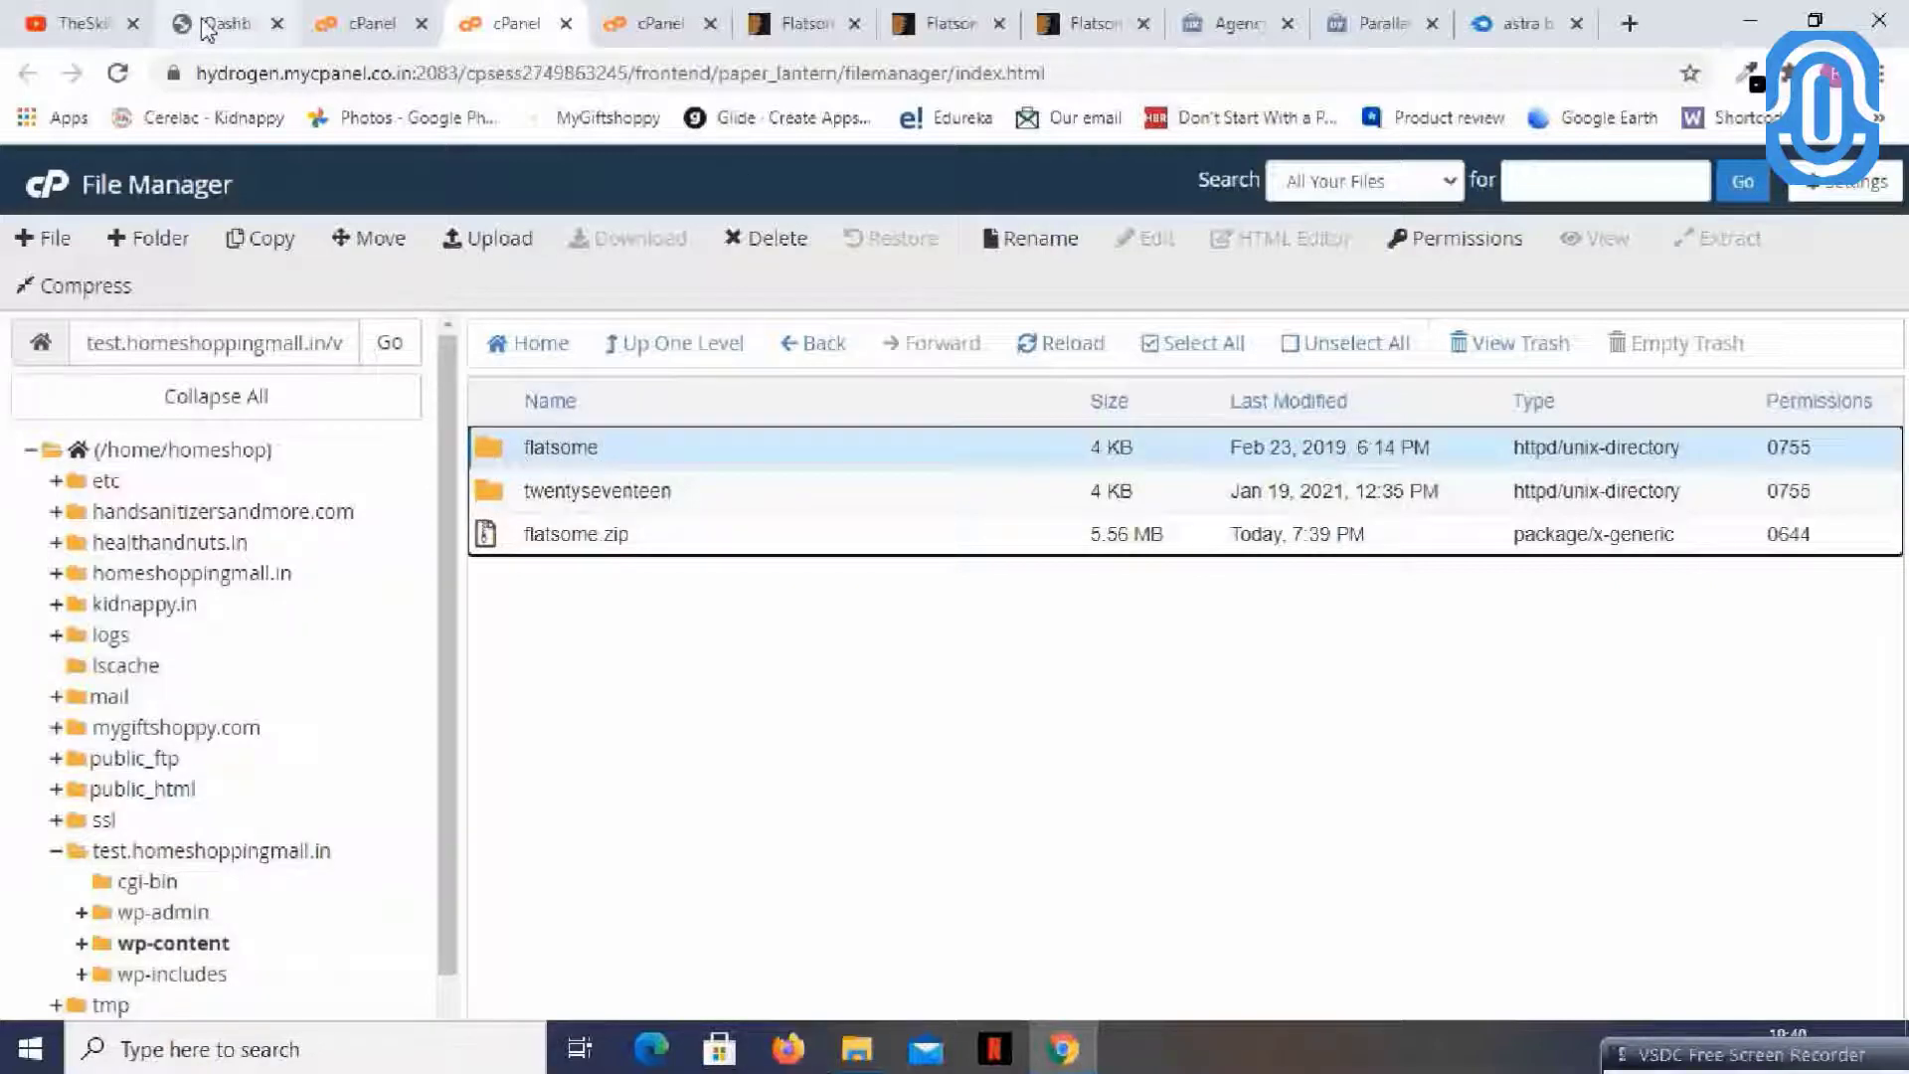
{"action": "mouse_move", "coordinate": [90, 606]}
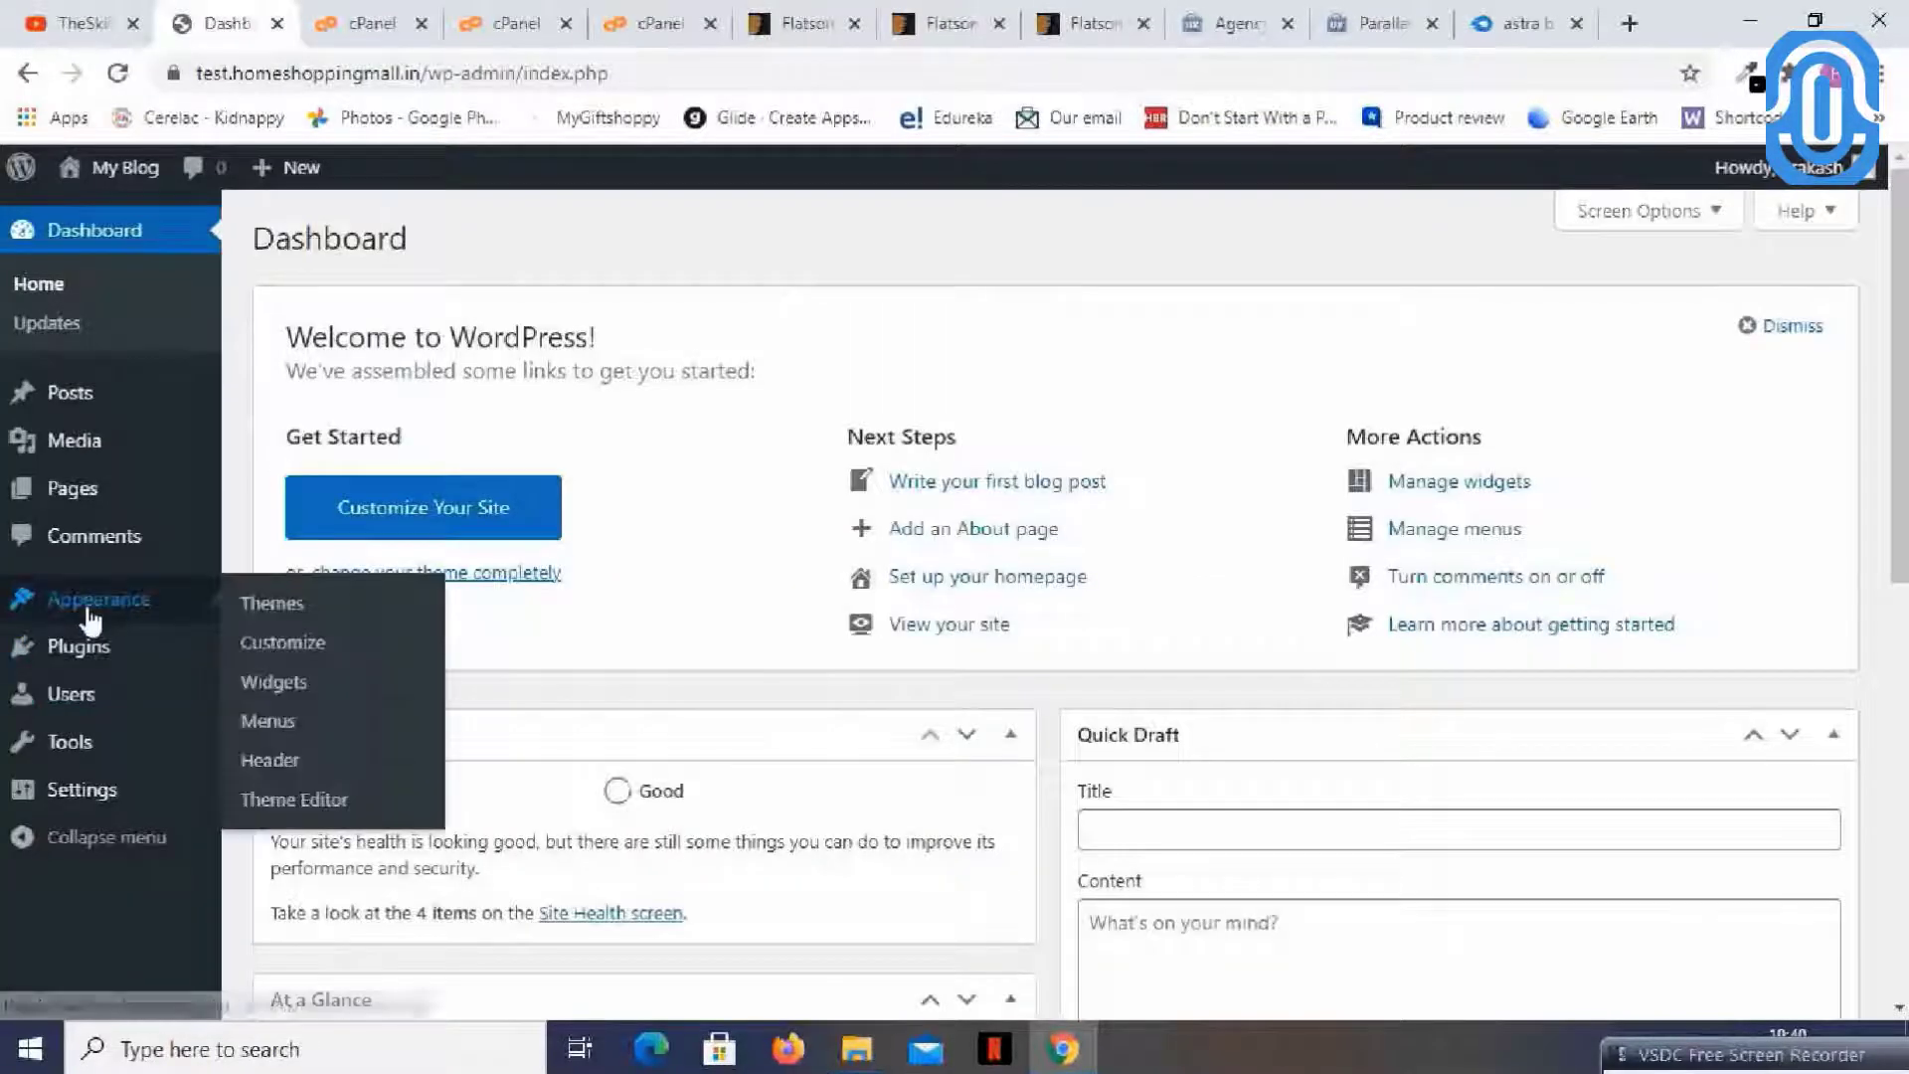
{"action": "left_click", "coordinate": [260, 607]}
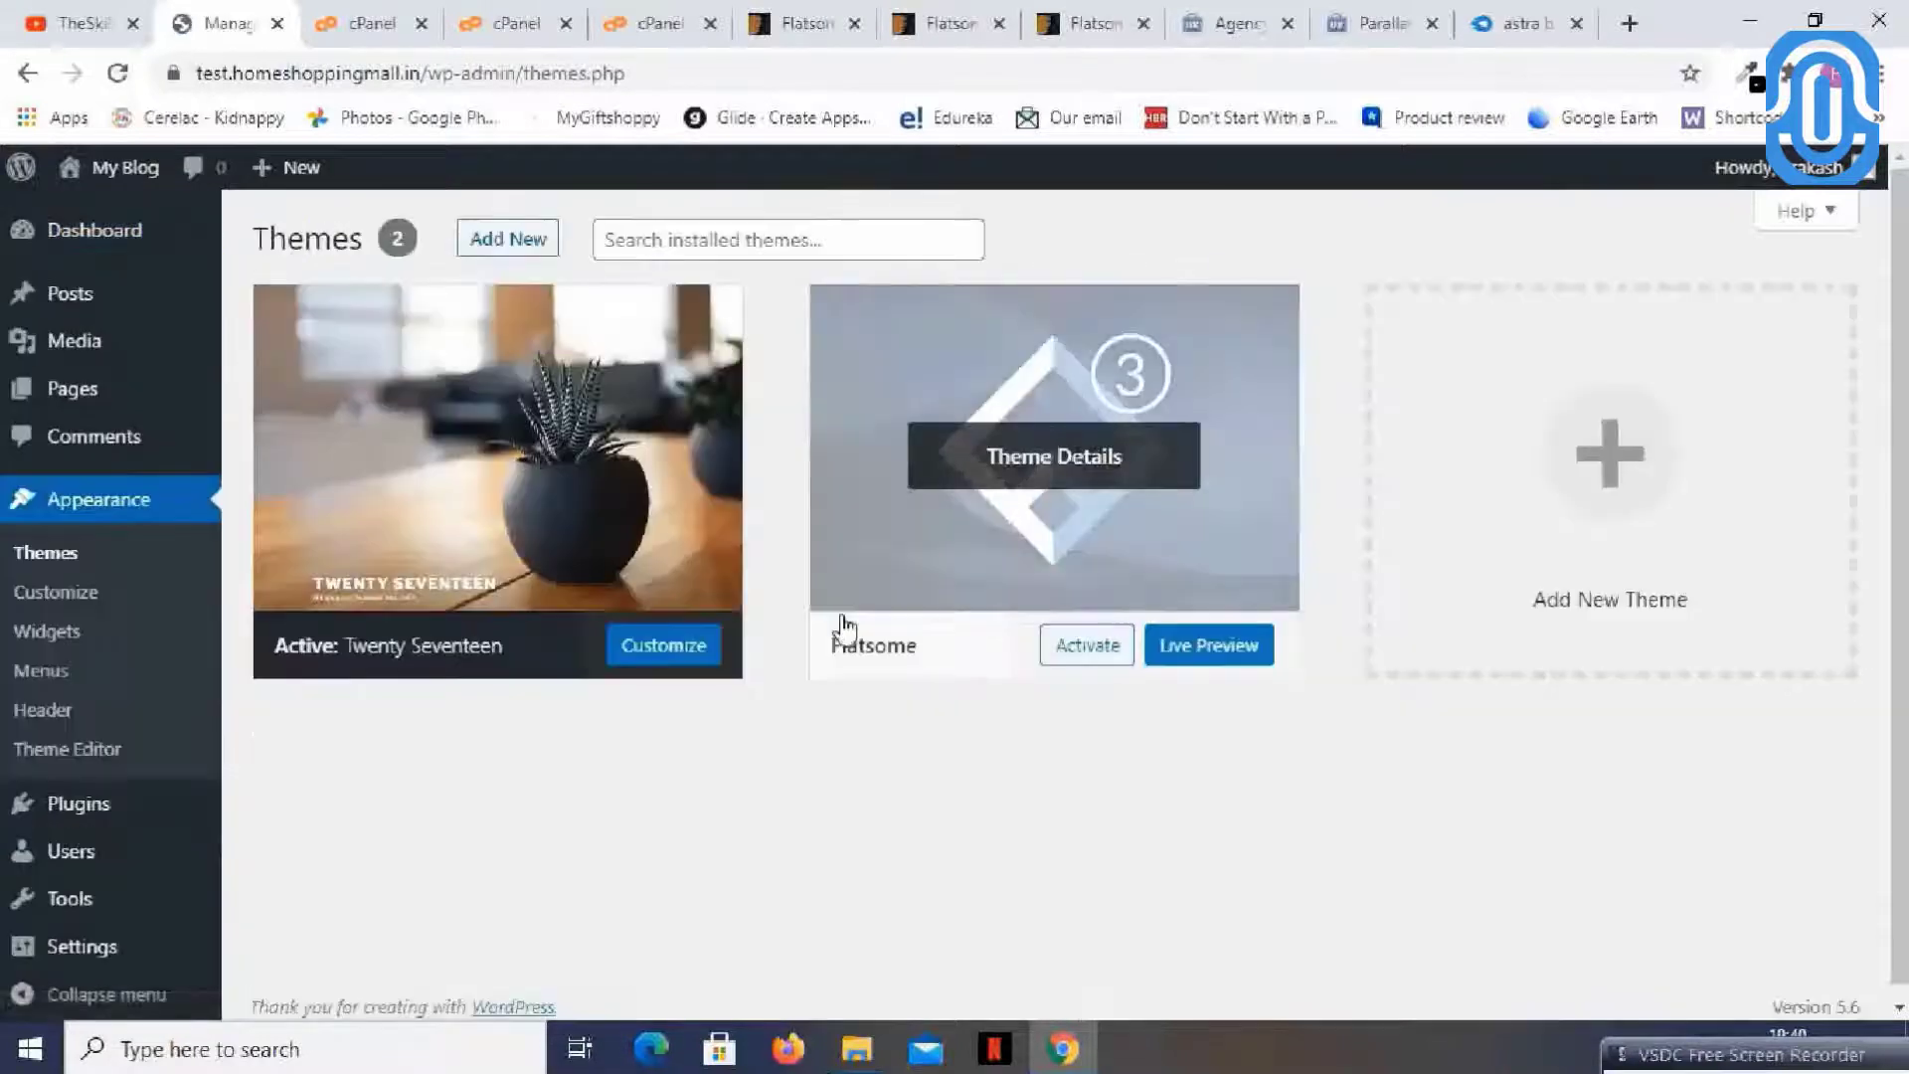
{"action": "mouse_move", "coordinate": [1006, 492]}
{"action": "left_click", "coordinate": [1084, 657]}
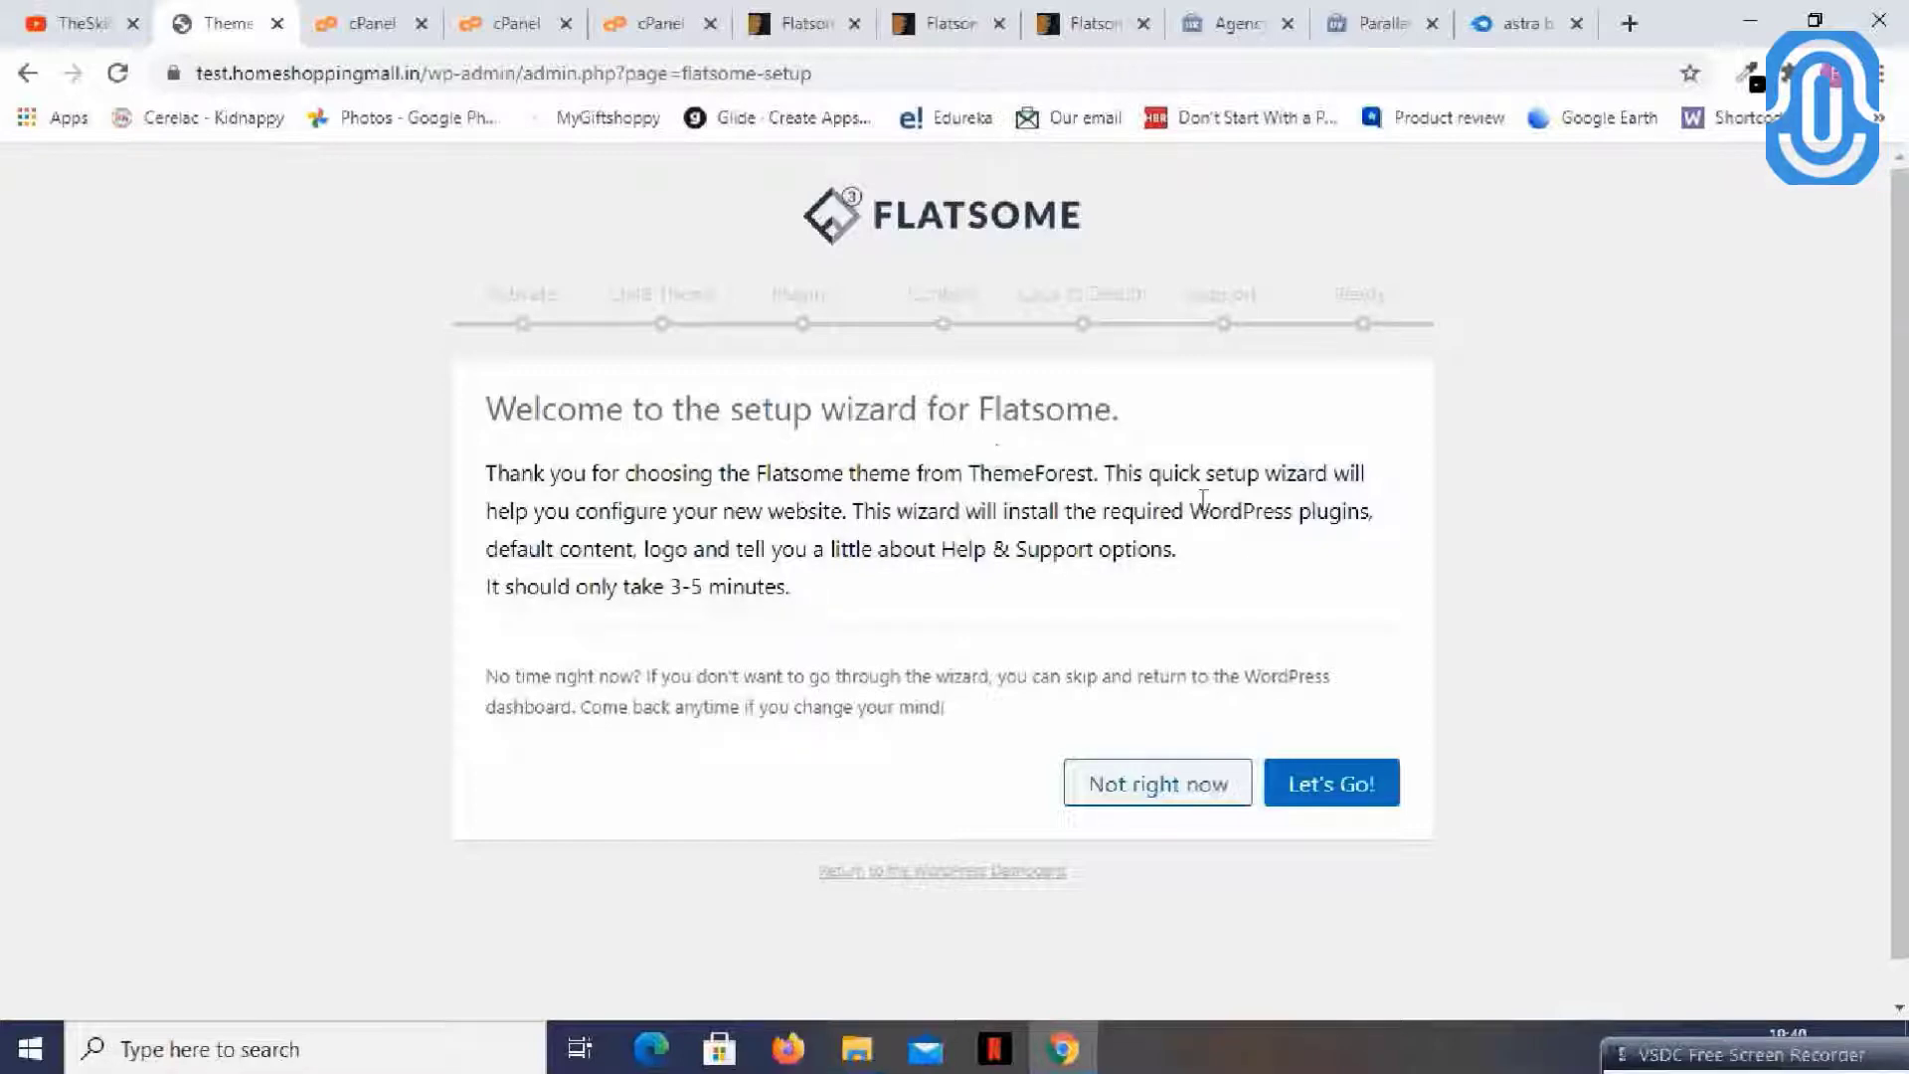
- Start the Flatsome setup wizard and get through the Activate Theme step
{"action": "left_click", "coordinate": [1332, 785]}
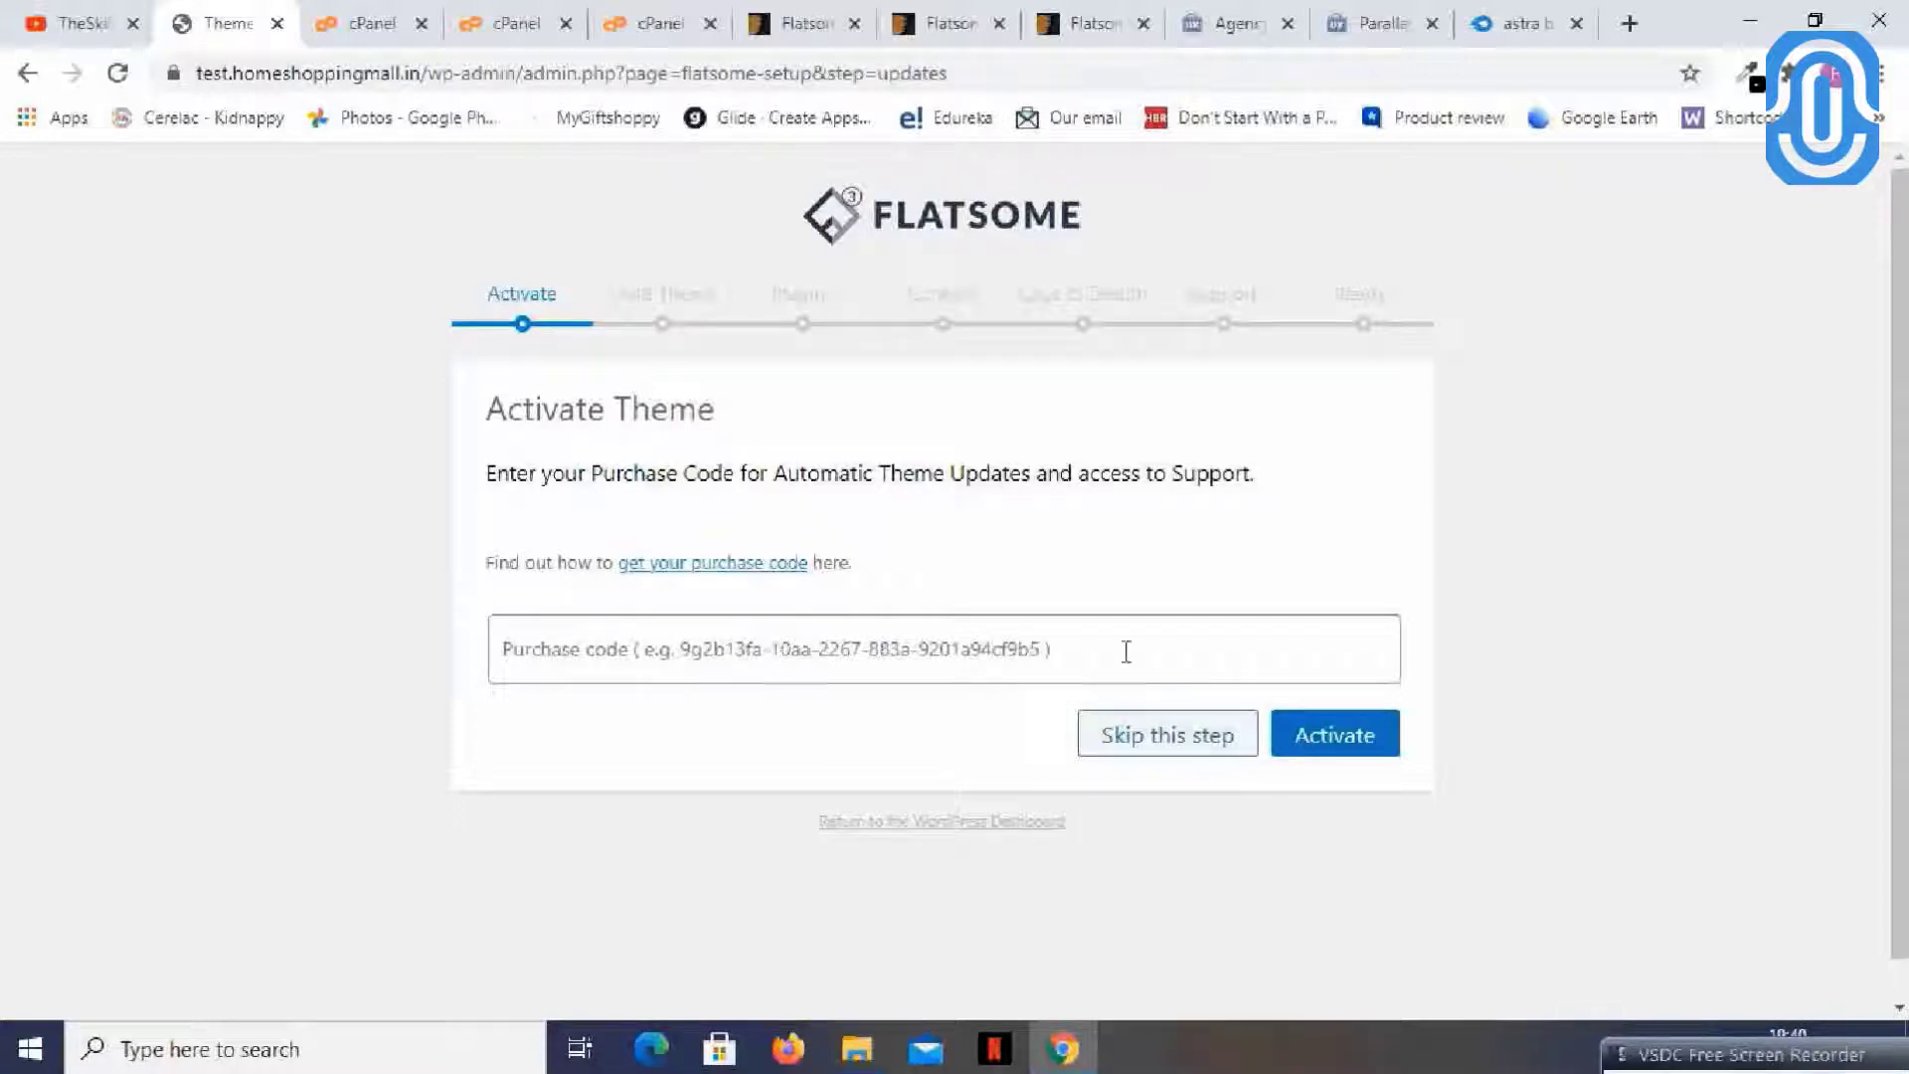
{"action": "left_click_drag", "start_coordinate": [1743, 1063], "coordinate": [1795, 1027]}
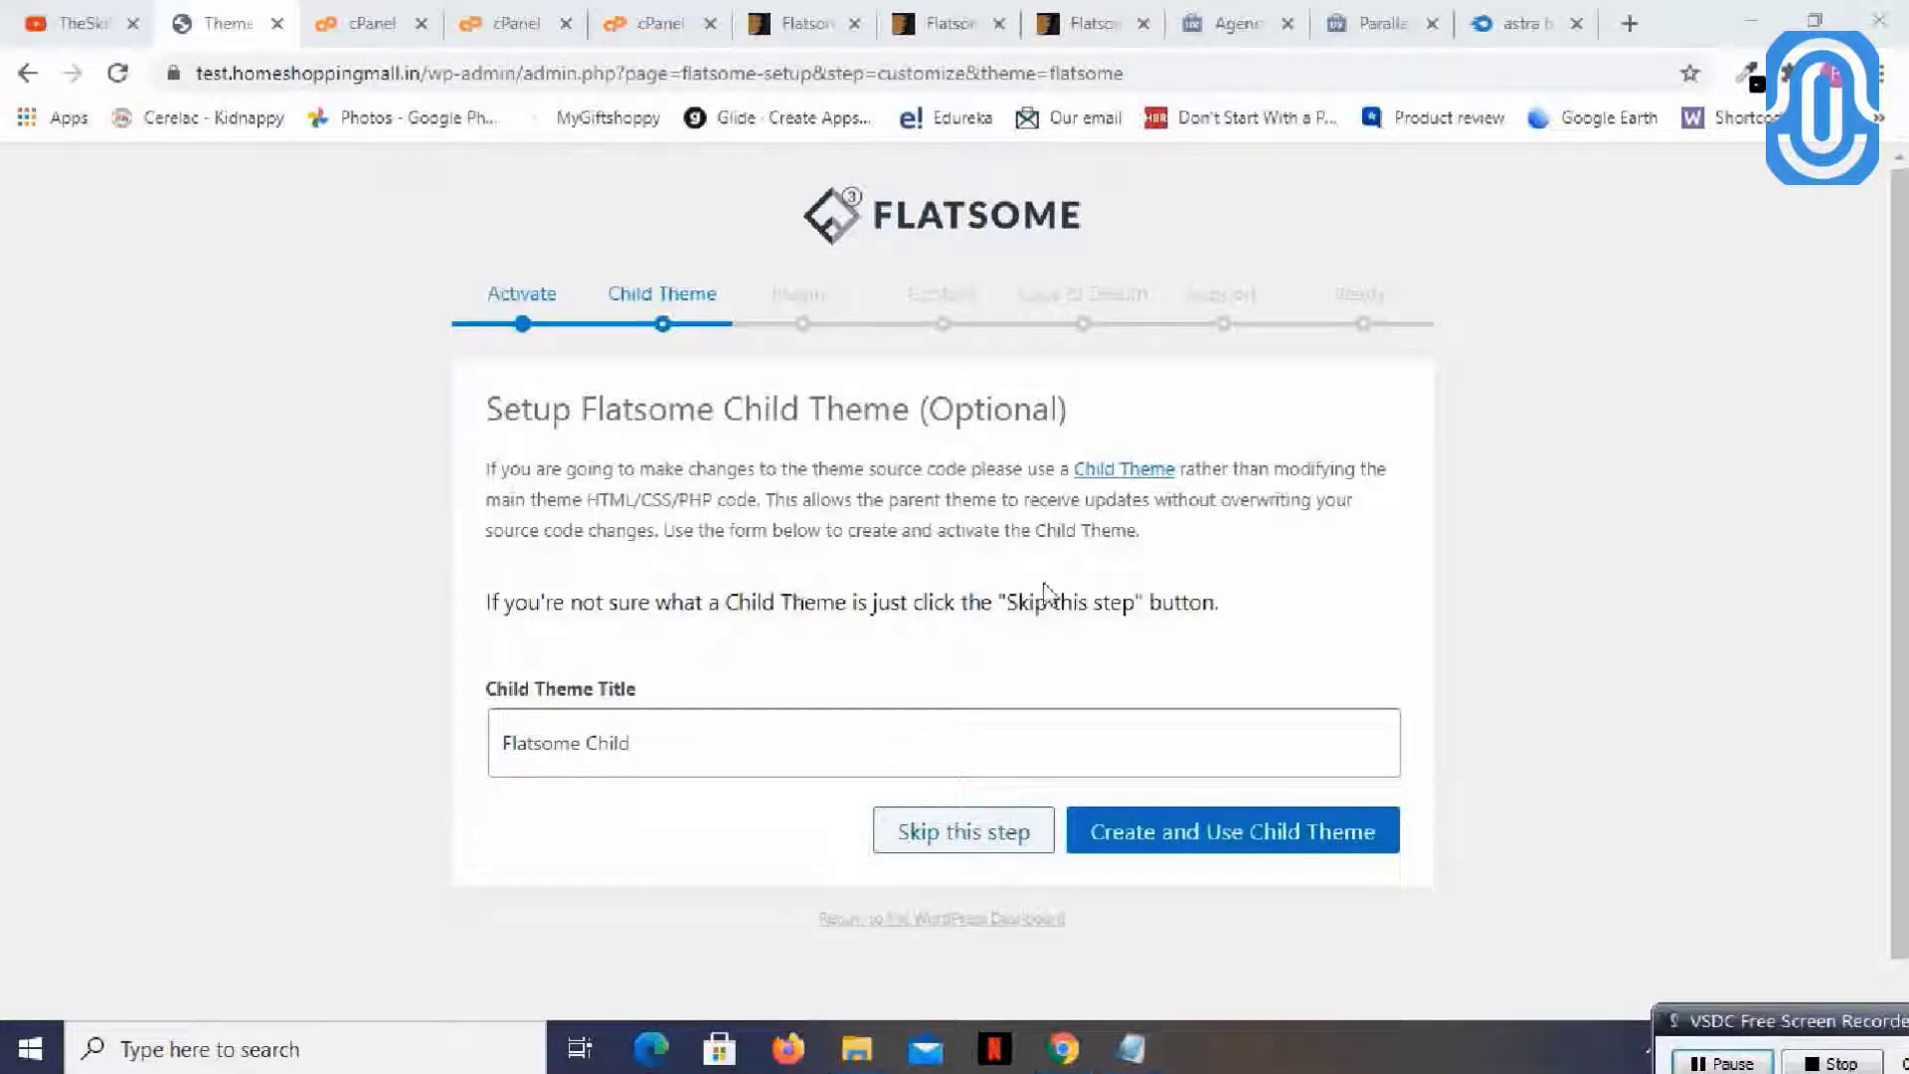
- Create and use the Flatsome Child theme, then continue to Default Plugins
{"action": "left_click", "coordinate": [1200, 852]}
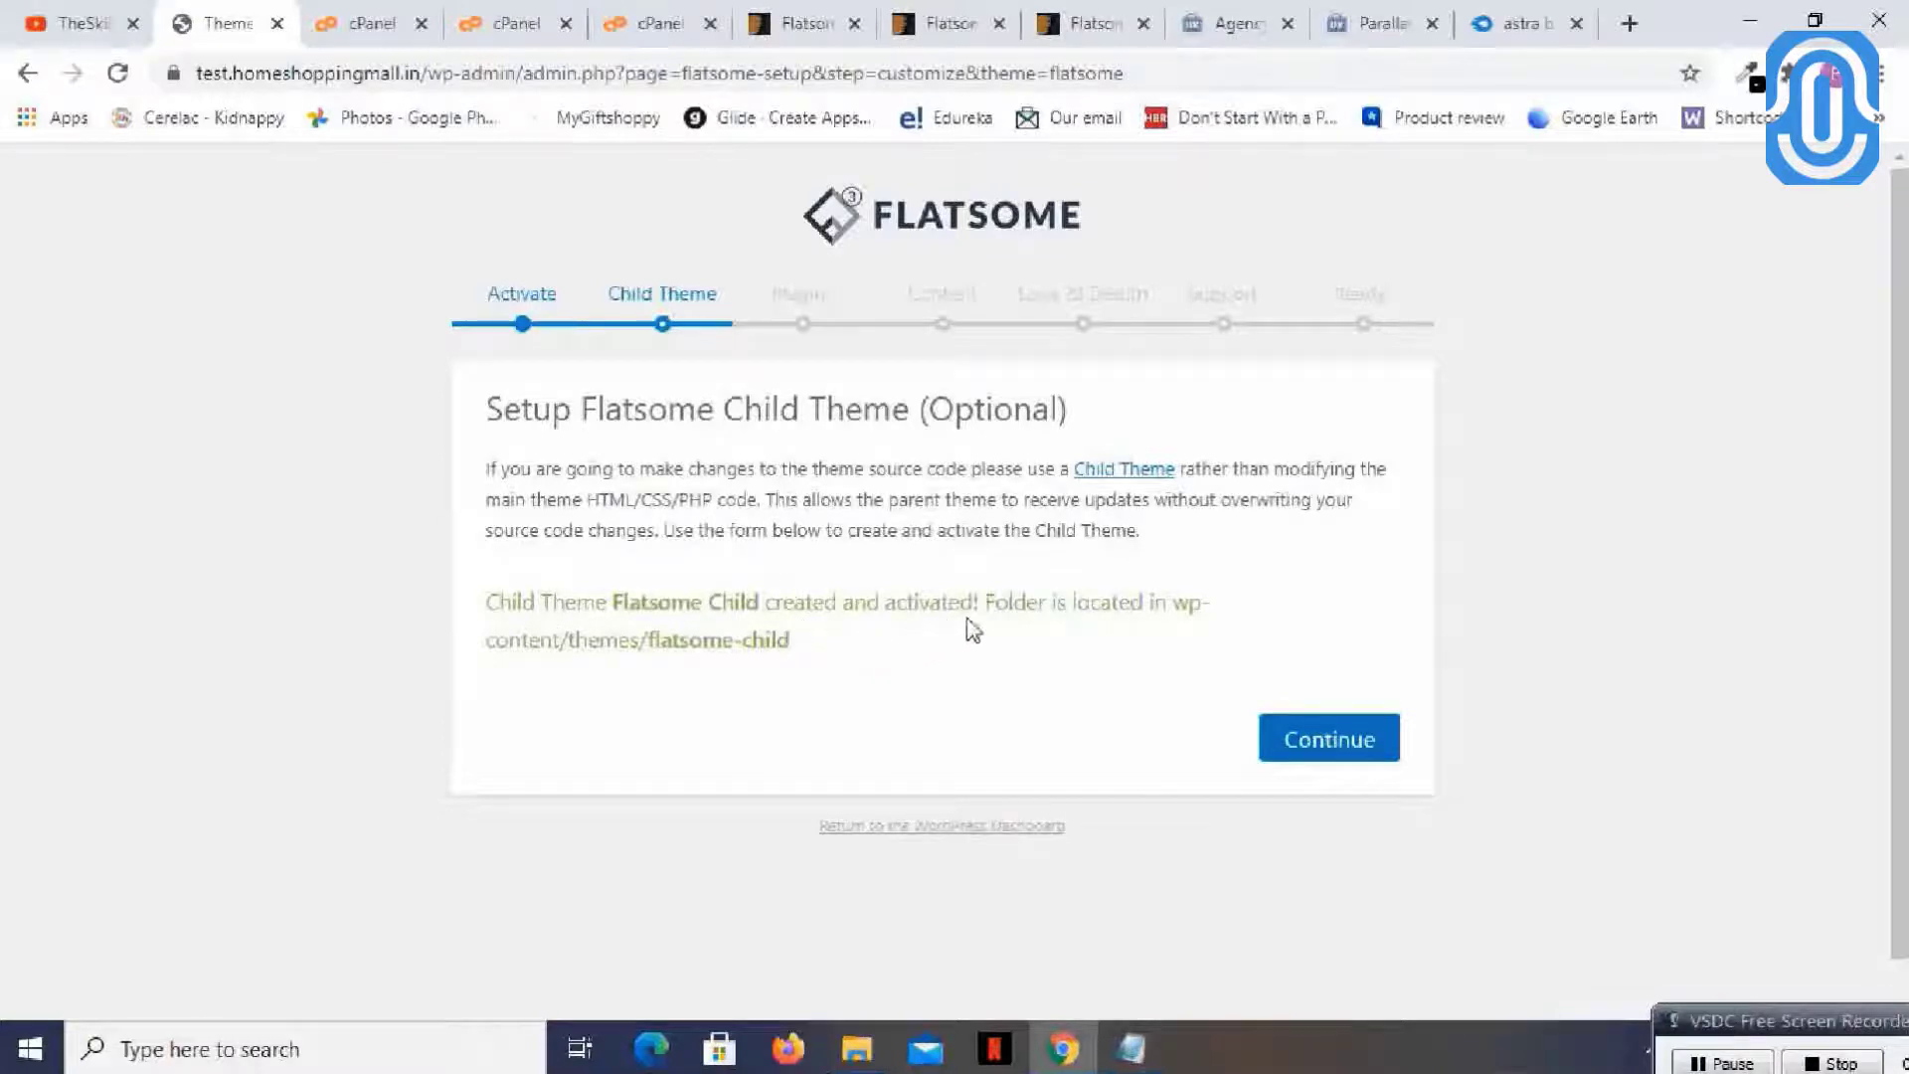
{"action": "left_click", "coordinate": [1333, 737]}
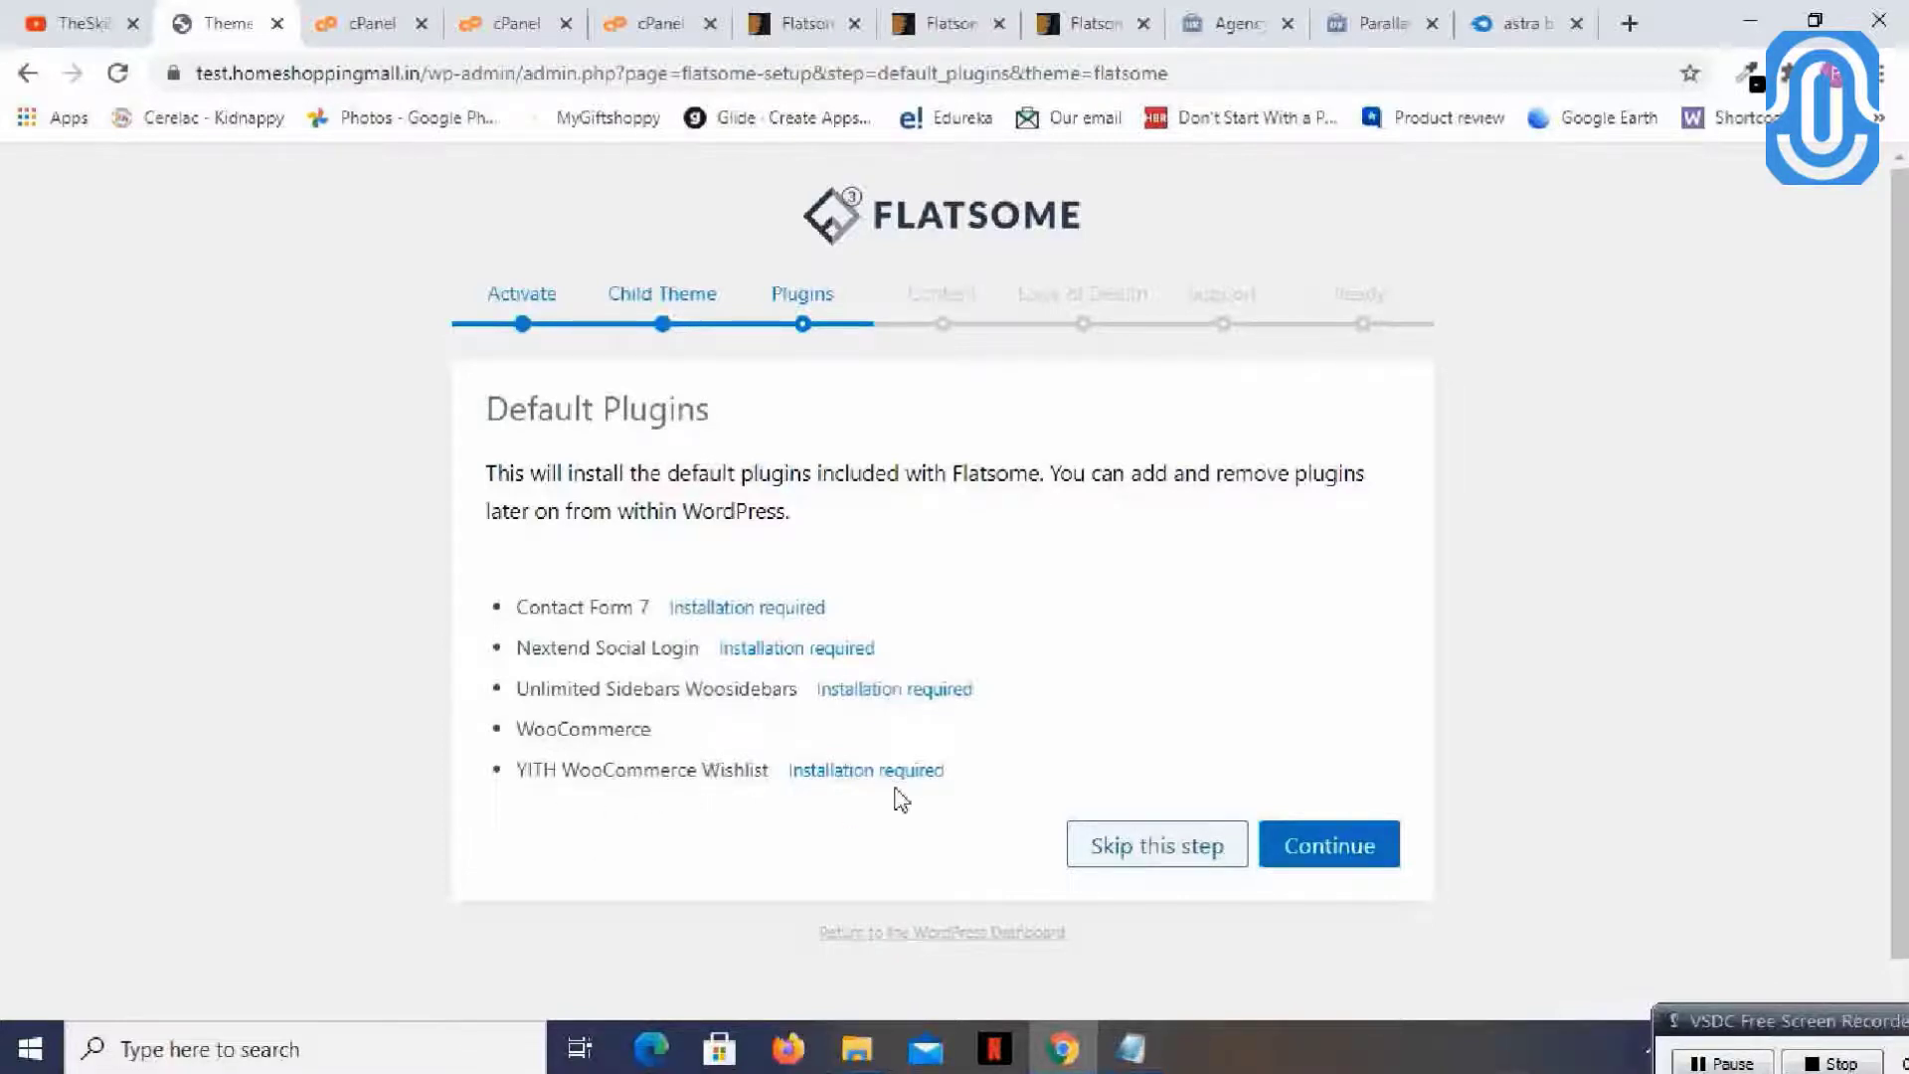
- Install the default Flatsome plugins and advance to Install Demo Content
{"action": "left_click", "coordinate": [1329, 844]}
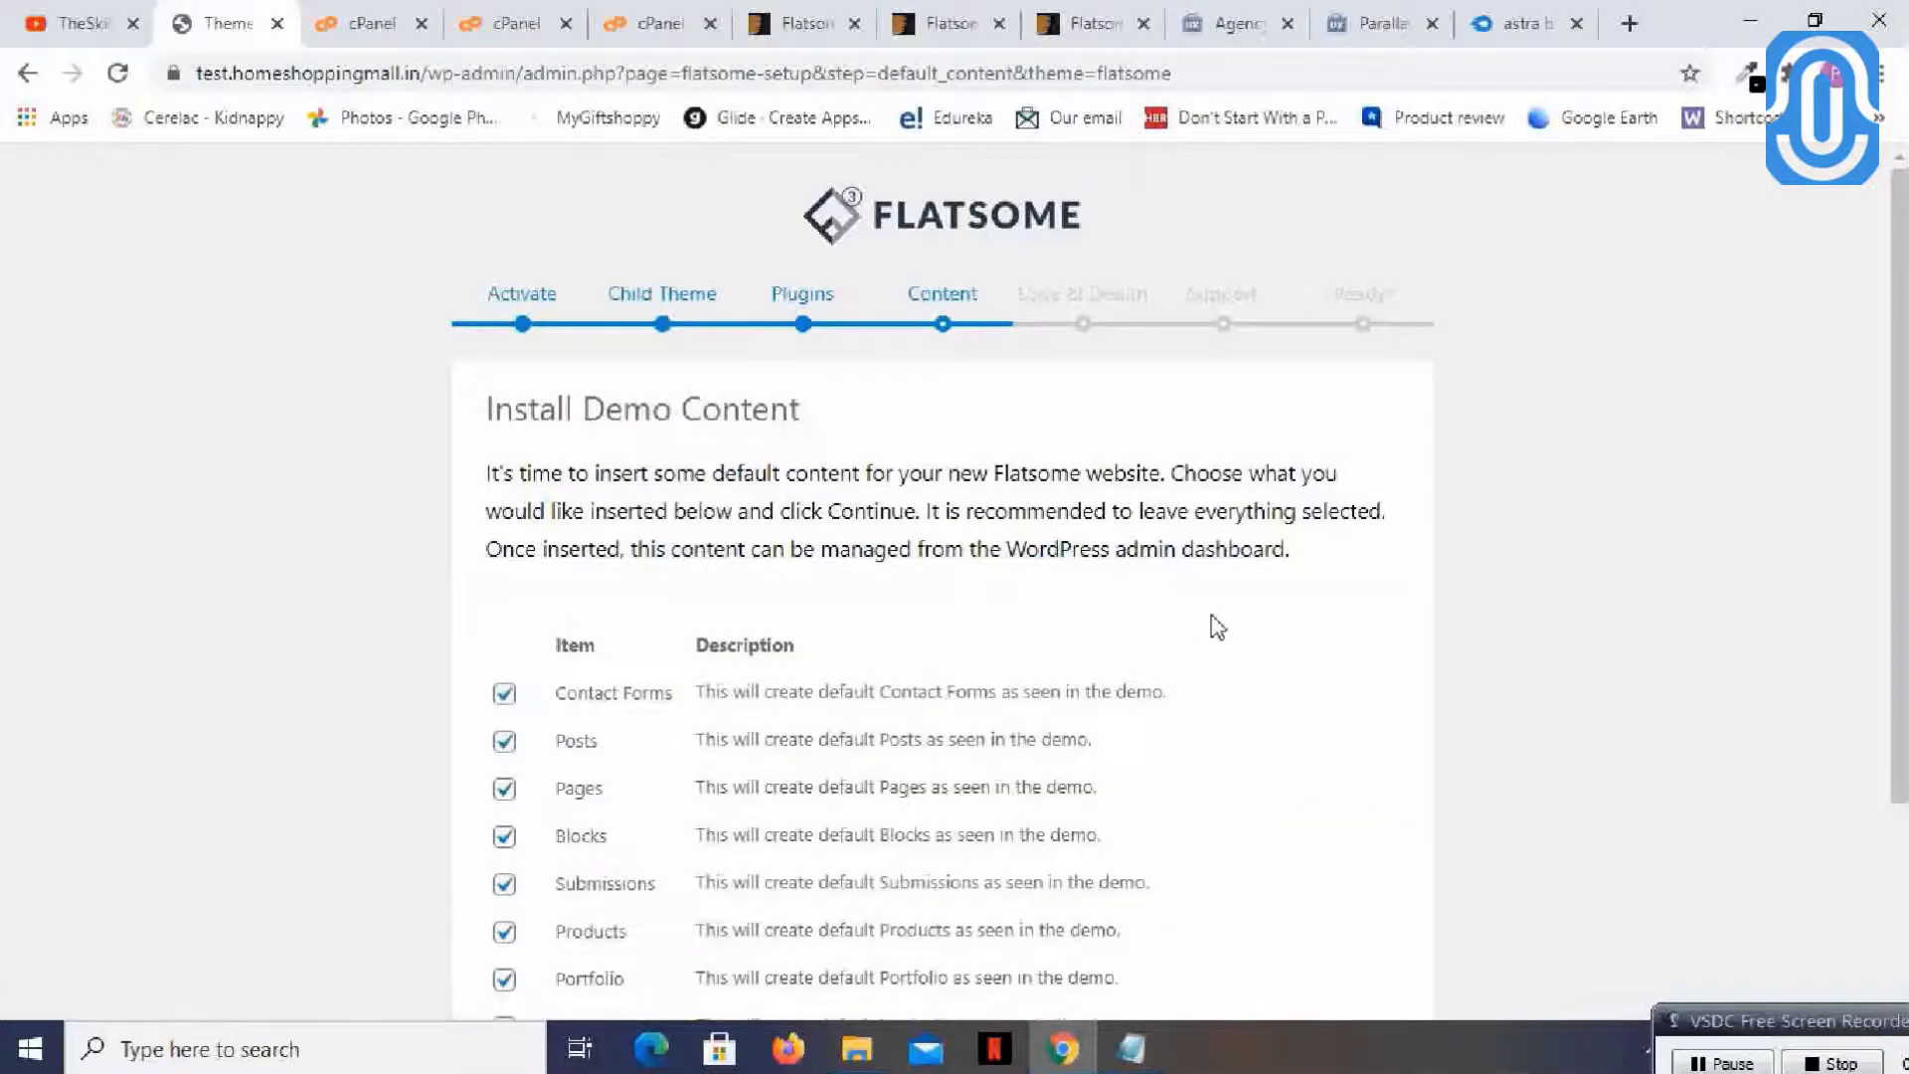
{"action": "scroll", "coordinate": [1218, 627], "scroll_direction": "down", "scroll_amount": 3}
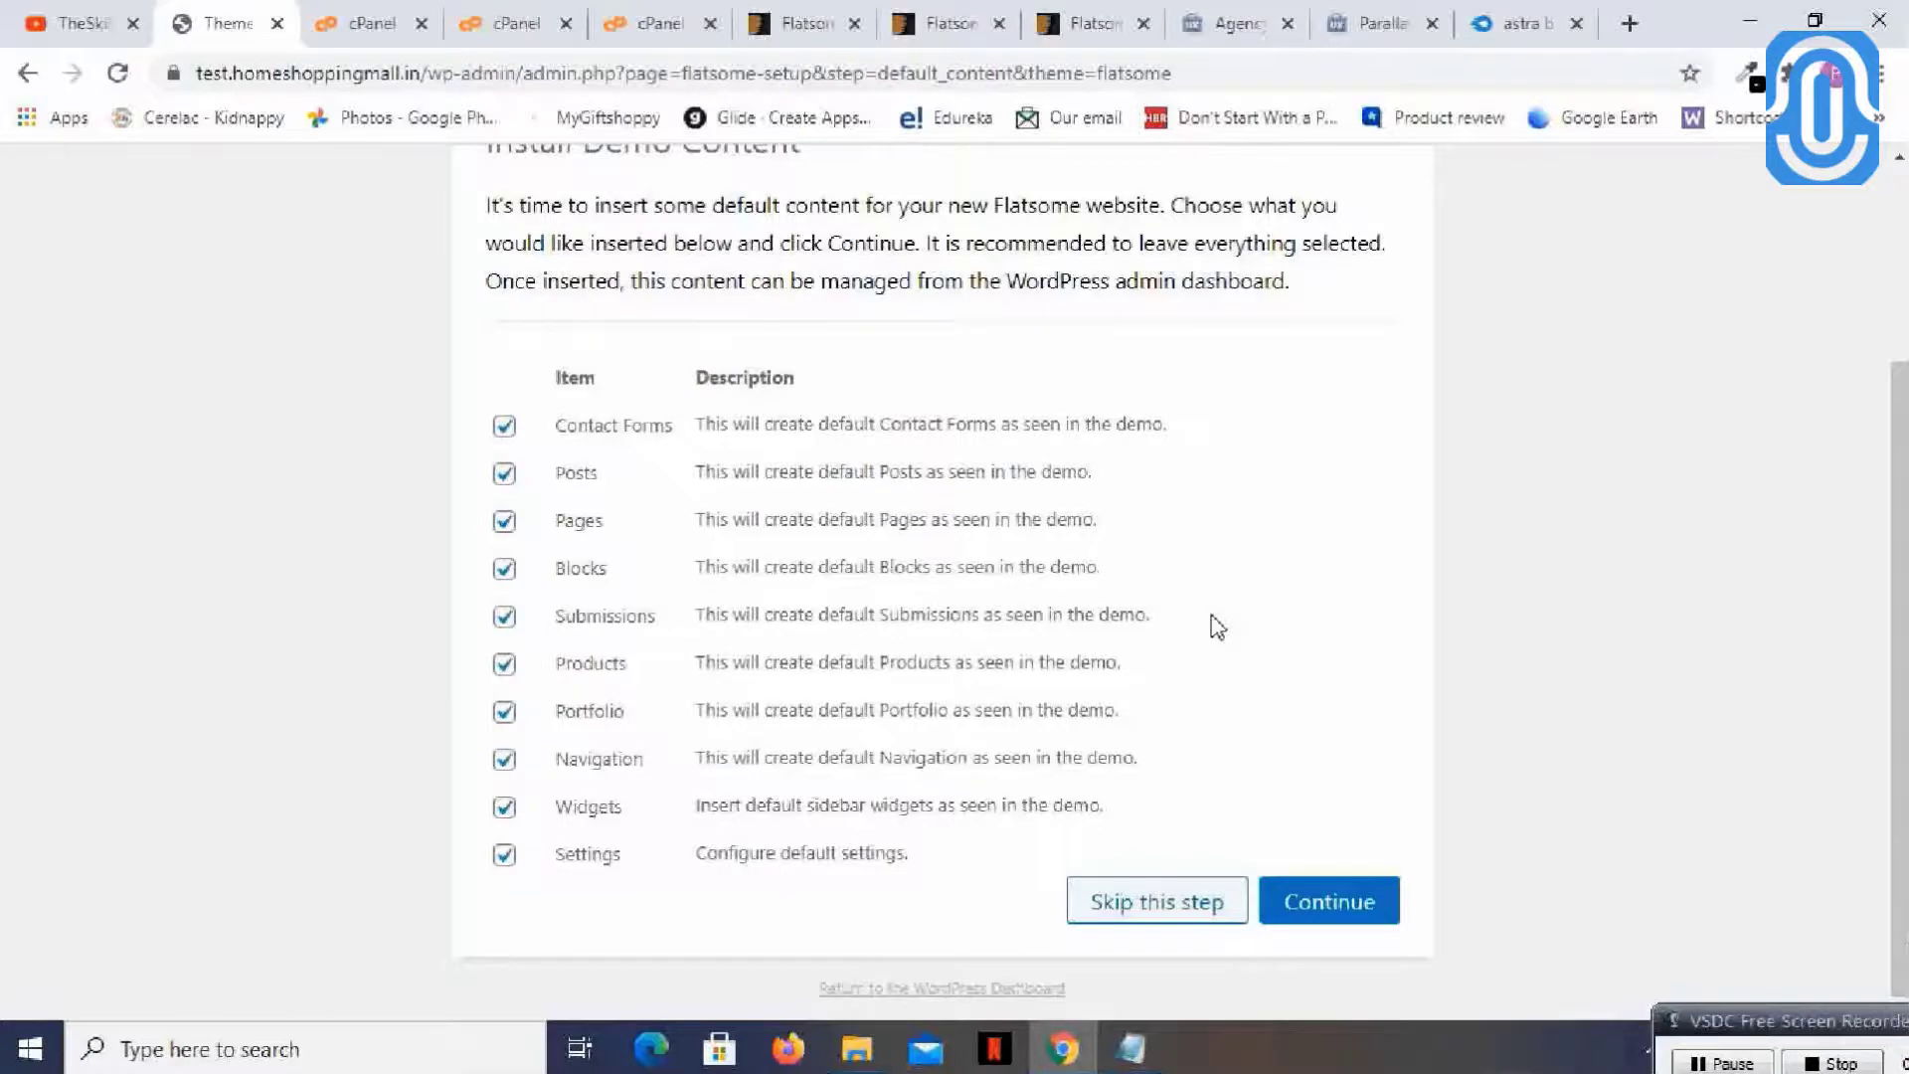
{"action": "scroll", "coordinate": [1217, 627], "scroll_direction": "up", "scroll_amount": 3}
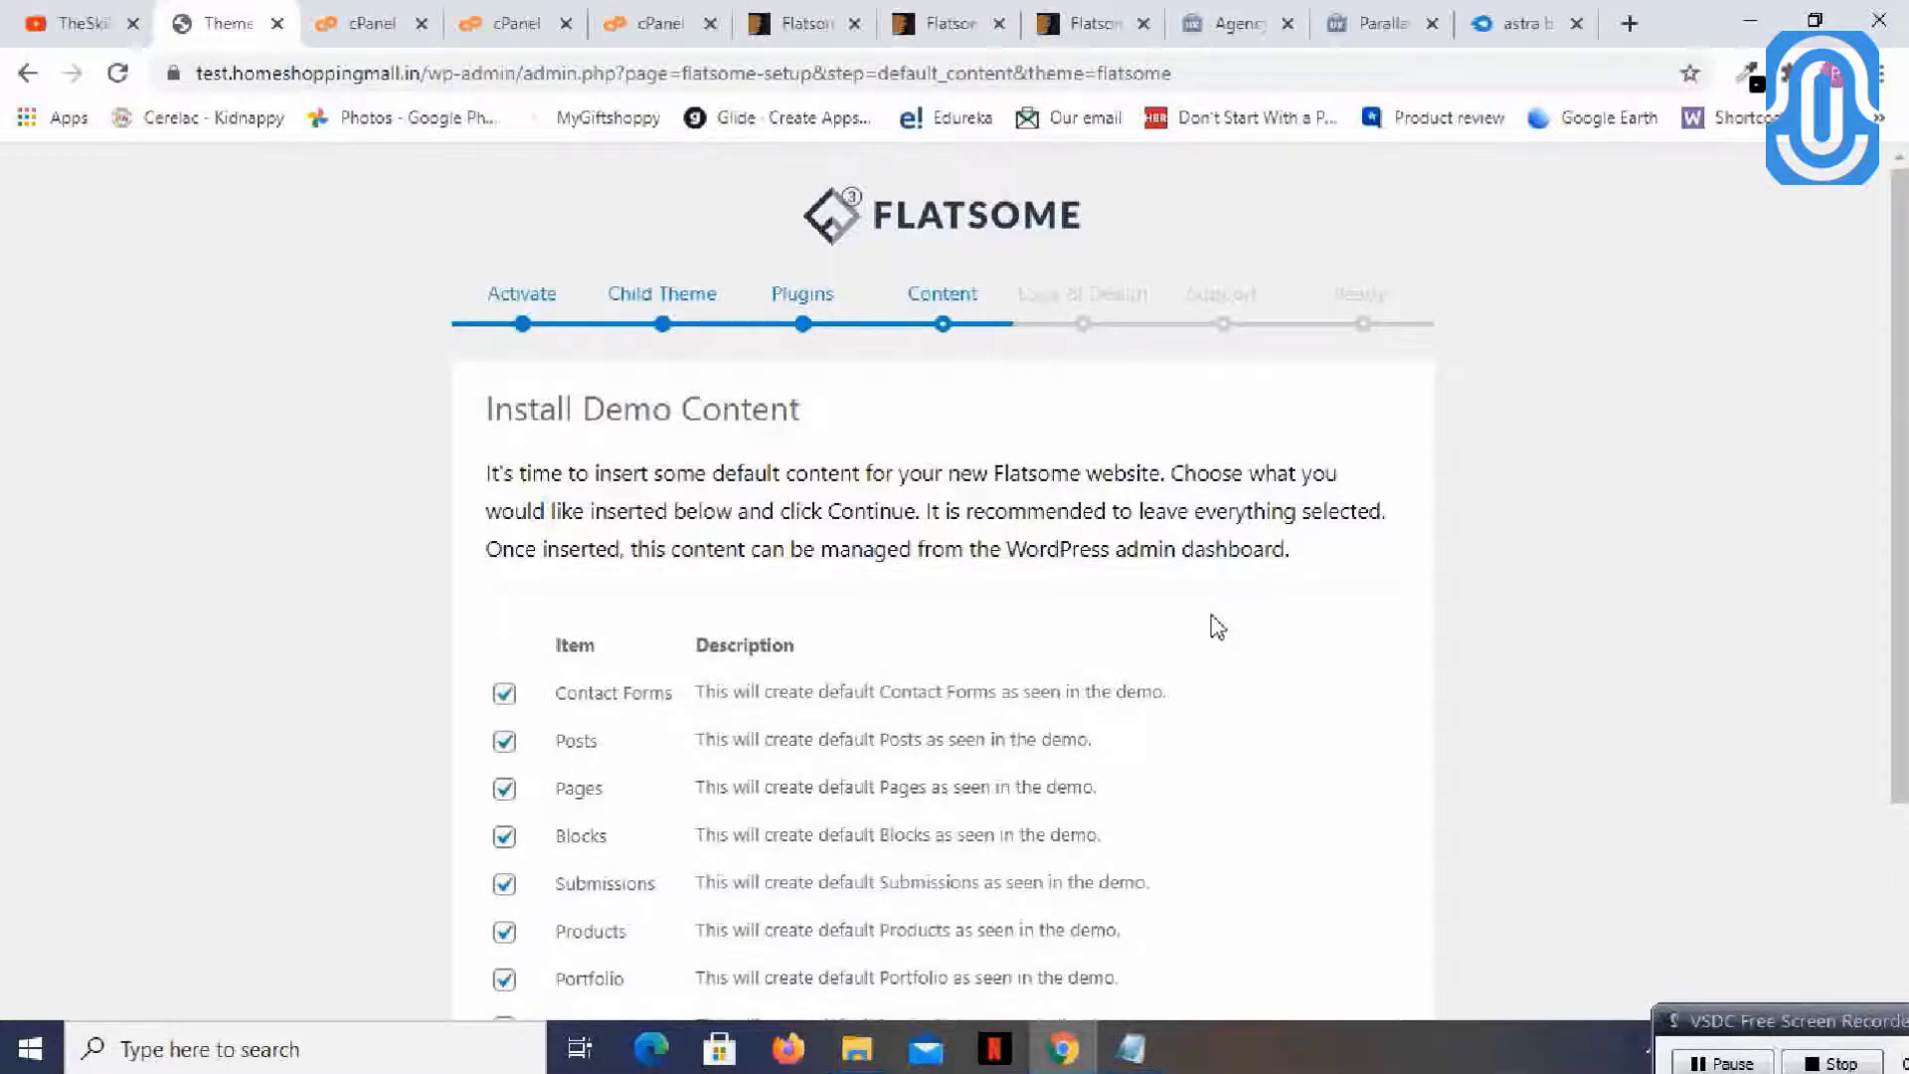
{"action": "scroll", "coordinate": [1213, 627], "scroll_direction": "down", "scroll_amount": 1}
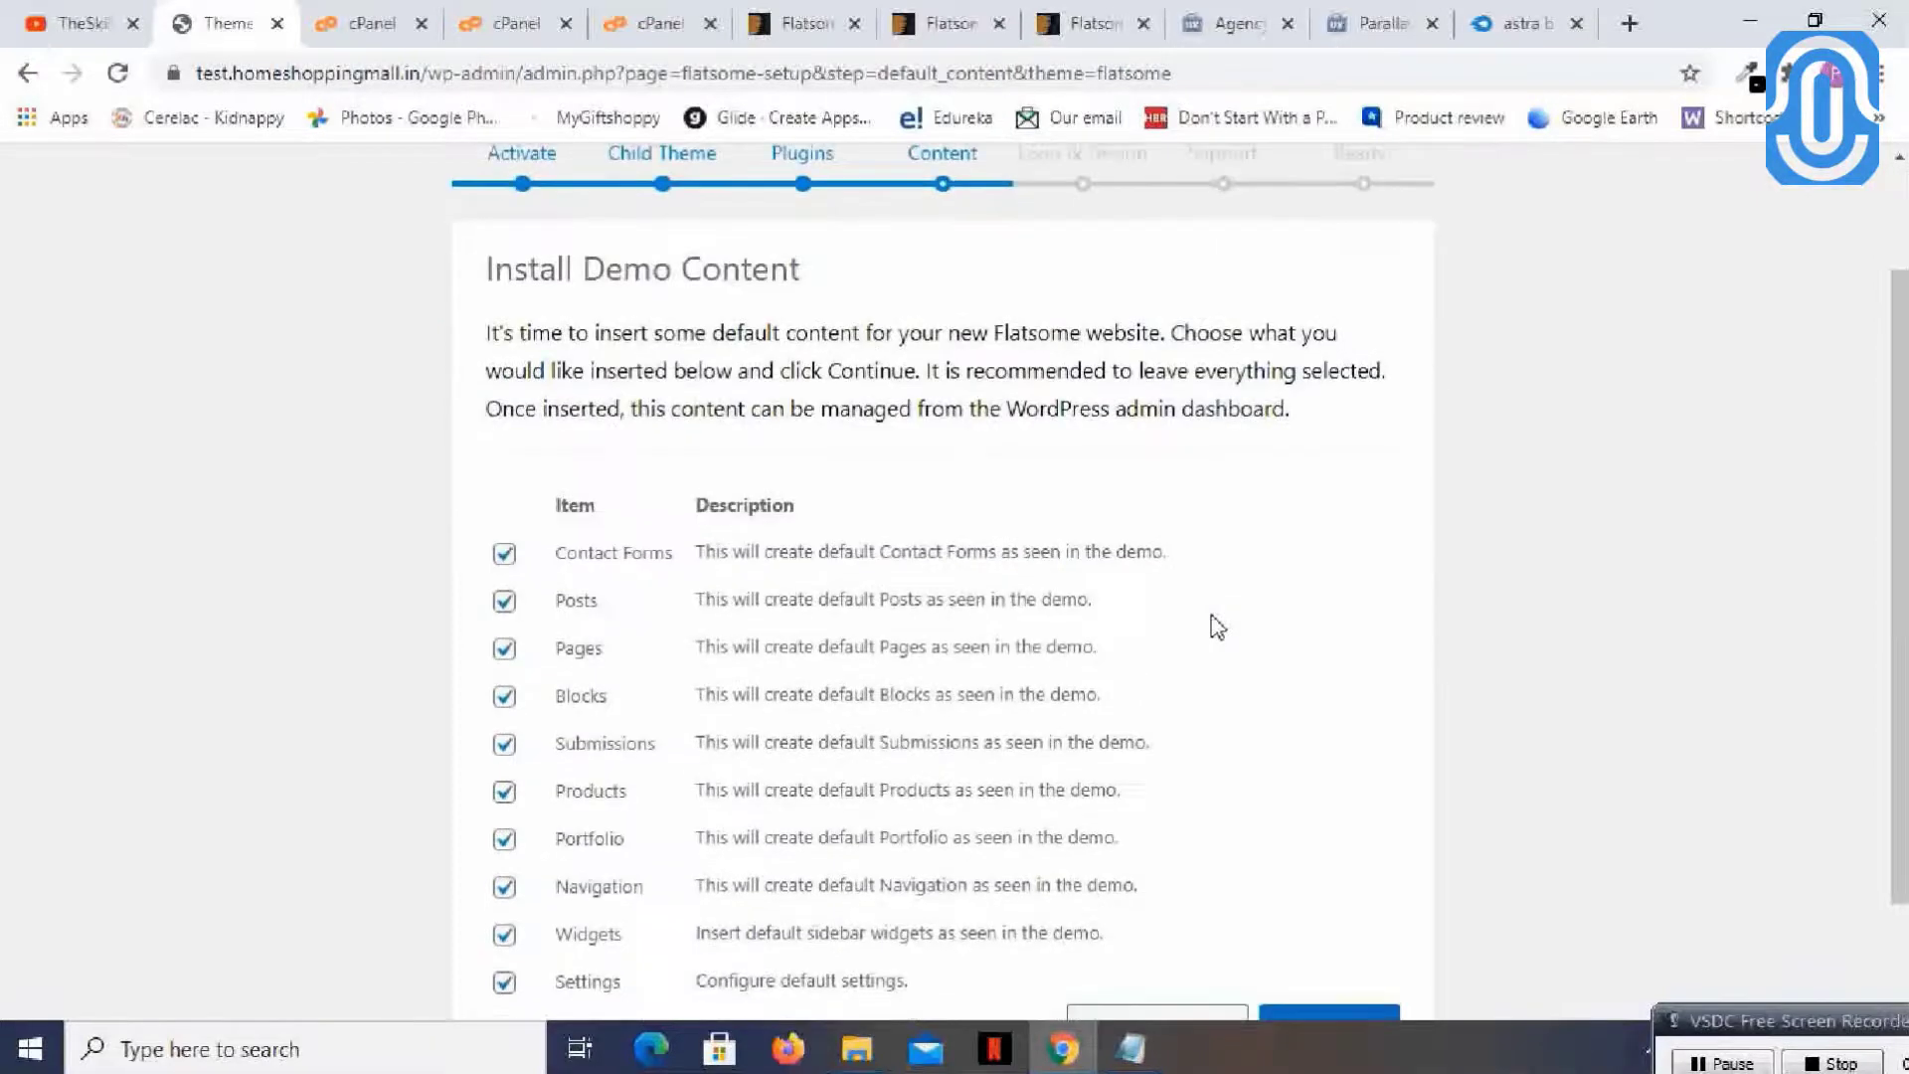
{"action": "scroll", "coordinate": [1287, 600], "scroll_direction": "down", "scroll_amount": 1}
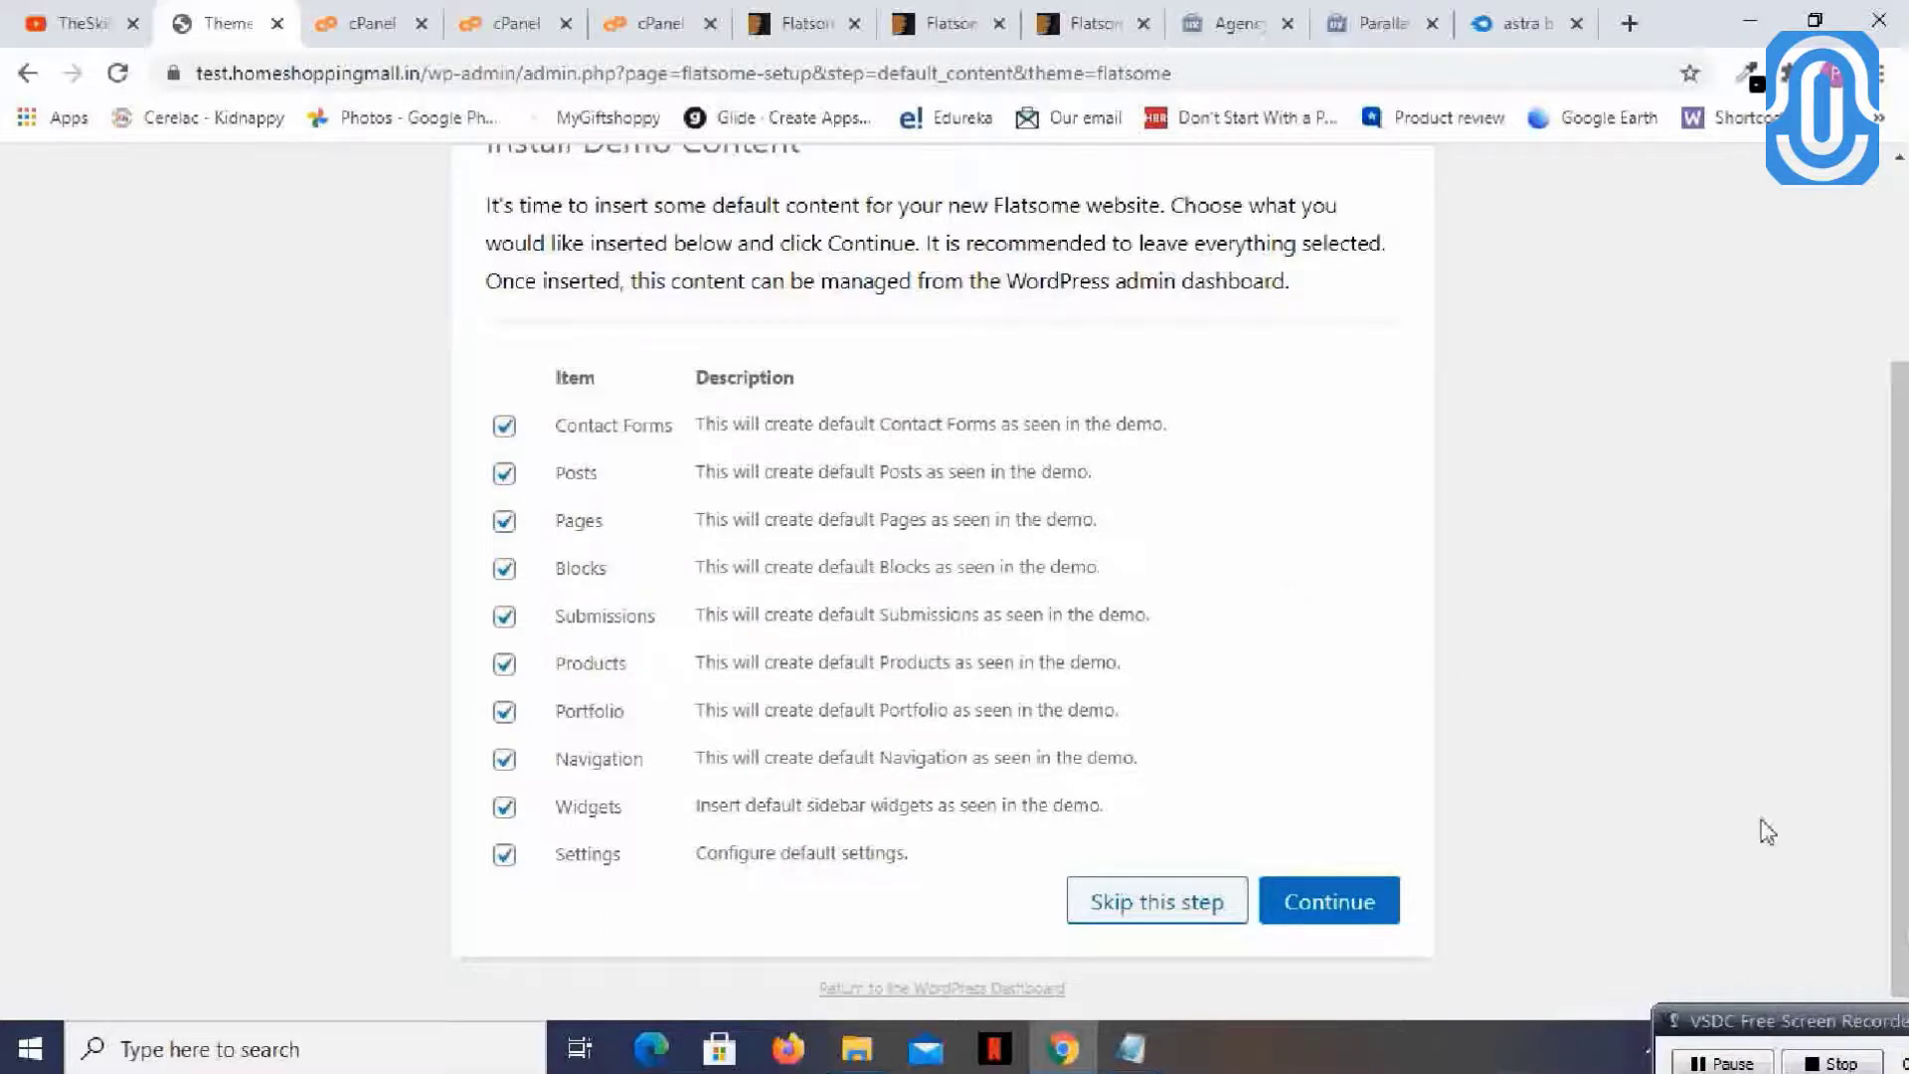
{"action": "left_click_drag", "start_coordinate": [1774, 1024], "coordinate": [1826, 1046]}
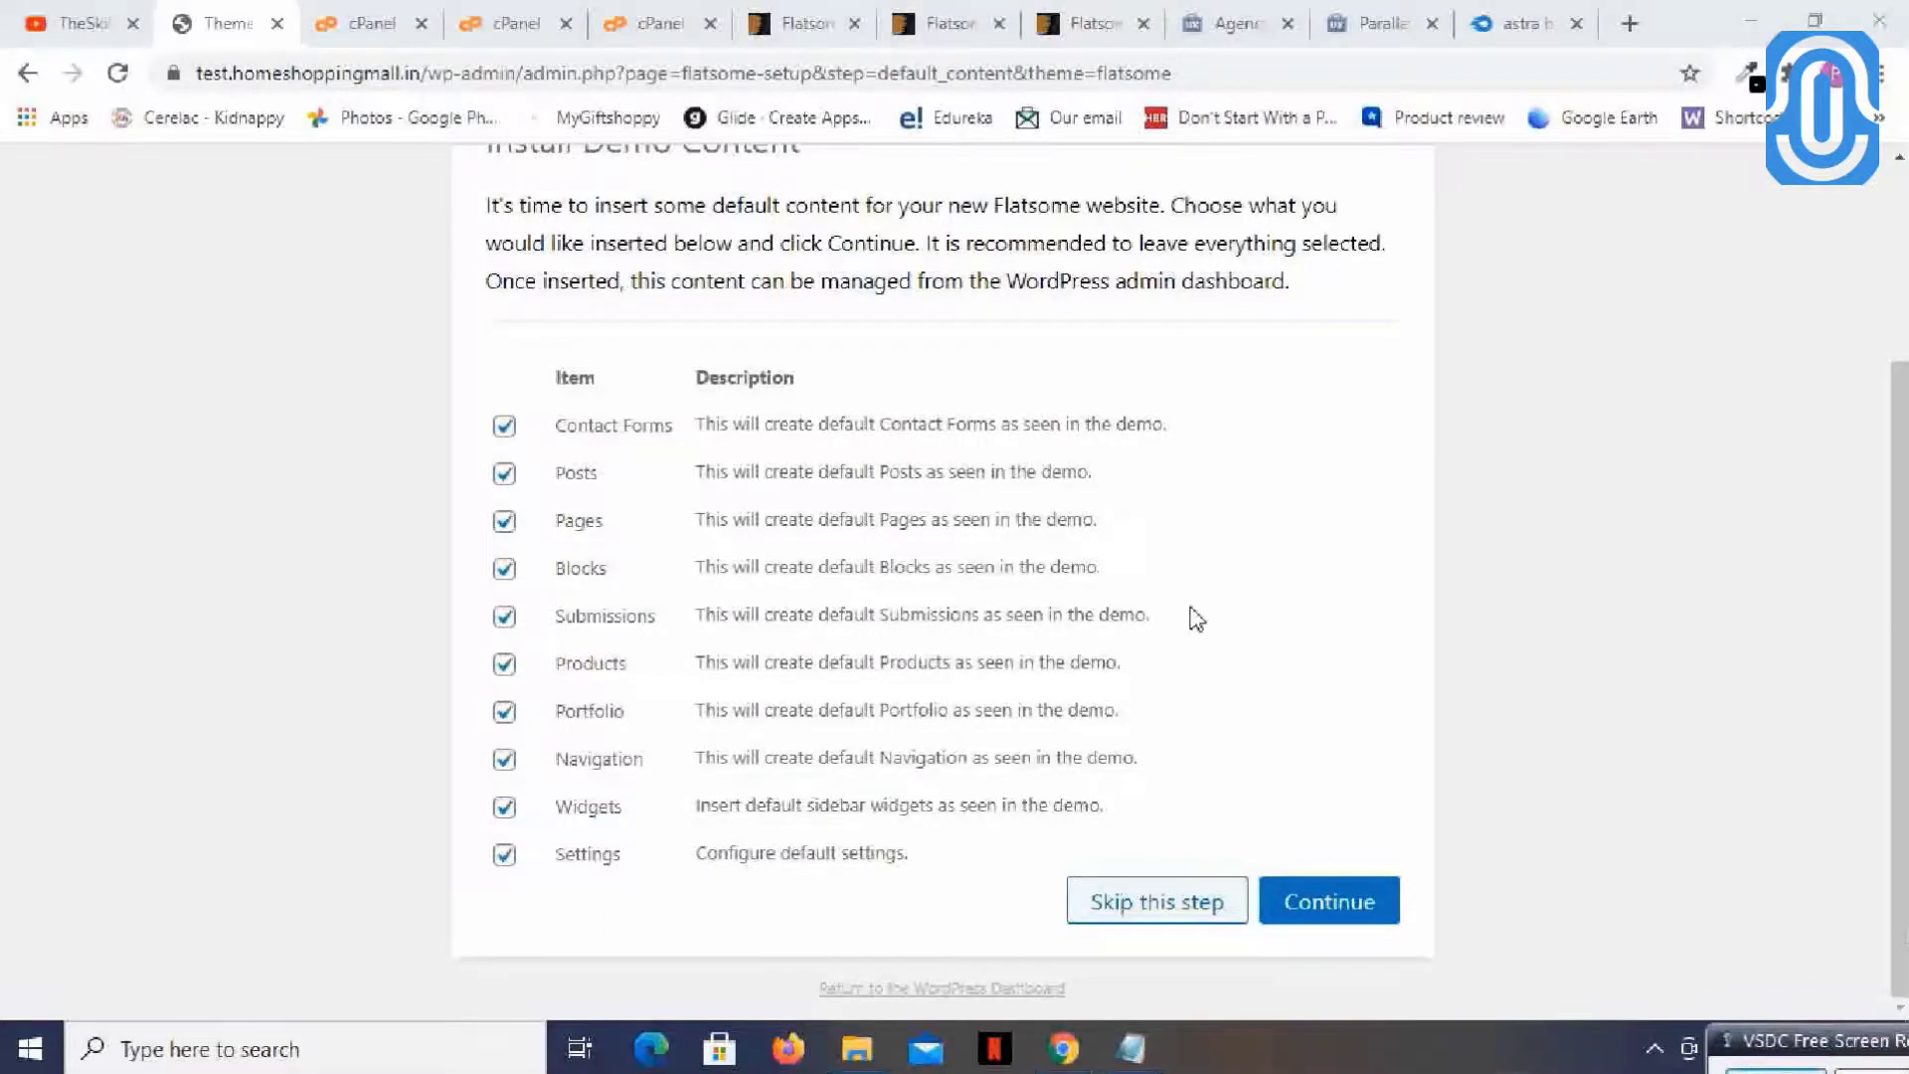
{"action": "scroll", "coordinate": [1191, 618], "scroll_direction": "up", "scroll_amount": 2}
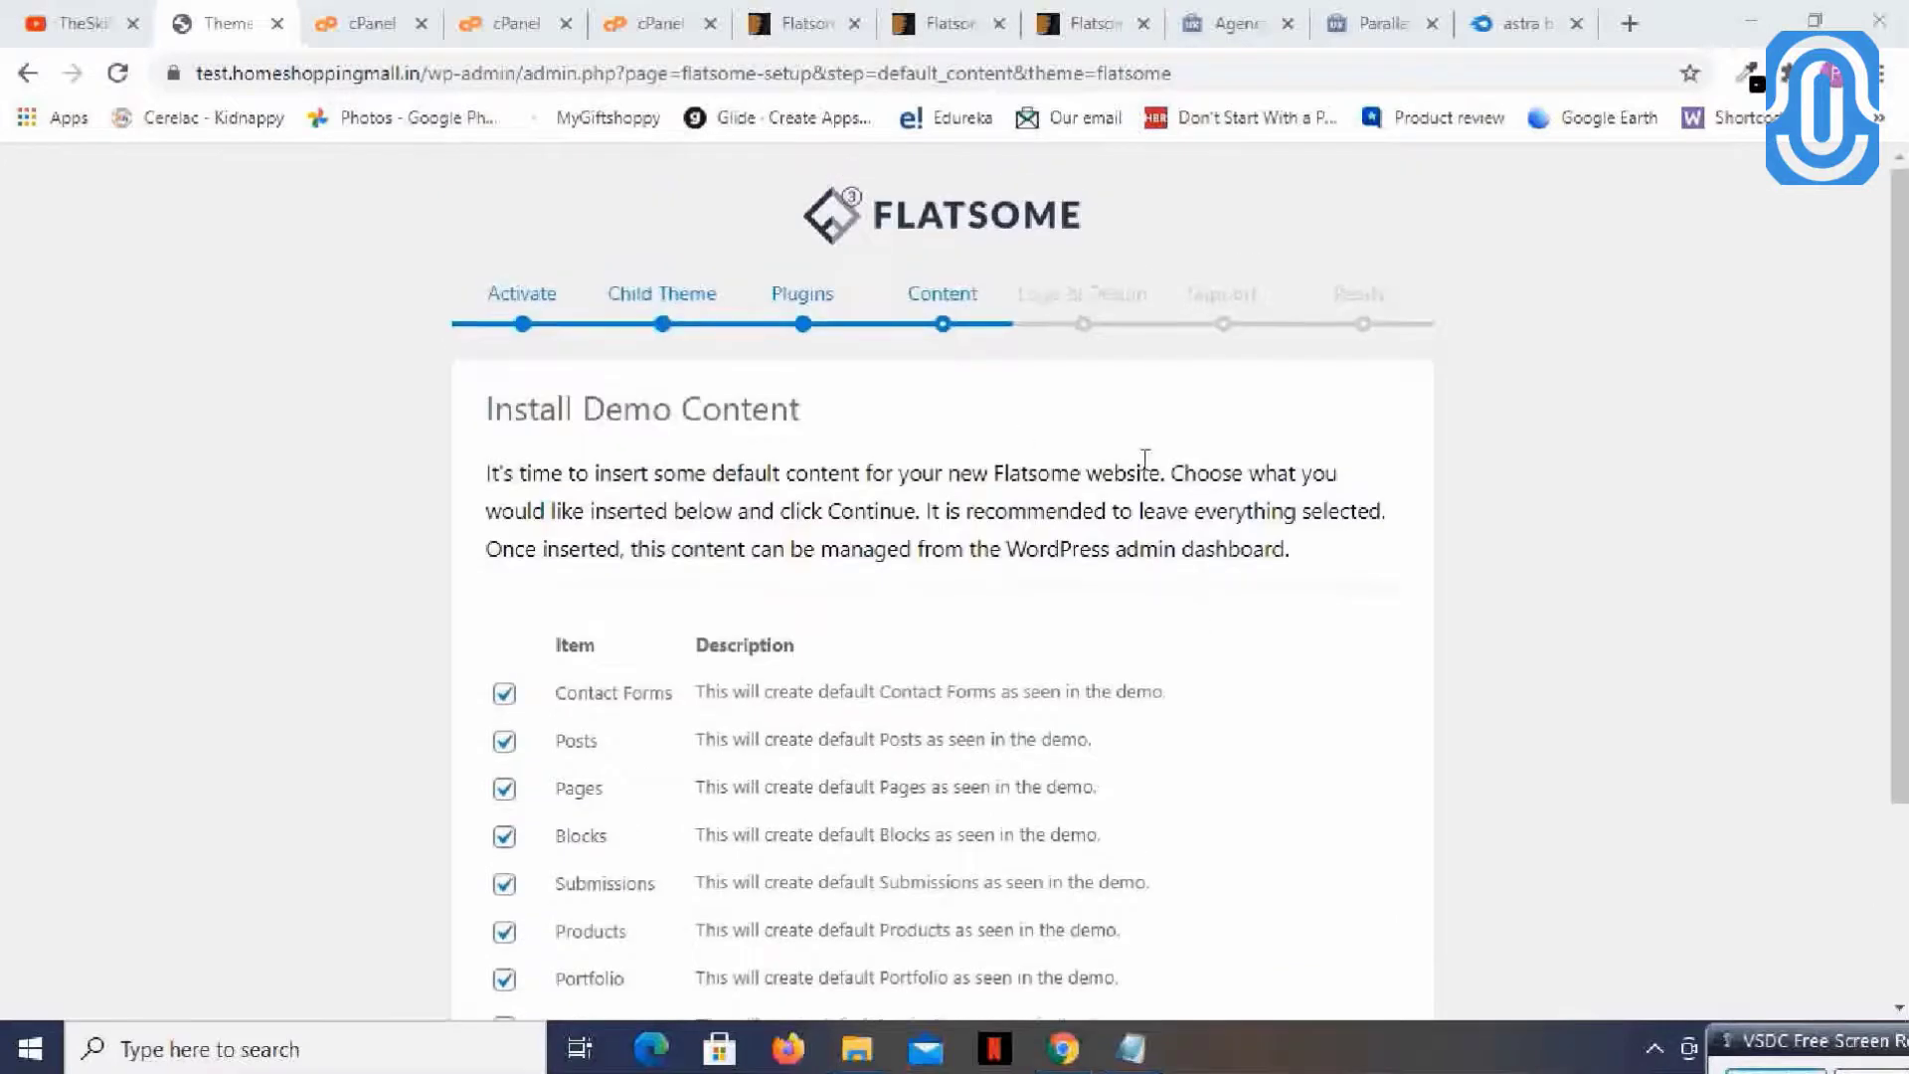
{"action": "scroll", "coordinate": [1143, 460], "scroll_direction": "down", "scroll_amount": 3}
- Import all checked demo content: posts, pages, products and the rest
{"action": "left_click", "coordinate": [1363, 912]}
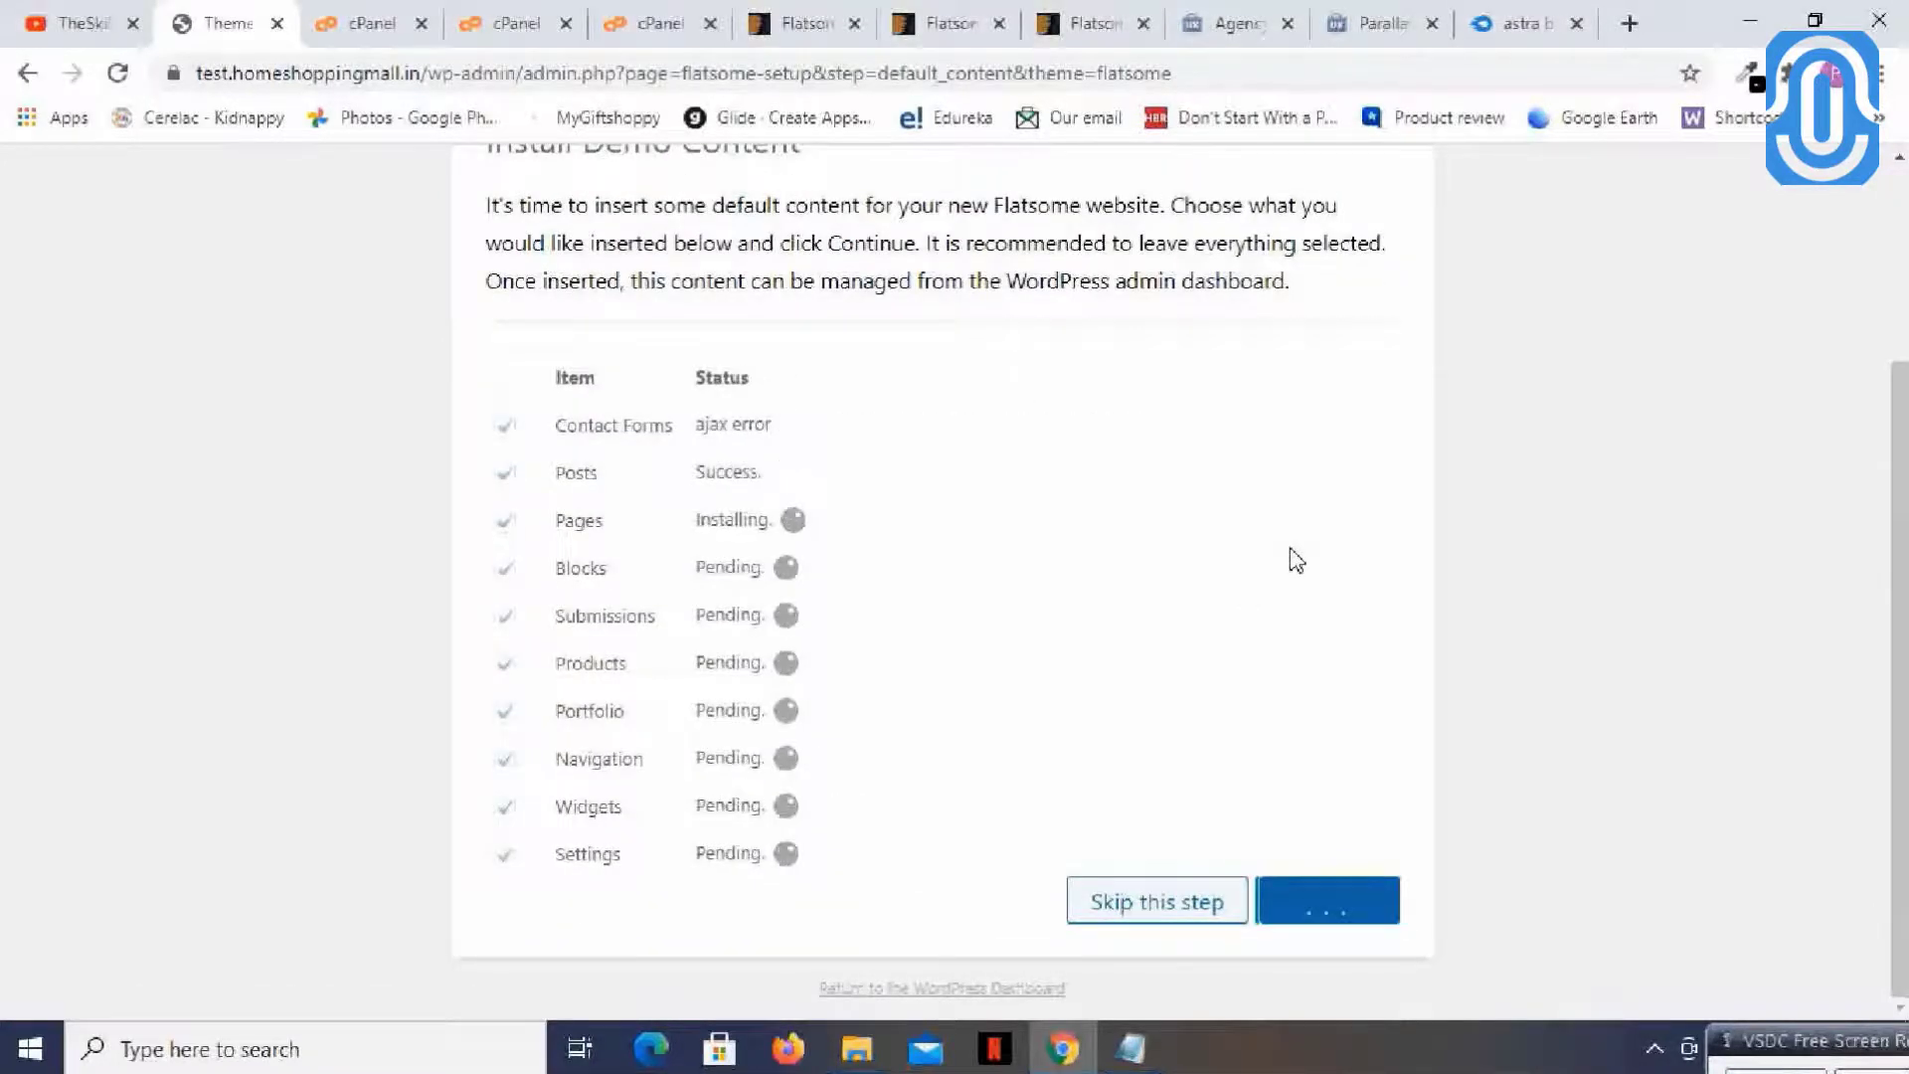
{"action": "scroll", "coordinate": [1296, 560], "scroll_direction": "up", "scroll_amount": 3}
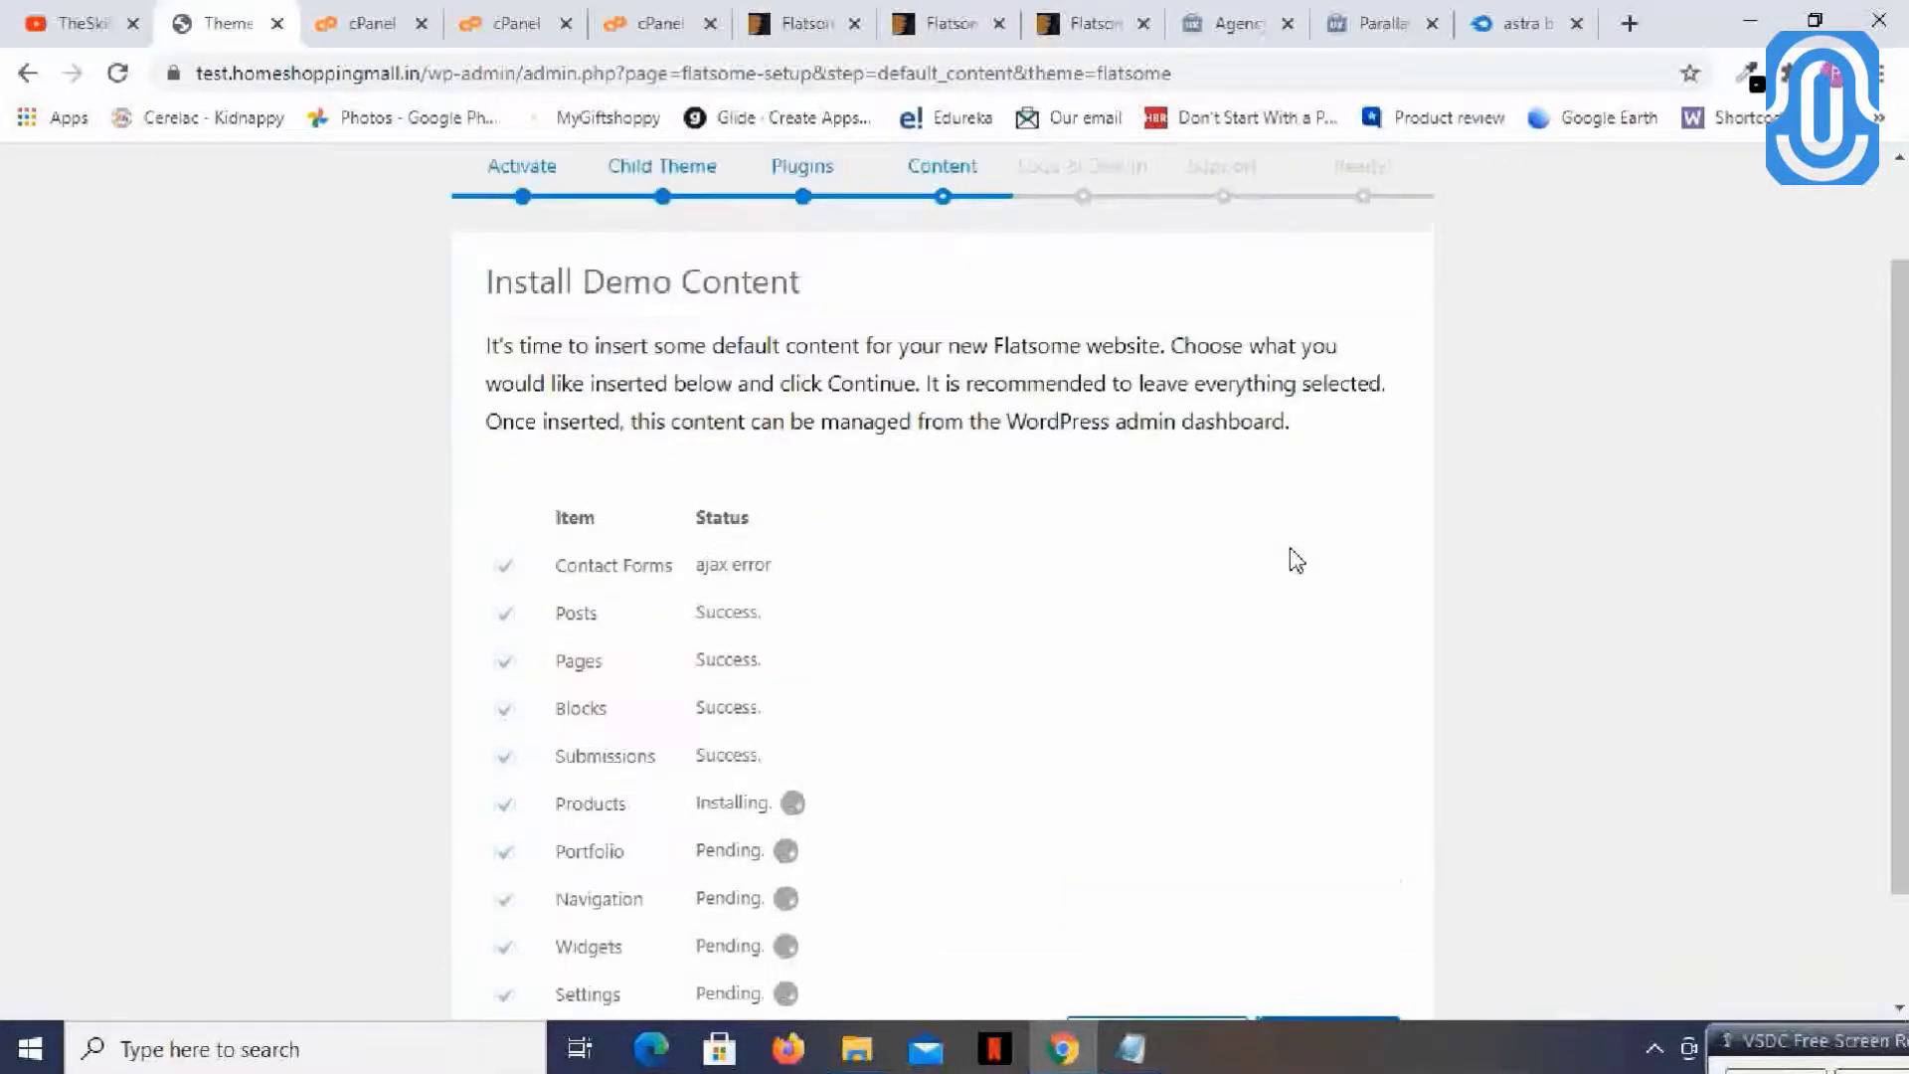
{"action": "scroll", "coordinate": [1198, 610], "scroll_direction": "down", "scroll_amount": 1}
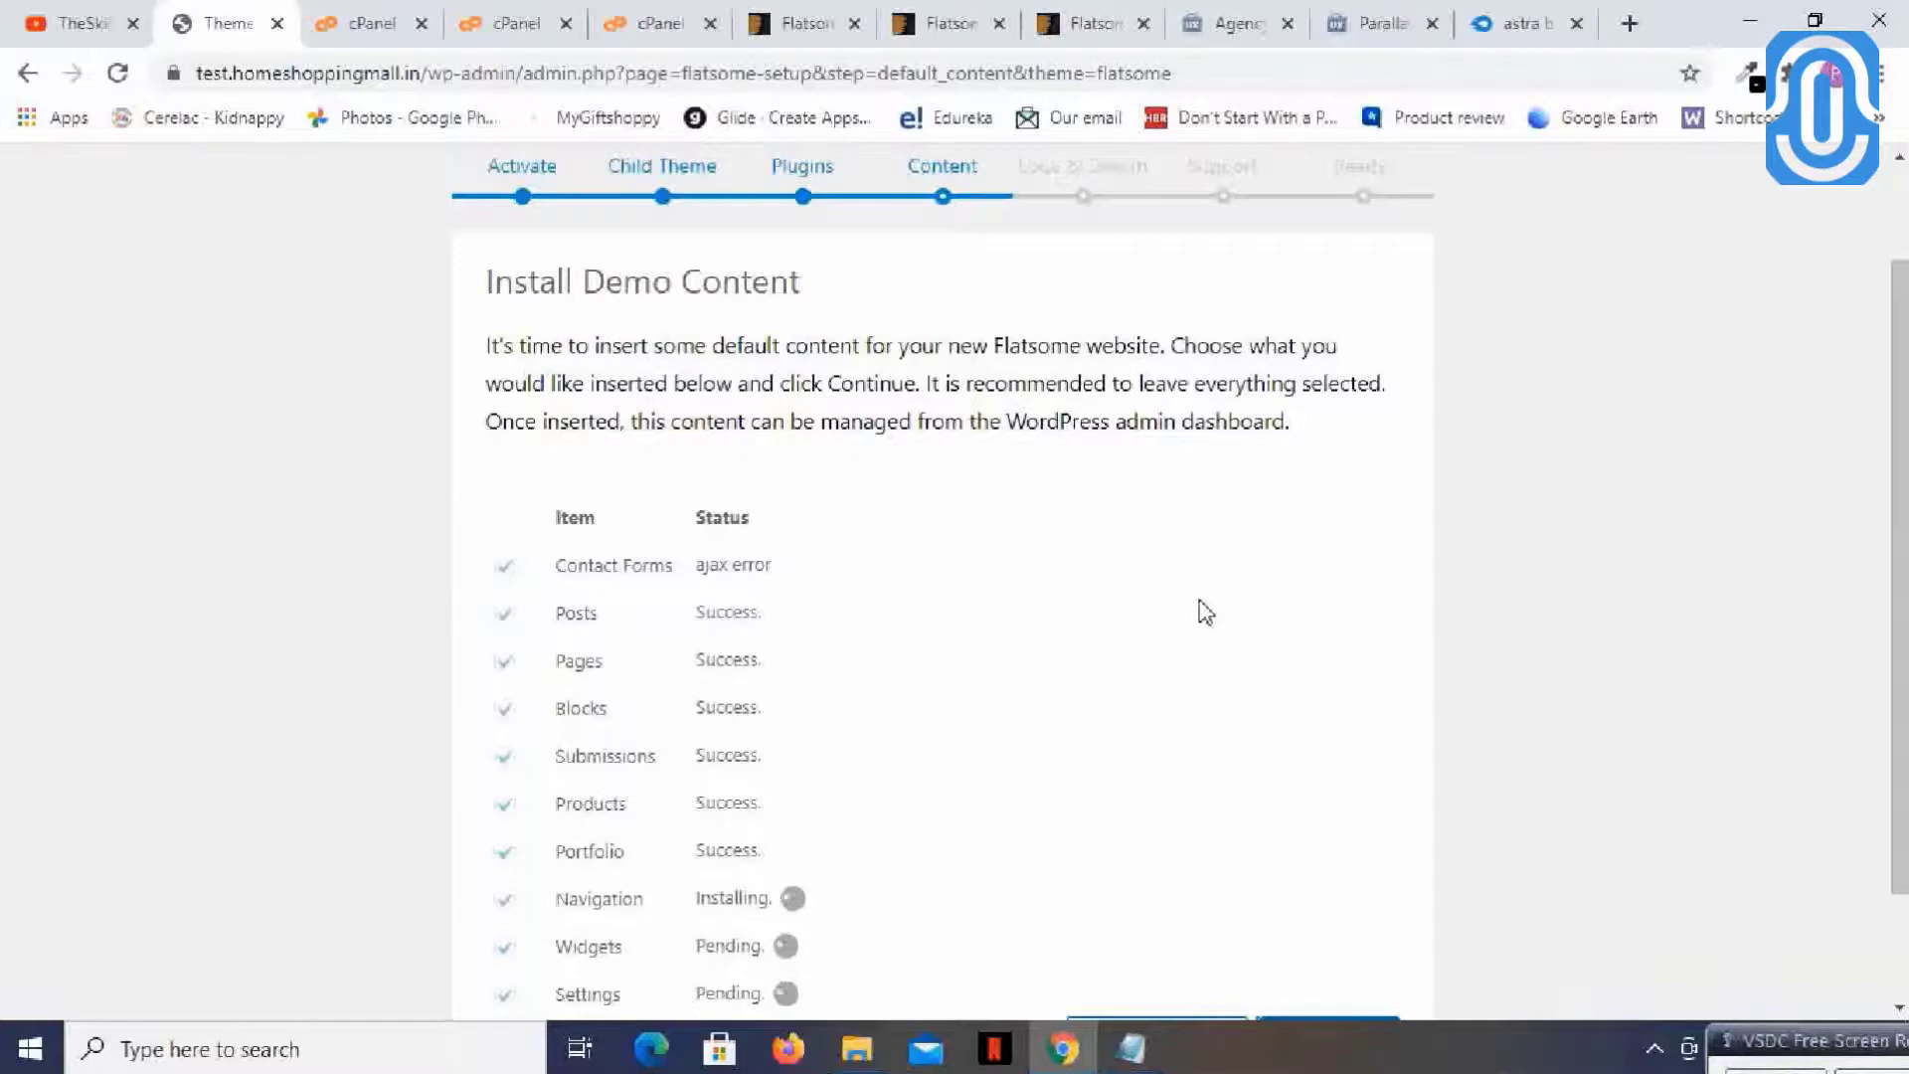
{"action": "scroll", "coordinate": [1205, 611], "scroll_direction": "up", "scroll_amount": 2}
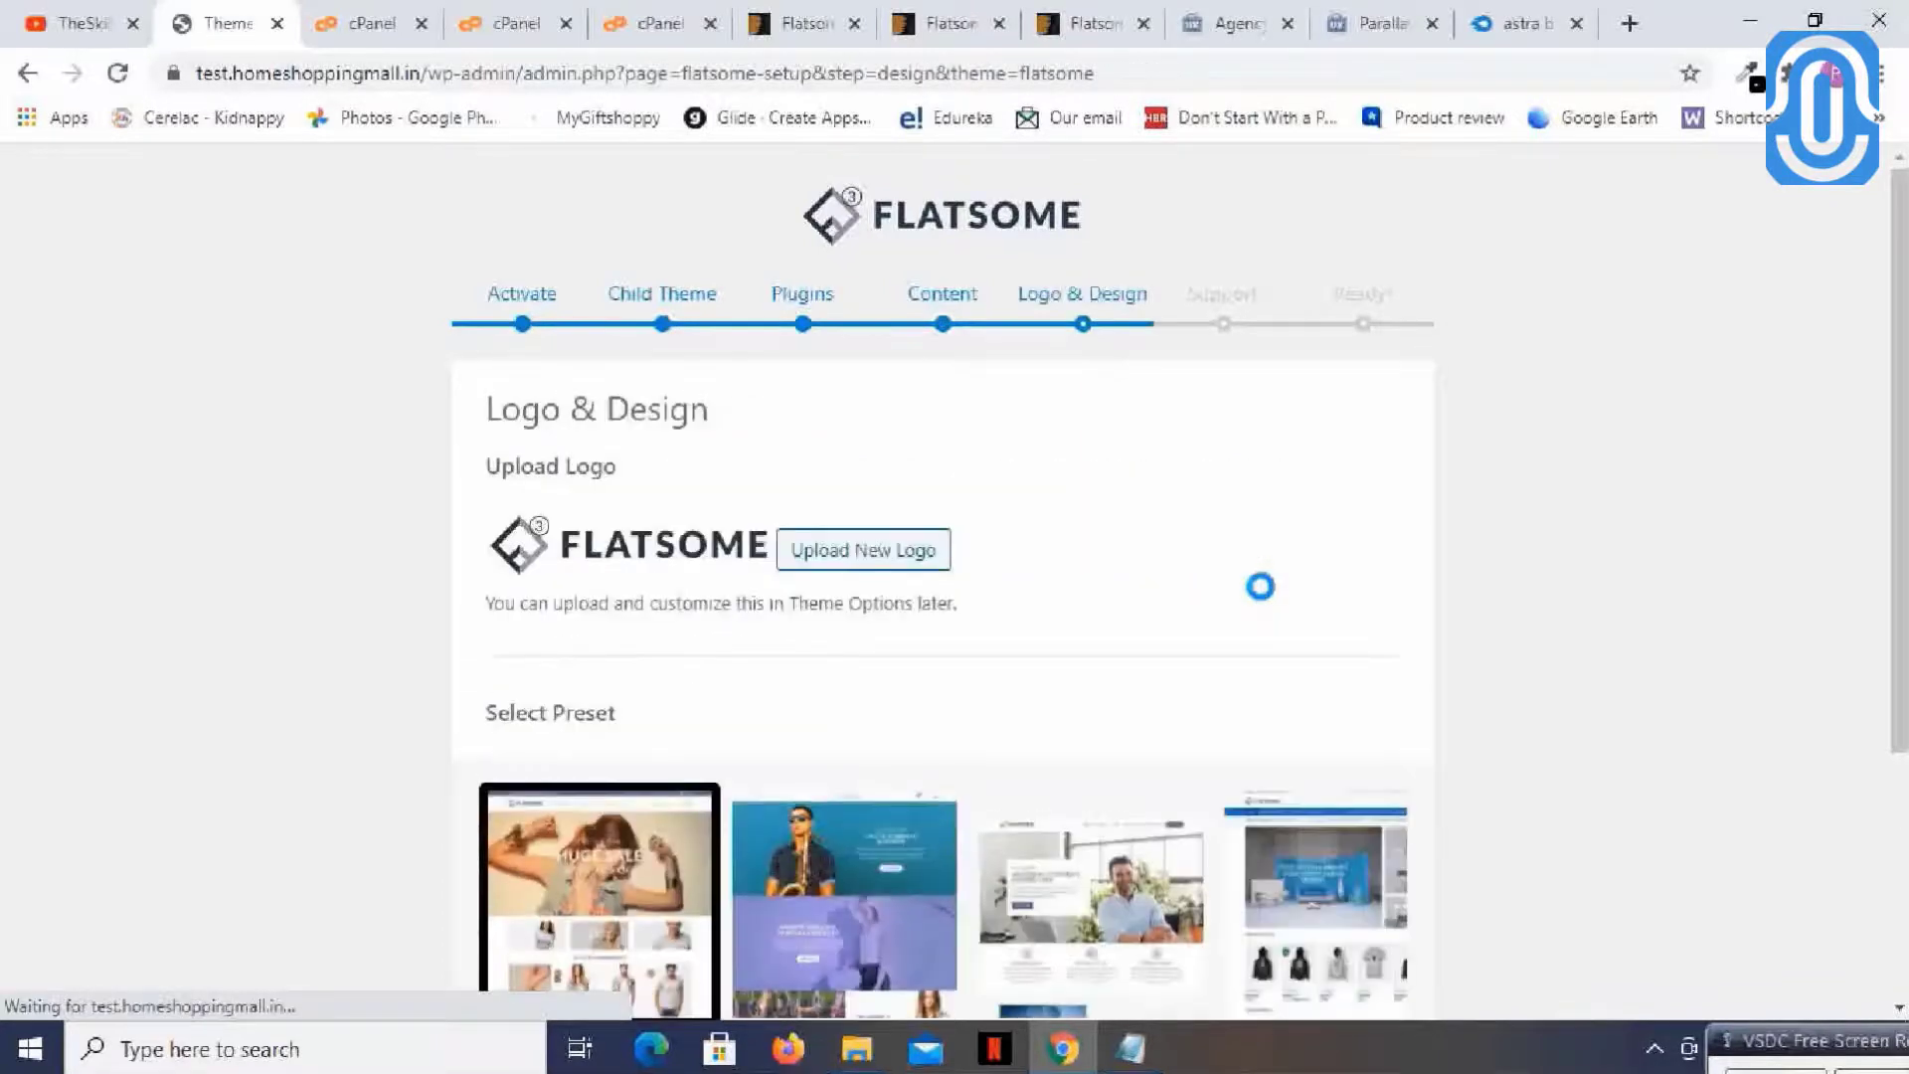
- Keep the default logo and first design preset, then continue to Help and Support
{"action": "scroll", "coordinate": [1273, 547], "scroll_direction": "down", "scroll_amount": 1}
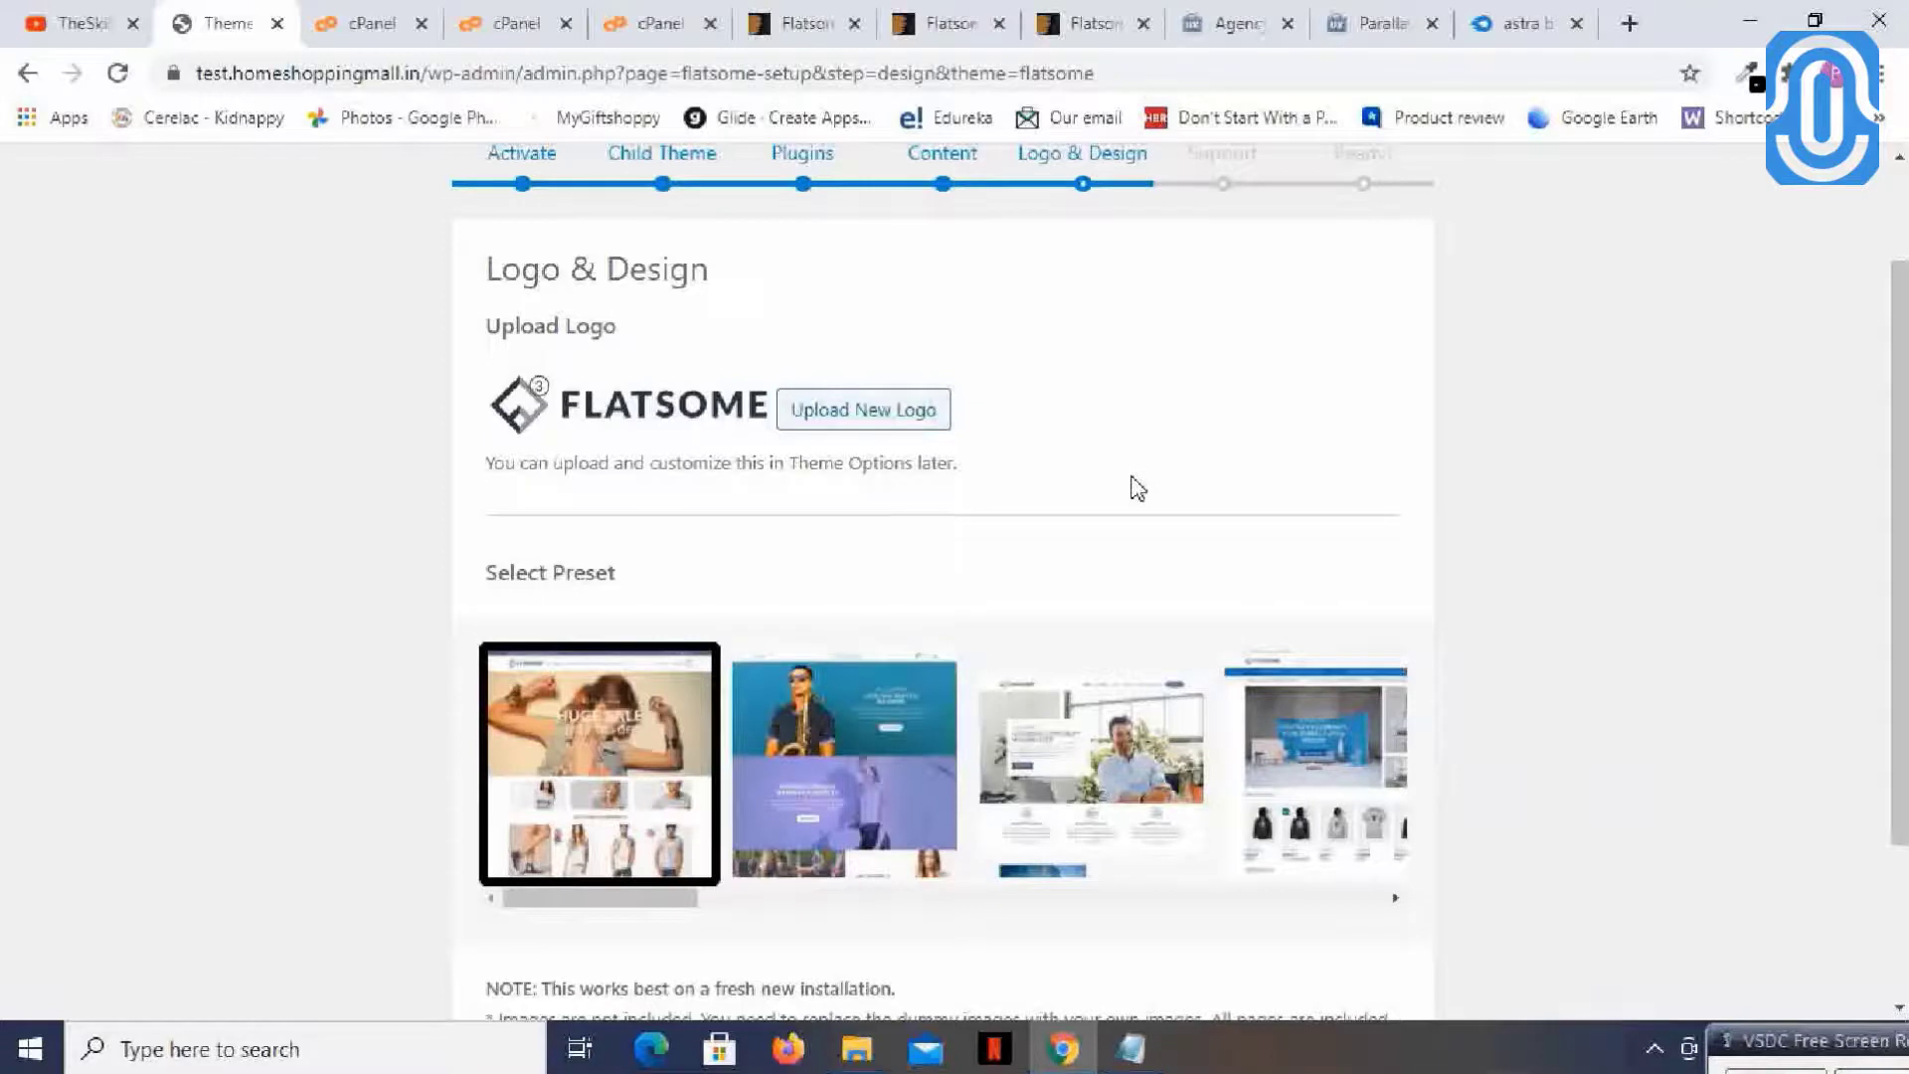
{"action": "scroll", "coordinate": [1137, 488], "scroll_direction": "down", "scroll_amount": 2}
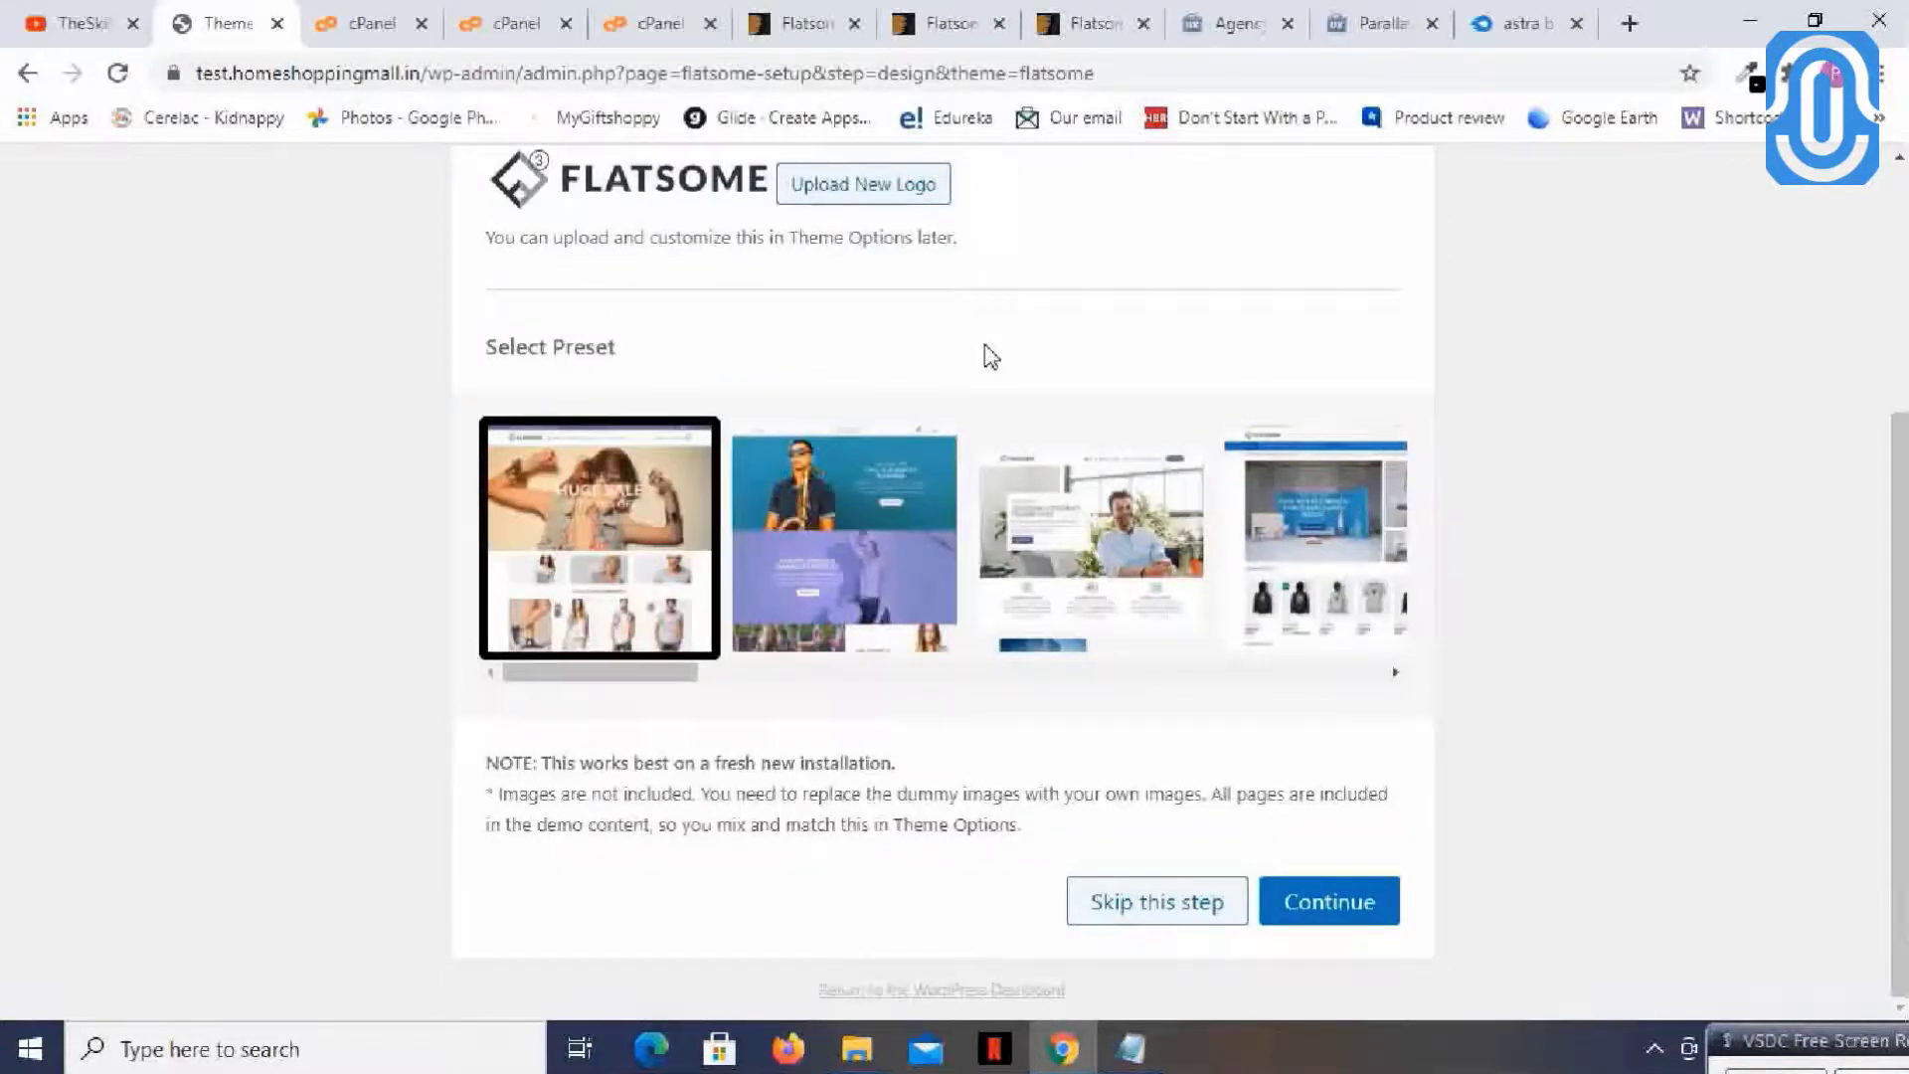
{"action": "scroll", "coordinate": [999, 356], "scroll_direction": "up", "scroll_amount": 3}
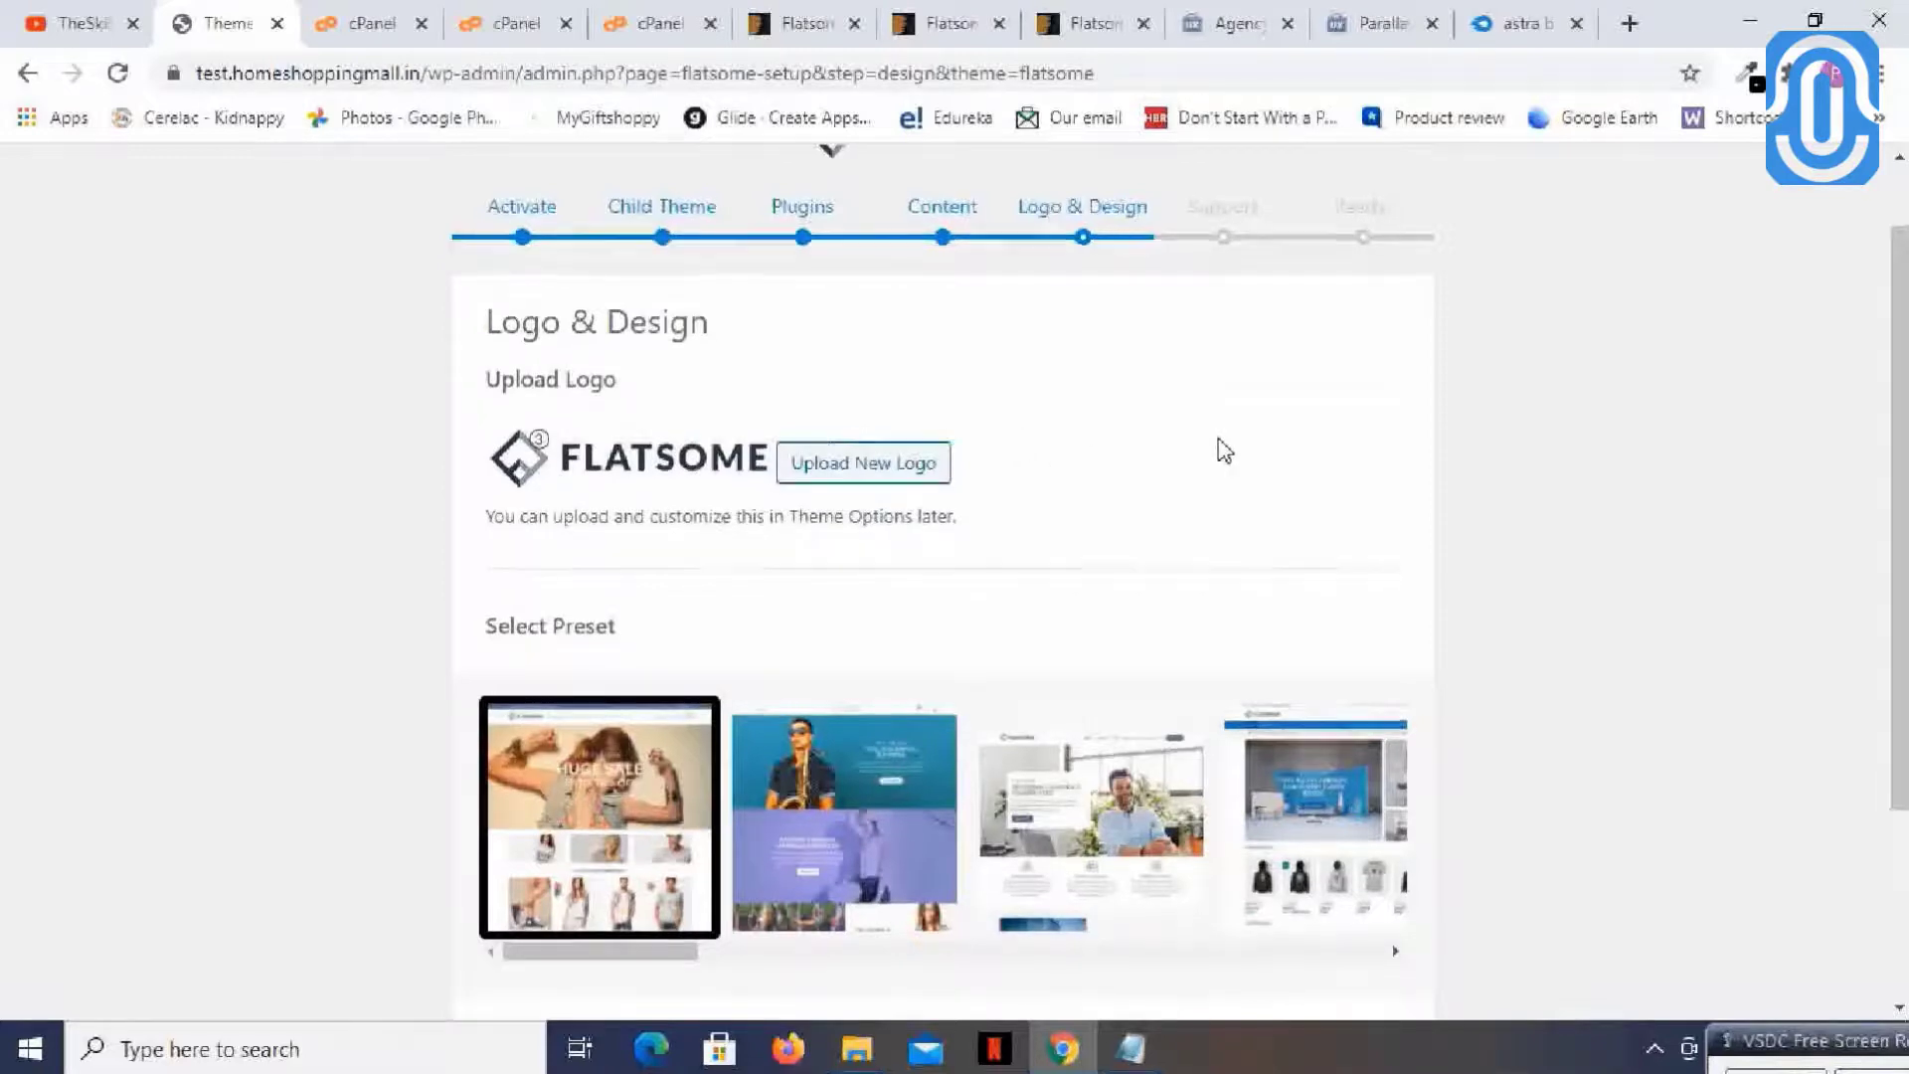
{"action": "scroll", "coordinate": [1224, 450], "scroll_direction": "down", "scroll_amount": 3}
{"action": "left_click", "coordinate": [1345, 911]}
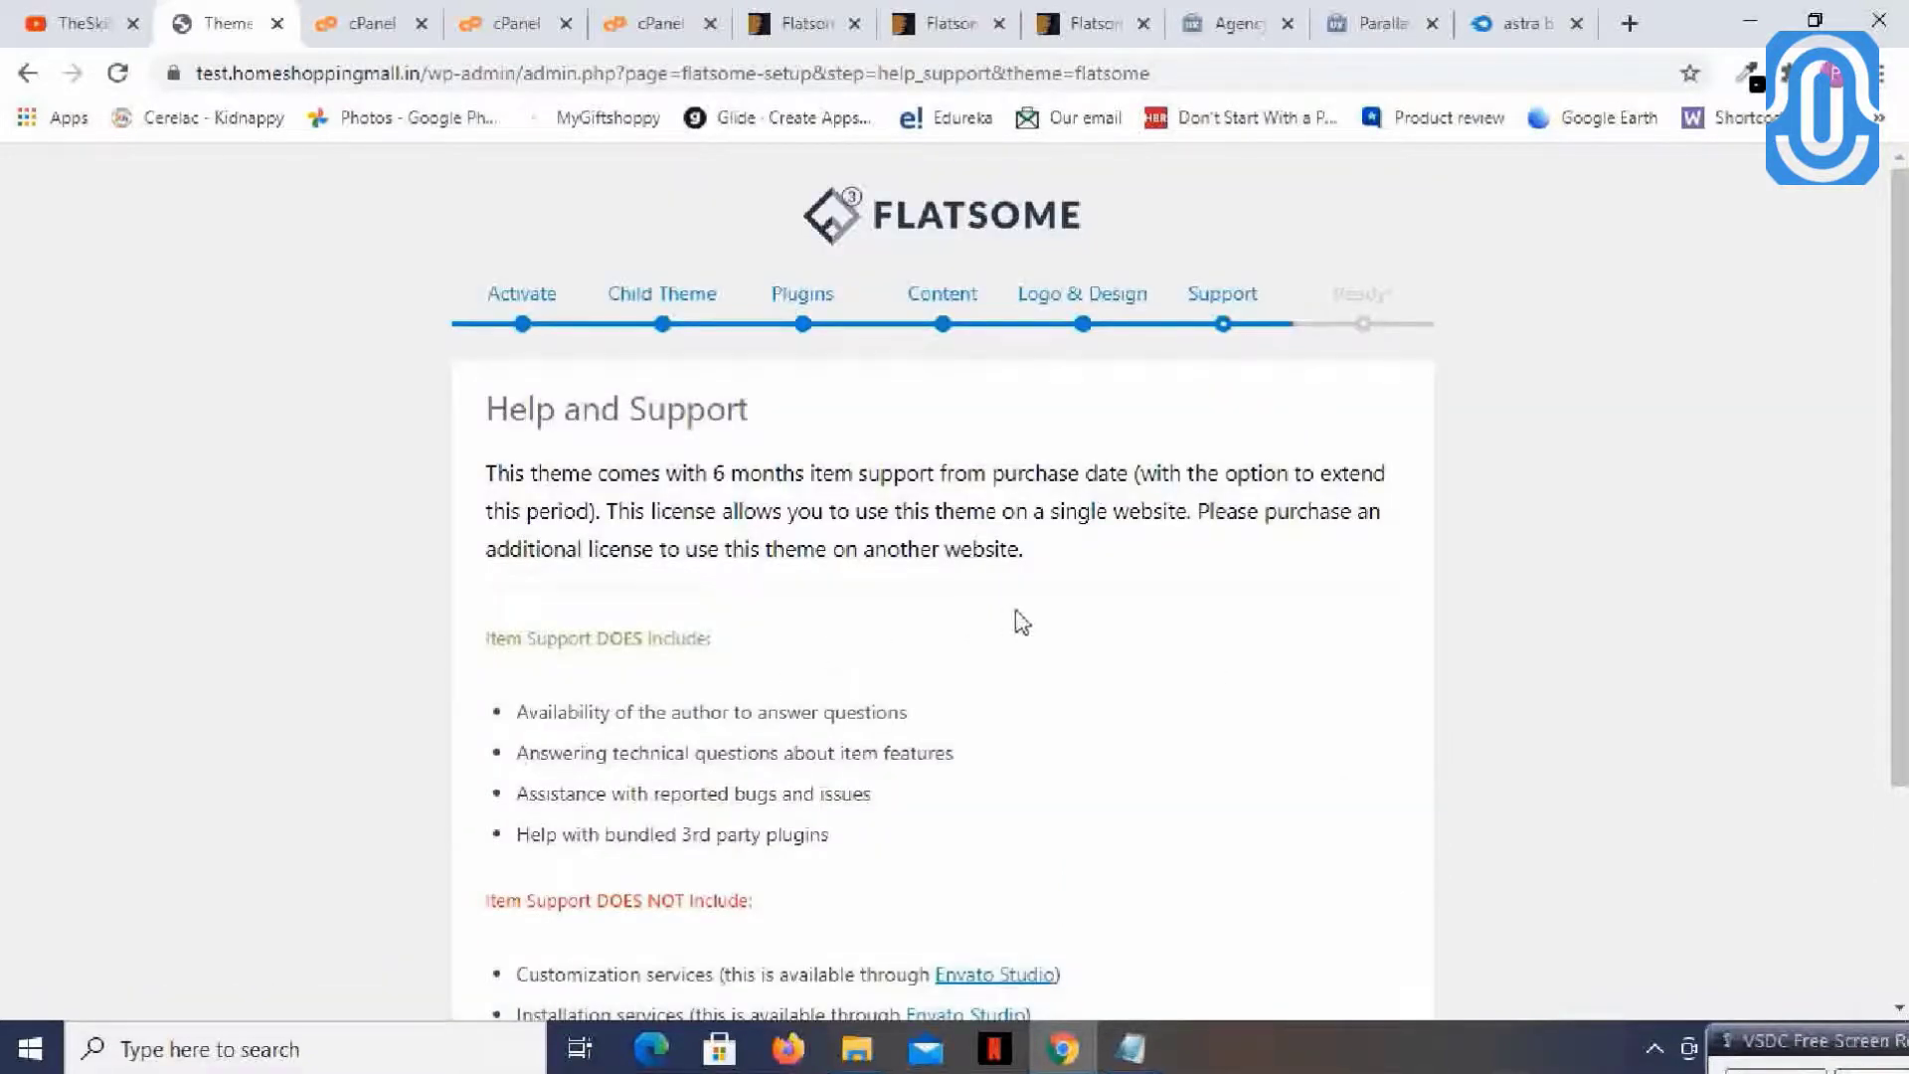
- Agree to the Flatsome support terms to finish the wizard
{"action": "scroll", "coordinate": [1022, 621], "scroll_direction": "down", "scroll_amount": 1}
{"action": "scroll", "coordinate": [1227, 604], "scroll_direction": "down", "scroll_amount": 1}
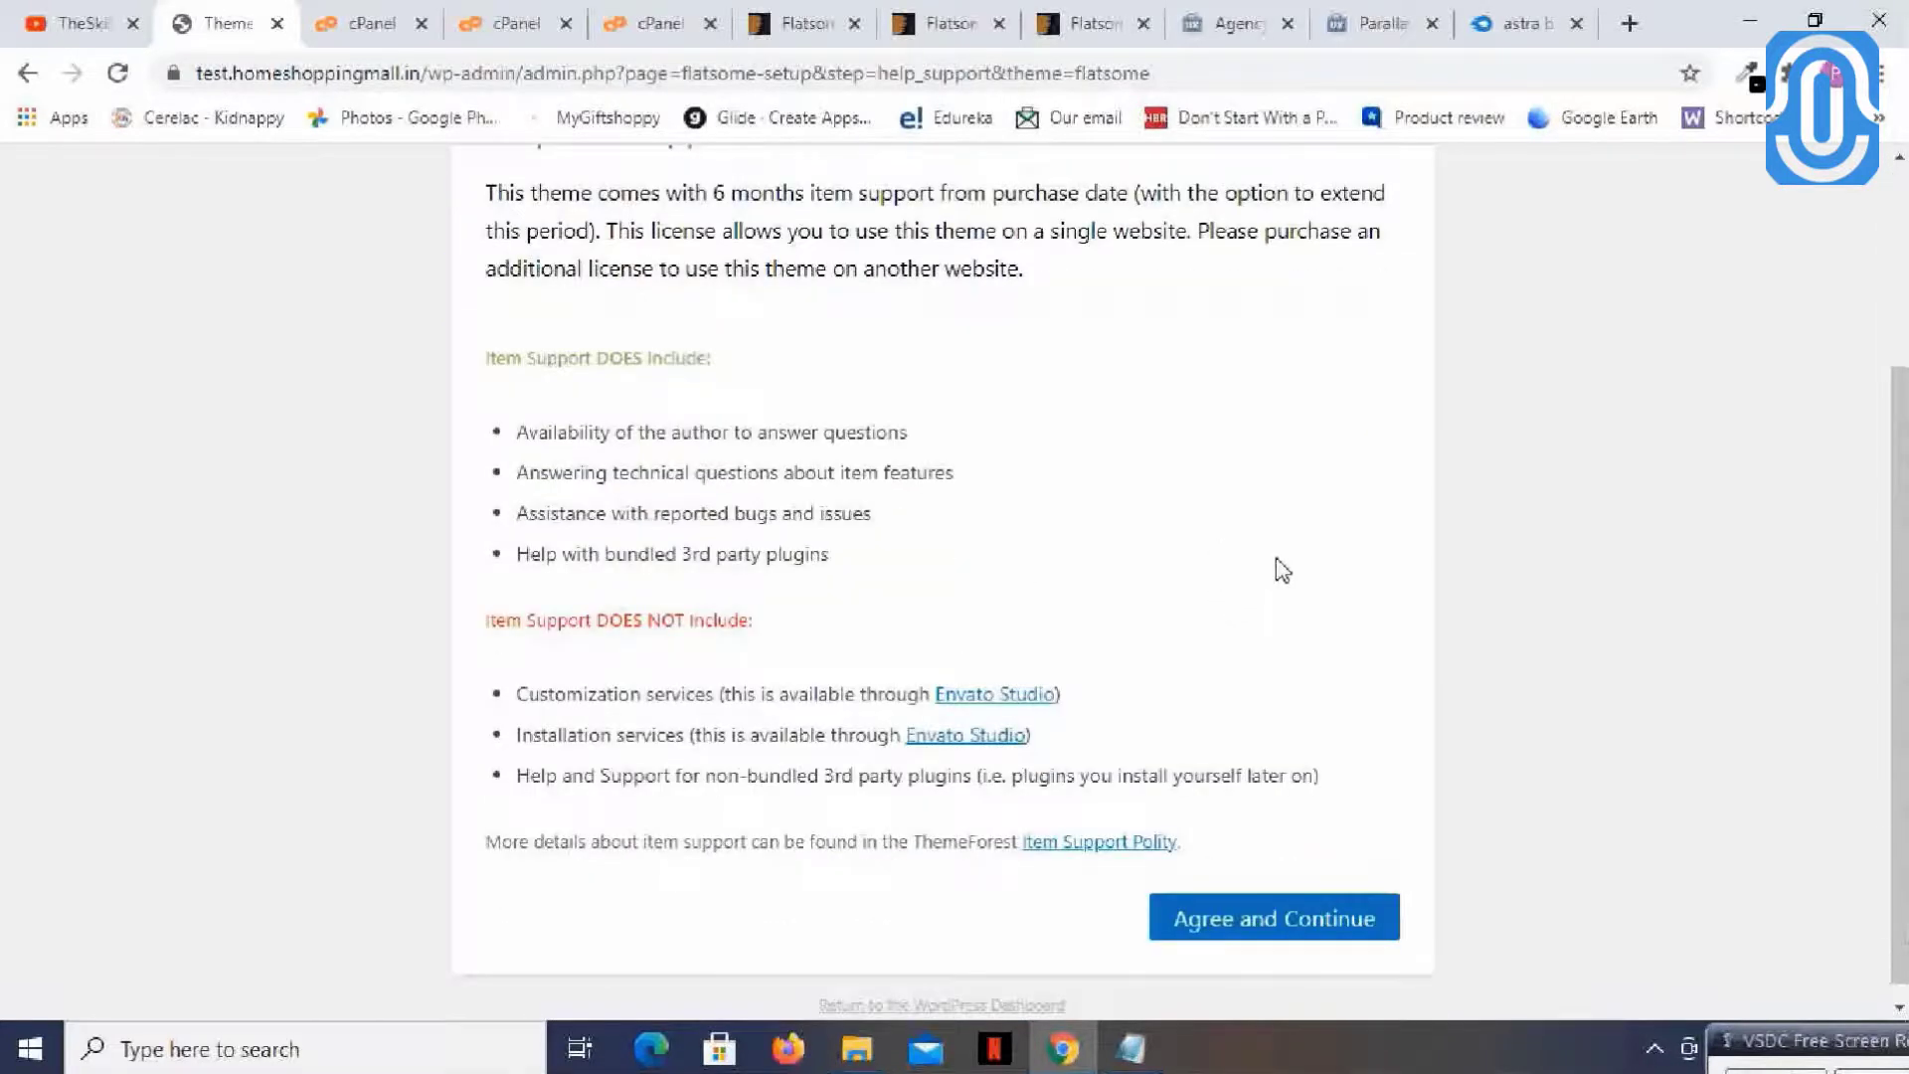
{"action": "left_click", "coordinate": [1279, 940]}
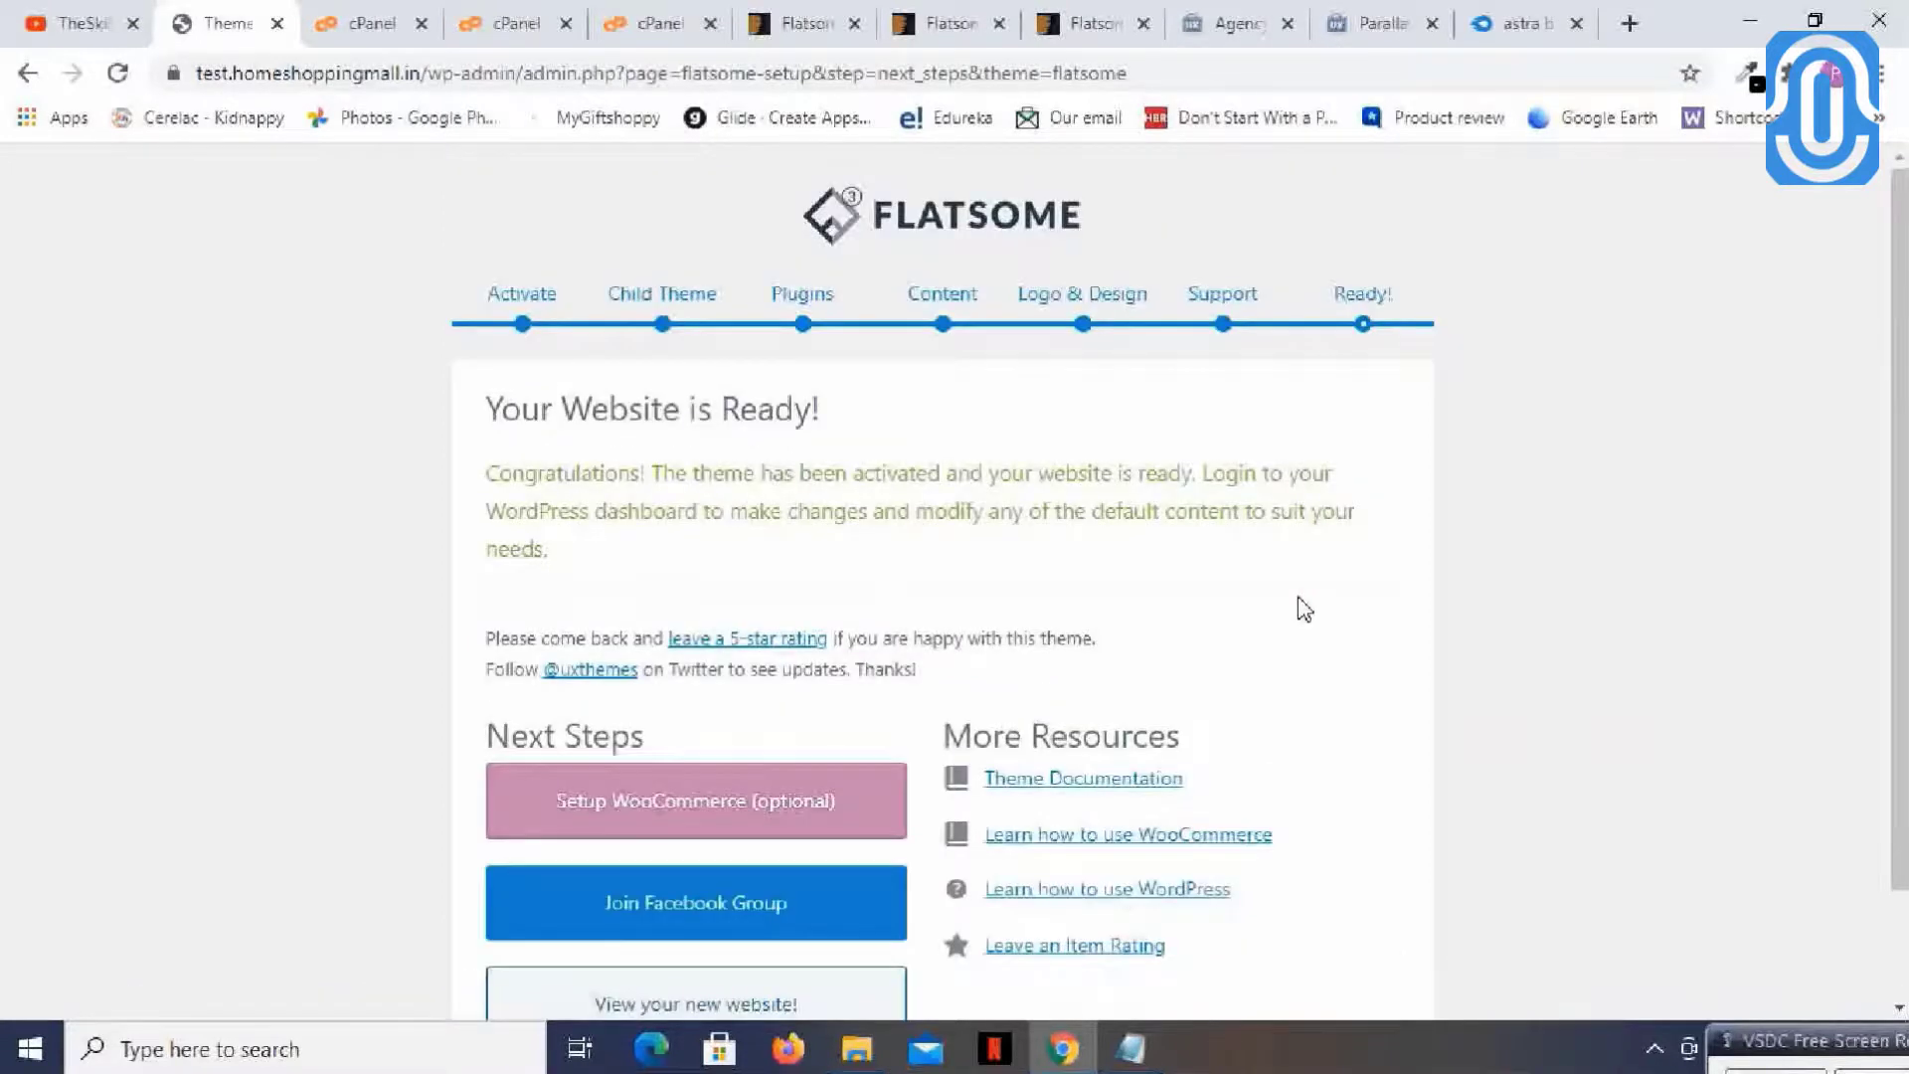
- Open 'View your new website!' in a new browser tab
{"action": "scroll", "coordinate": [1303, 609], "scroll_direction": "down", "scroll_amount": 1}
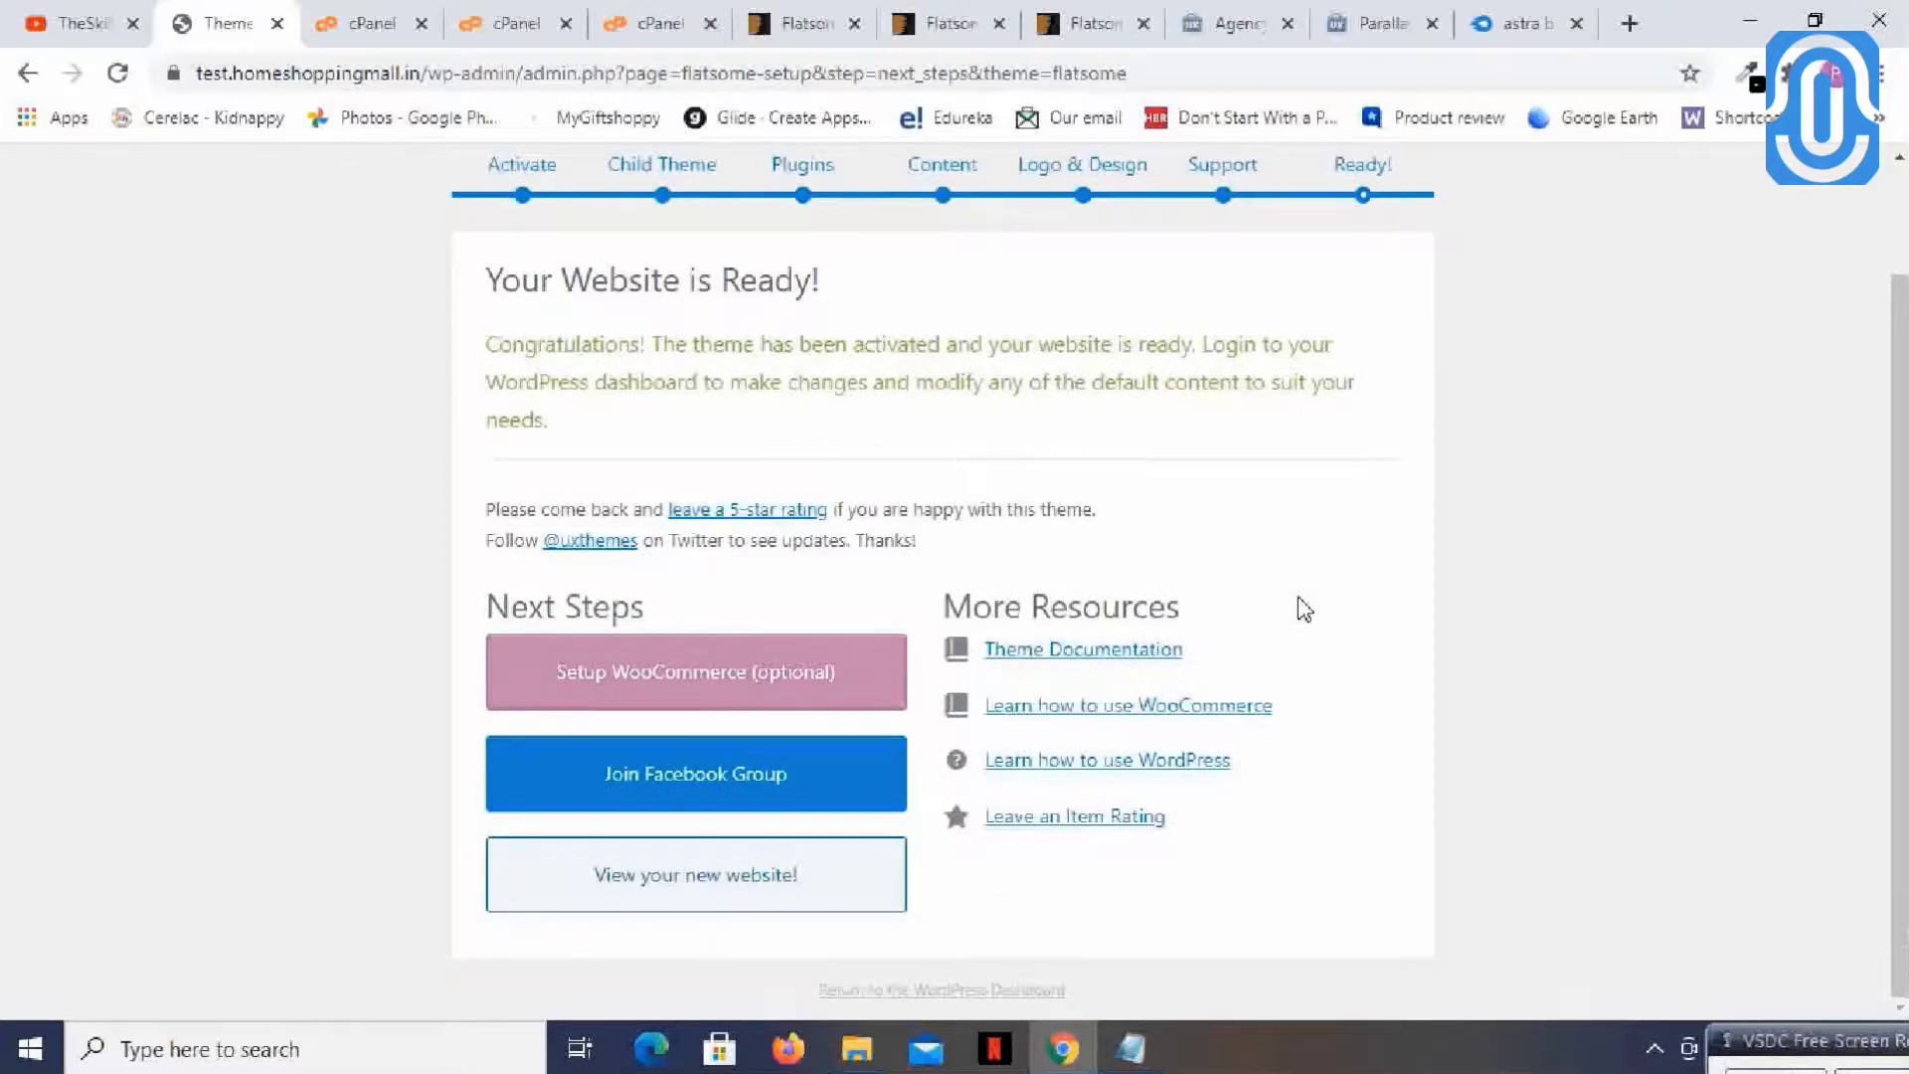
{"action": "scroll", "coordinate": [1304, 609], "scroll_direction": "up", "scroll_amount": 1}
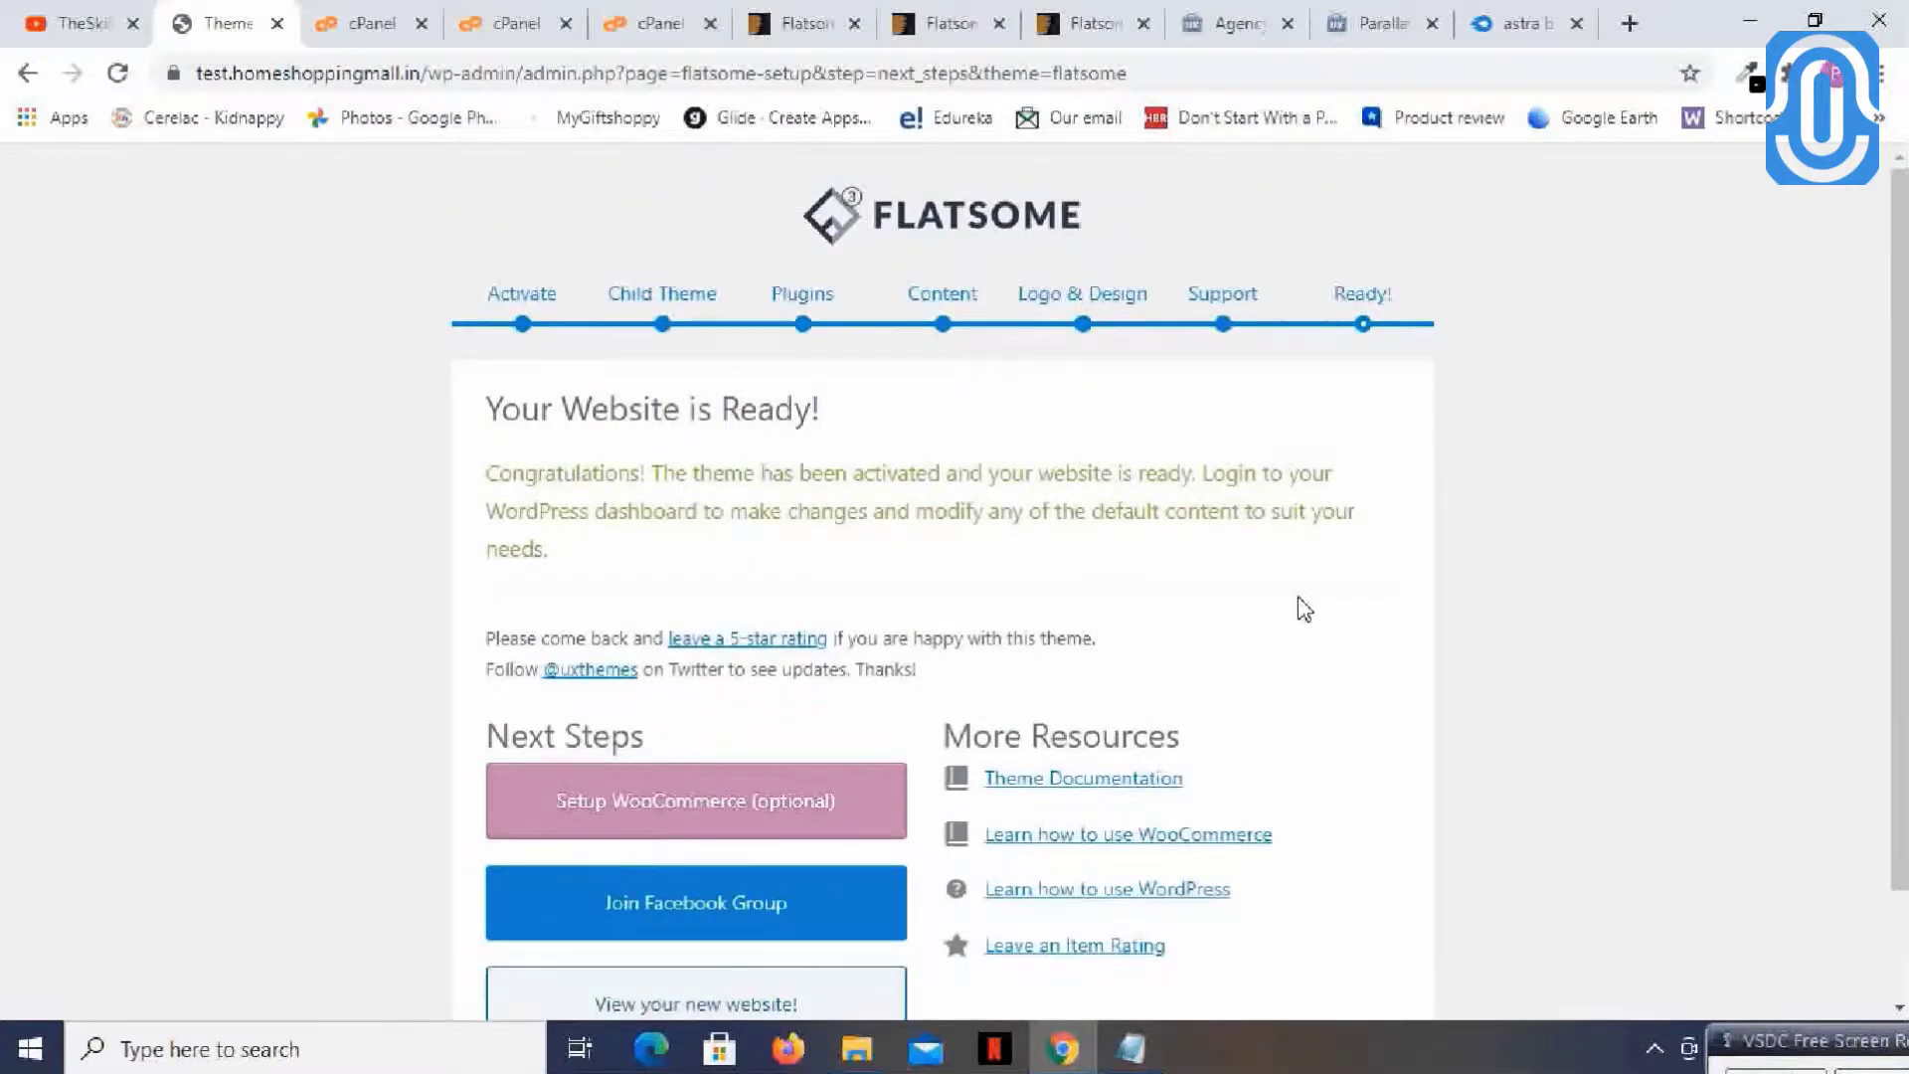
{"action": "scroll", "coordinate": [1304, 610], "scroll_direction": "down", "scroll_amount": 1}
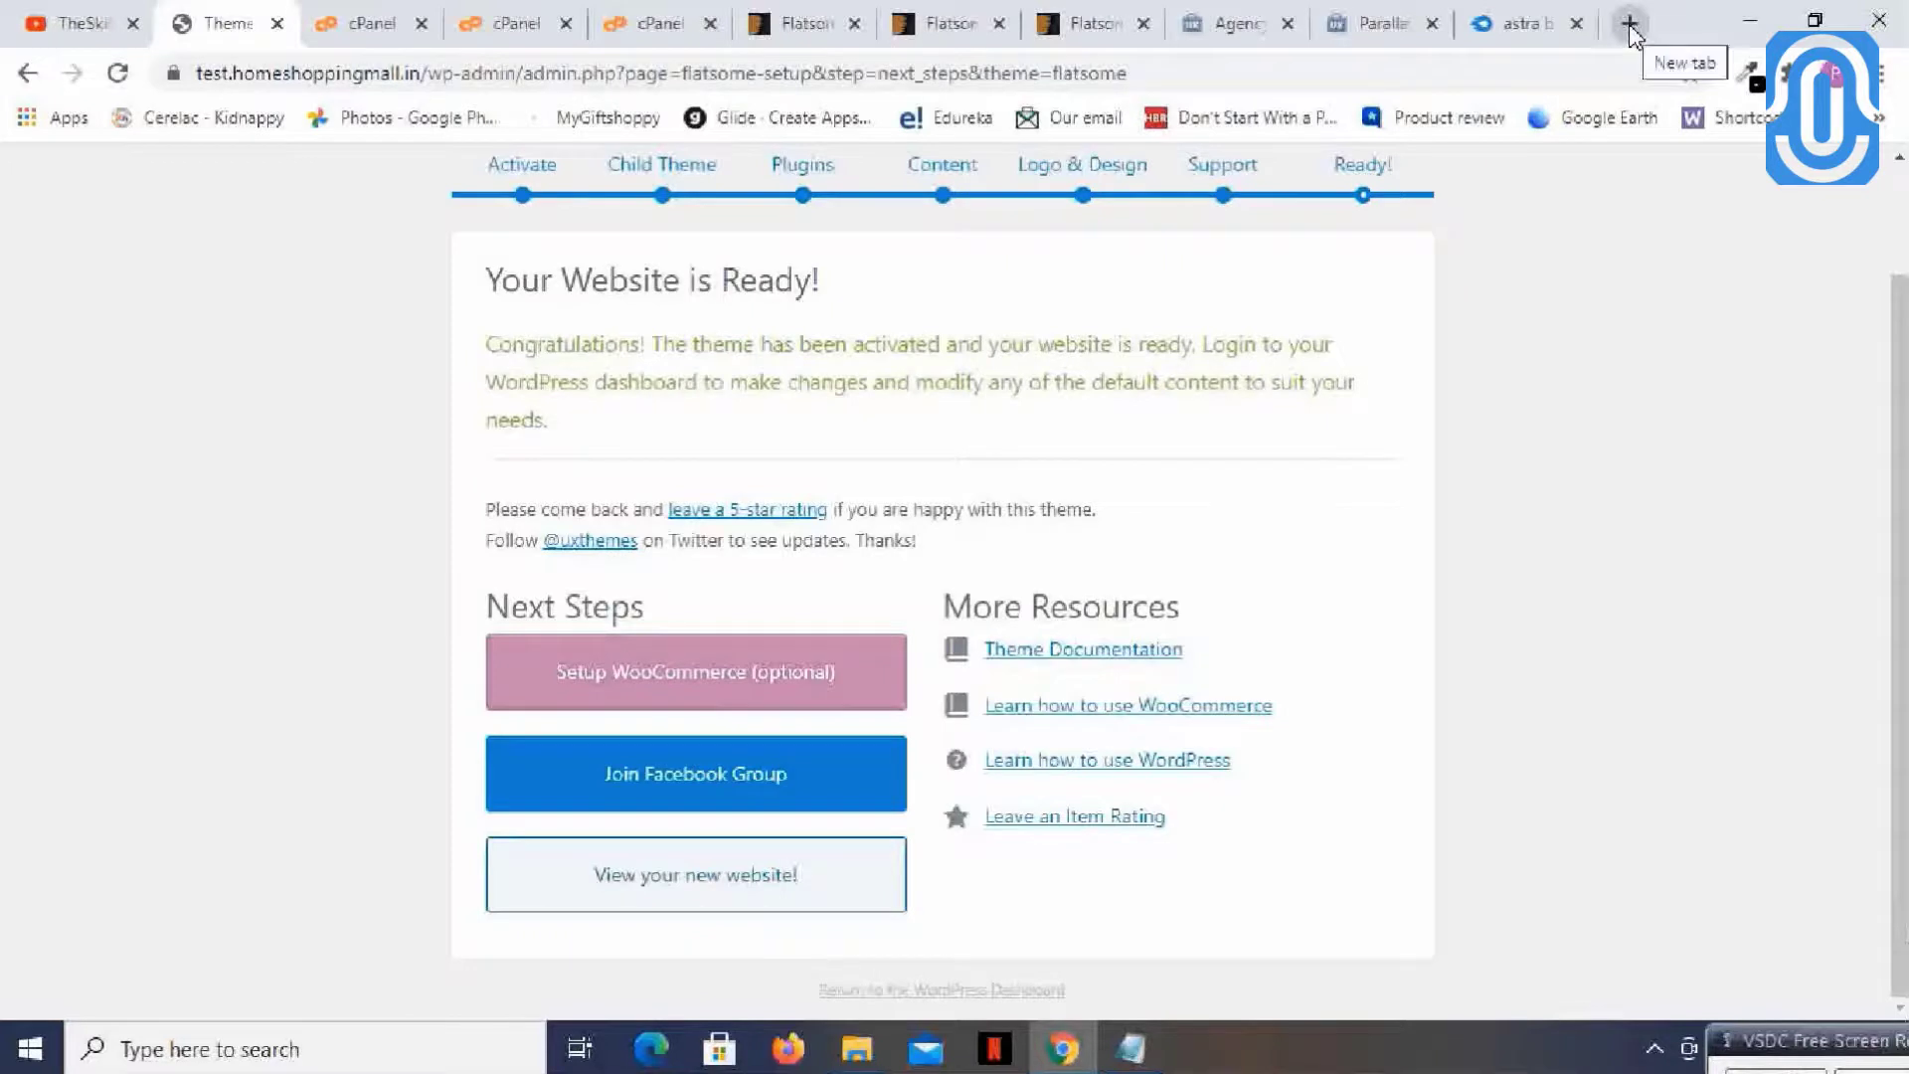
{"action": "right_click", "coordinate": [695, 894]}
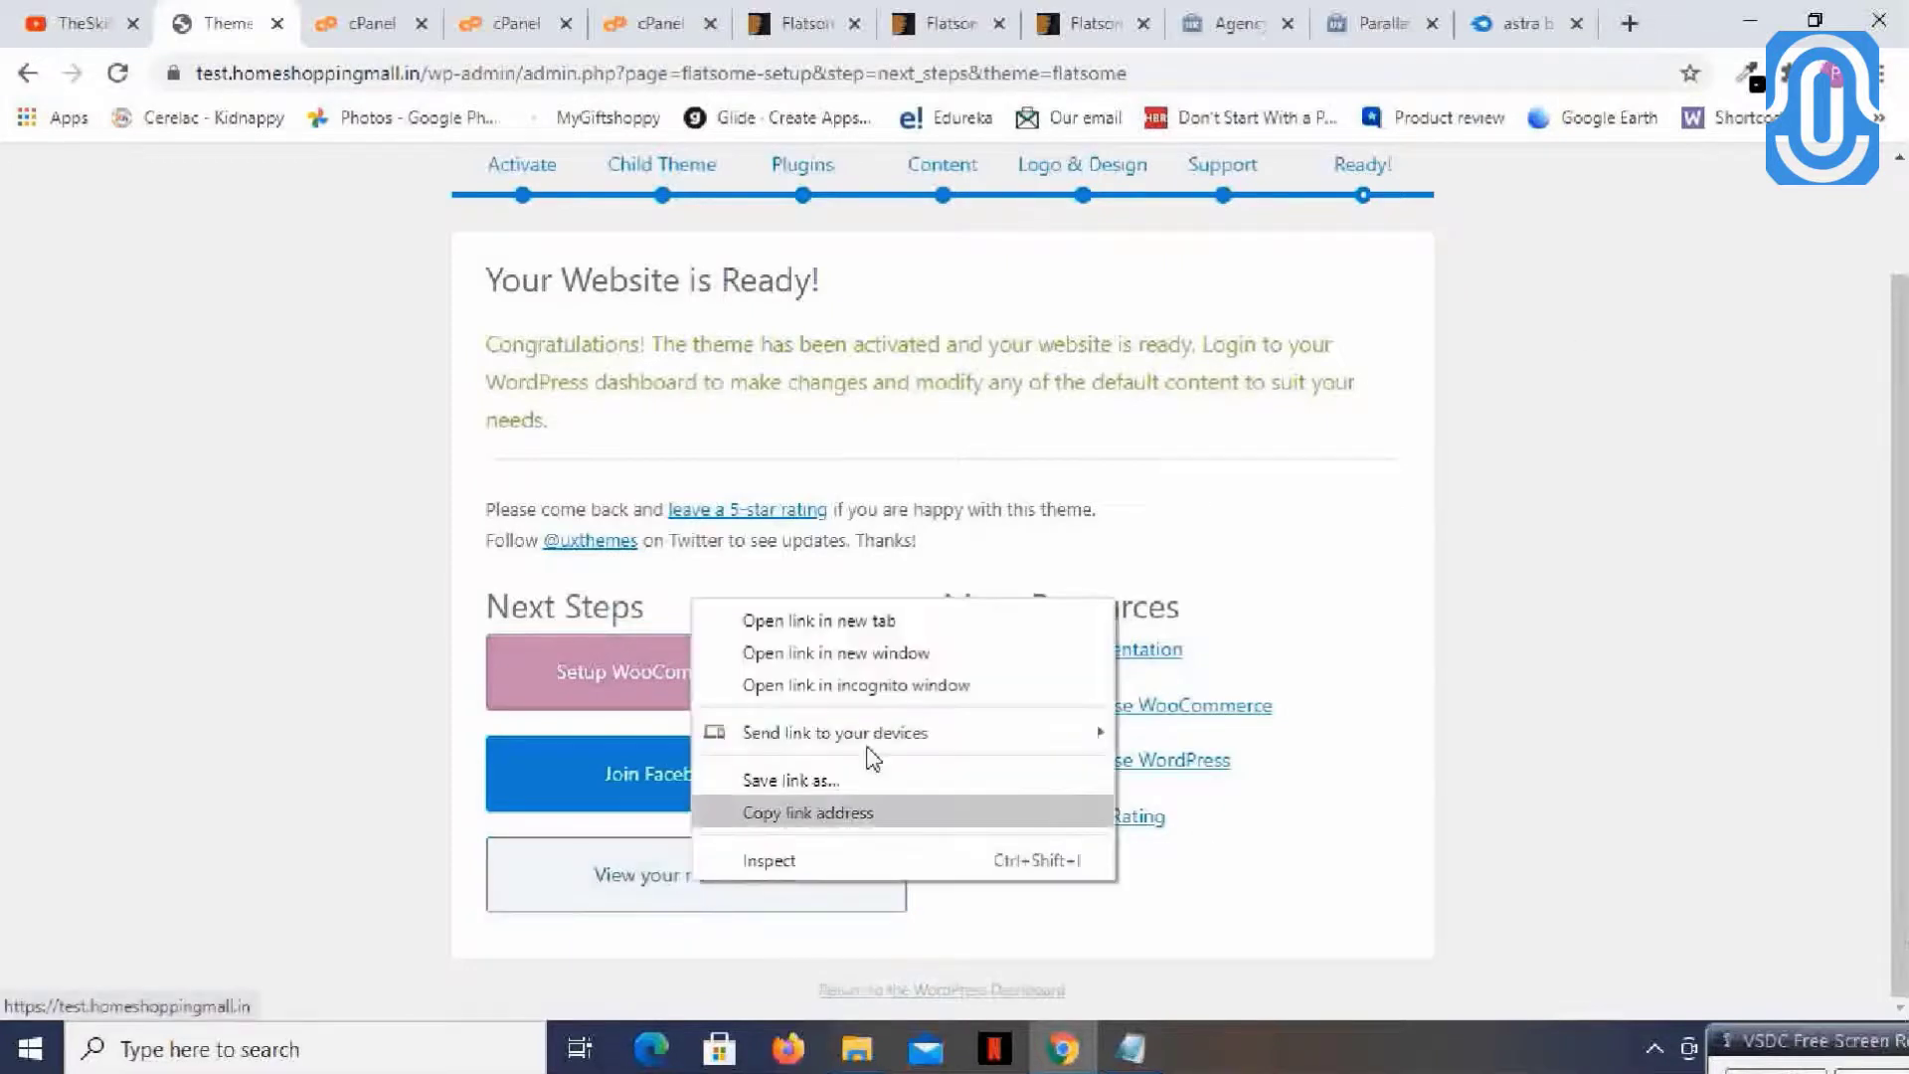
{"action": "left_click", "coordinate": [821, 619]}
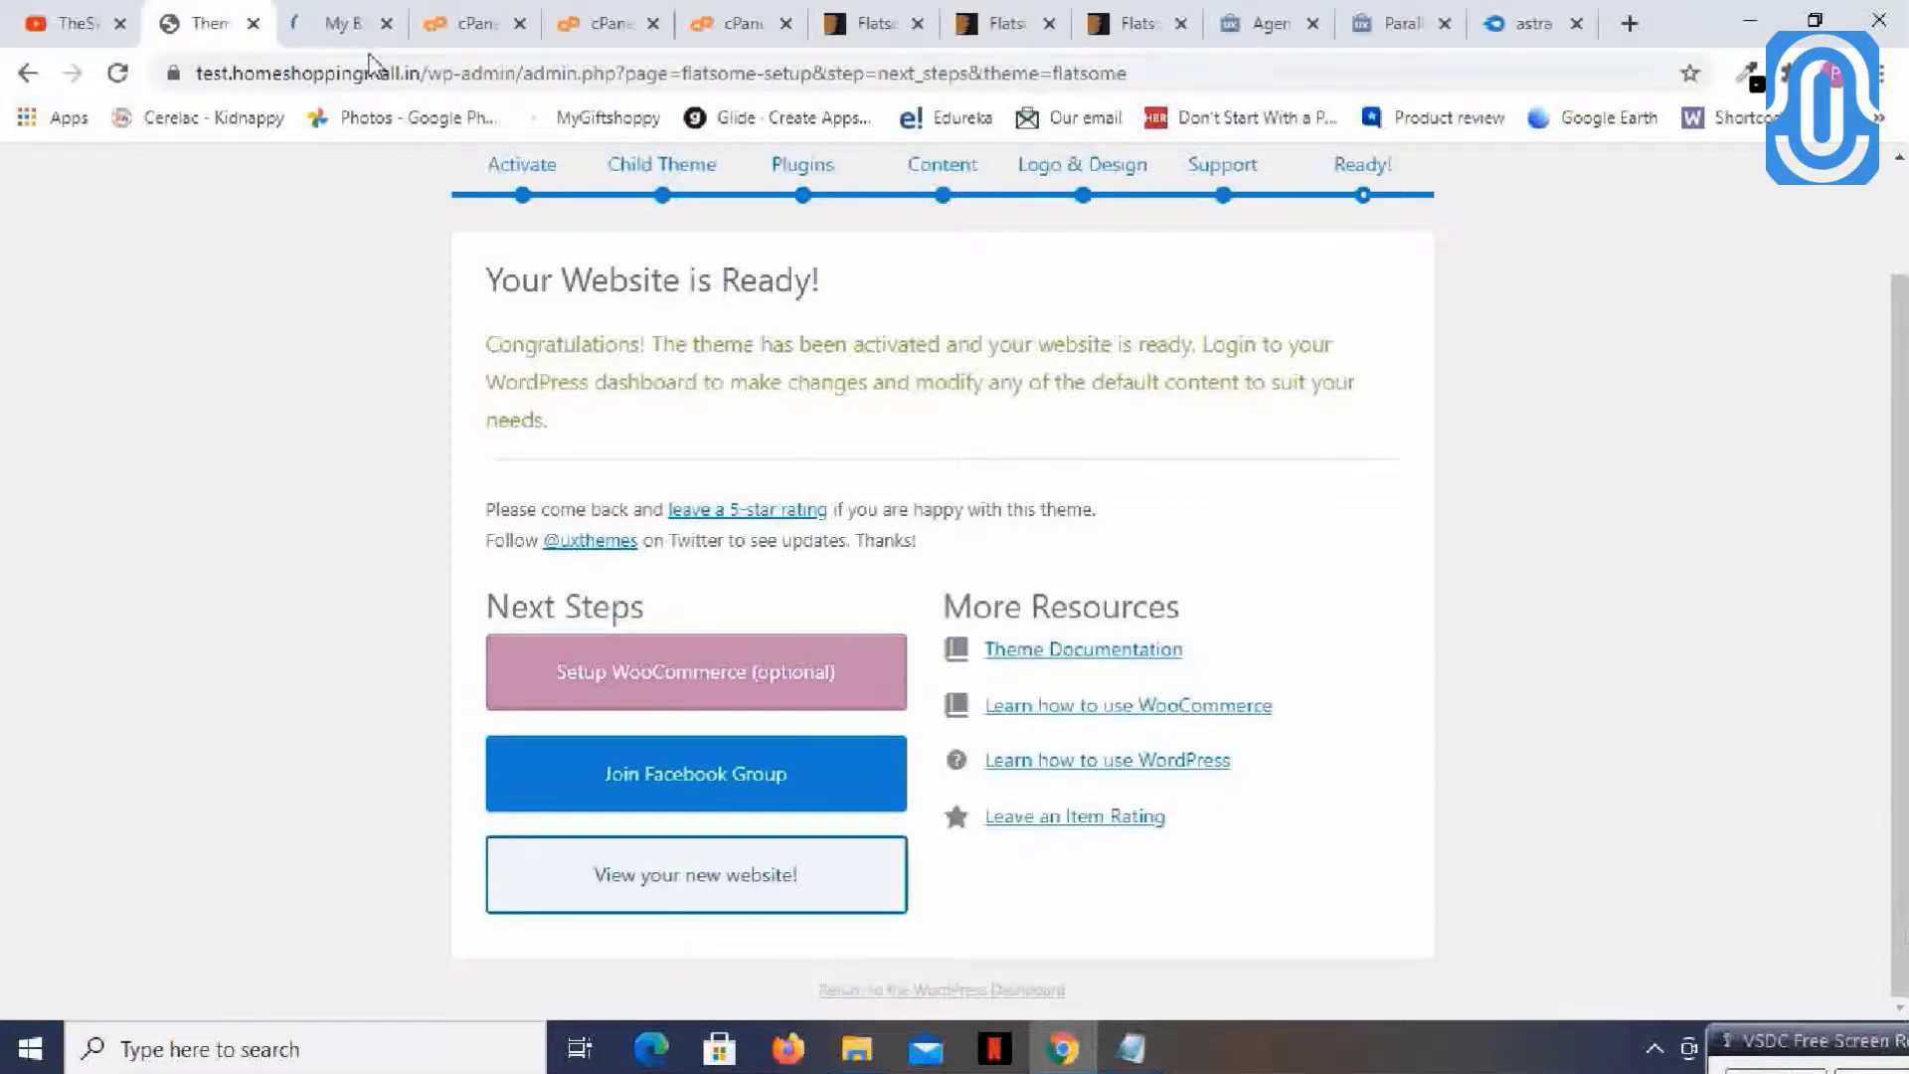
- Switch to the My Blog tab and scroll through the storefront's slider and product sections
{"action": "left_click", "coordinate": [328, 22]}
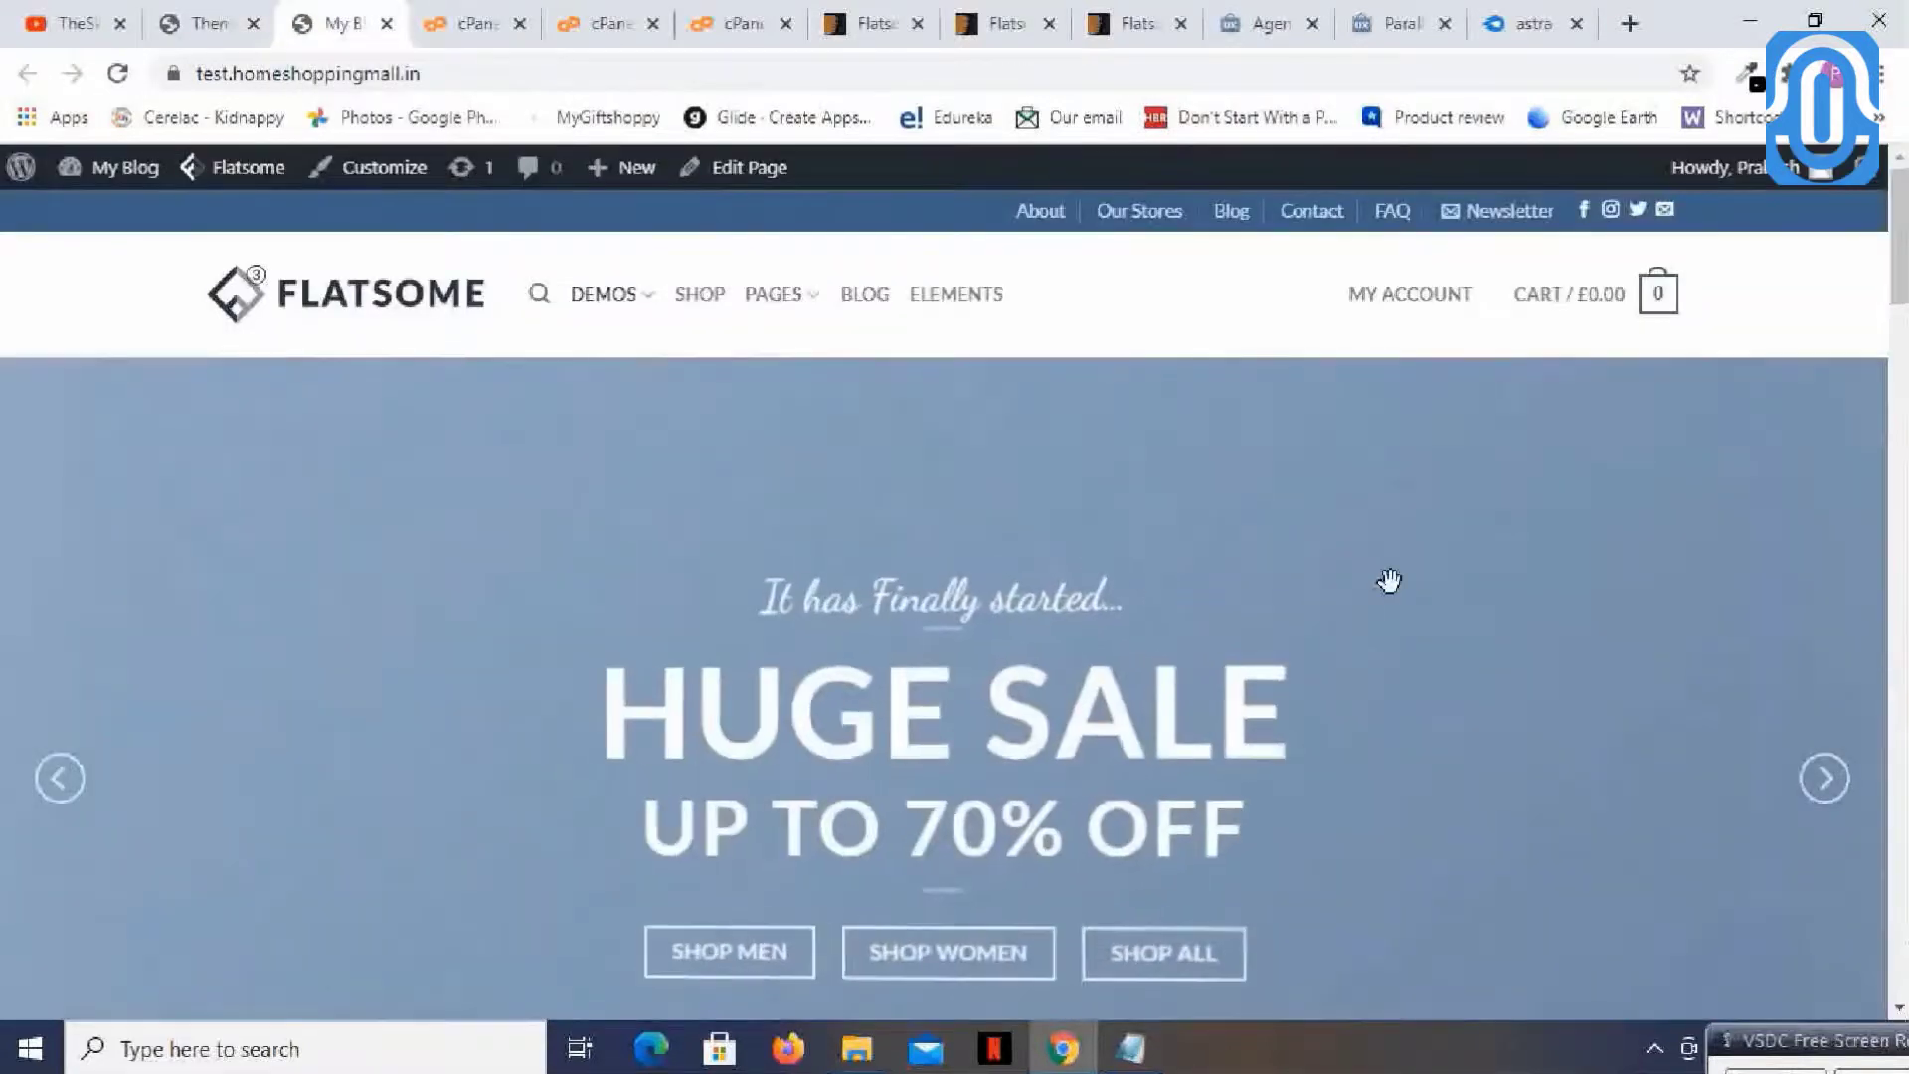
{"action": "scroll", "coordinate": [1591, 566], "scroll_direction": "down", "scroll_amount": 10}
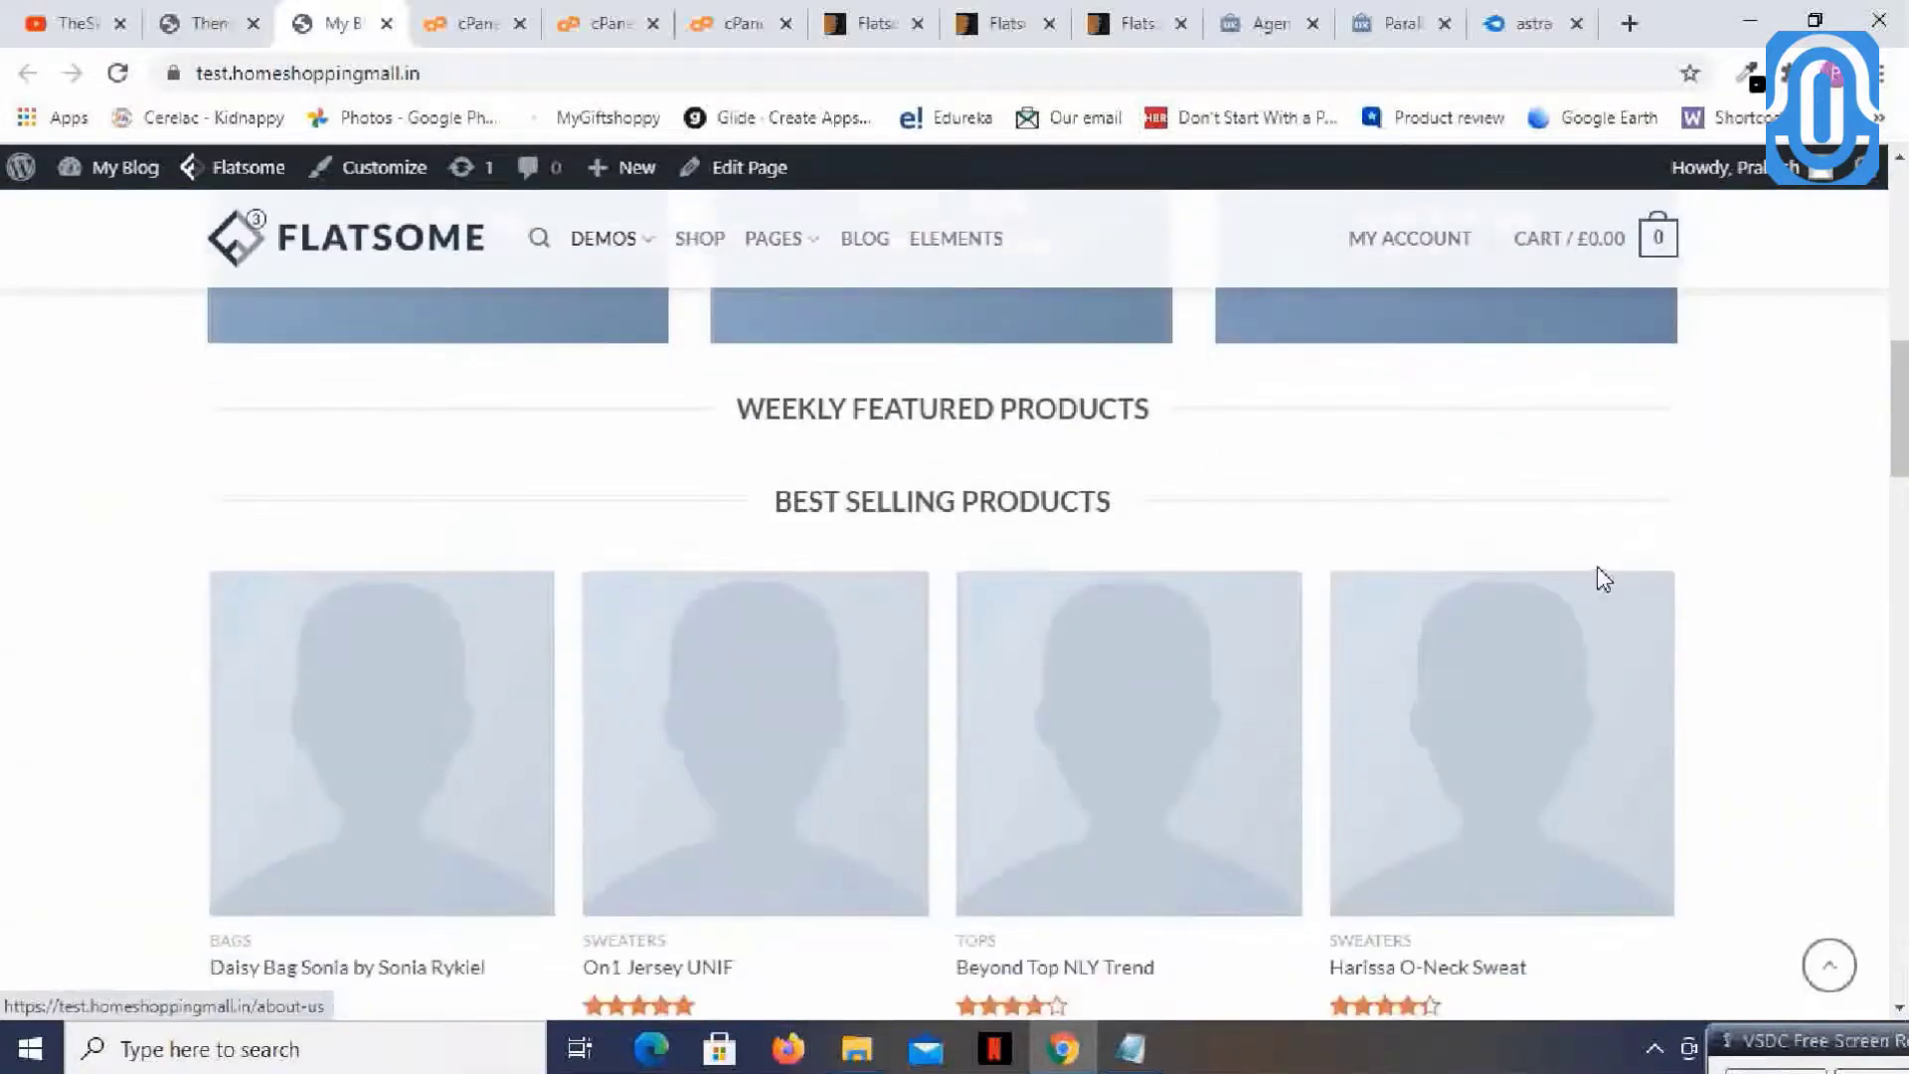
{"action": "scroll", "coordinate": [1816, 573], "scroll_direction": "down", "scroll_amount": 3}
{"action": "scroll", "coordinate": [1816, 576], "scroll_direction": "down", "scroll_amount": 3}
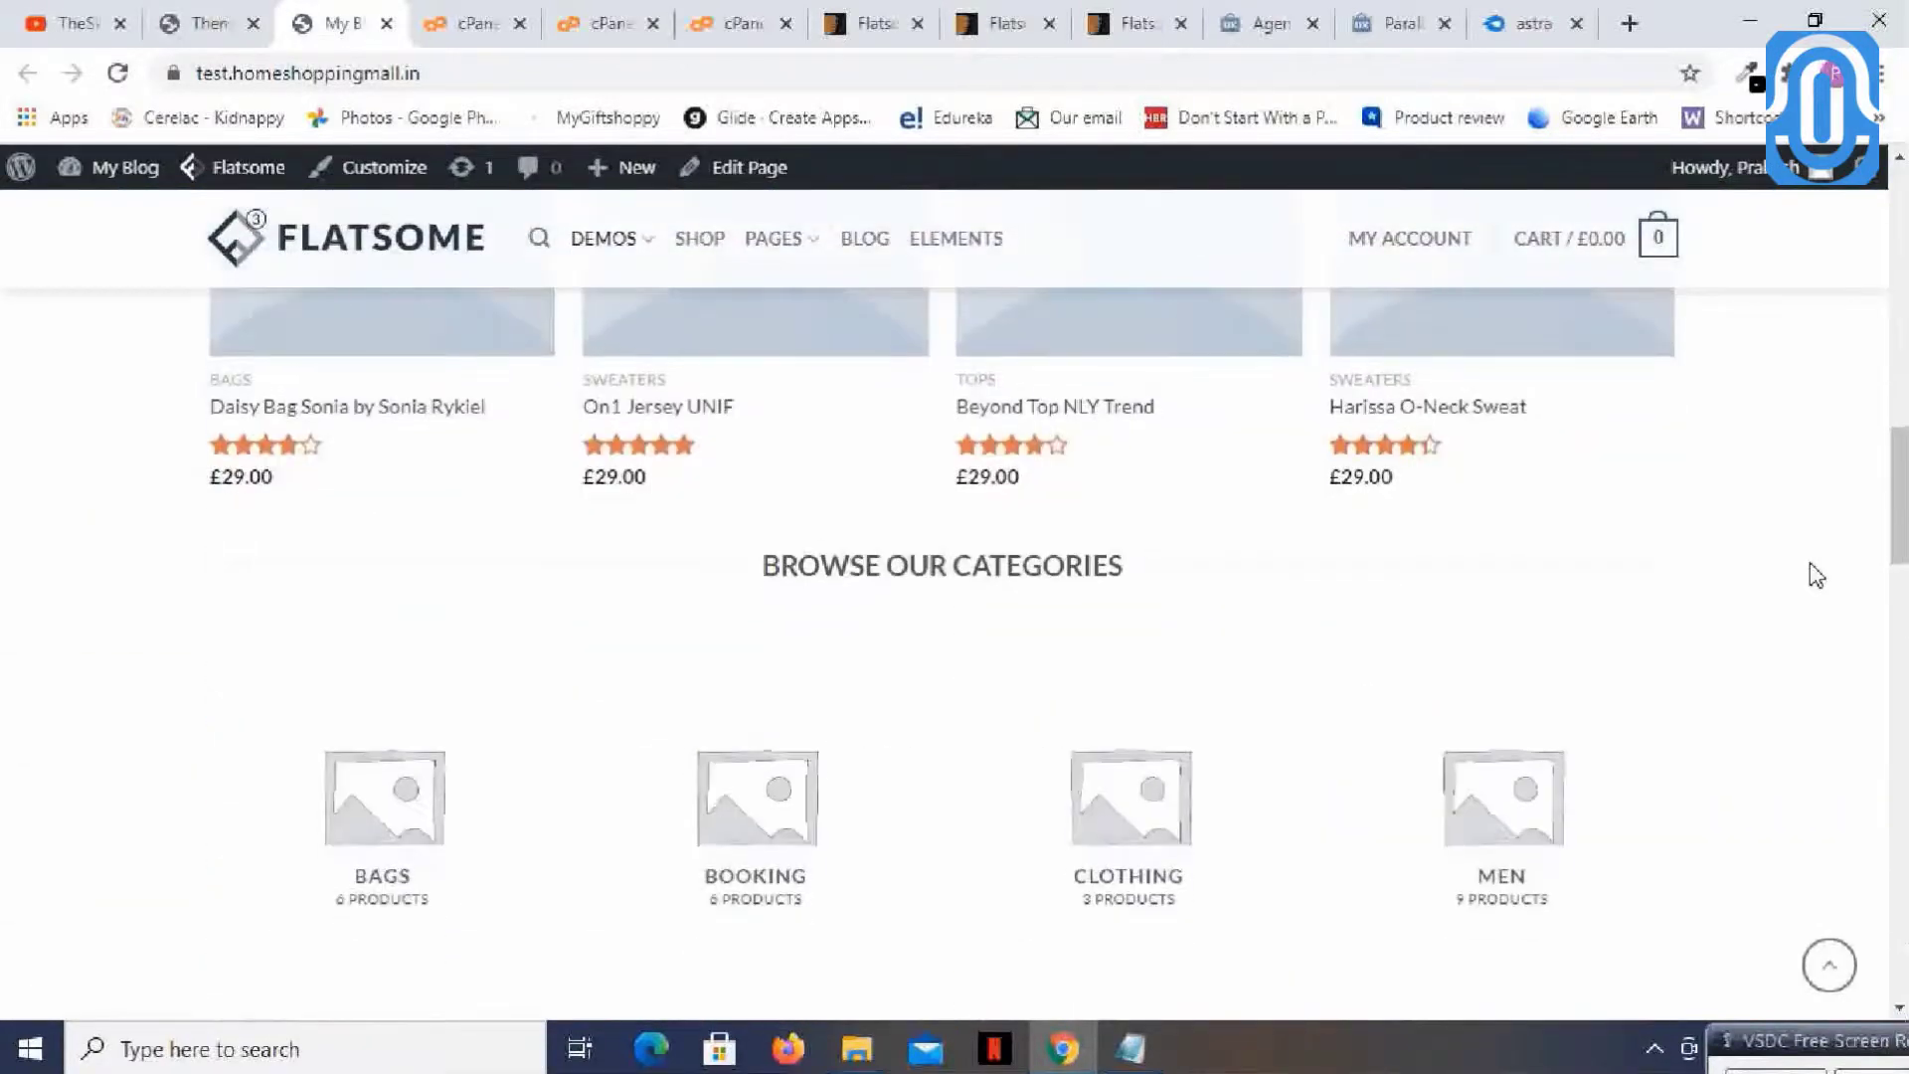
{"action": "scroll", "coordinate": [1816, 576], "scroll_direction": "down", "scroll_amount": 6}
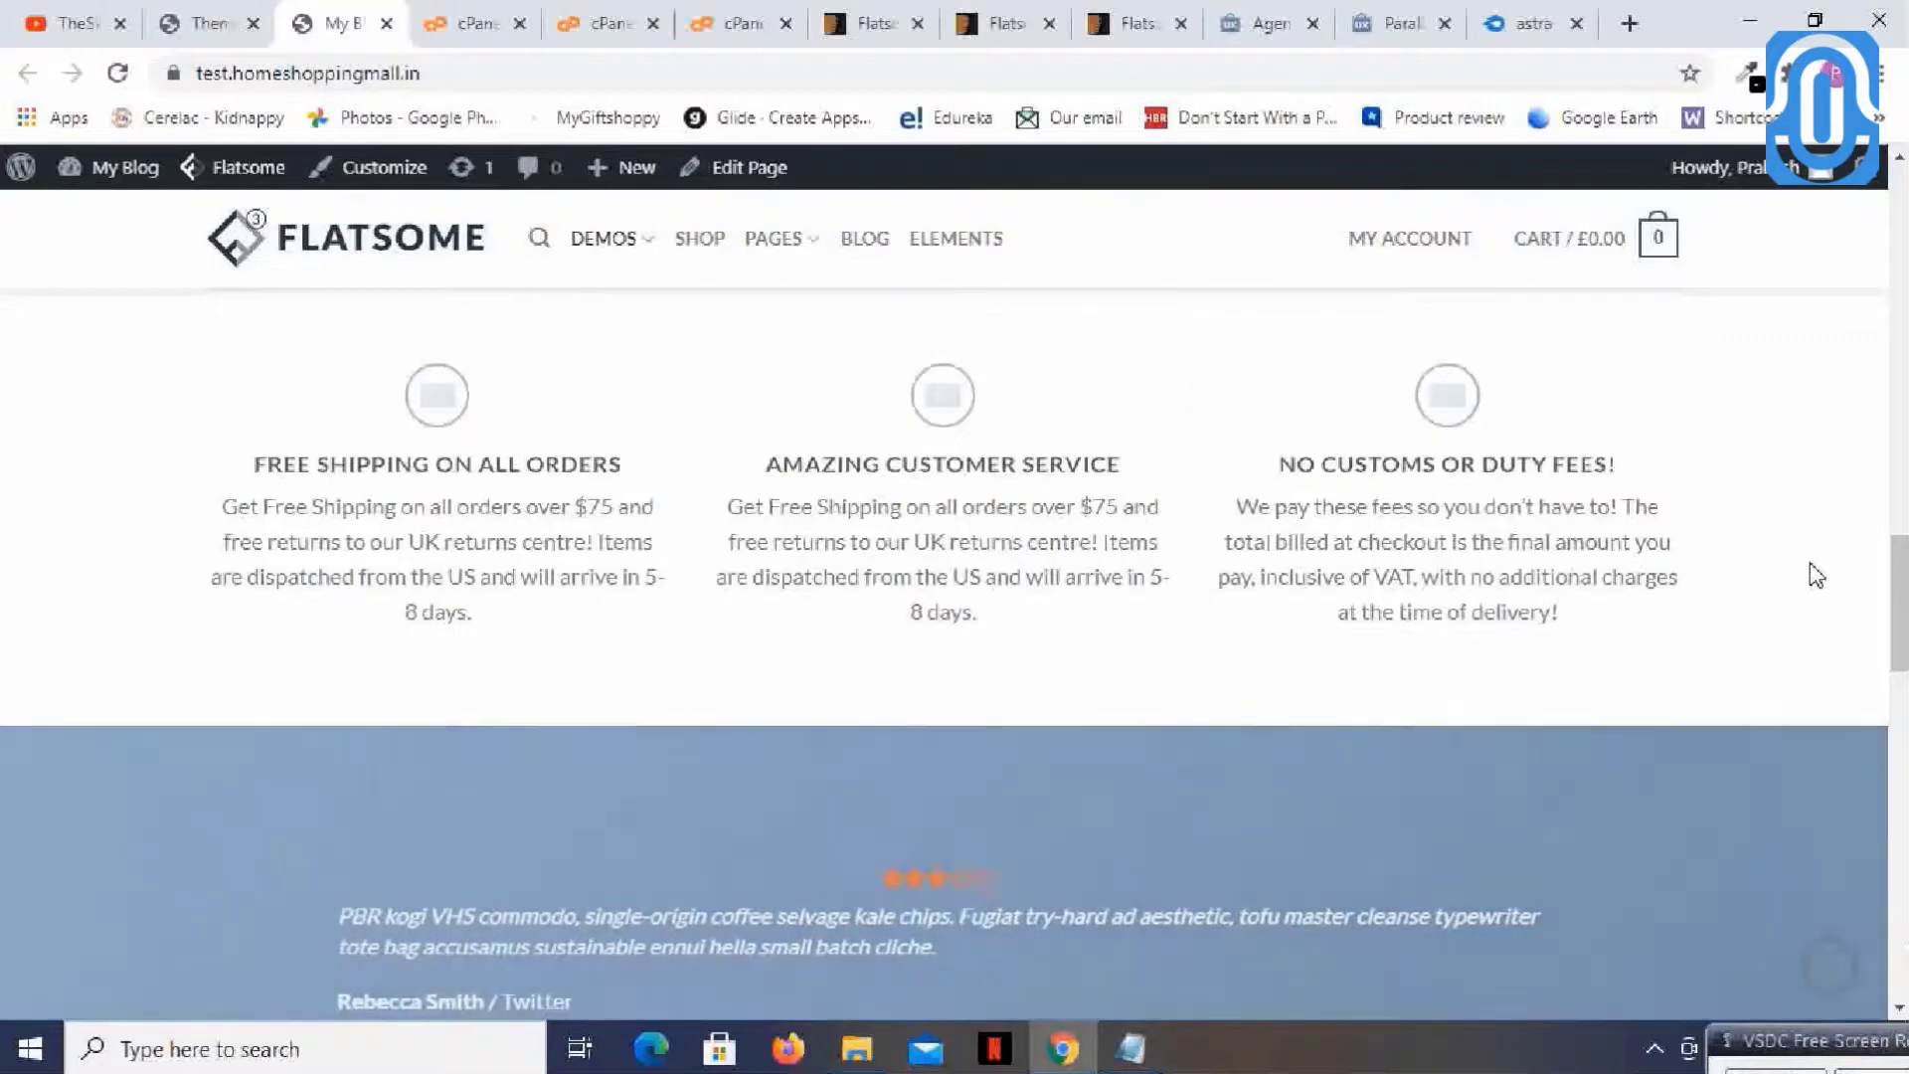
{"action": "scroll", "coordinate": [1816, 576], "scroll_direction": "up", "scroll_amount": 2}
{"action": "scroll", "coordinate": [1812, 567], "scroll_direction": "up", "scroll_amount": 15}
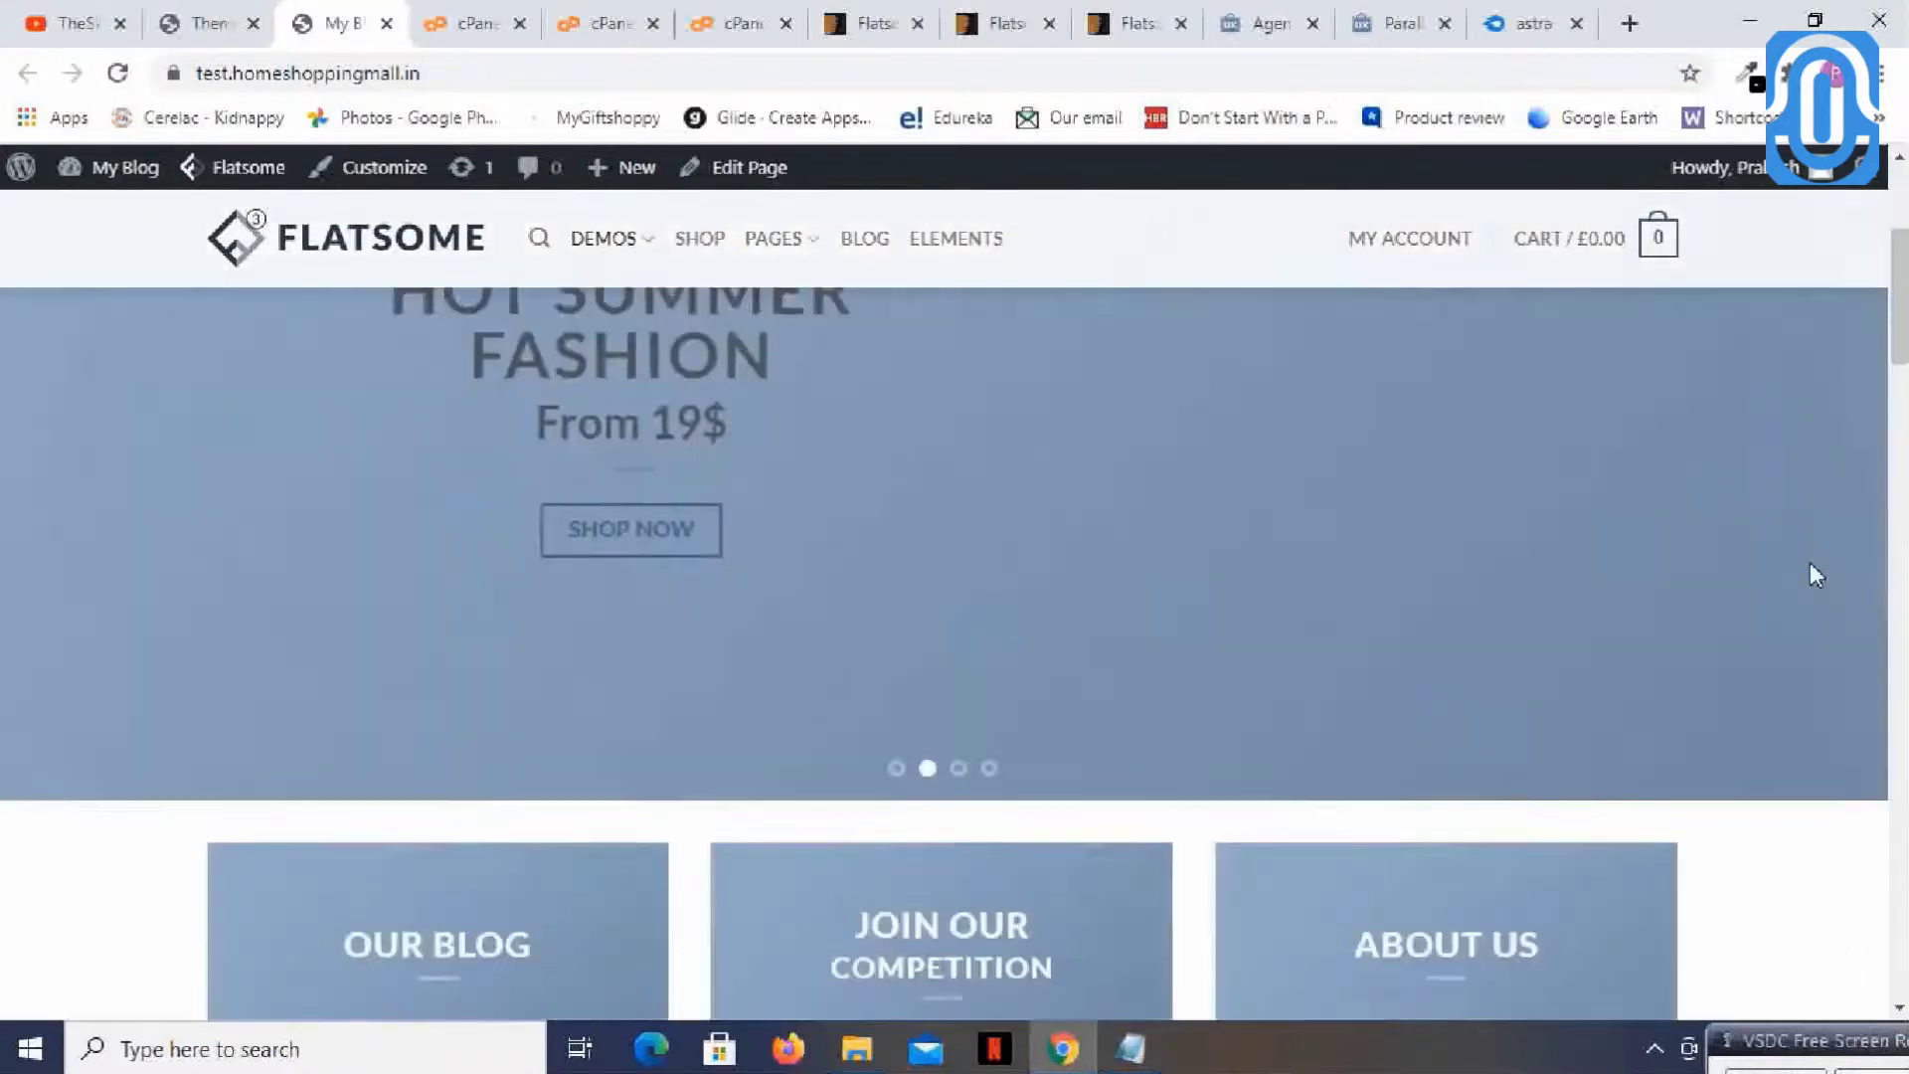
{"action": "scroll", "coordinate": [1810, 562], "scroll_direction": "up", "scroll_amount": 1}
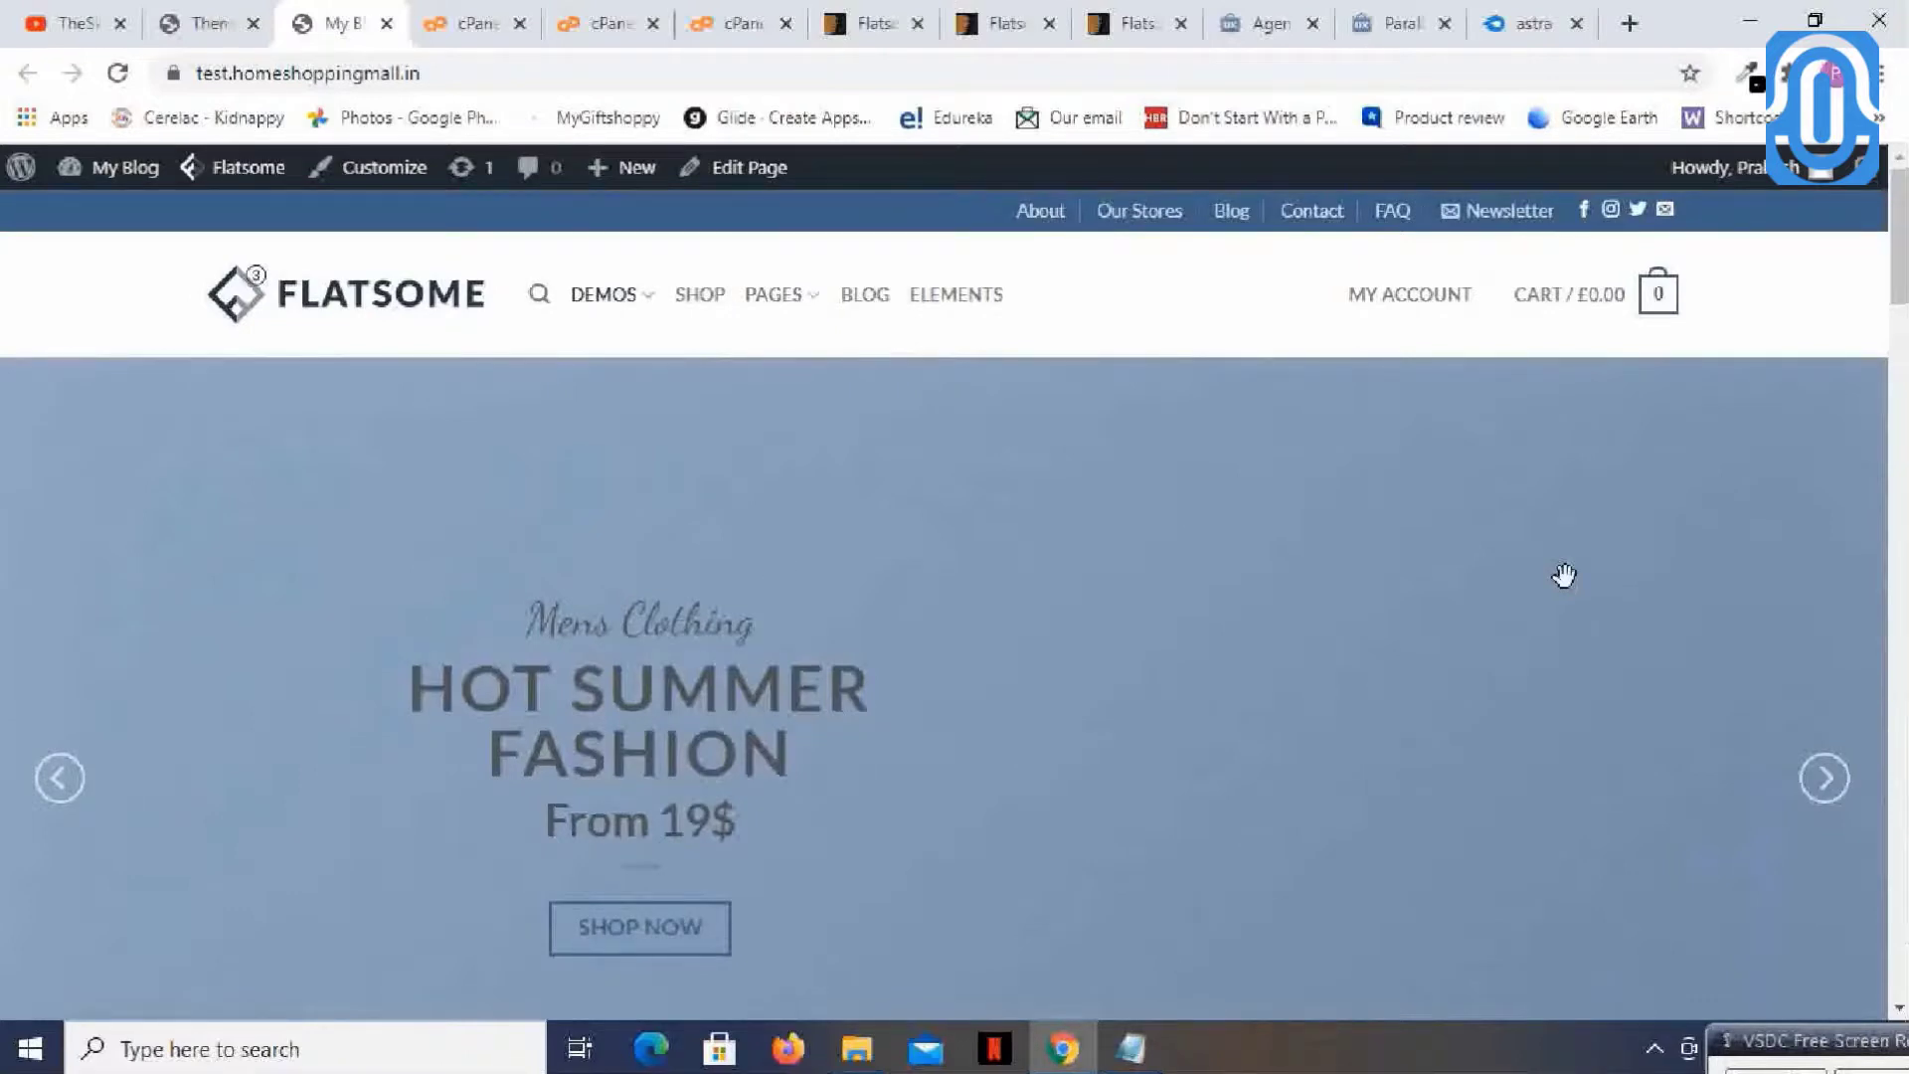
- Browse the homepage again, glance at the wizard tab, then return to the storefront
{"action": "scroll", "coordinate": [1564, 576], "scroll_direction": "down", "scroll_amount": 3}
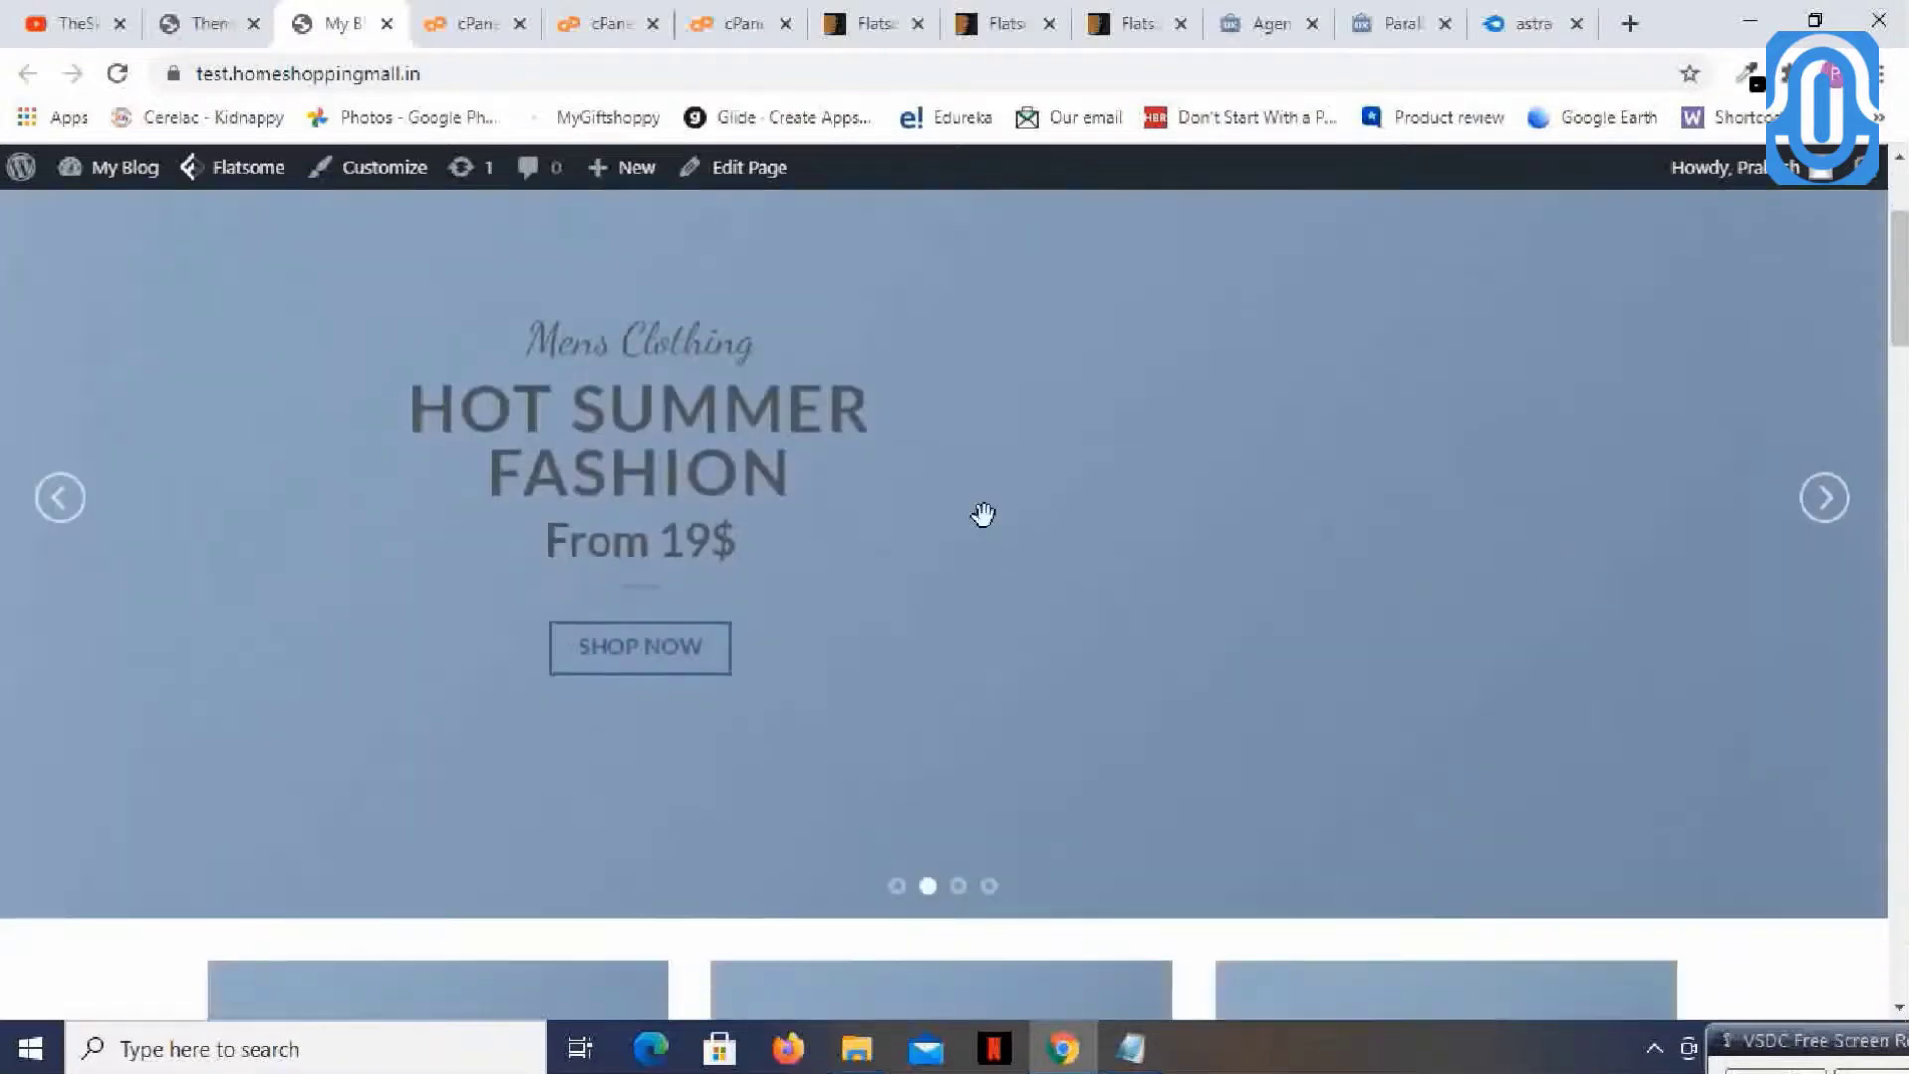
{"action": "scroll", "coordinate": [1382, 575], "scroll_direction": "down", "scroll_amount": 4}
{"action": "scroll", "coordinate": [1398, 569], "scroll_direction": "down", "scroll_amount": 2}
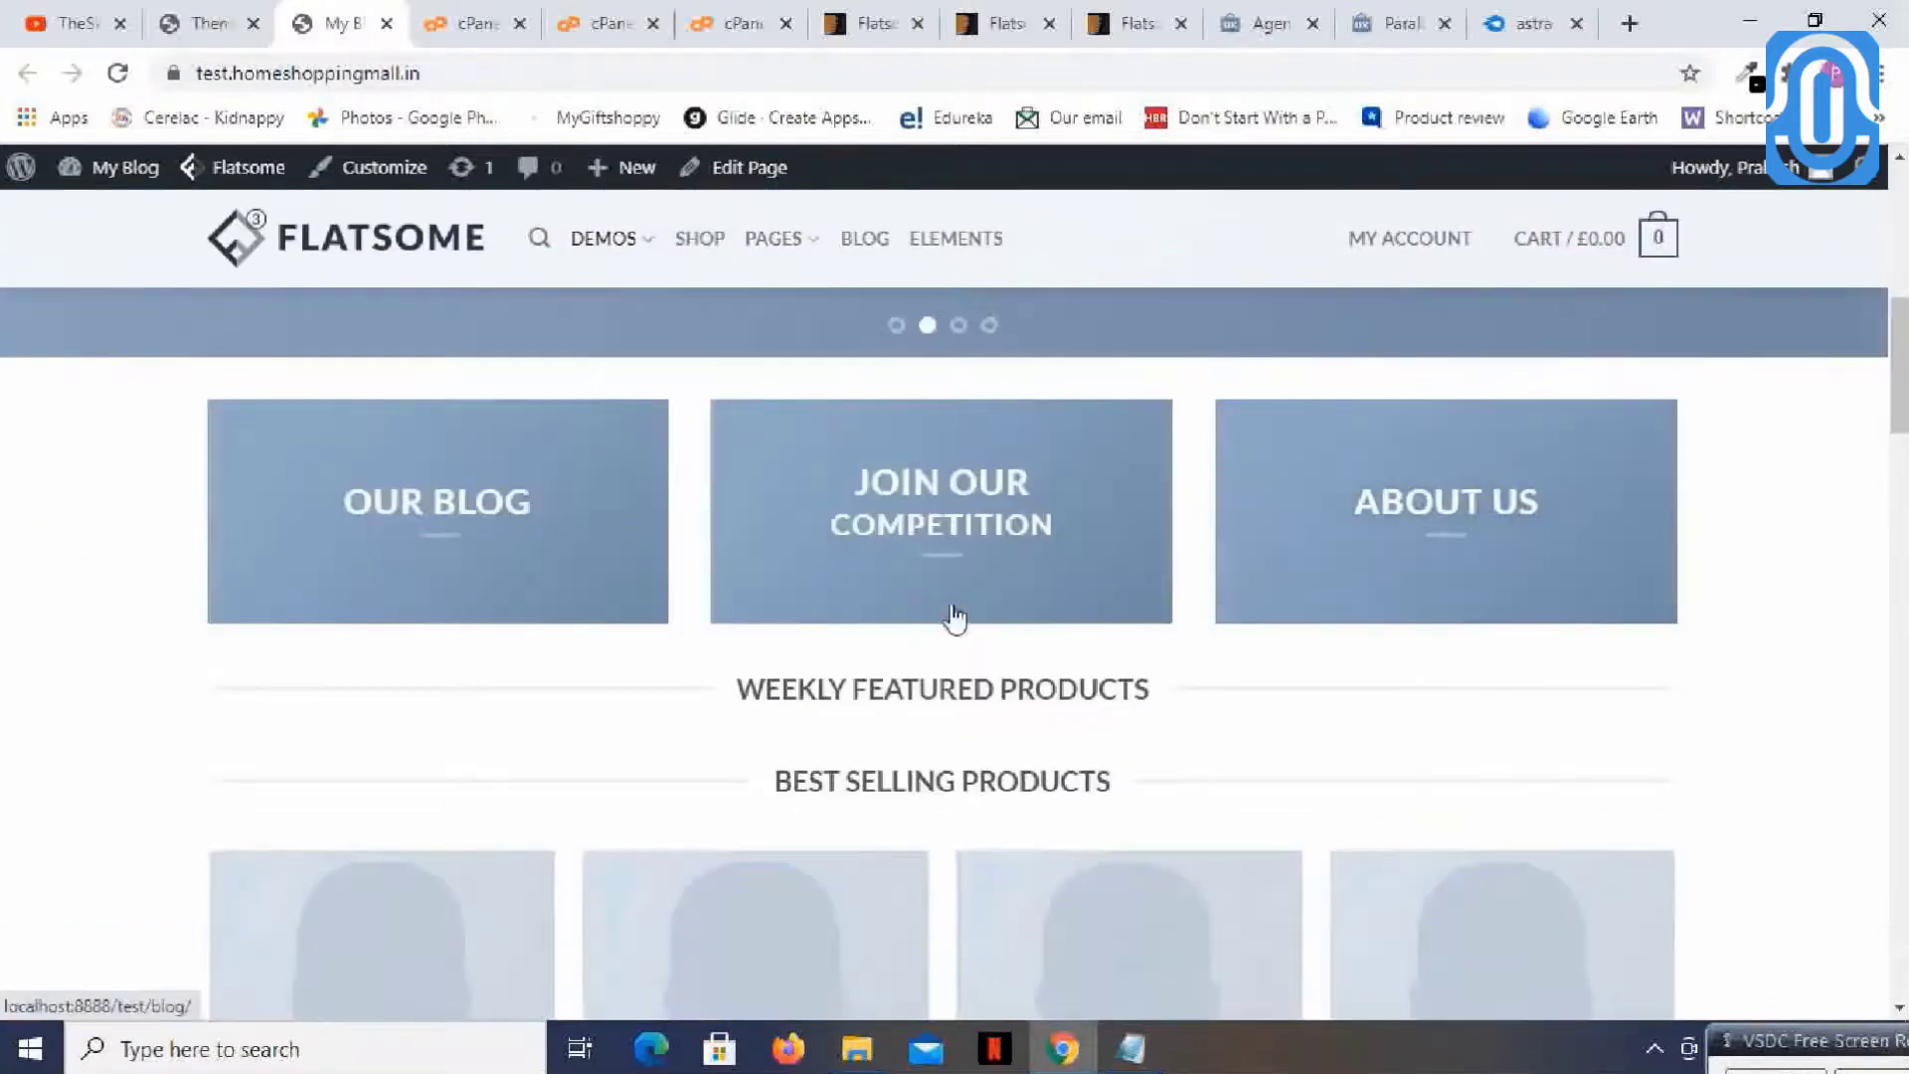
{"action": "scroll", "coordinate": [1224, 502], "scroll_direction": "up", "scroll_amount": 5}
{"action": "scroll", "coordinate": [1221, 491], "scroll_direction": "up", "scroll_amount": 3}
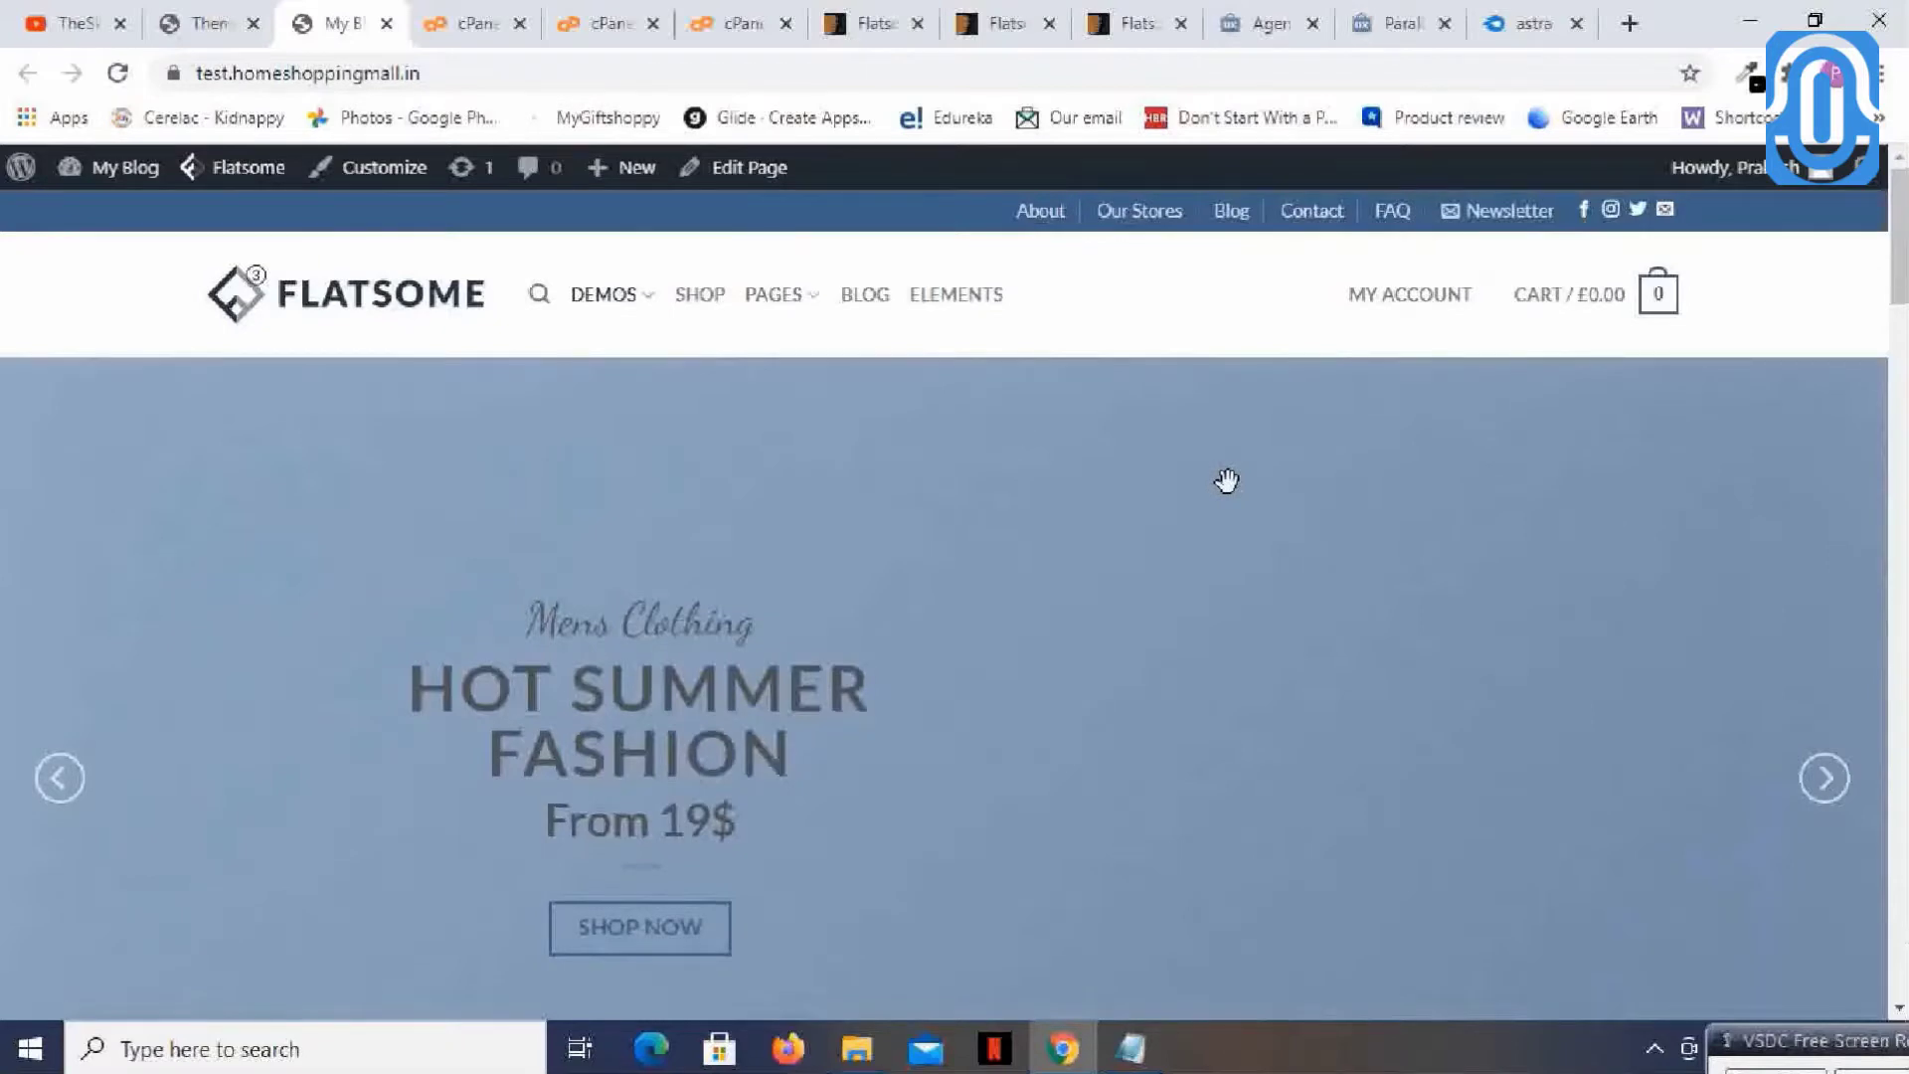
{"action": "scroll", "coordinate": [1034, 398], "scroll_direction": "down", "scroll_amount": 3}
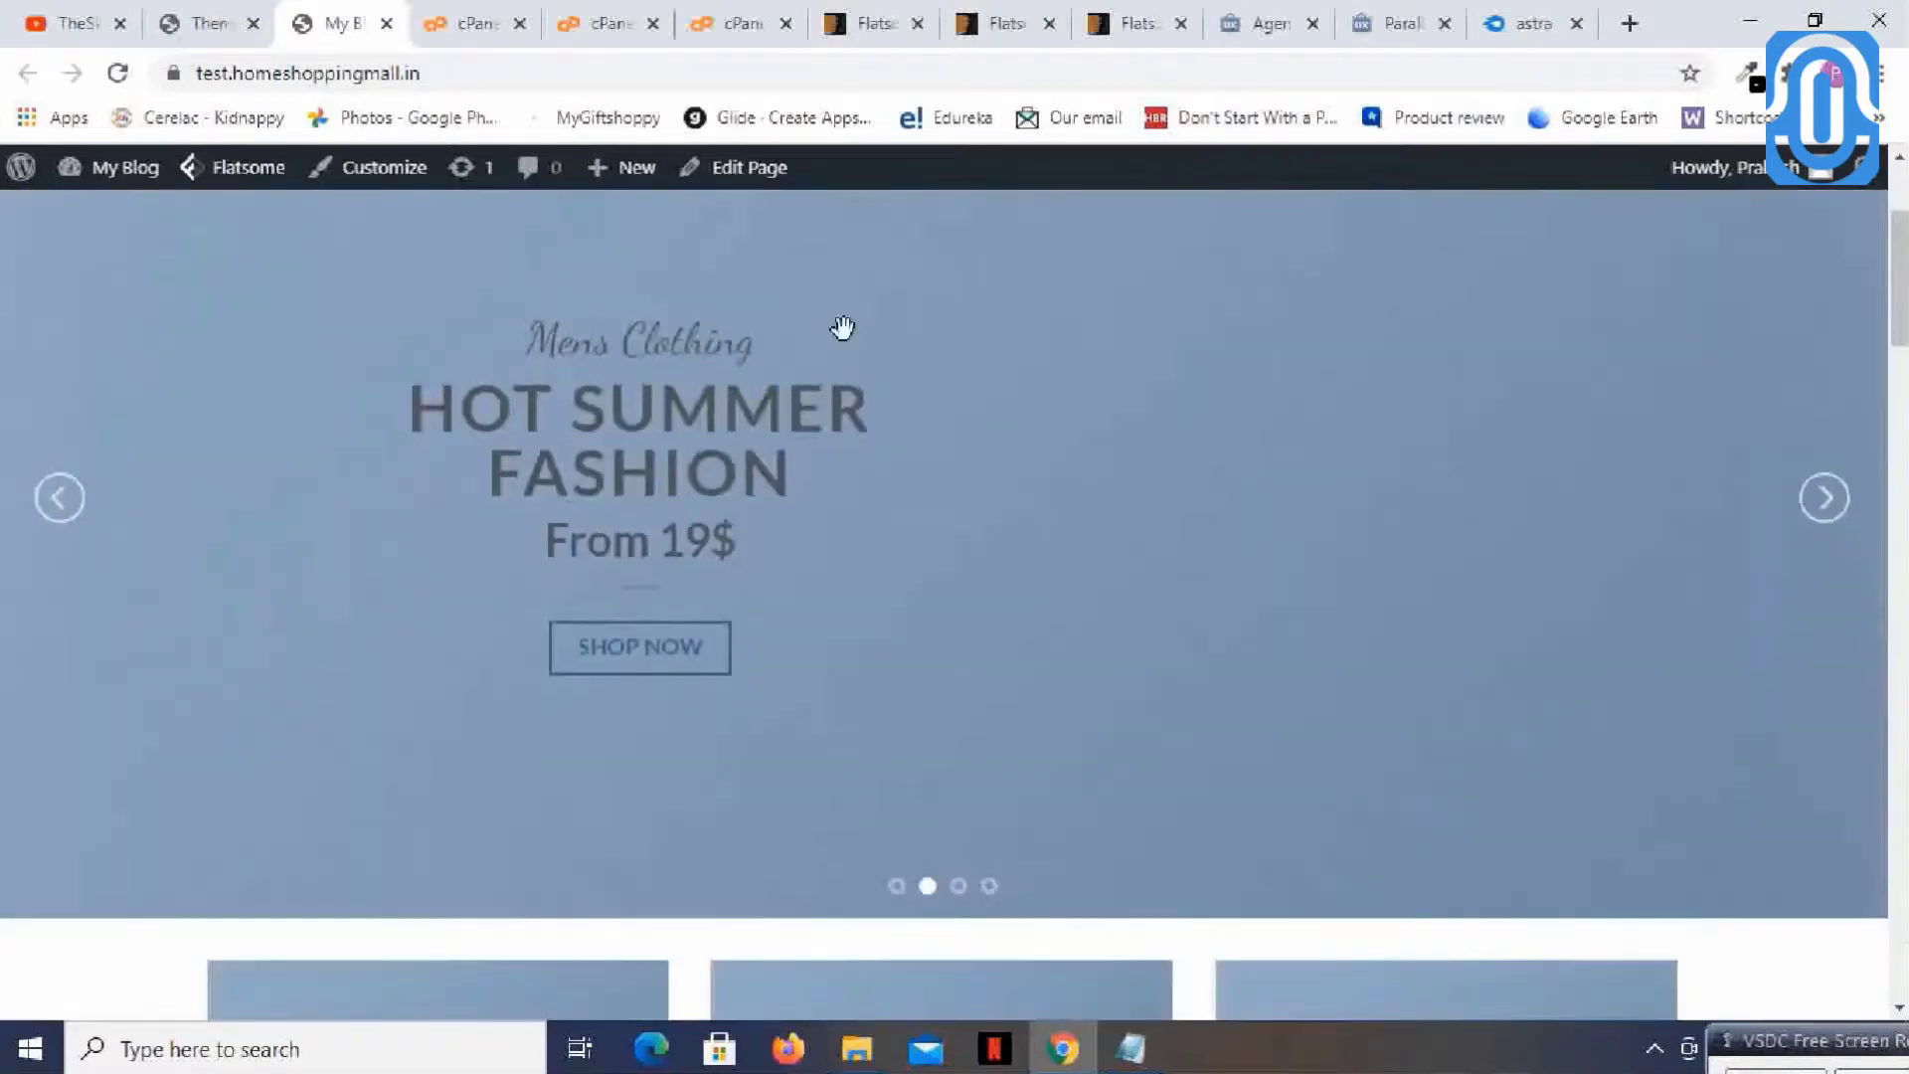
{"action": "scroll", "coordinate": [596, 248], "scroll_direction": "up", "scroll_amount": 3}
{"action": "left_click", "coordinate": [204, 26]}
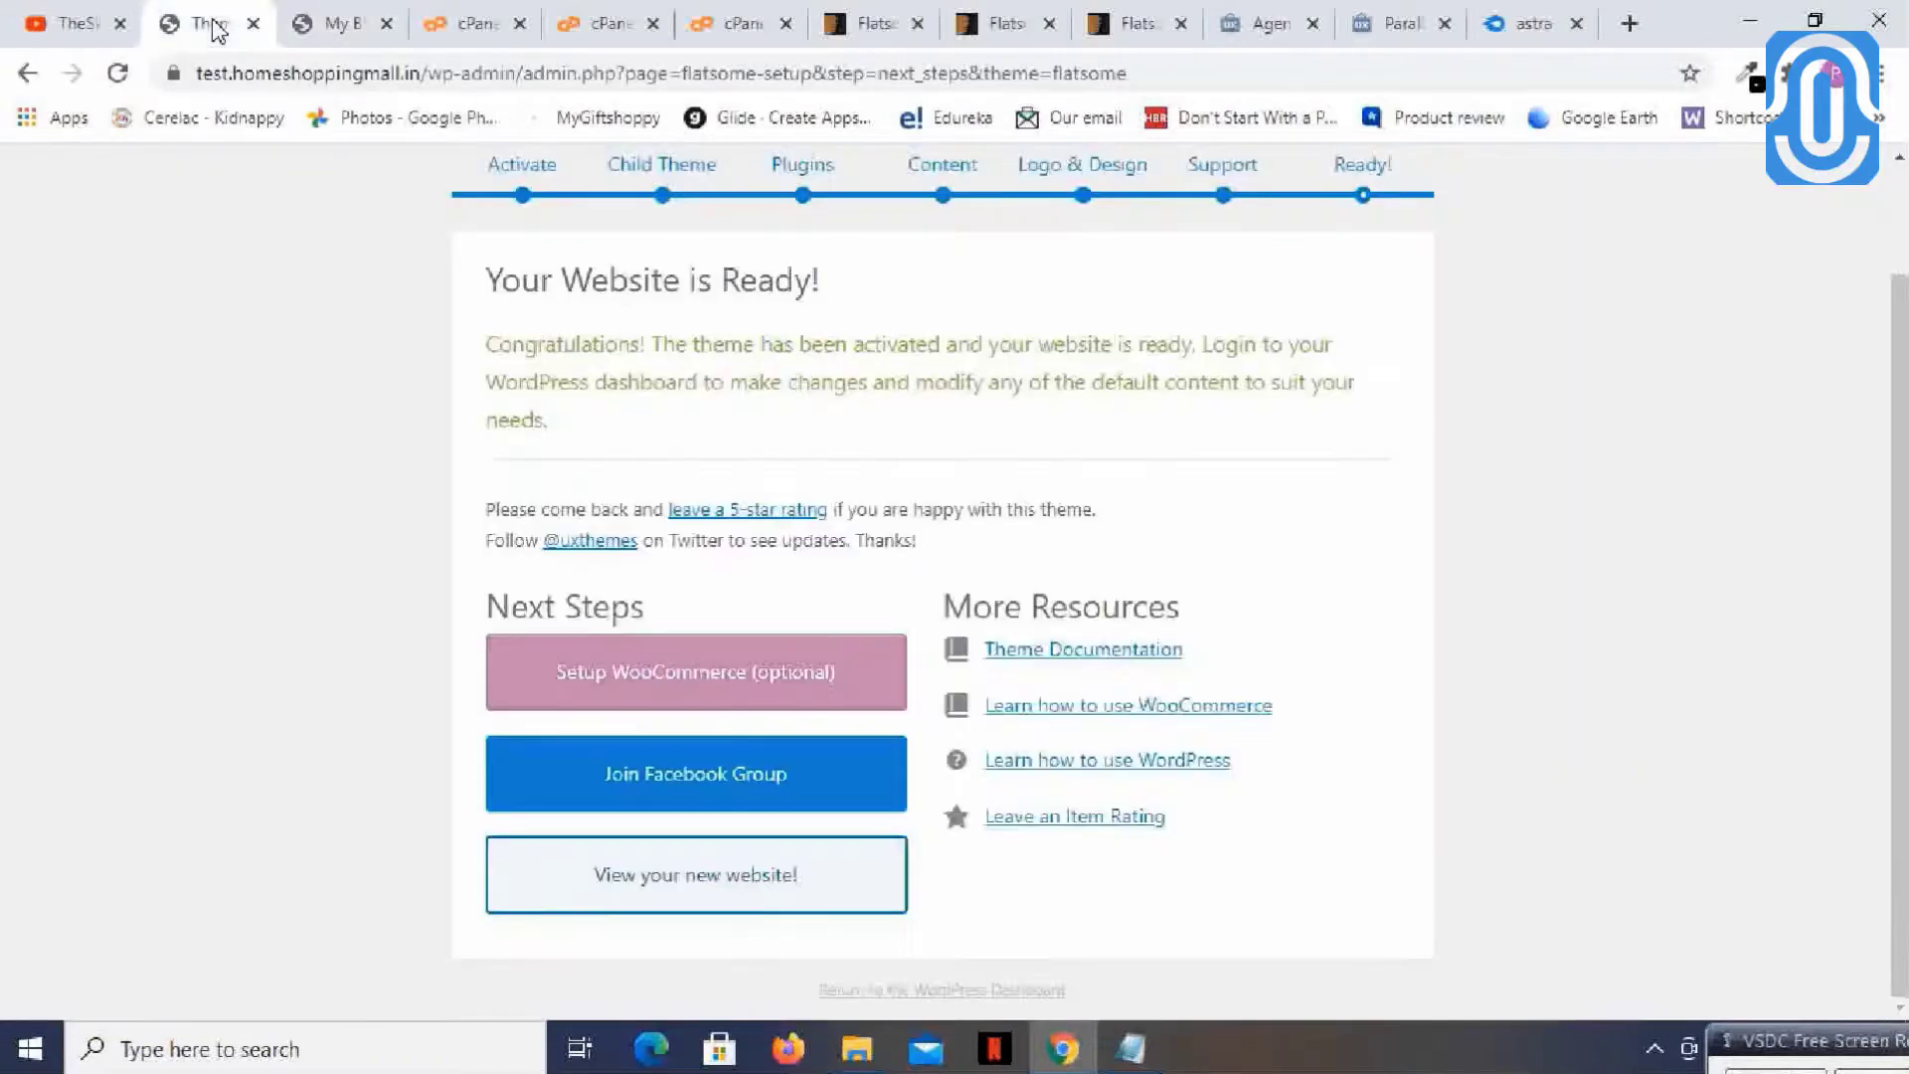
{"action": "left_click", "coordinate": [343, 24]}
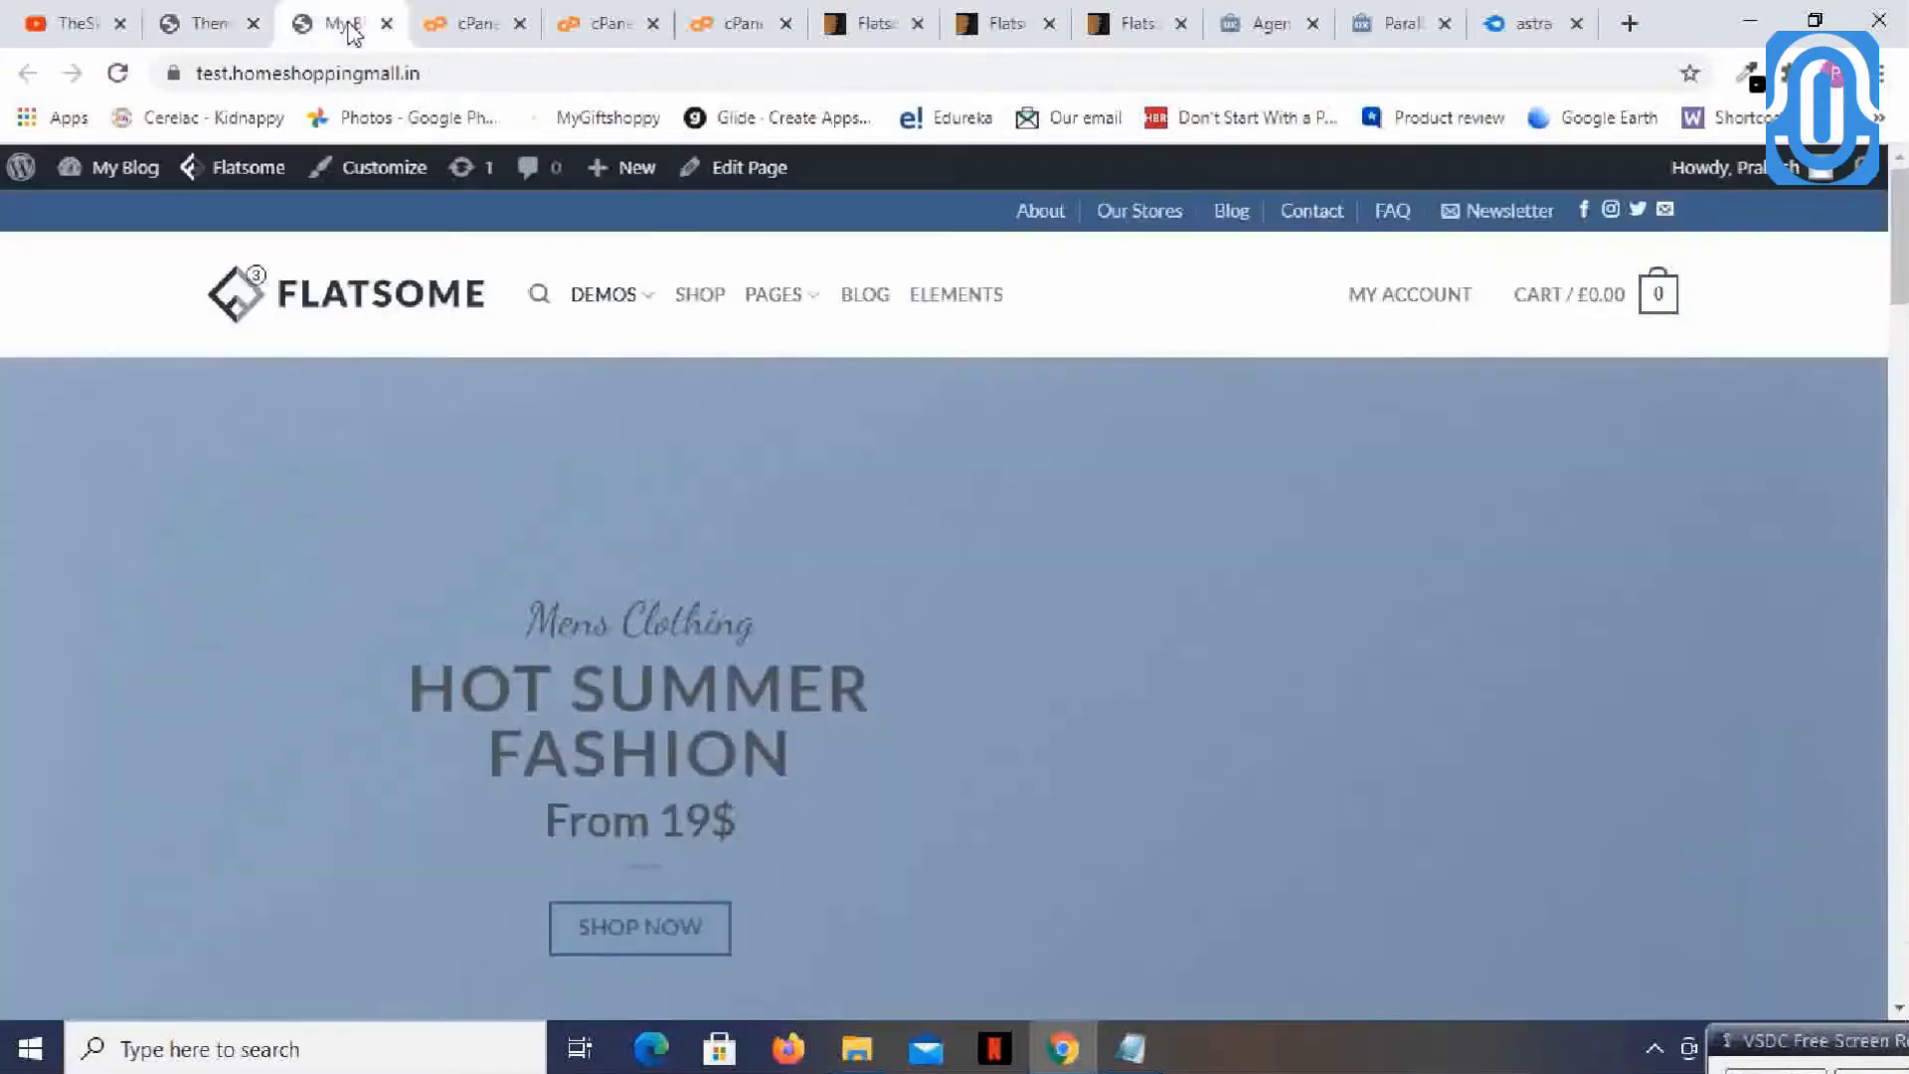